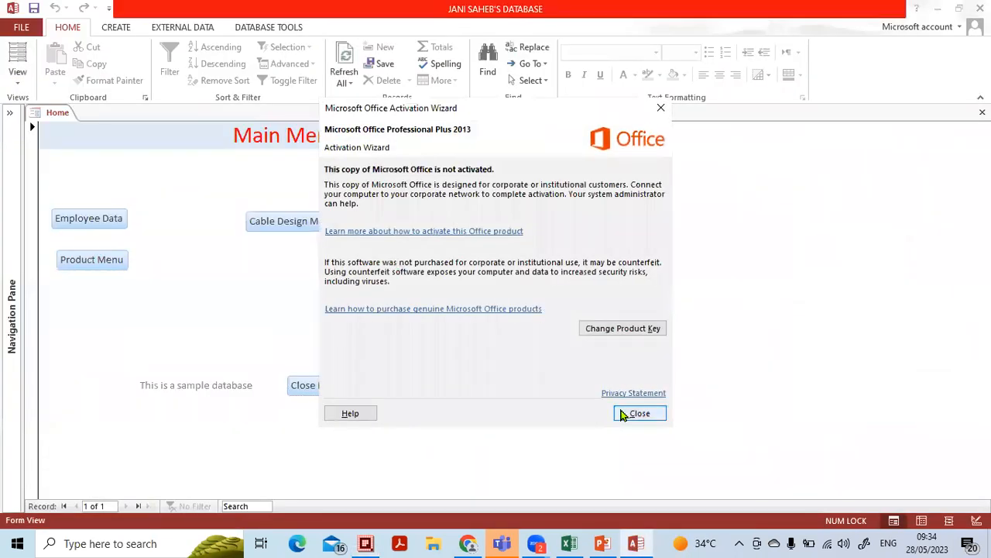
Dismiss the Office activation notice and open the Cable Design form through the Cable Design Menu
{"action": "left_click", "coordinate": [627, 413]}
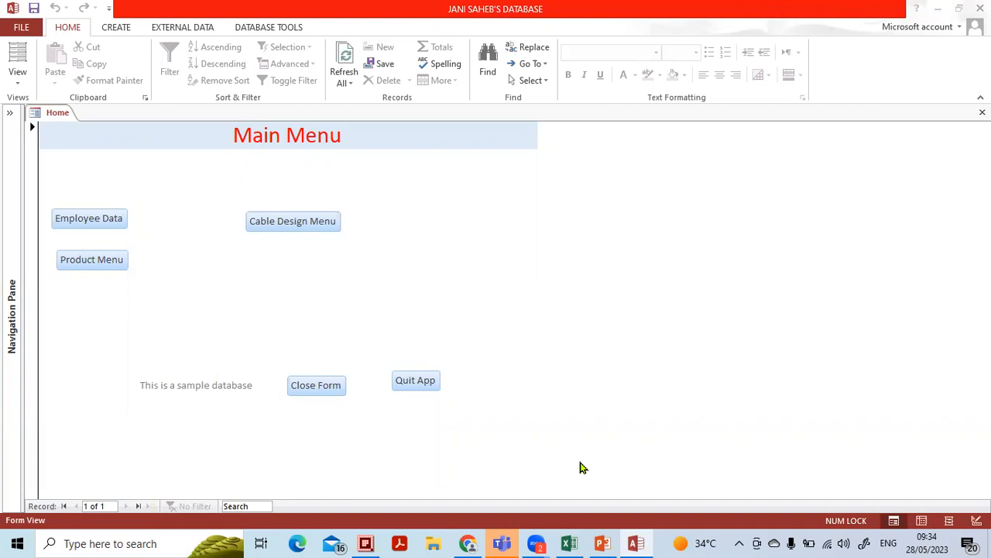
{"action": "left_click", "coordinate": [481, 261]}
{"action": "left_click", "coordinate": [275, 231]}
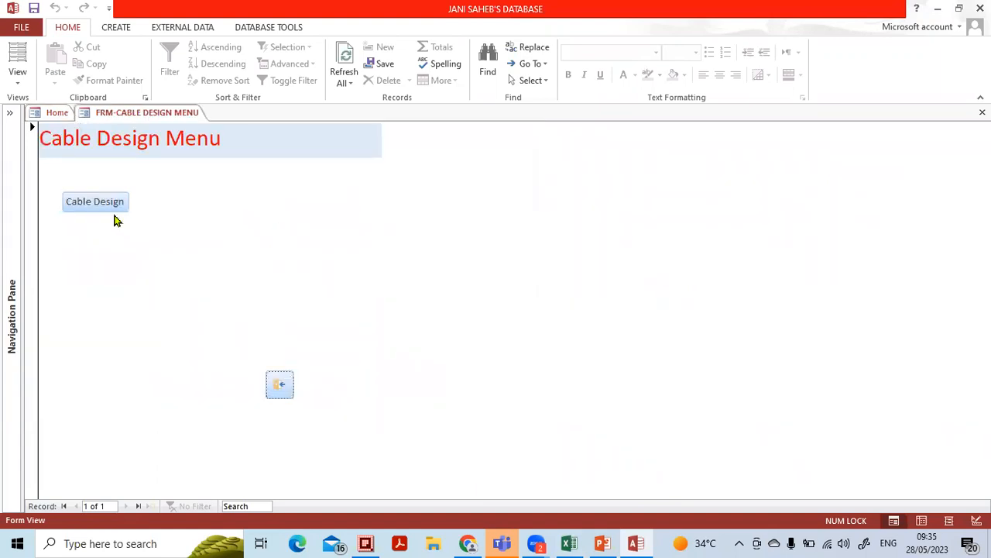
{"action": "left_click", "coordinate": [97, 206]}
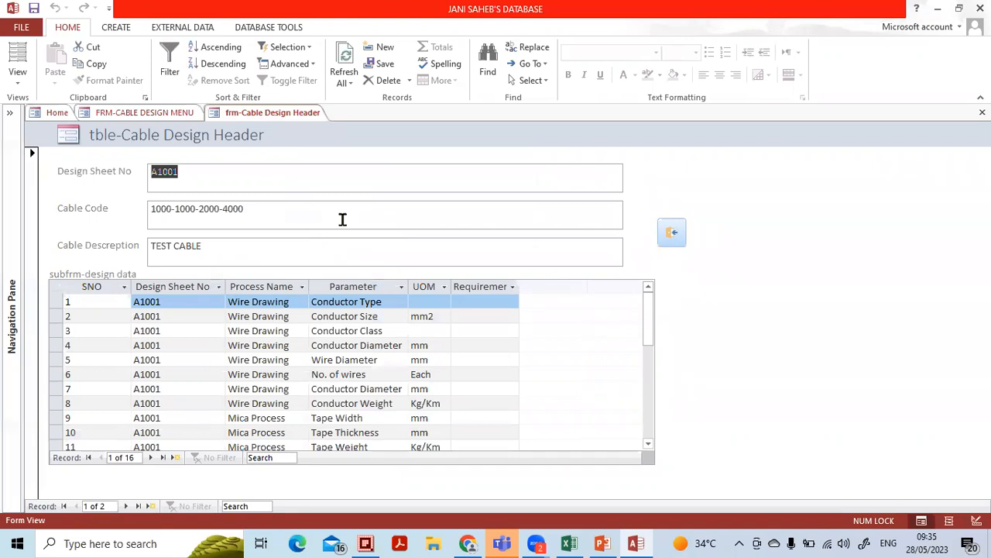
Examine design sheet A1001's header fields, then go to record B10001 and inspect its header and design data rows
{"action": "left_click", "coordinate": [191, 177]}
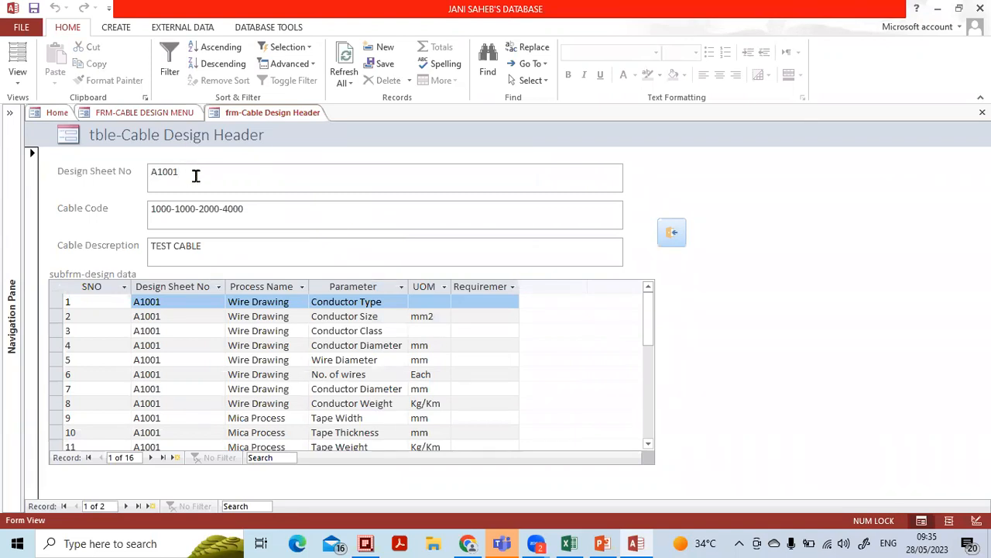
{"action": "left_click", "coordinate": [208, 244]}
{"action": "left_click", "coordinate": [127, 507]}
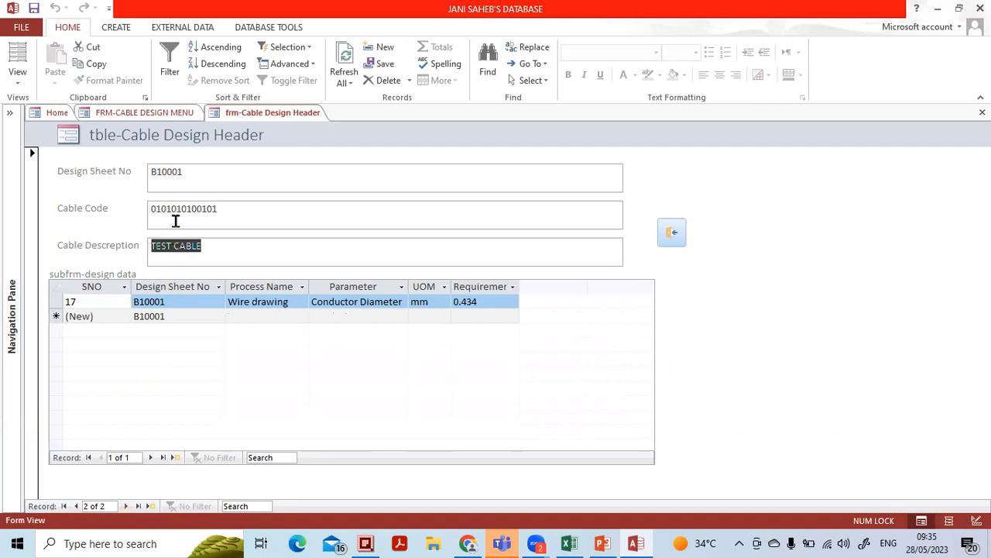
{"action": "left_click", "coordinate": [191, 172]}
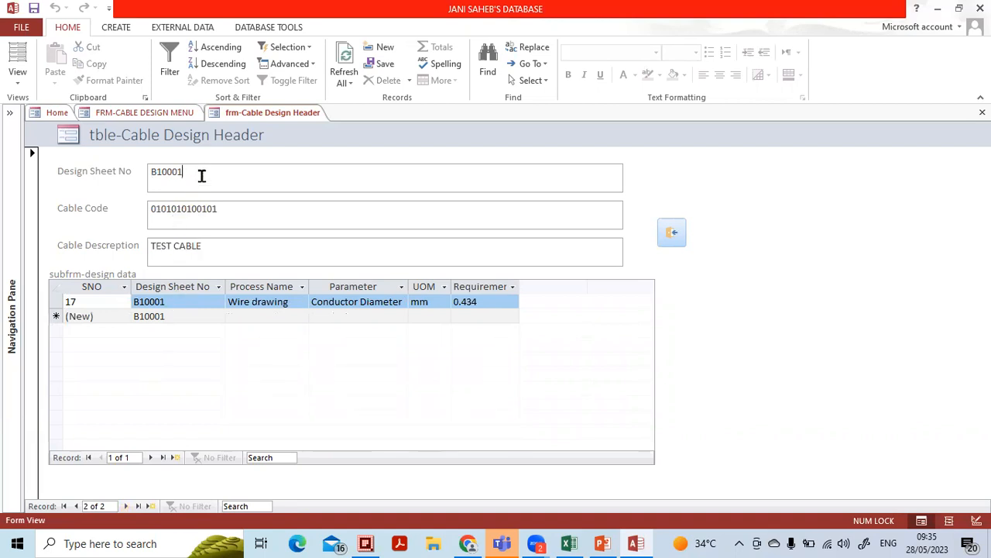
{"action": "left_click", "coordinate": [286, 317]}
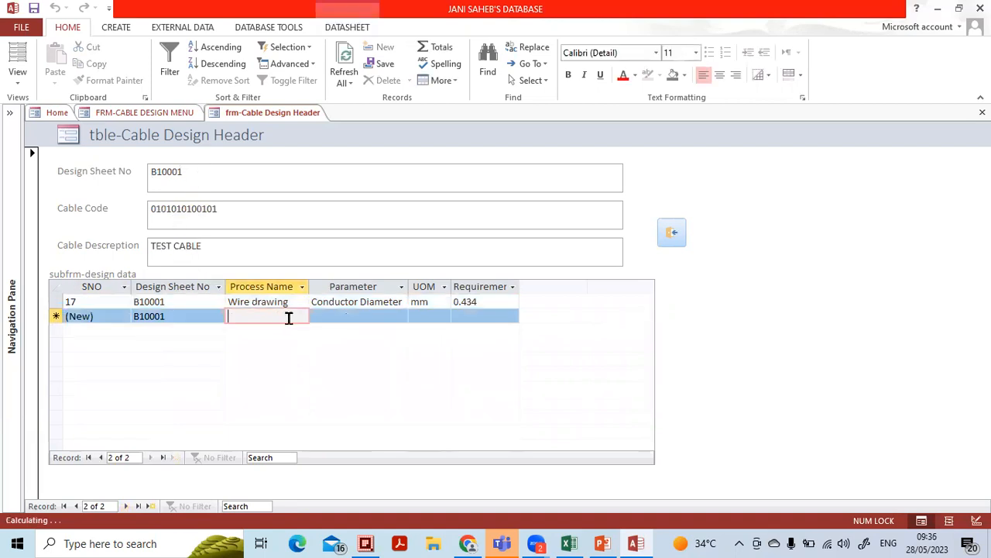
{"action": "left_click", "coordinate": [349, 317]}
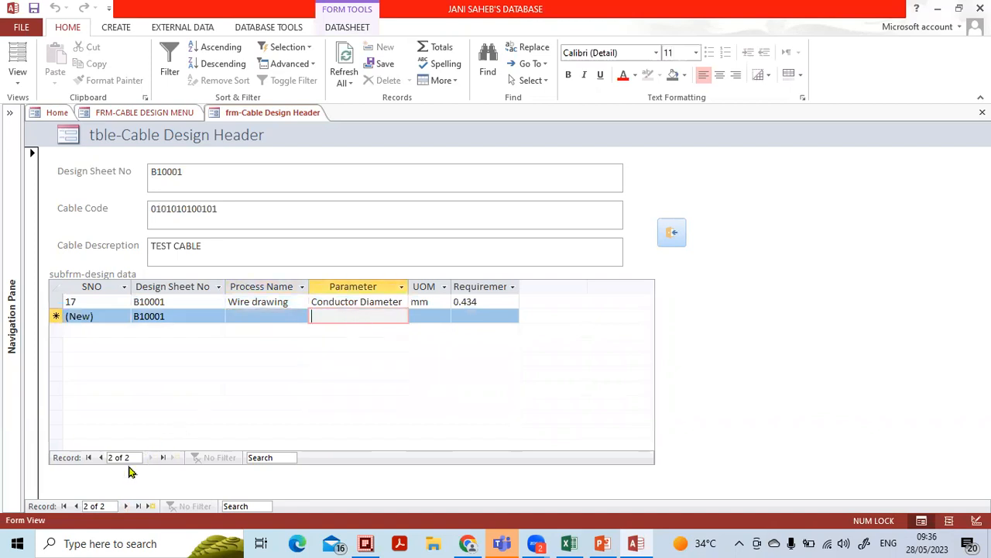
Return to design sheet A1001 and compare its header's sheet number with the linked design data rows
{"action": "left_click", "coordinate": [76, 508]}
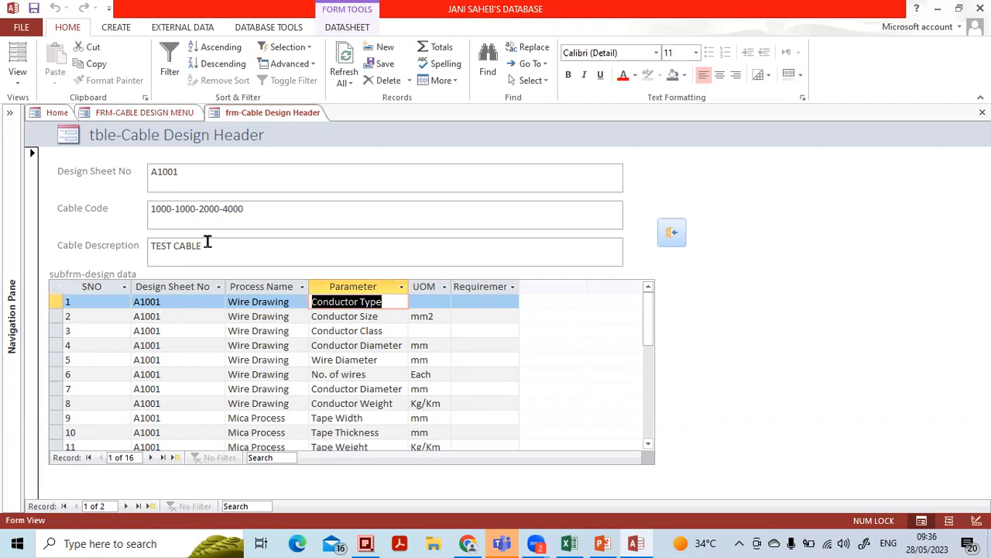
{"action": "left_click", "coordinate": [222, 177]}
{"action": "left_click_drag", "start_coordinate": [223, 316], "coordinate": [259, 319]}
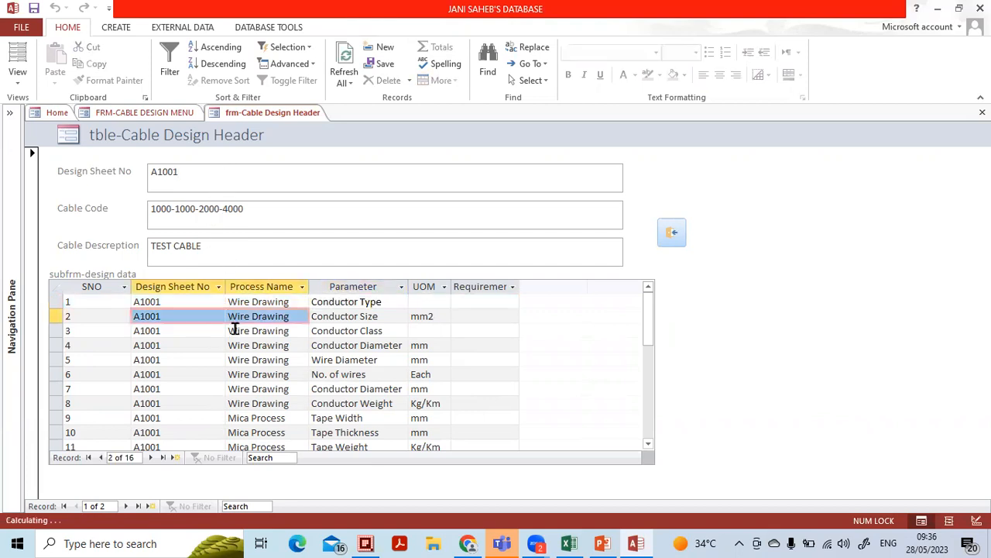
{"action": "left_click", "coordinate": [216, 252]}
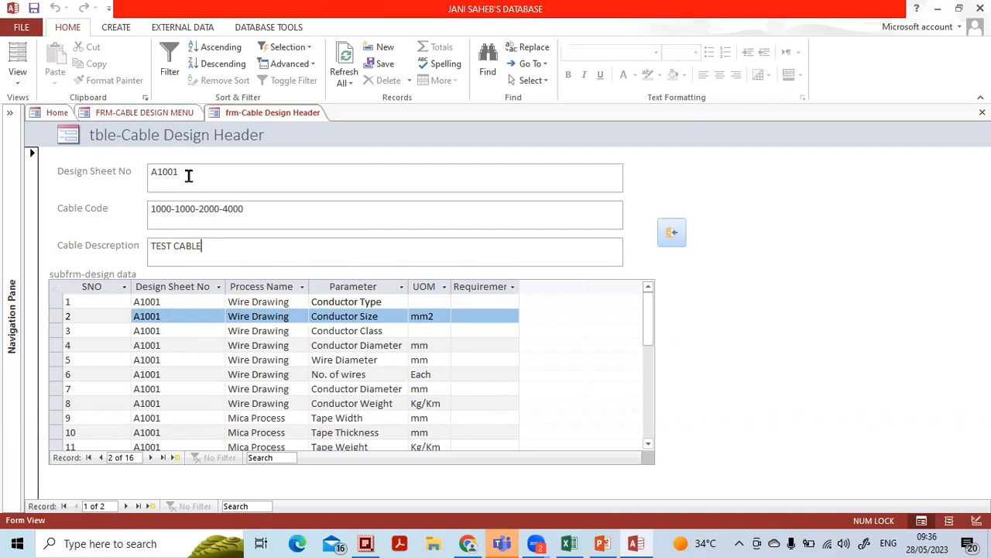
{"action": "left_click", "coordinate": [193, 303]}
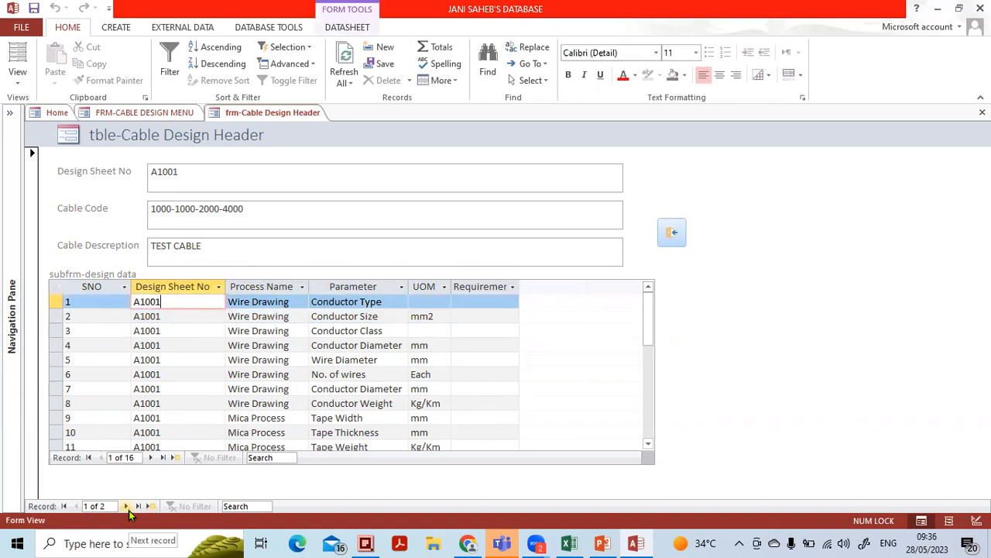
Add a design data row with process name insulation to design sheet B10001, check its sheet number link, and close the form
{"action": "left_click", "coordinate": [126, 505]}
{"action": "left_click", "coordinate": [171, 318]}
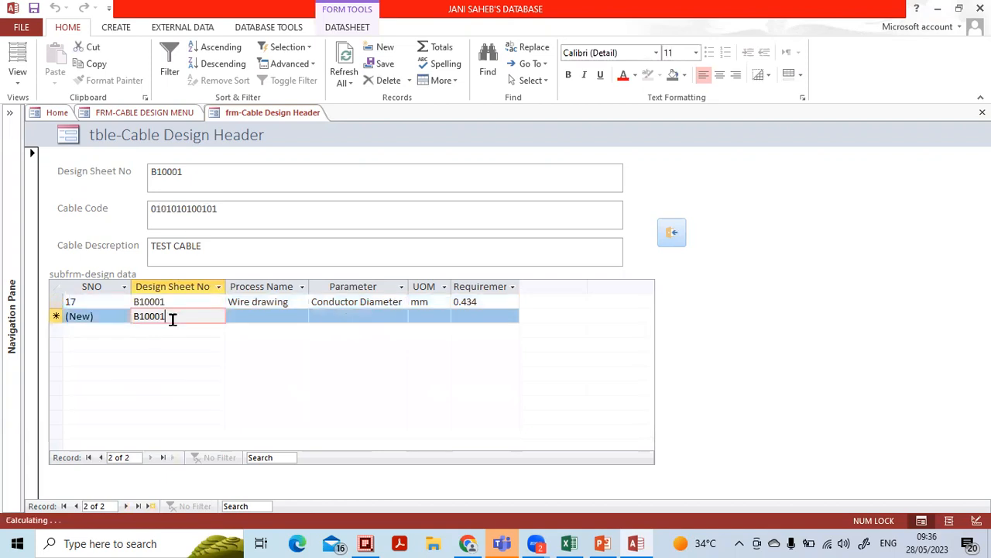
{"action": "left_click", "coordinate": [250, 316]}
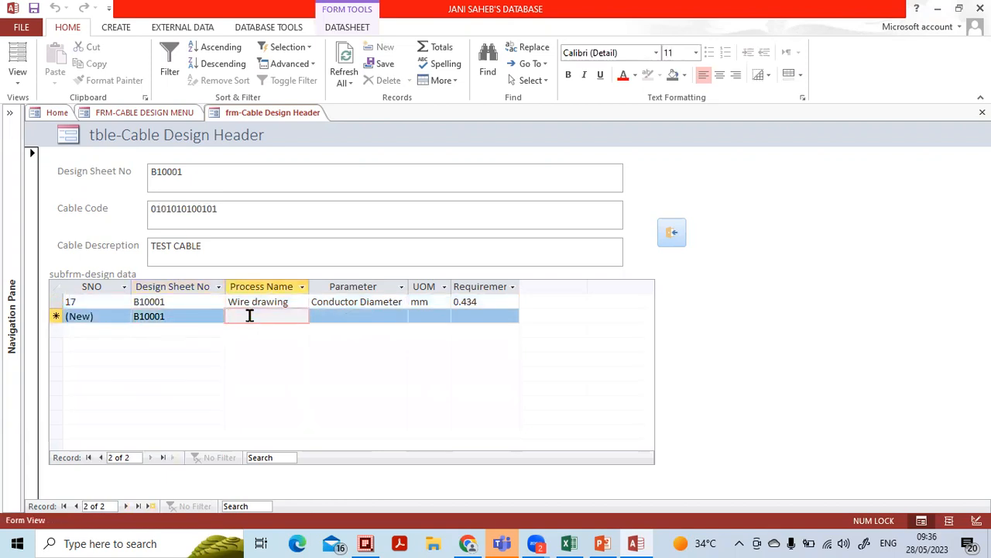
{"action": "type", "text": "insulation"}
{"action": "key", "text": "Tab"}
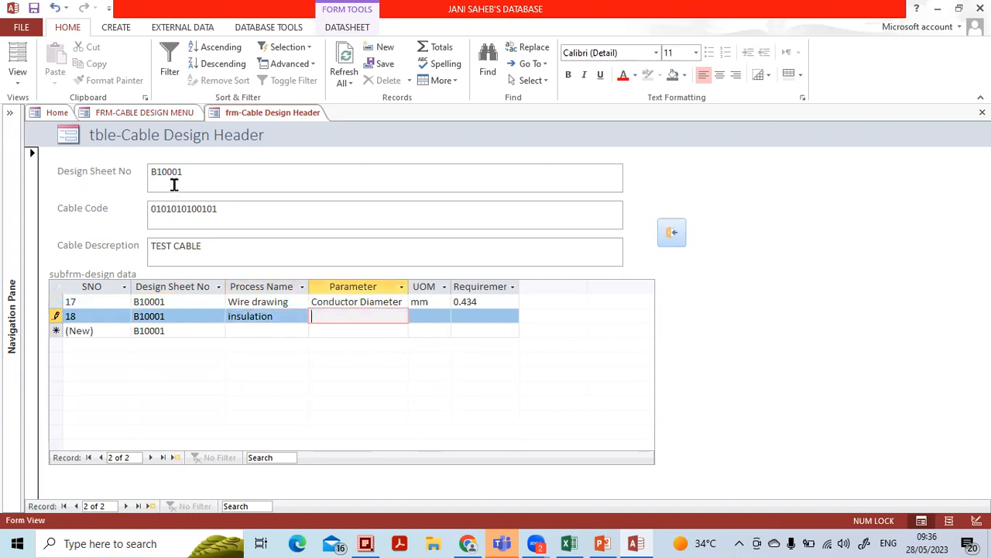
{"action": "left_click", "coordinate": [142, 327]}
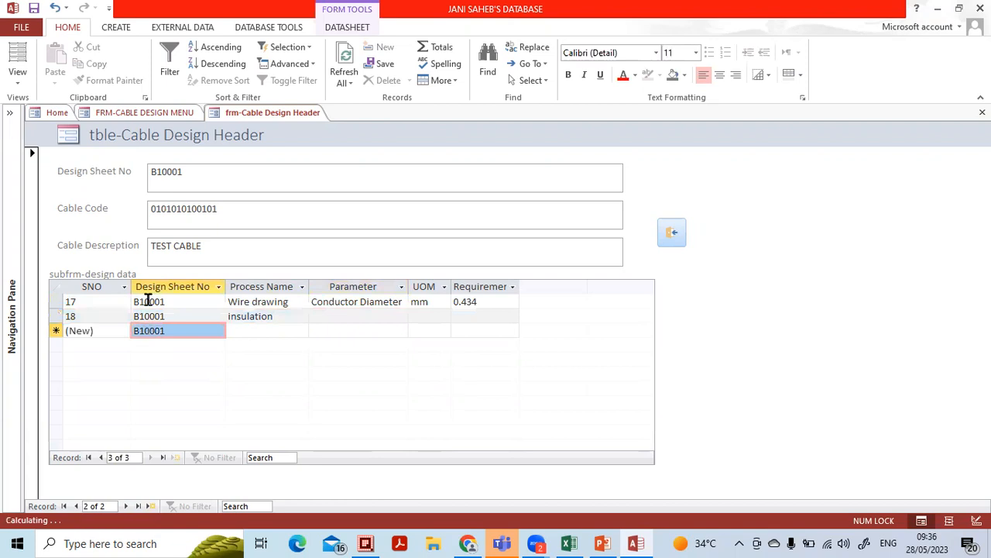
{"action": "left_click", "coordinate": [169, 181]}
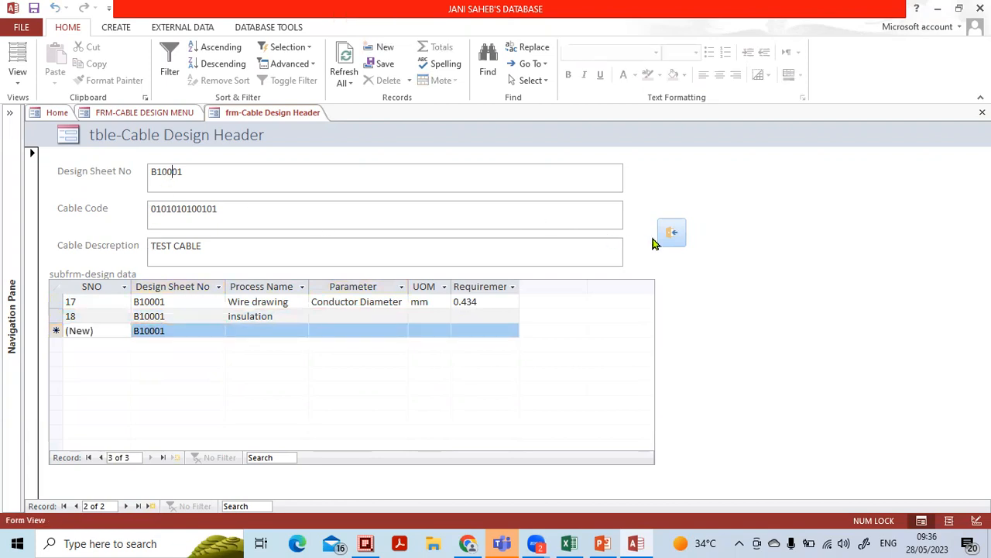
{"action": "left_click", "coordinate": [672, 233]}
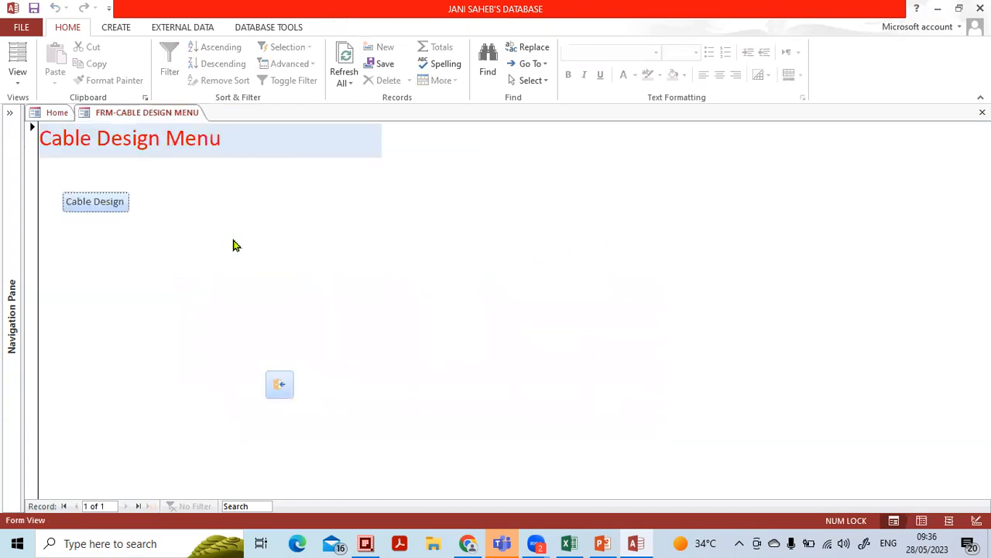
Switch to the MS ACCESS TRAINING DUMMY Data workbook in Excel and review the Cable design sheet's header details and Rev.0 column
{"action": "left_click", "coordinate": [567, 542]}
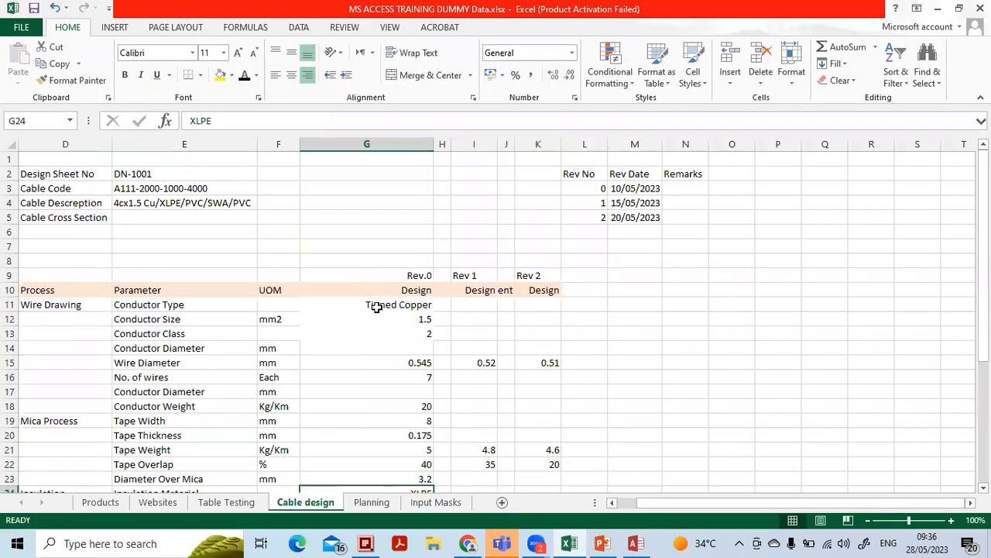
{"action": "left_click", "coordinate": [77, 177]}
{"action": "left_click_drag", "start_coordinate": [77, 176], "coordinate": [172, 187]}
{"action": "left_click_drag", "start_coordinate": [101, 199], "coordinate": [194, 200]}
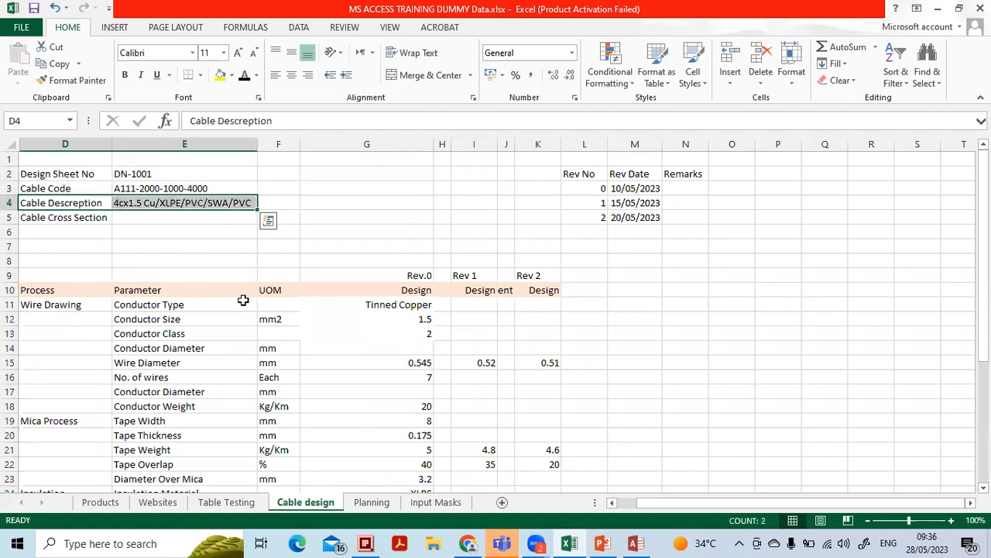
{"action": "left_click", "coordinate": [386, 281]}
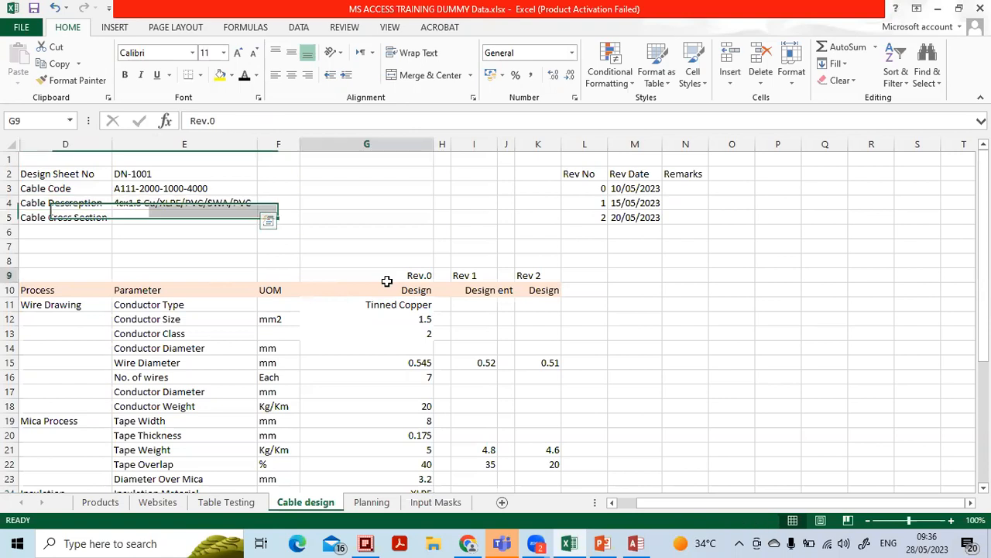
{"action": "left_click_drag", "start_coordinate": [387, 281], "coordinate": [380, 439]}
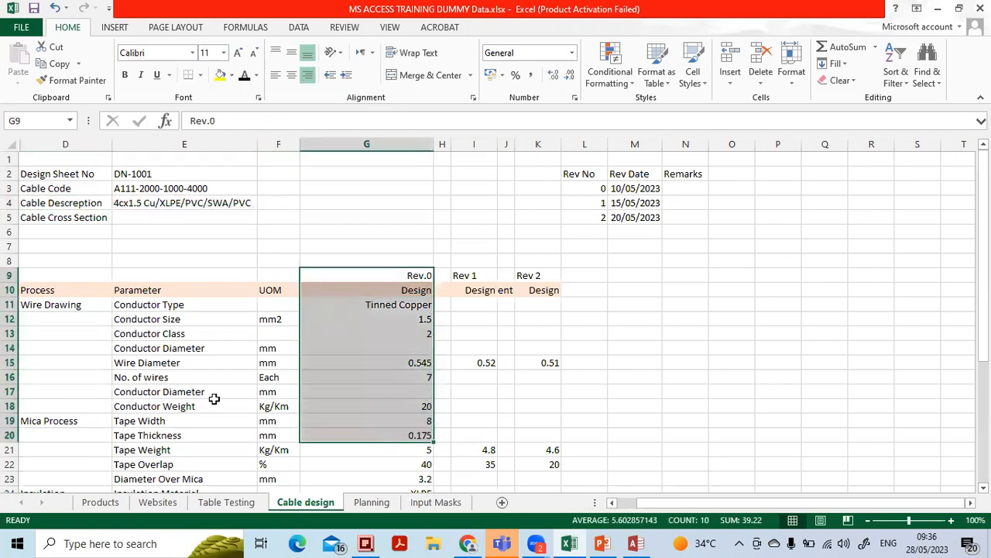
Examine the process, parameter, UOM and Rev.0 design value columns of the cable design table
{"action": "left_click", "coordinate": [78, 309]}
{"action": "left_click_drag", "start_coordinate": [144, 304], "coordinate": [143, 393]}
{"action": "scroll", "coordinate": [143, 380], "scroll_direction": "down", "scroll_amount": 1}
{"action": "scroll", "coordinate": [144, 379], "scroll_direction": "down", "scroll_amount": 1}
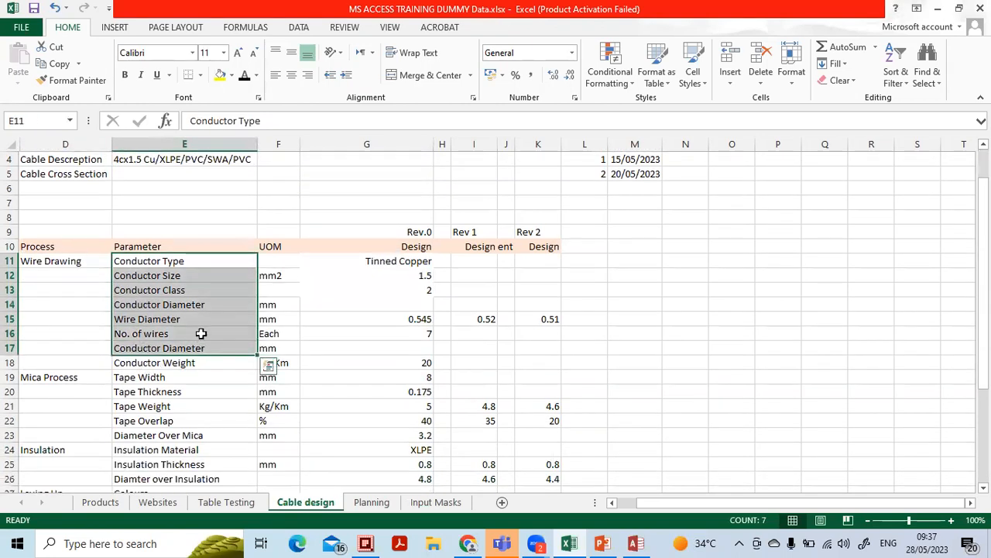
{"action": "left_click", "coordinate": [195, 304]}
{"action": "left_click", "coordinate": [222, 265]}
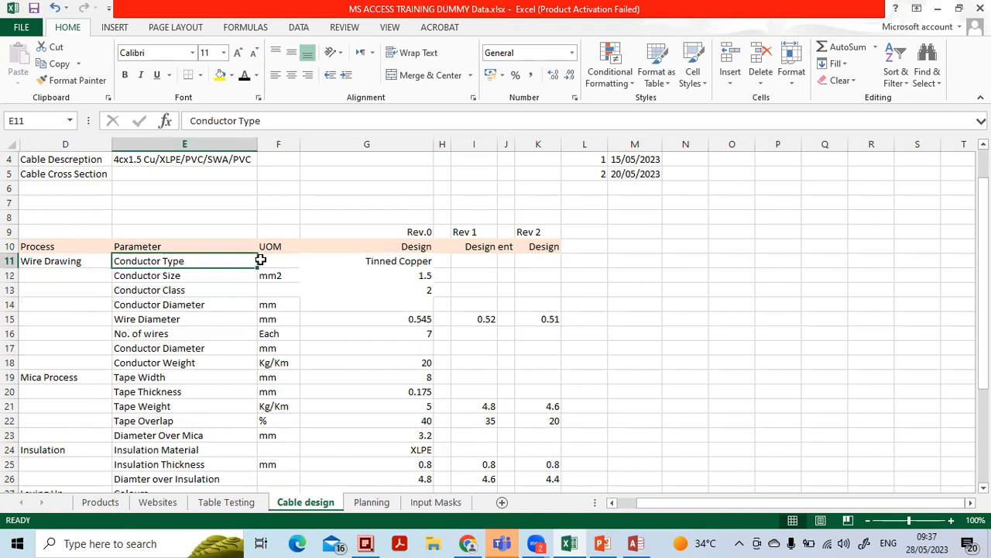
{"action": "left_click_drag", "start_coordinate": [270, 249], "coordinate": [279, 362]}
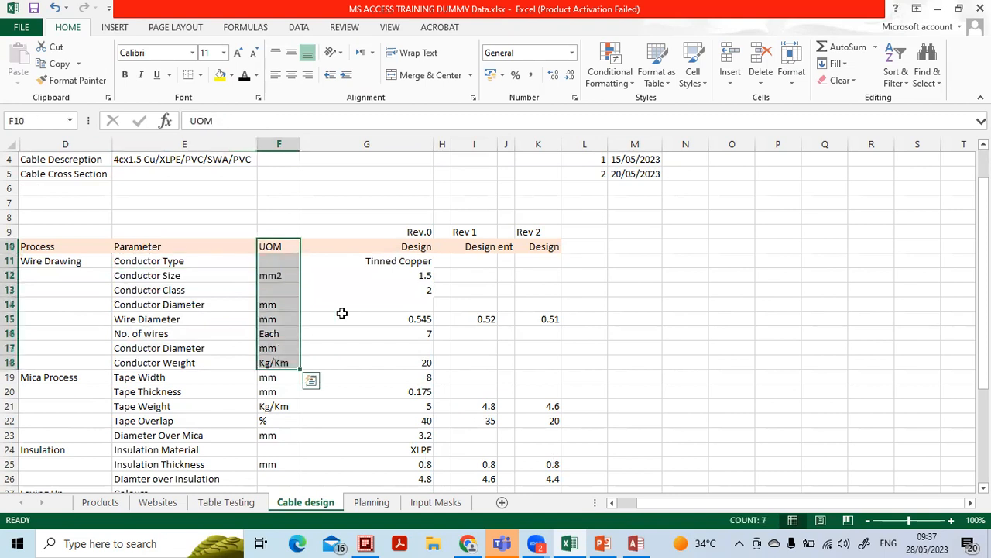
{"action": "left_click", "coordinate": [387, 261]}
{"action": "left_click", "coordinate": [361, 306]}
Review the revision numbers and revision dates listed beside the cable design header
{"action": "scroll", "coordinate": [348, 315], "scroll_direction": "up", "scroll_amount": 1}
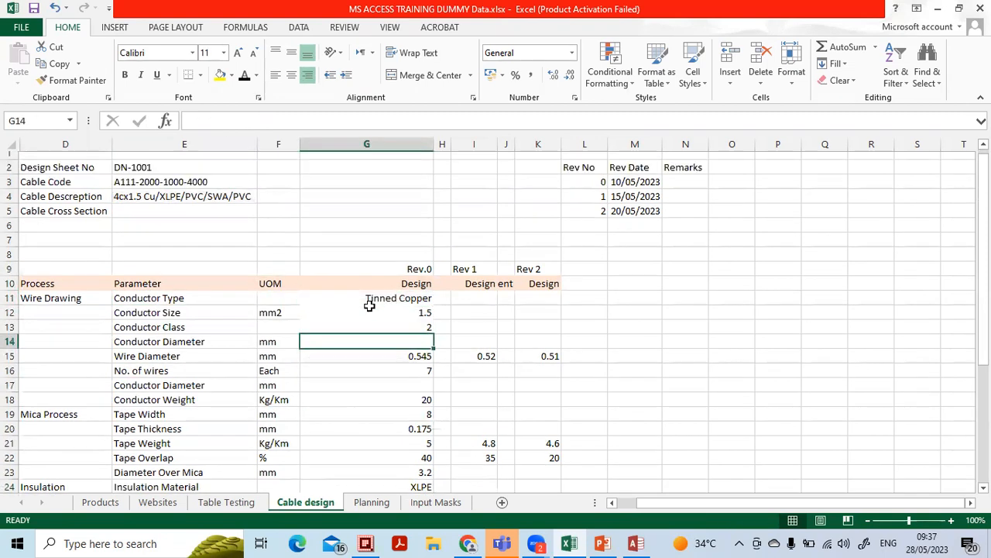
{"action": "left_click_drag", "start_coordinate": [595, 215], "coordinate": [632, 205]}
{"action": "left_click", "coordinate": [594, 220]}
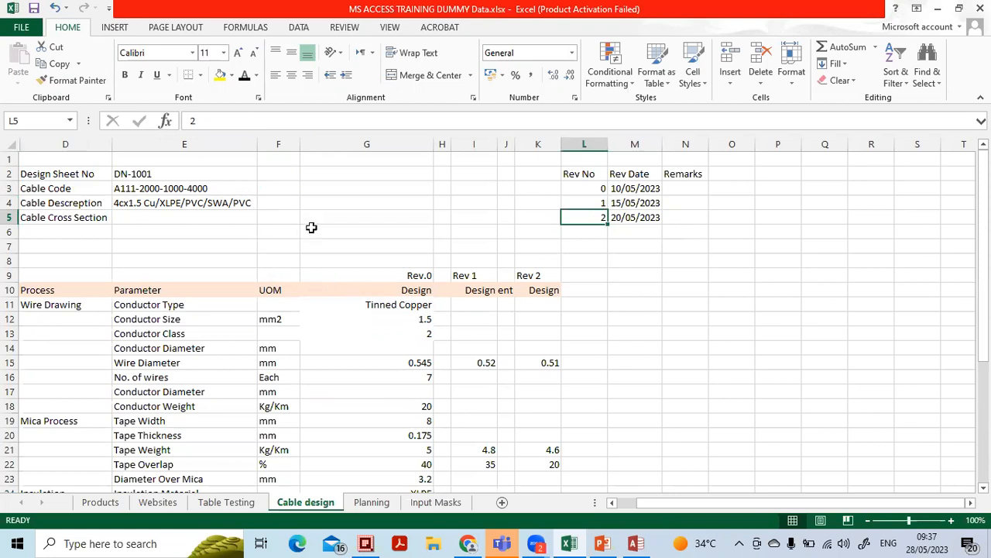
Try clearing the contents of columns G through N on the Cable design sheet, then undo the clearing
{"action": "left_click_drag", "start_coordinate": [367, 145], "coordinate": [670, 168]}
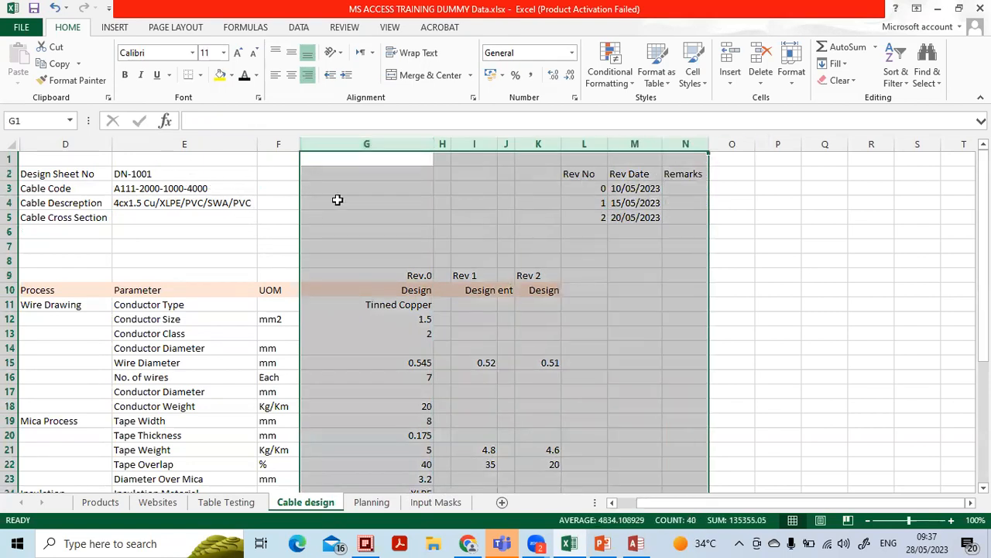
{"action": "key", "text": "Delete"}
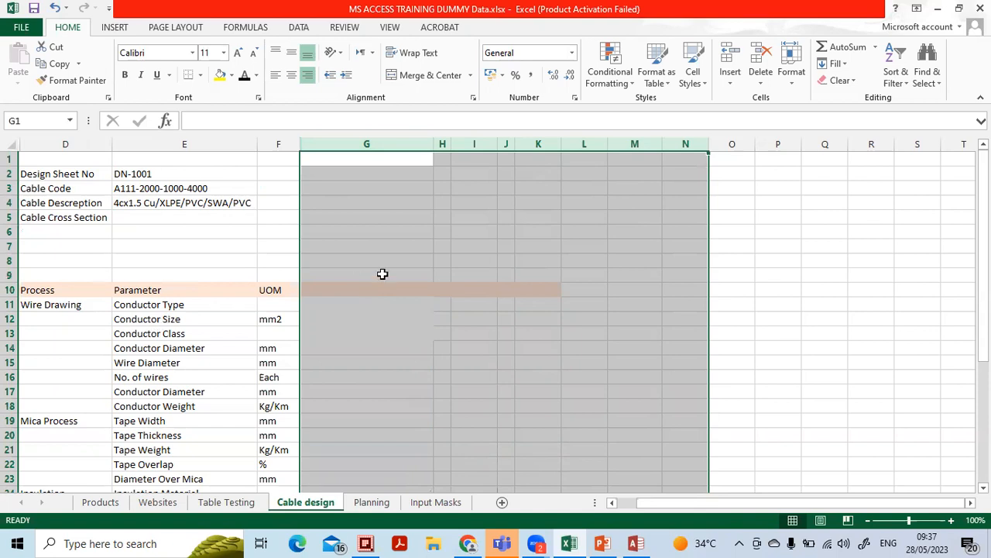
{"action": "left_click", "coordinate": [392, 319]}
{"action": "left_click", "coordinate": [418, 277]}
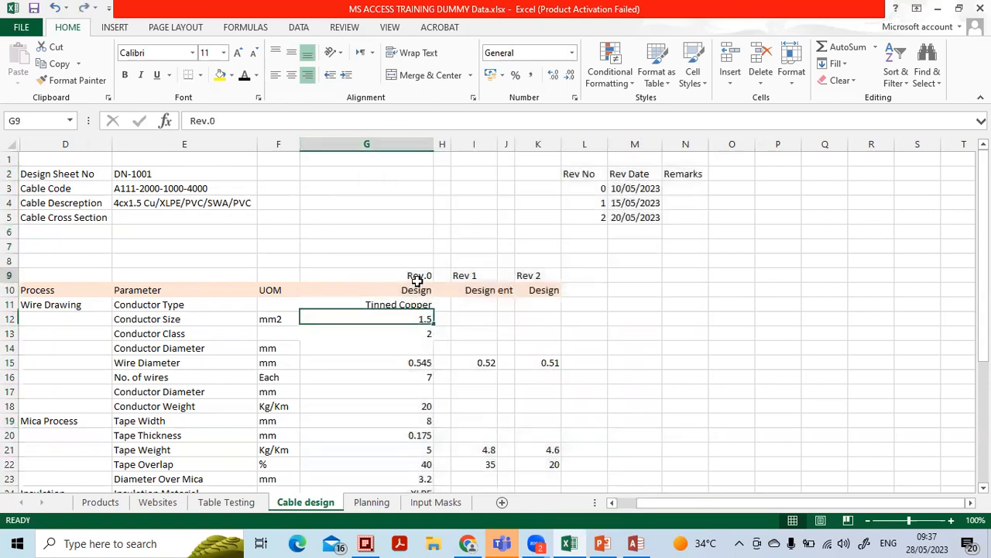
Compare the parameters with the Rev.0, Rev 1 and Rev 2 design columns, and distinguish the header block from the details table
{"action": "left_click_drag", "start_coordinate": [175, 312], "coordinate": [186, 450]}
{"action": "left_click_drag", "start_coordinate": [383, 275], "coordinate": [407, 434]}
{"action": "left_click_drag", "start_coordinate": [465, 275], "coordinate": [469, 422]}
{"action": "left_click_drag", "start_coordinate": [531, 275], "coordinate": [550, 456]}
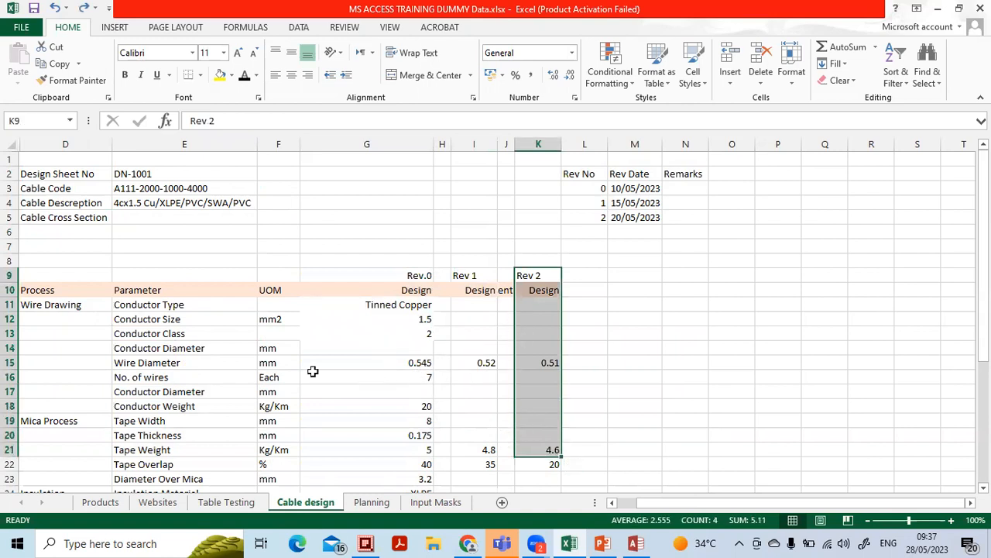
{"action": "left_click", "coordinate": [256, 365]}
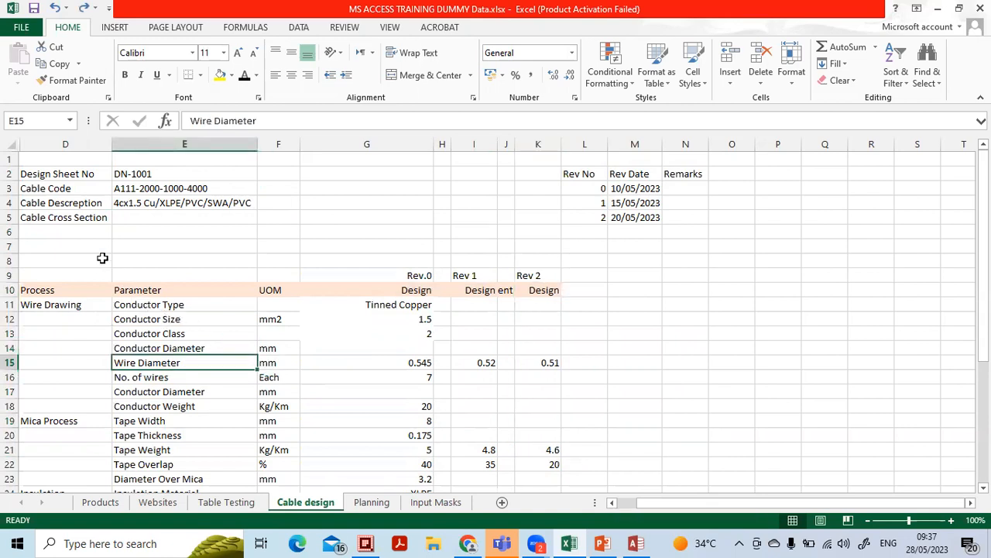
{"action": "left_click_drag", "start_coordinate": [58, 178], "coordinate": [194, 211]}
{"action": "left_click_drag", "start_coordinate": [68, 302], "coordinate": [483, 416]}
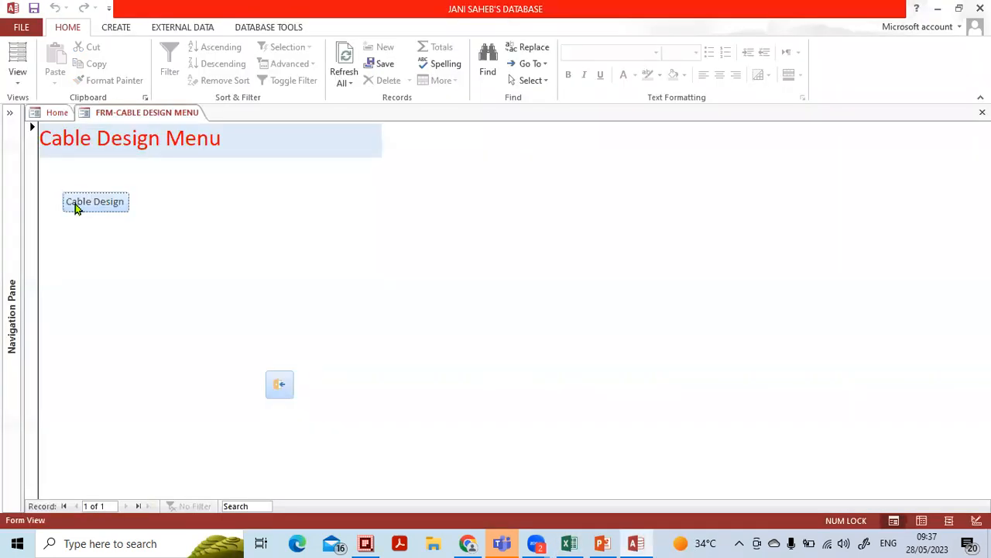
Switch back to Access, reopen the Cable Design form and go to design sheet B10001
{"action": "left_click", "coordinate": [76, 205]}
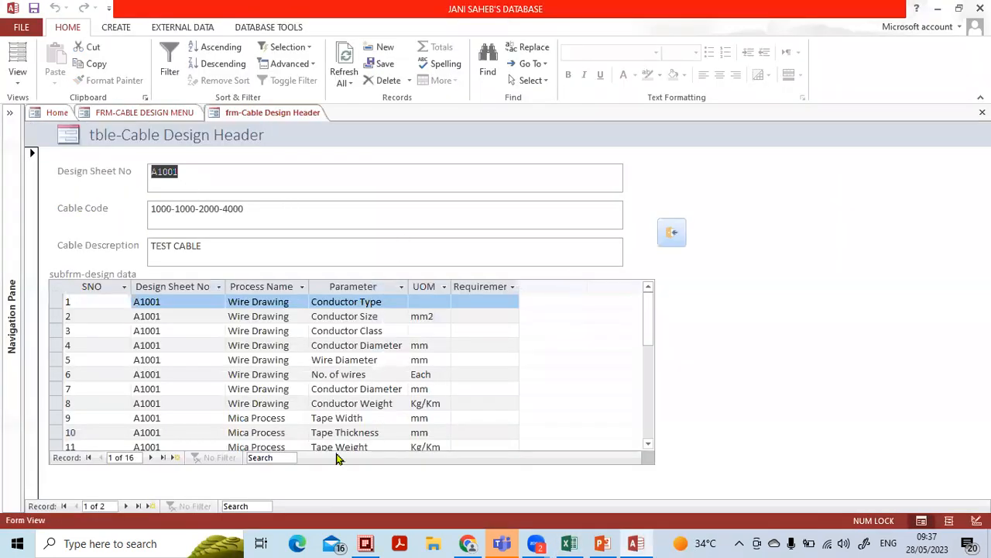
{"action": "left_click", "coordinate": [127, 505]}
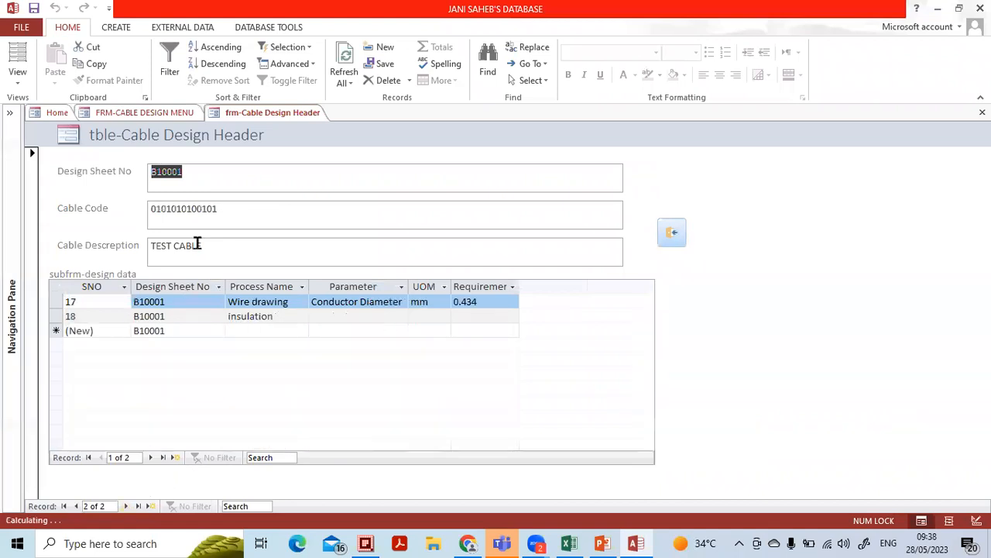
Review the linked design data for sheet B10001, go to design sheet A1001, and switch to the Excel workbook
{"action": "left_click", "coordinate": [183, 302]}
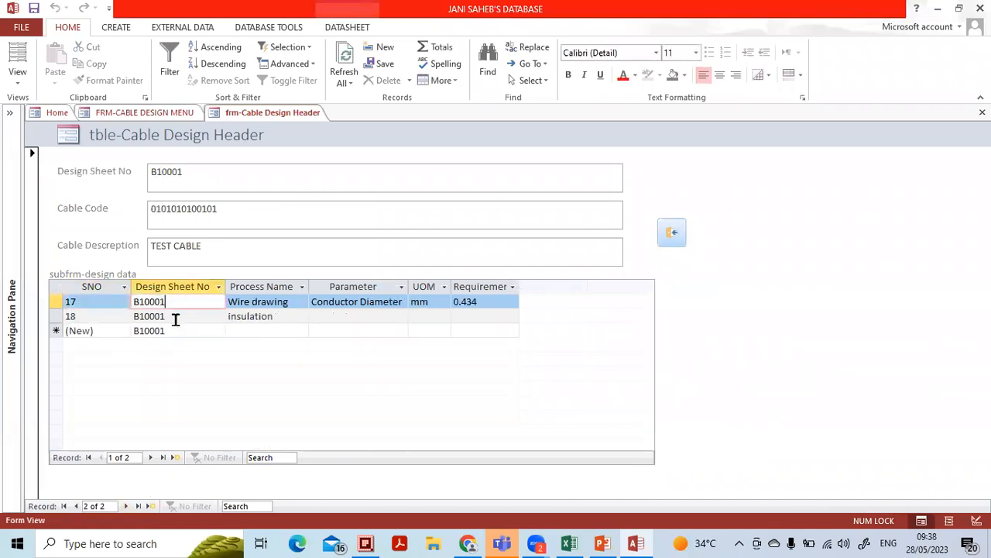
{"action": "left_click", "coordinate": [76, 506]}
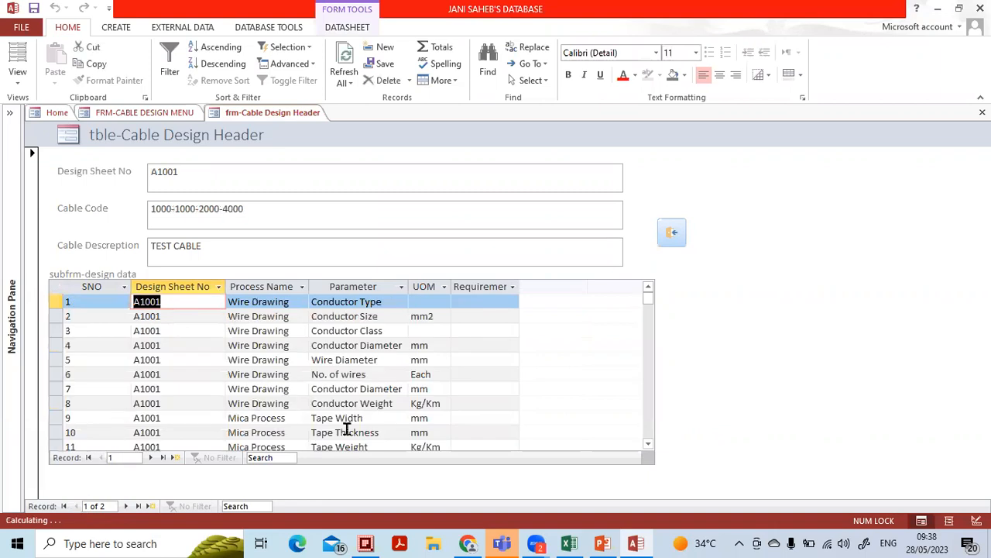
{"action": "left_click", "coordinate": [570, 543]}
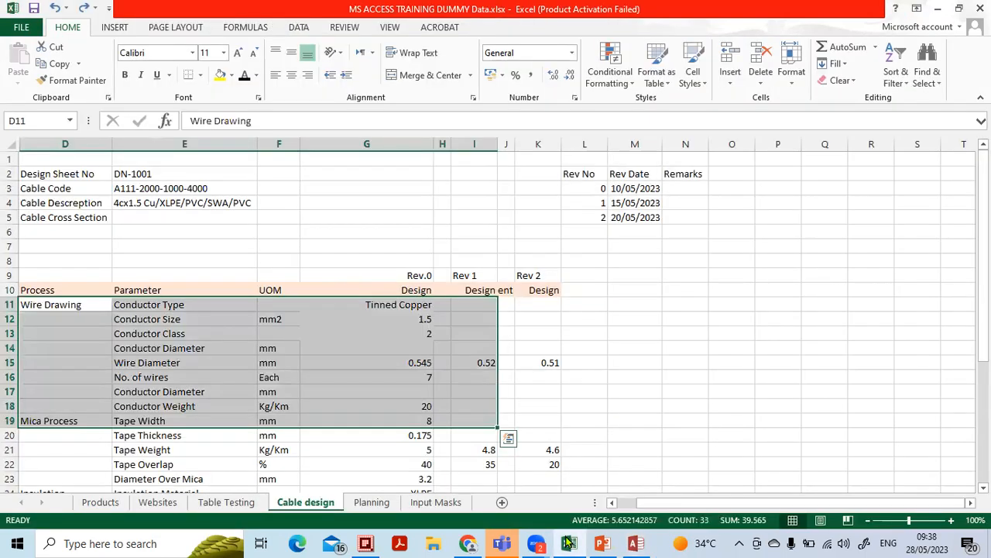
Examine the header block in rows 2 to 5 and the details table from Process through the Rev.0 Design column
{"action": "left_click", "coordinate": [359, 255]}
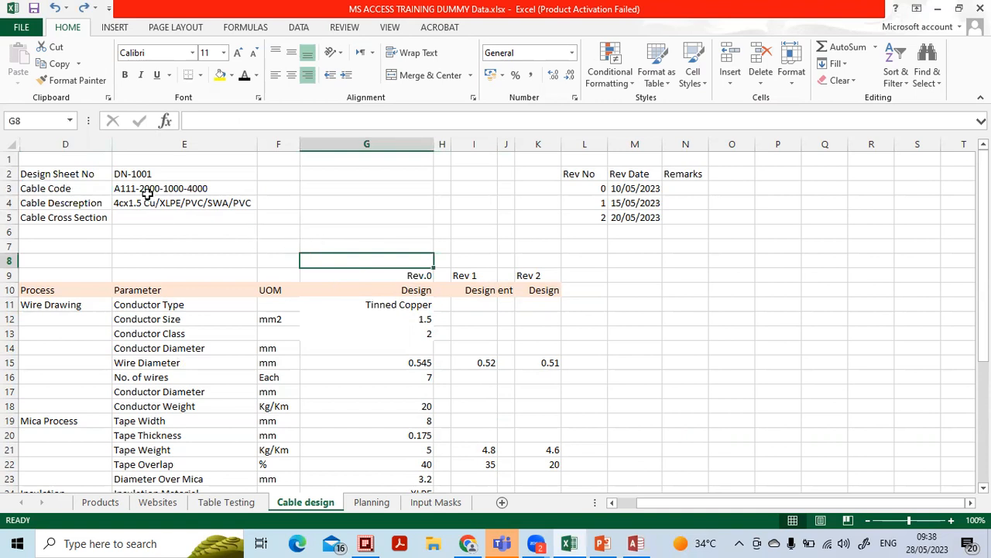
{"action": "left_click_drag", "start_coordinate": [14, 182], "coordinate": [13, 184]}
{"action": "left_click", "coordinate": [83, 367]}
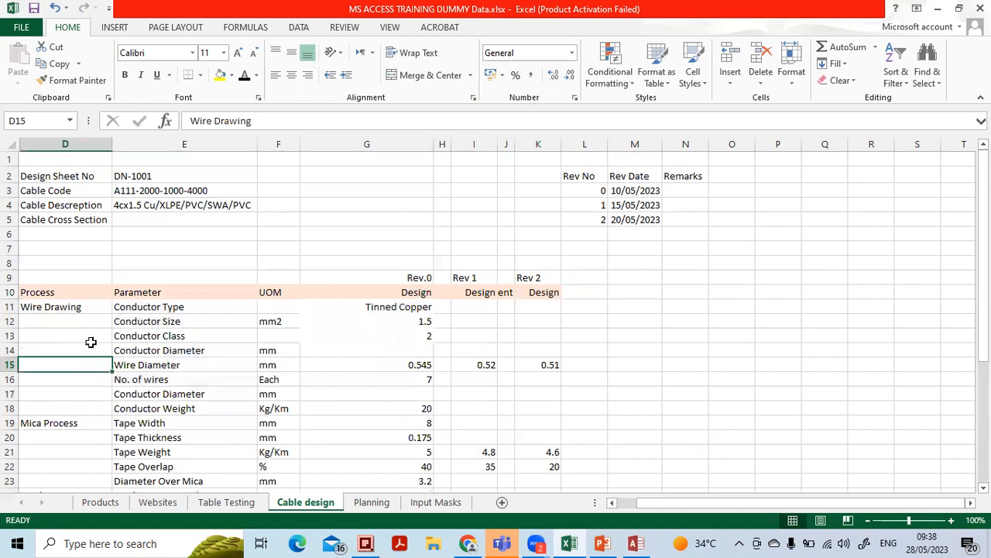
{"action": "left_click", "coordinate": [71, 233]}
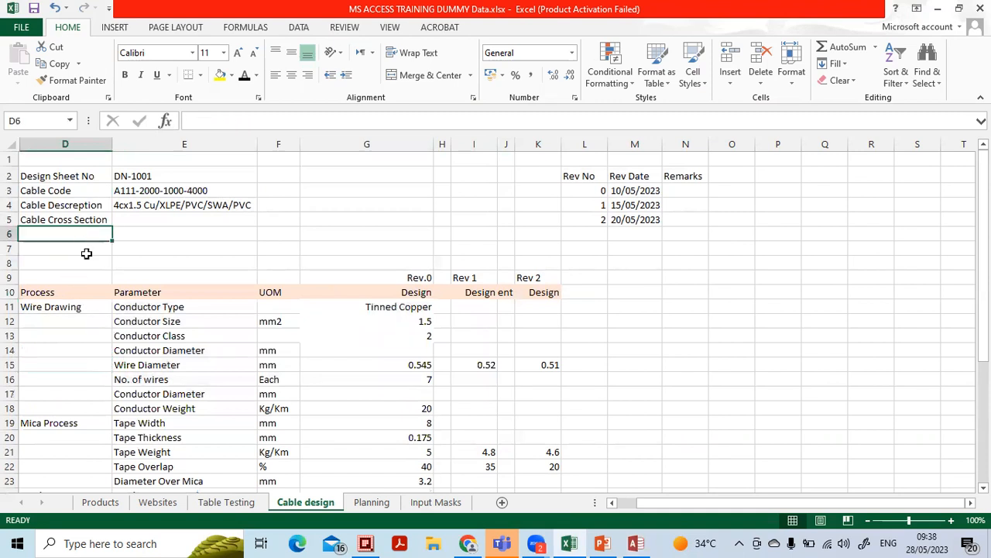
{"action": "left_click_drag", "start_coordinate": [9, 176], "coordinate": [10, 220]}
{"action": "left_click_drag", "start_coordinate": [39, 175], "coordinate": [141, 221]}
{"action": "left_click_drag", "start_coordinate": [68, 296], "coordinate": [409, 465]}
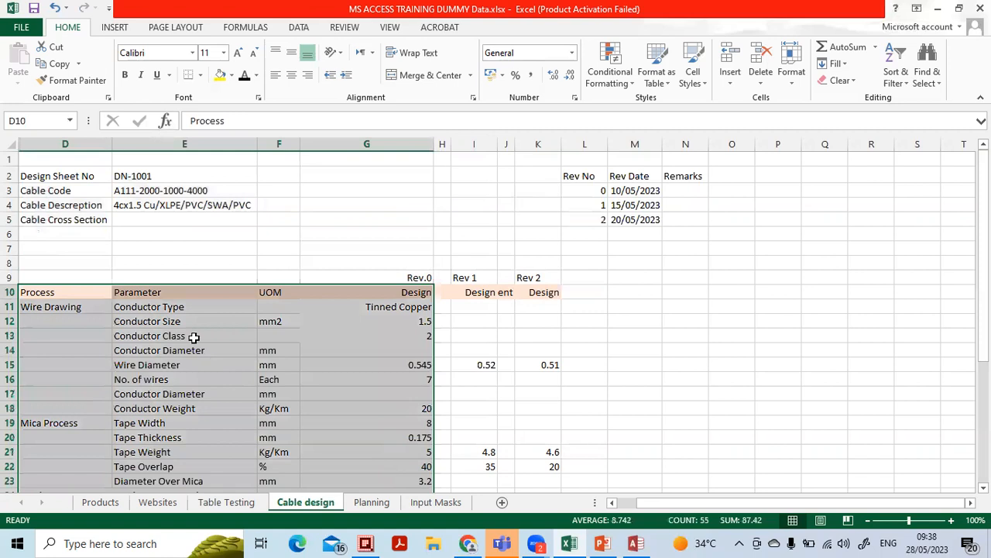
Compare the details headings in row 10 with the Design Sheet No and Cable Code header labels
{"action": "left_click", "coordinate": [76, 297]}
{"action": "left_click_drag", "start_coordinate": [76, 297], "coordinate": [534, 278]}
{"action": "left_click", "coordinate": [146, 219]}
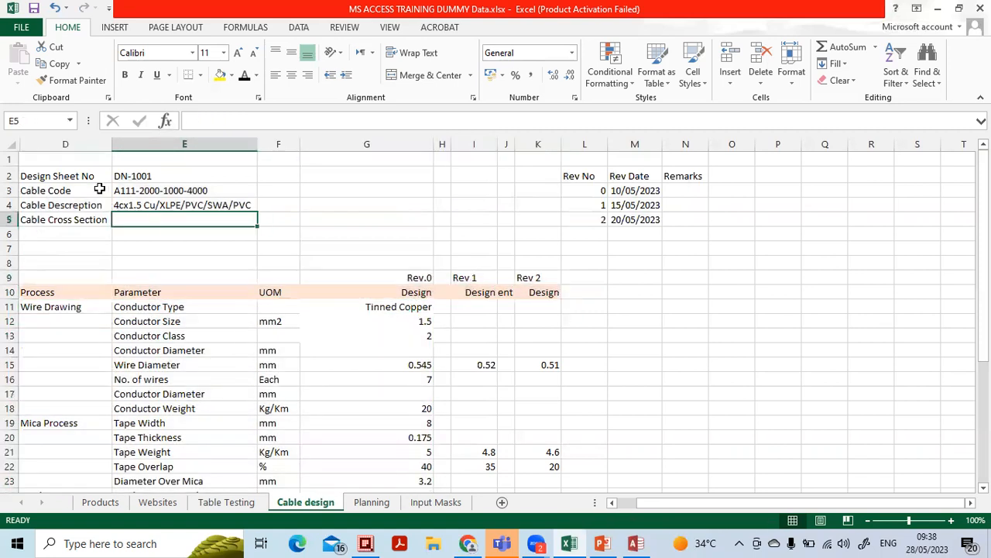
{"action": "left_click", "coordinate": [94, 190]}
{"action": "left_click", "coordinate": [82, 179]}
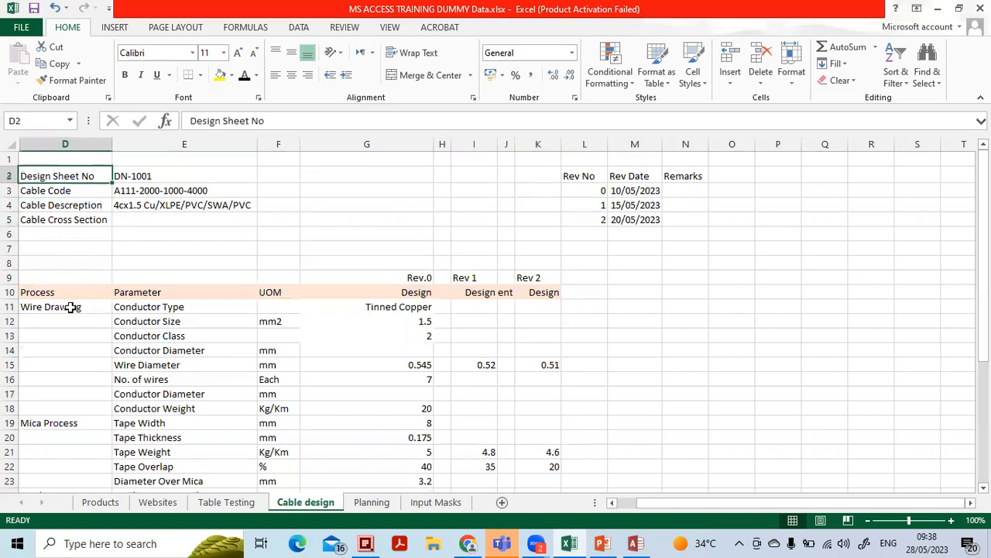
{"action": "left_click", "coordinate": [67, 295]}
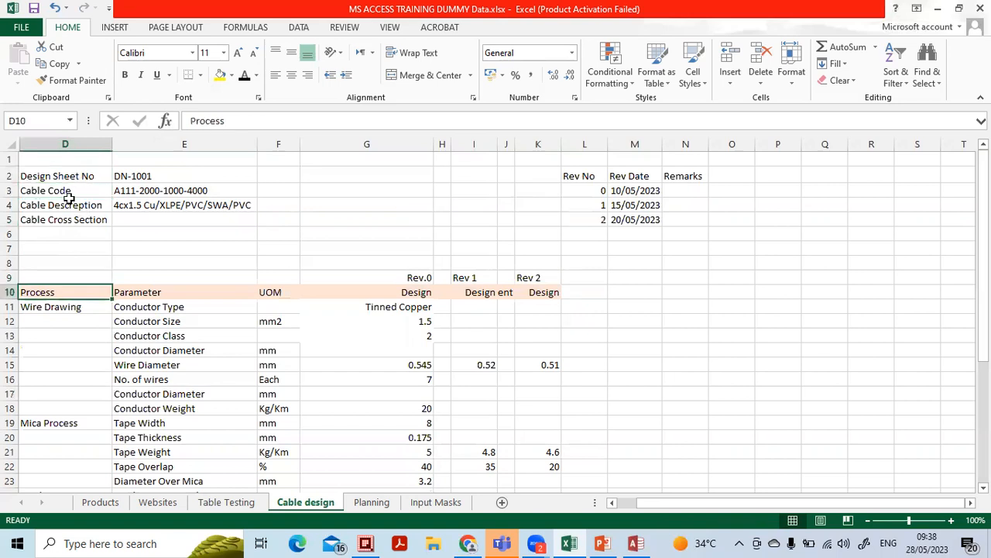
Unhide columns A to C on the Cable design sheet
{"action": "left_click", "coordinate": [63, 145]}
{"action": "right_click", "coordinate": [64, 156]}
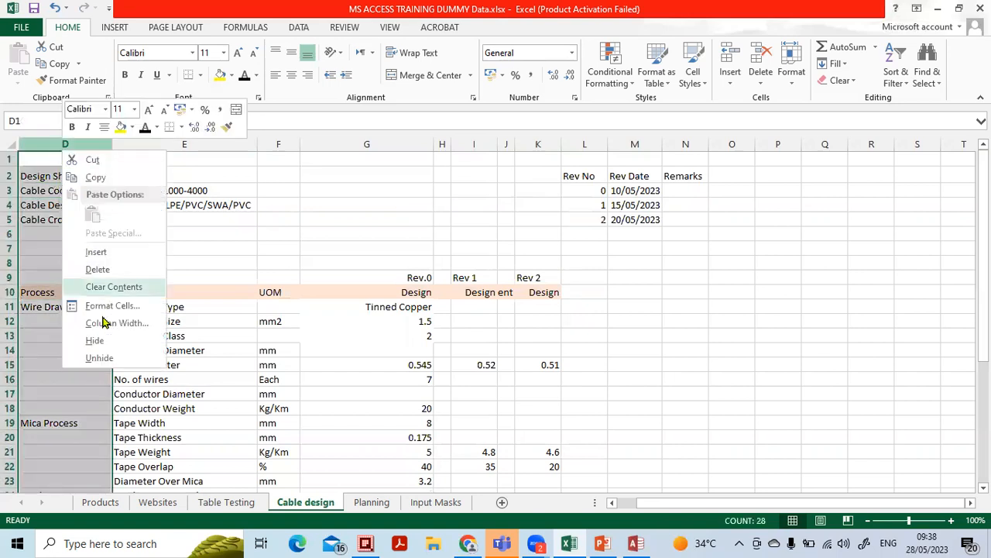
{"action": "left_click", "coordinate": [106, 361]}
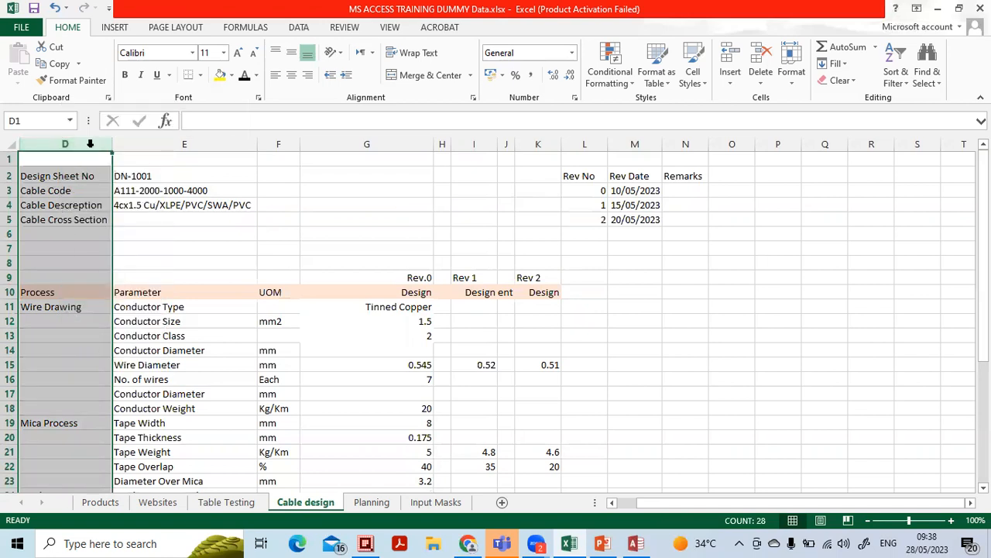
{"action": "left_click_drag", "start_coordinate": [129, 144], "coordinate": [66, 144]}
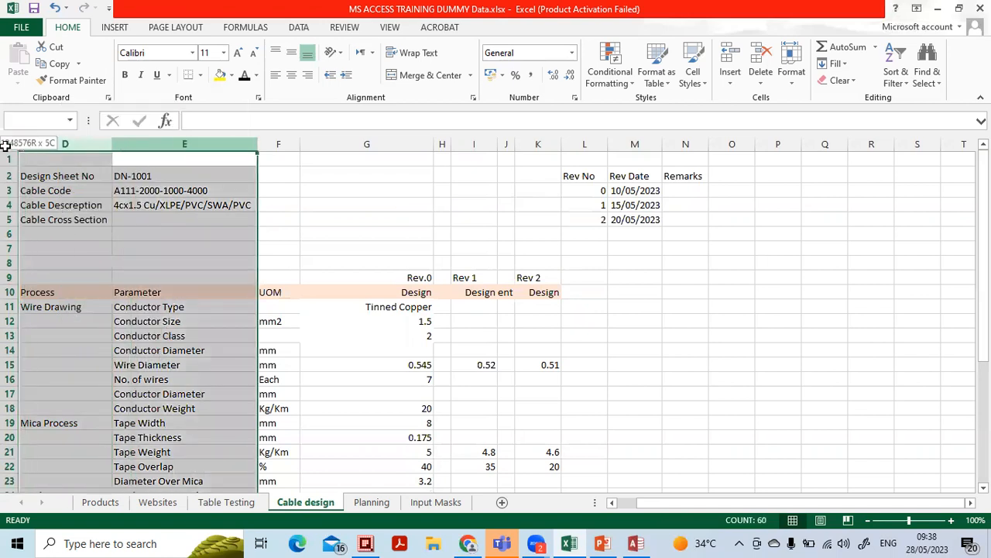
{"action": "right_click", "coordinate": [79, 146]}
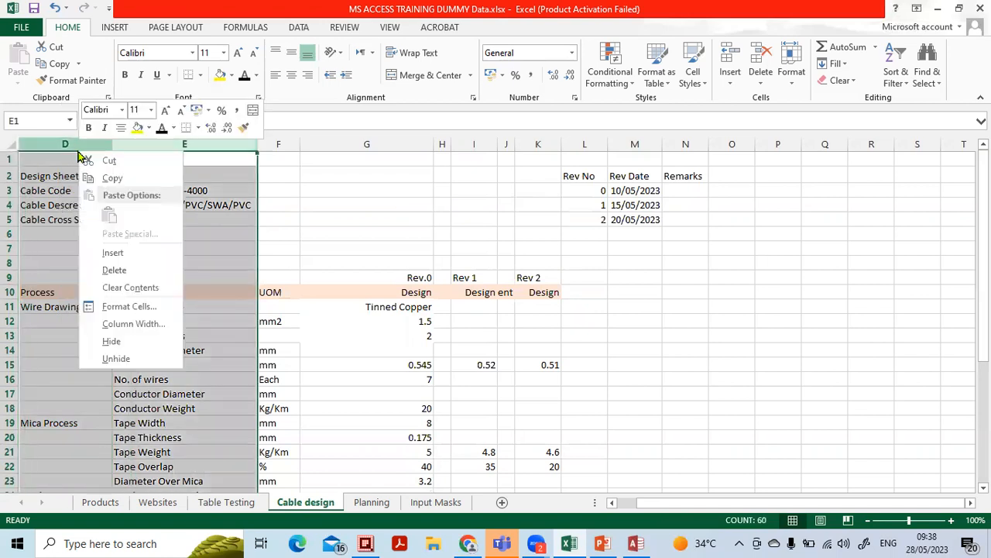
{"action": "left_click", "coordinate": [123, 359]}
{"action": "left_click", "coordinate": [100, 336]}
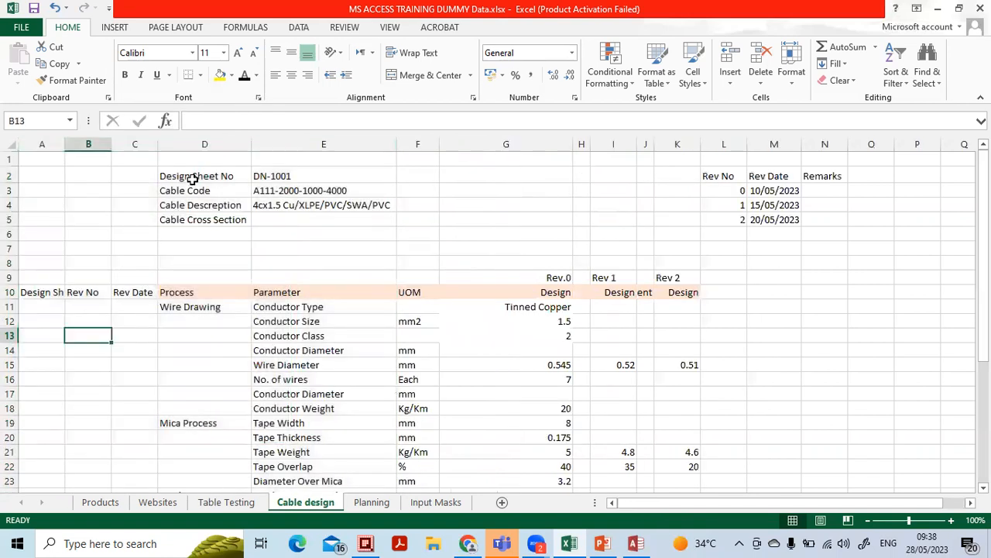
Review the design sheet number against the parameter list, and autofit column A to its Design Sheet No heading
{"action": "left_click_drag", "start_coordinate": [174, 176], "coordinate": [259, 177]}
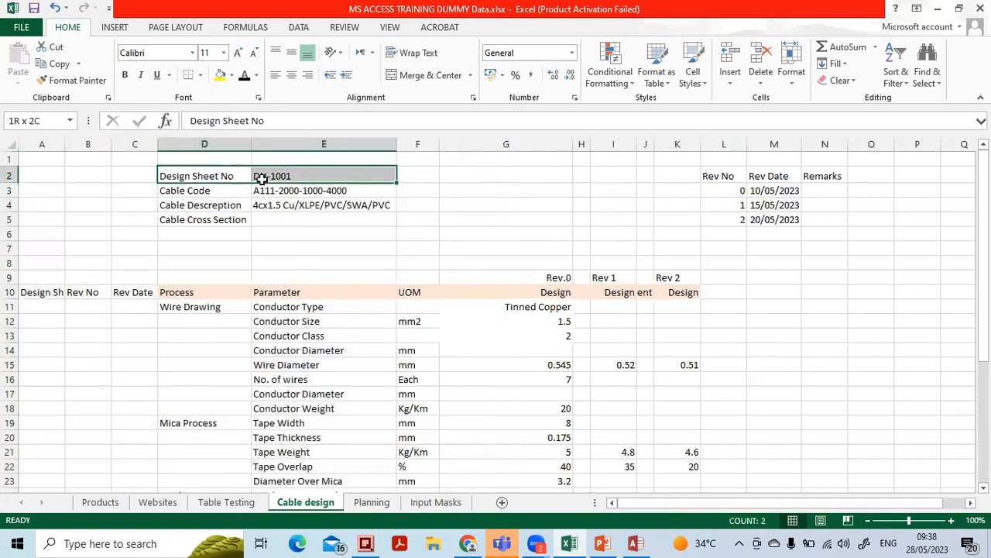
{"action": "left_click", "coordinate": [226, 178]}
{"action": "left_click_drag", "start_coordinate": [287, 309], "coordinate": [288, 437]}
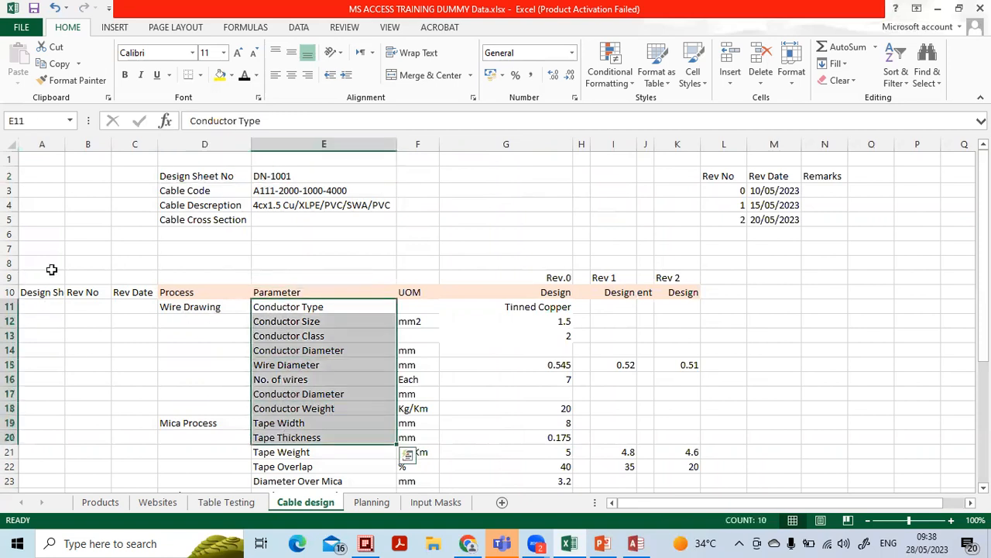
{"action": "double_click", "coordinate": [65, 145]}
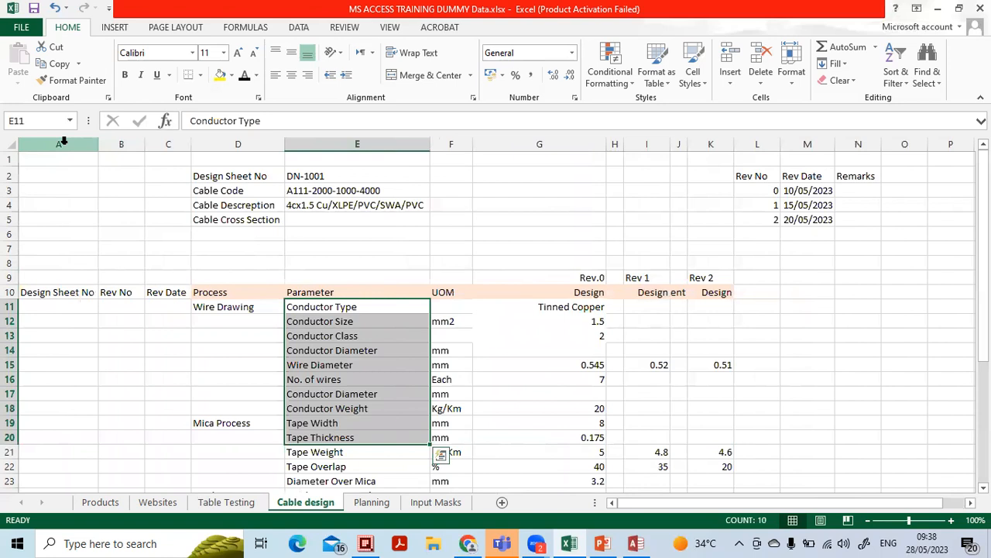
Compare the Design Sheet No column heading in row 10 with the Design Sheet No label in the header block
{"action": "left_click", "coordinate": [57, 294]}
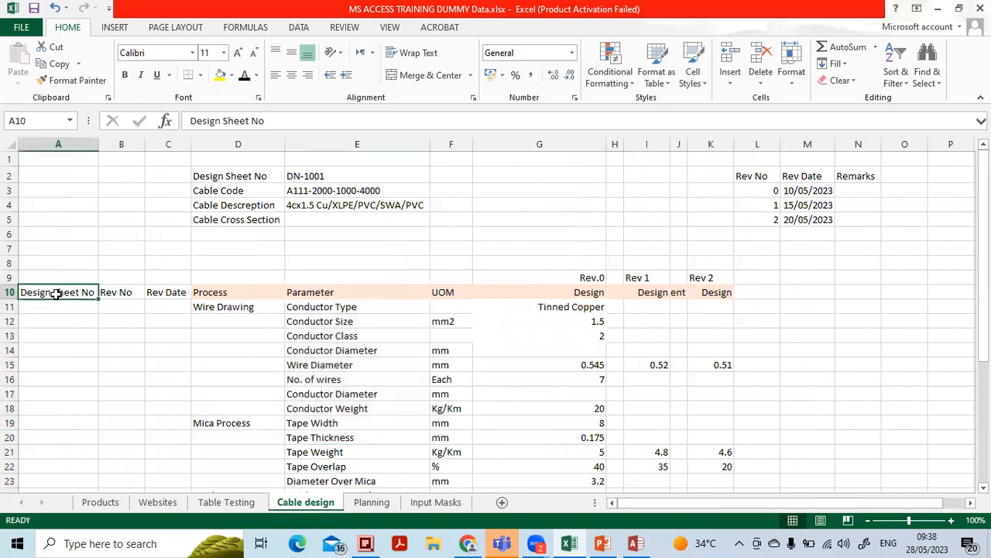
{"action": "left_click", "coordinate": [225, 177]}
{"action": "left_click", "coordinate": [68, 294]}
{"action": "left_click", "coordinate": [293, 376]}
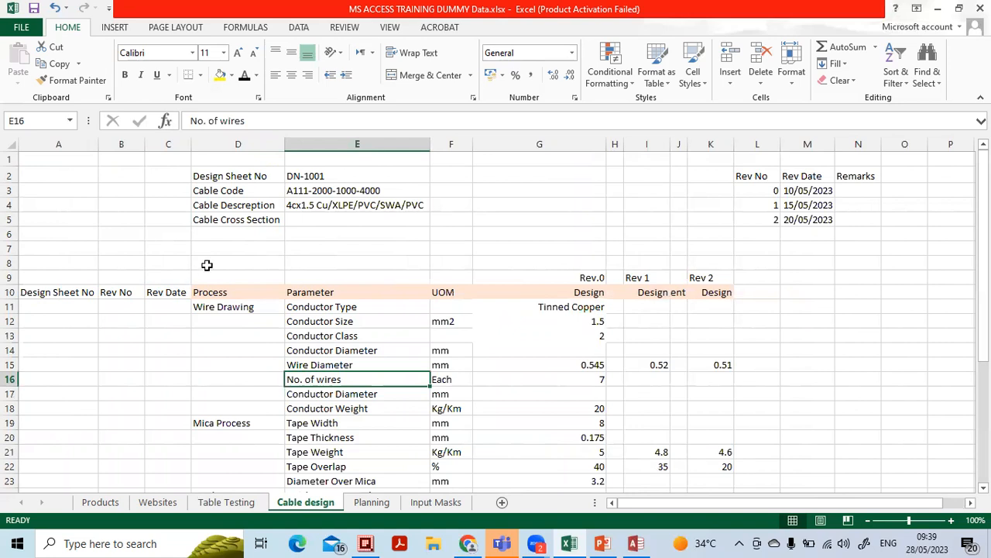
Compare the Rev No and Rev Date column headings in row 10 with the revision list in columns L to N
{"action": "left_click", "coordinate": [122, 295]}
{"action": "left_click_drag", "start_coordinate": [755, 177], "coordinate": [860, 219]}
{"action": "left_click", "coordinate": [763, 190]}
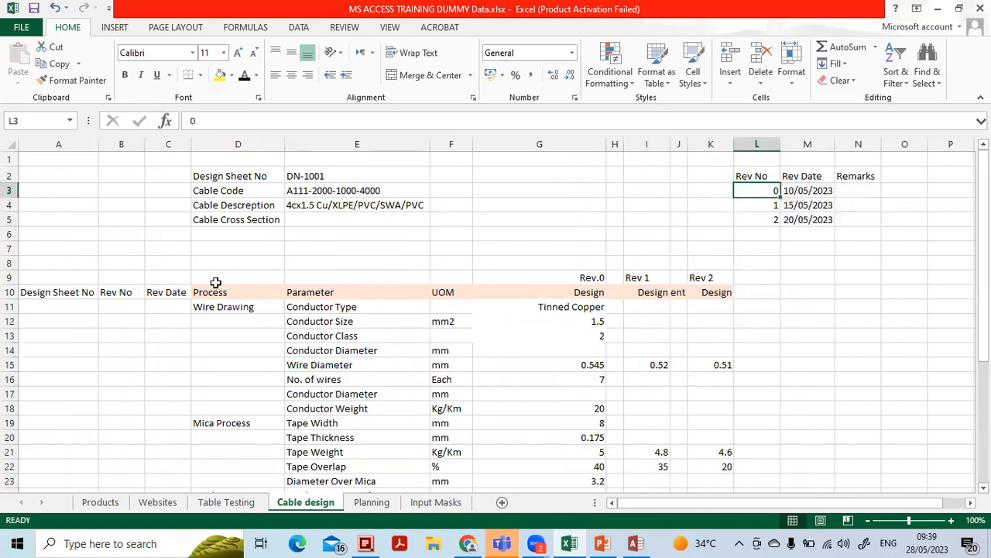
{"action": "left_click", "coordinate": [162, 292]}
{"action": "left_click", "coordinate": [123, 292]}
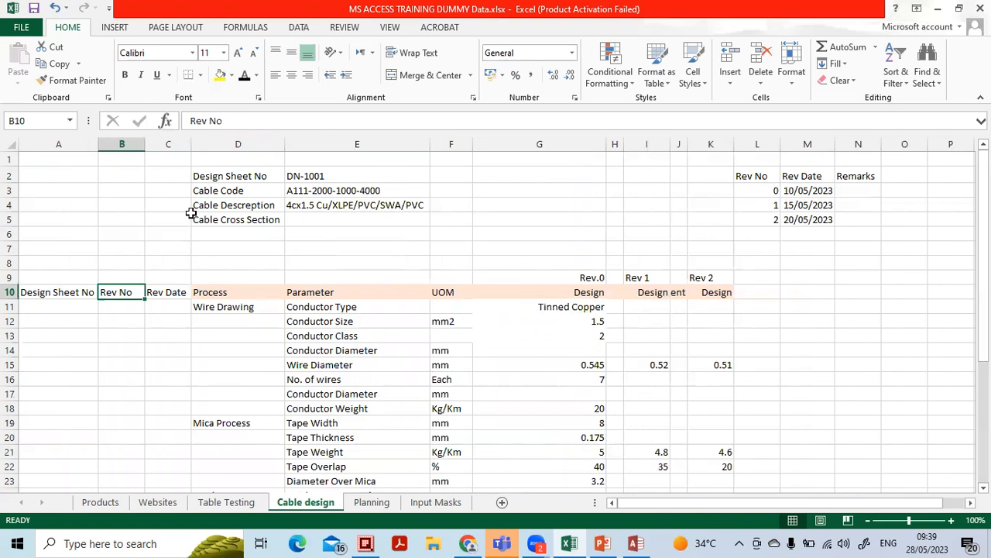
Distinguish the header labels, the row 10 detail headings and the Rev No list as separate groups of data
{"action": "left_click_drag", "start_coordinate": [198, 177], "coordinate": [228, 219]}
{"action": "left_click_drag", "start_coordinate": [65, 292], "coordinate": [710, 288]}
{"action": "left_click_drag", "start_coordinate": [751, 174], "coordinate": [757, 219]}
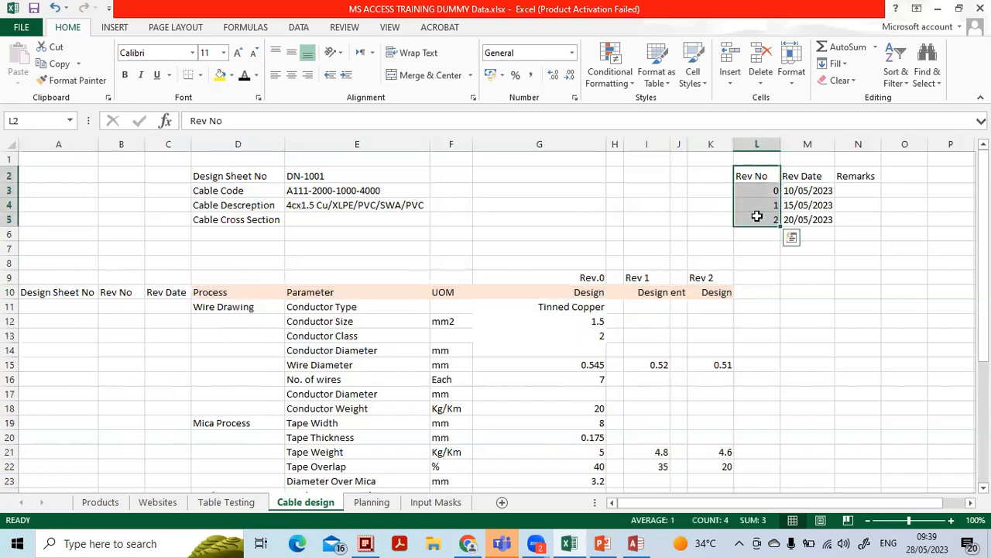
{"action": "left_click", "coordinate": [500, 232]}
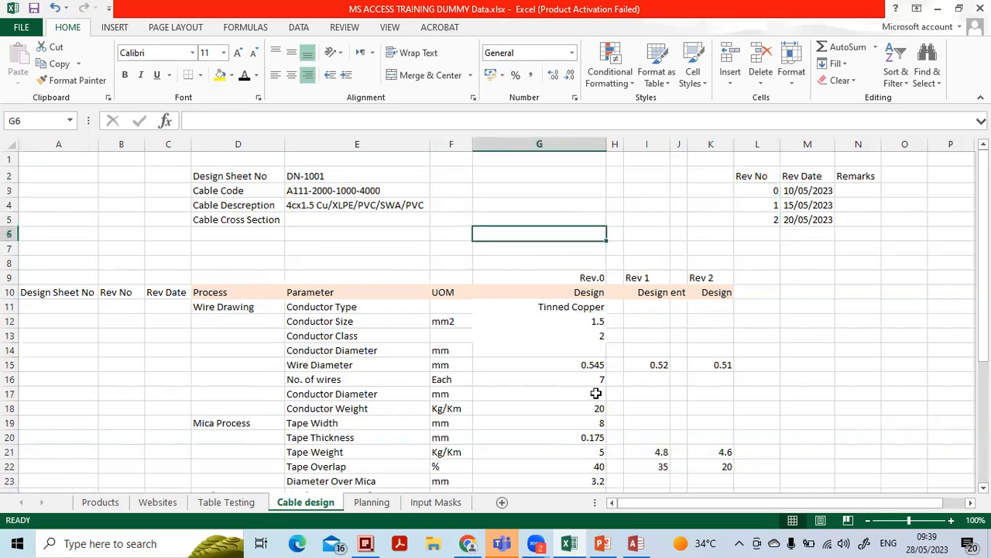
Switch to Access, close the Cable Design Header form and expand the Navigation Pane
{"action": "key", "text": "alt+Tab"}
{"action": "left_click", "coordinate": [680, 234]}
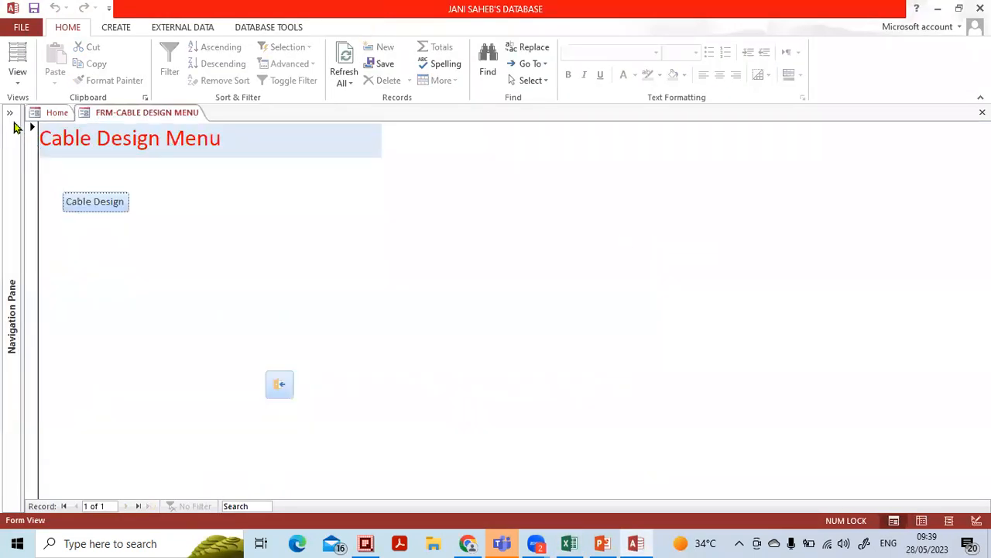
{"action": "left_click", "coordinate": [9, 114]}
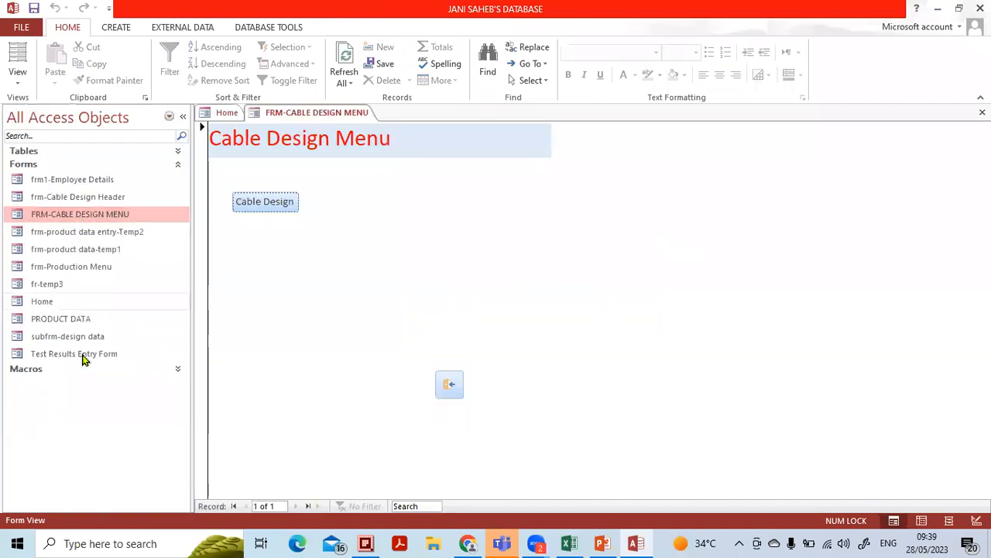
Review the existing database tables, and collapse the Forms and Tables groups in the object list
{"action": "left_click", "coordinate": [173, 153]}
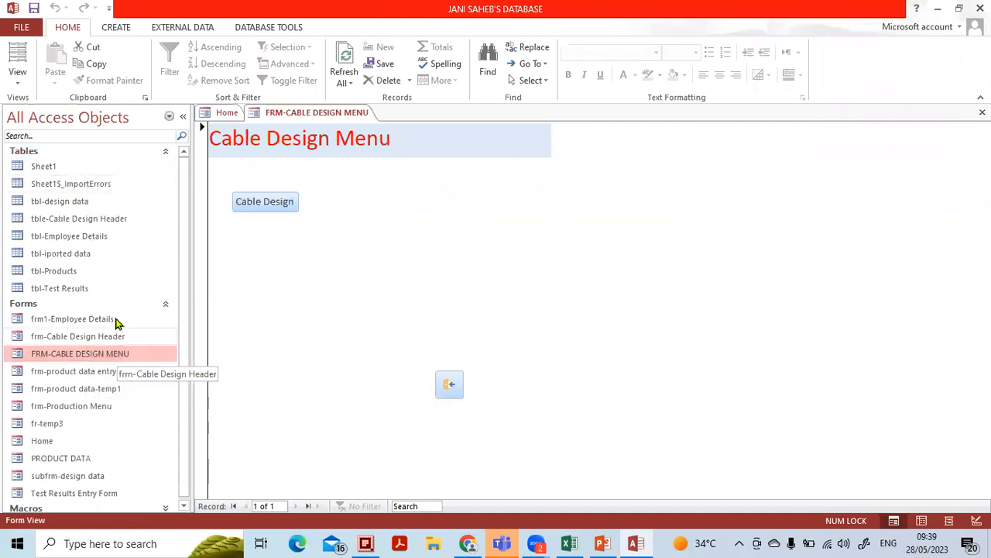
{"action": "left_click", "coordinate": [165, 306]}
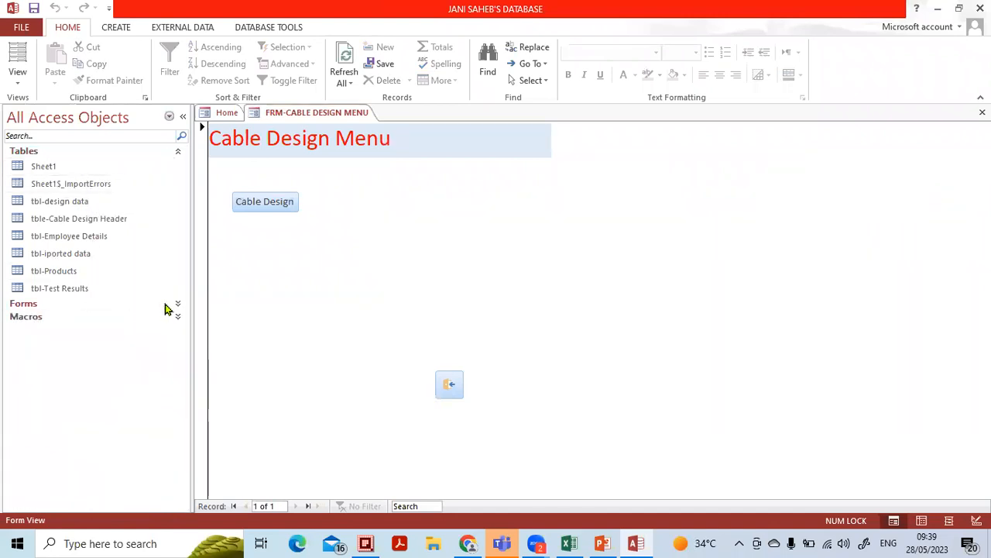
{"action": "left_click", "coordinate": [177, 153]}
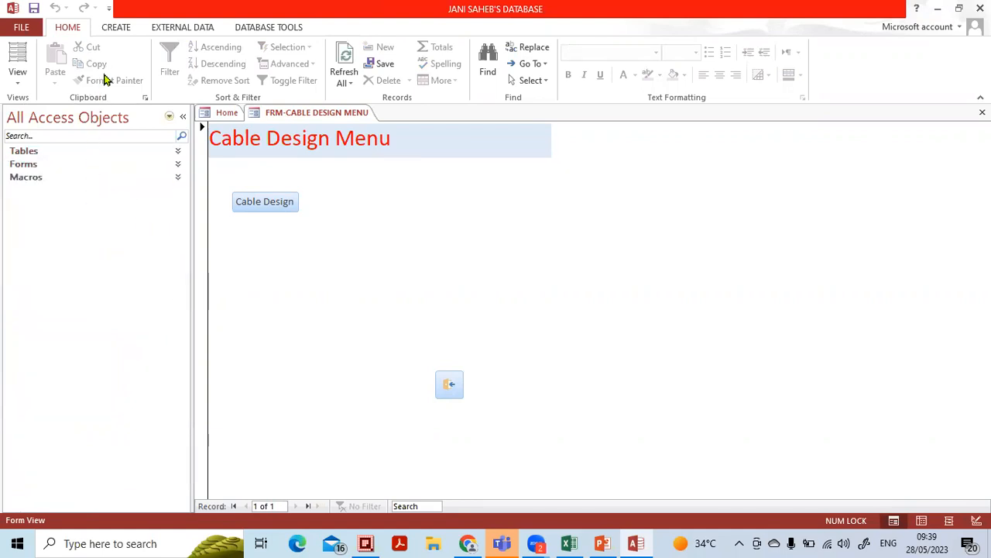
Create a new table in Design view and place the cursor in its first field name
{"action": "left_click", "coordinate": [120, 29]}
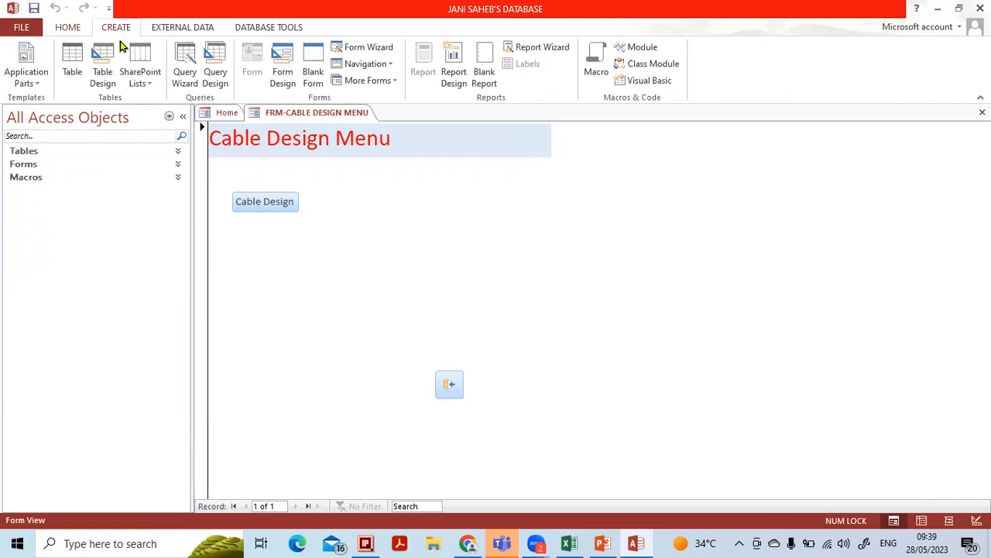
{"action": "left_click", "coordinate": [101, 81]}
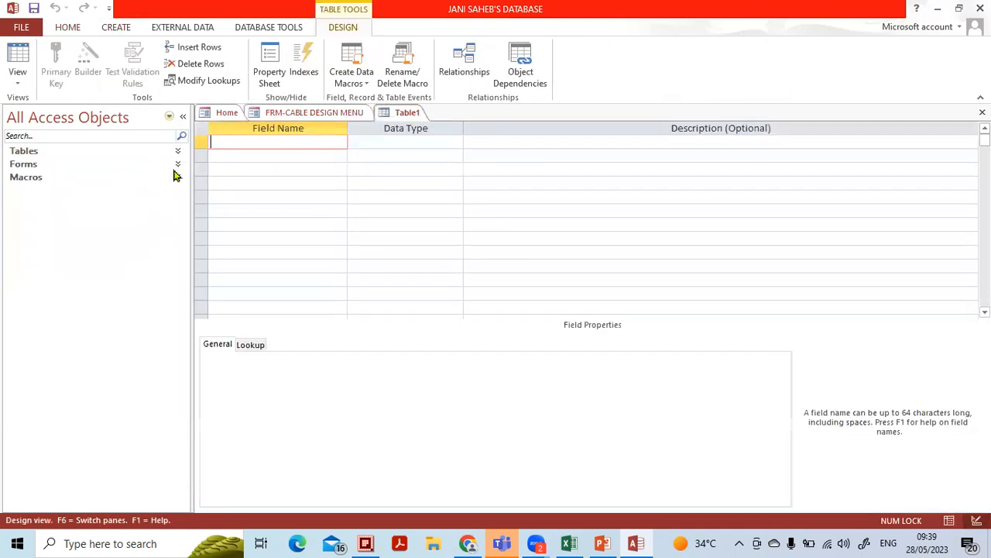
{"action": "left_click", "coordinate": [243, 159]}
{"action": "left_click", "coordinate": [267, 144]}
Copy the Design Sheet No label from the Excel cable design sheet into the new Access table as the first field name
{"action": "left_click", "coordinate": [570, 544]}
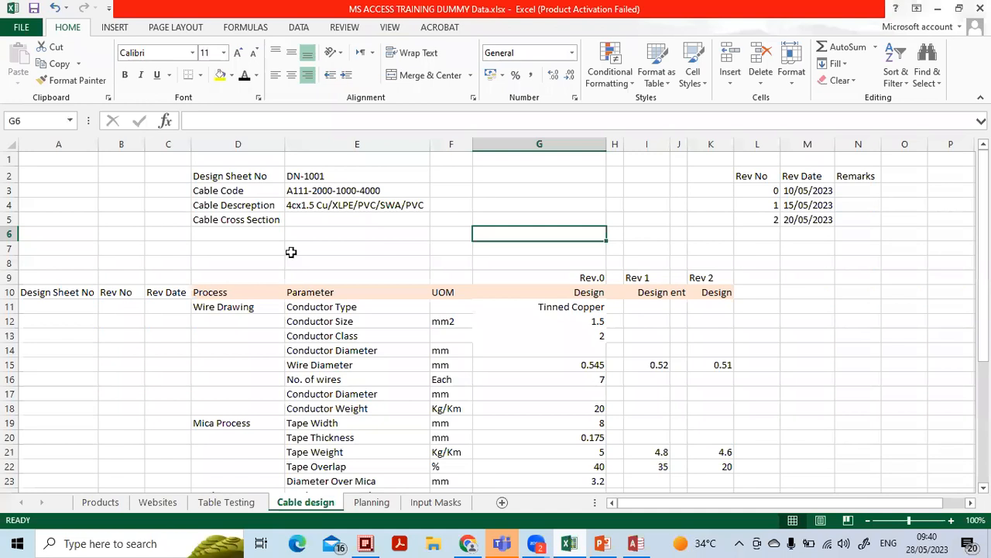
{"action": "left_click", "coordinate": [237, 174]}
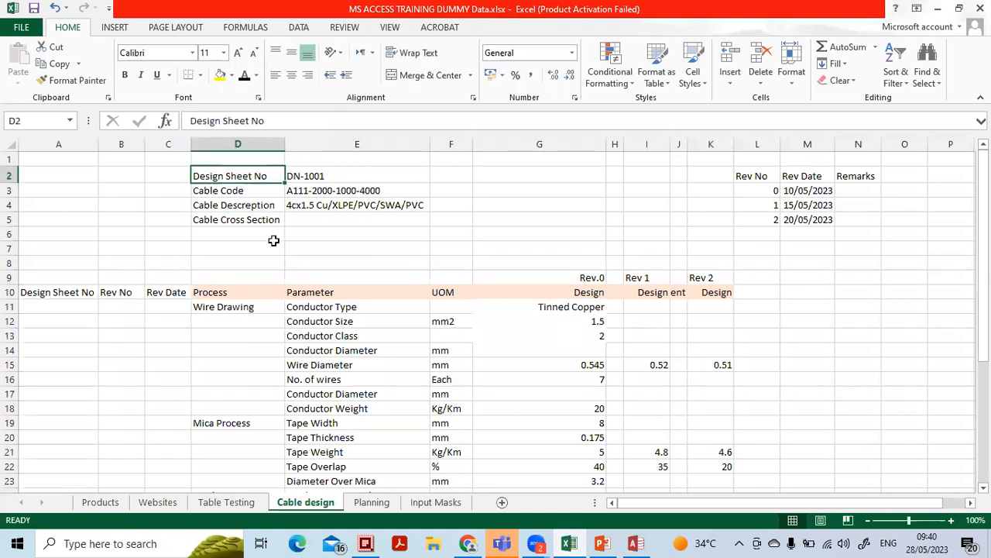
{"action": "key", "text": "ctrl+c"}
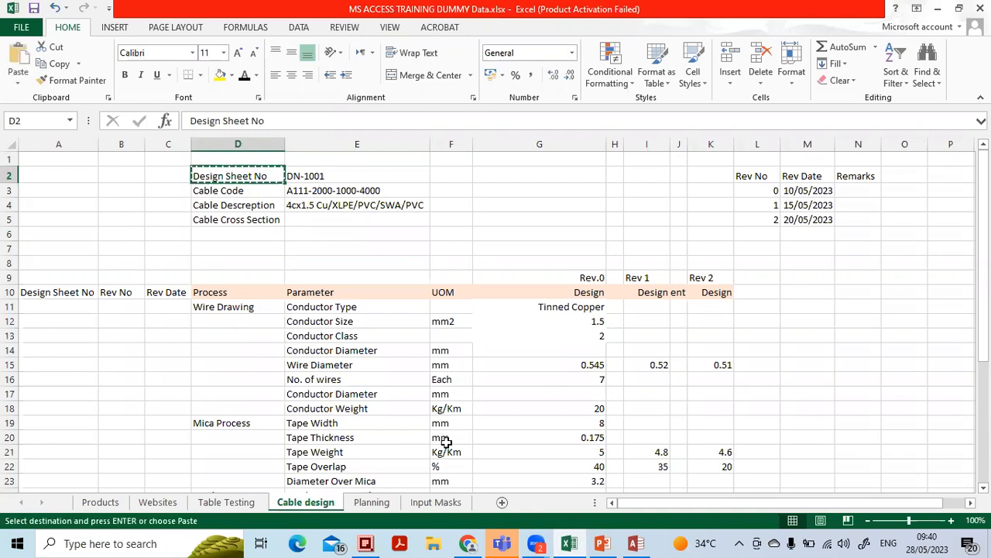
{"action": "left_click", "coordinate": [633, 543]}
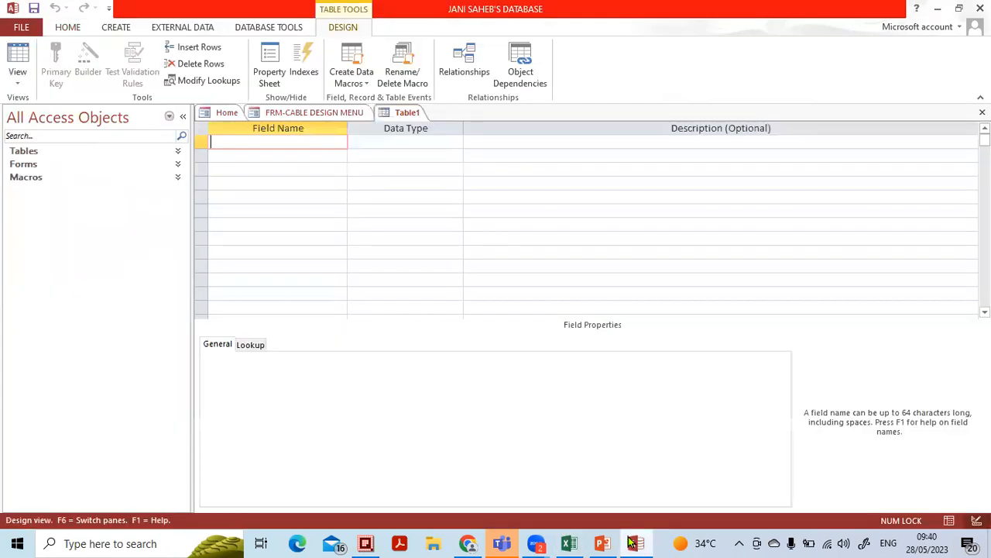
{"action": "key", "text": "ctrl+v"}
{"action": "left_click", "coordinate": [247, 142]}
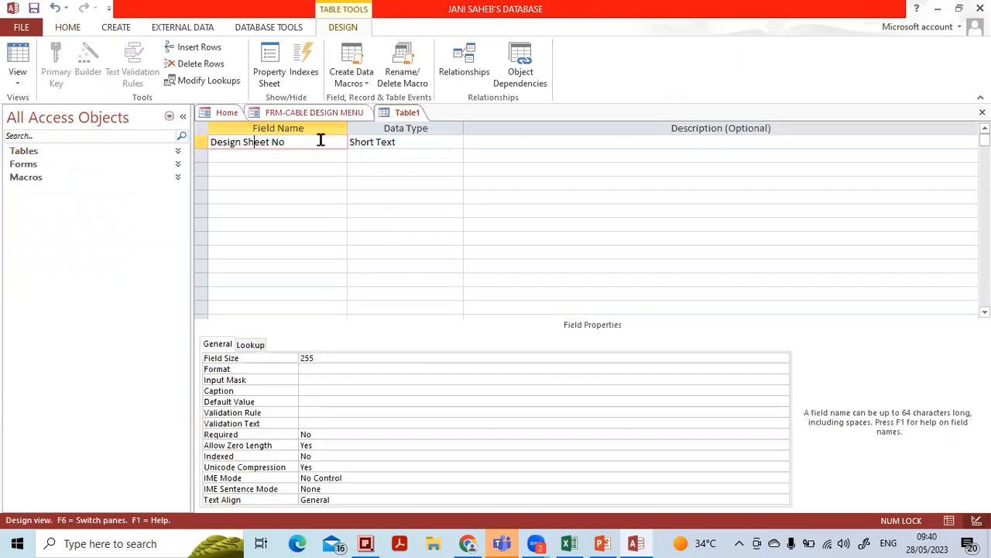
Make the Design Sheet No field the table's primary key
{"action": "left_click", "coordinate": [203, 144]}
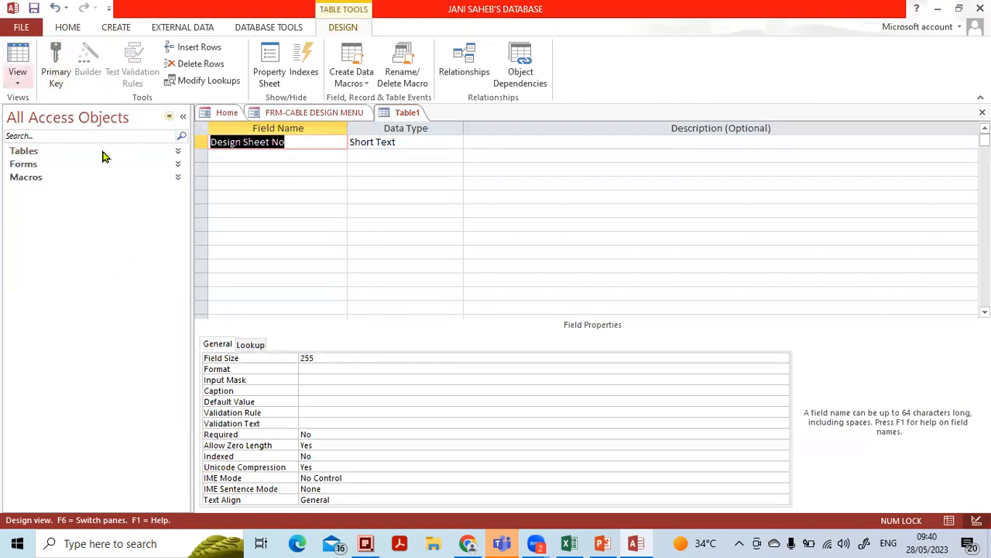
{"action": "mouse_move", "coordinate": [96, 43]}
{"action": "left_mouse_down"}
{"action": "mouse_move", "coordinate": [6, 78]}
{"action": "mouse_move", "coordinate": [71, 72]}
{"action": "mouse_move", "coordinate": [63, 40]}
{"action": "left_mouse_up"}
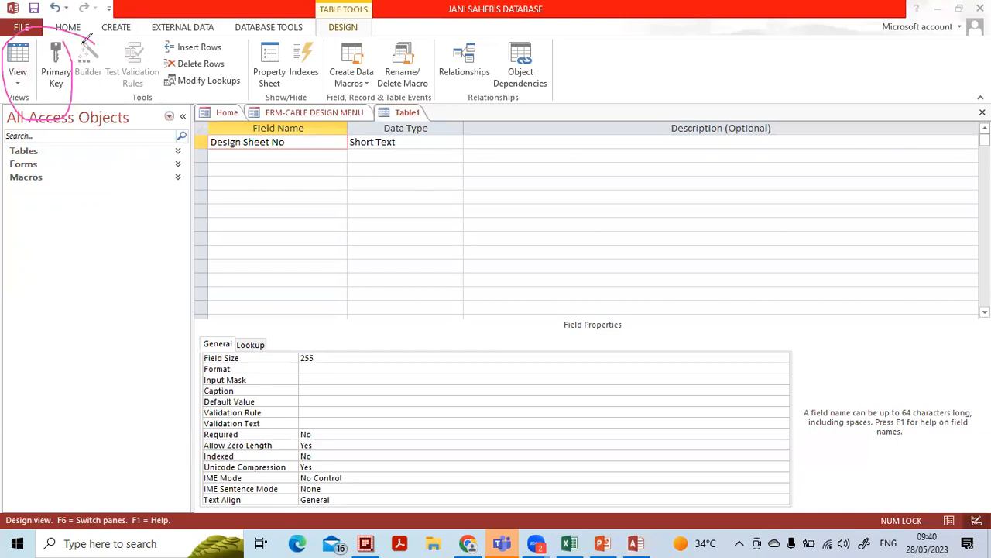
{"action": "left_click", "coordinate": [58, 29]}
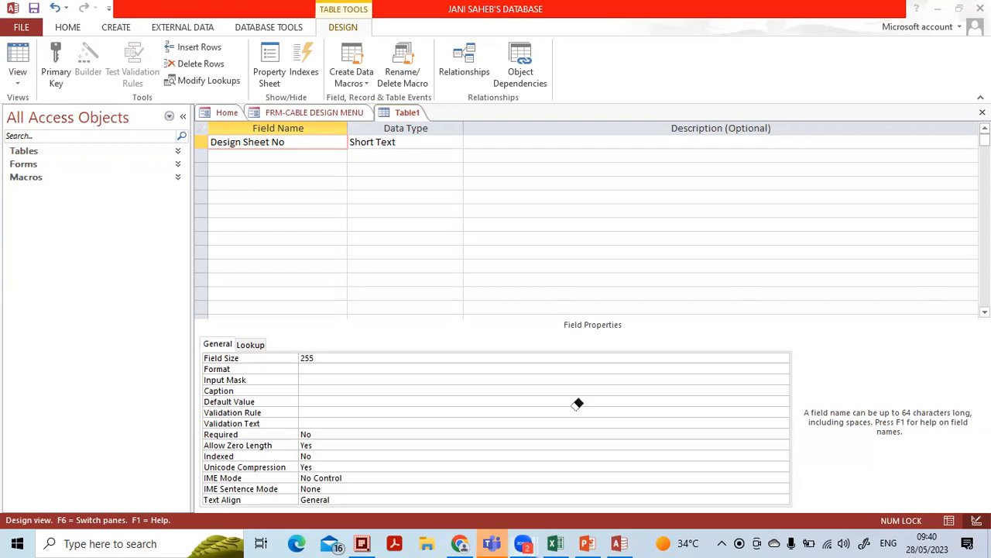
{"action": "left_click", "coordinate": [51, 64]}
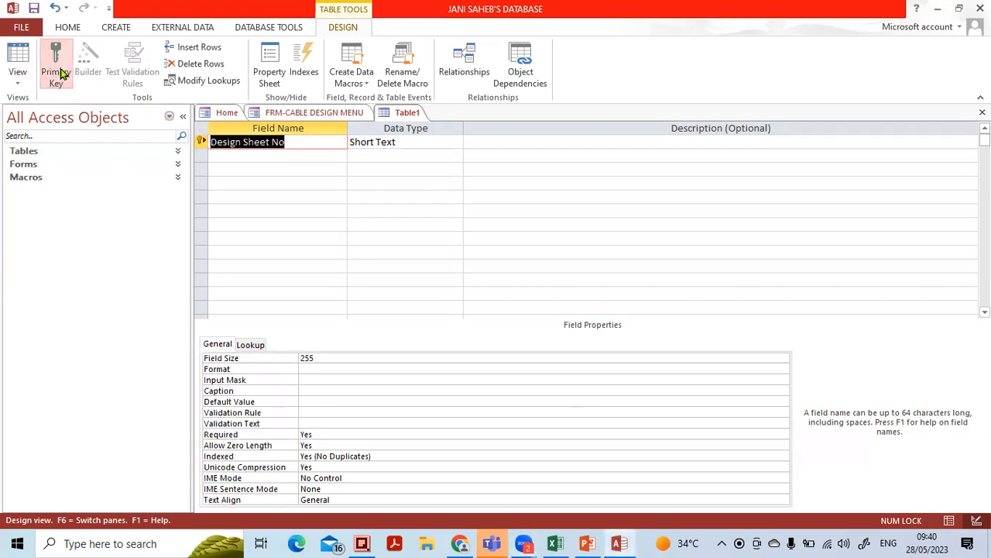
Add Cable Code as the second Short Text field by copying its label from the Excel sheet into the Access table
{"action": "left_click", "coordinate": [255, 155]}
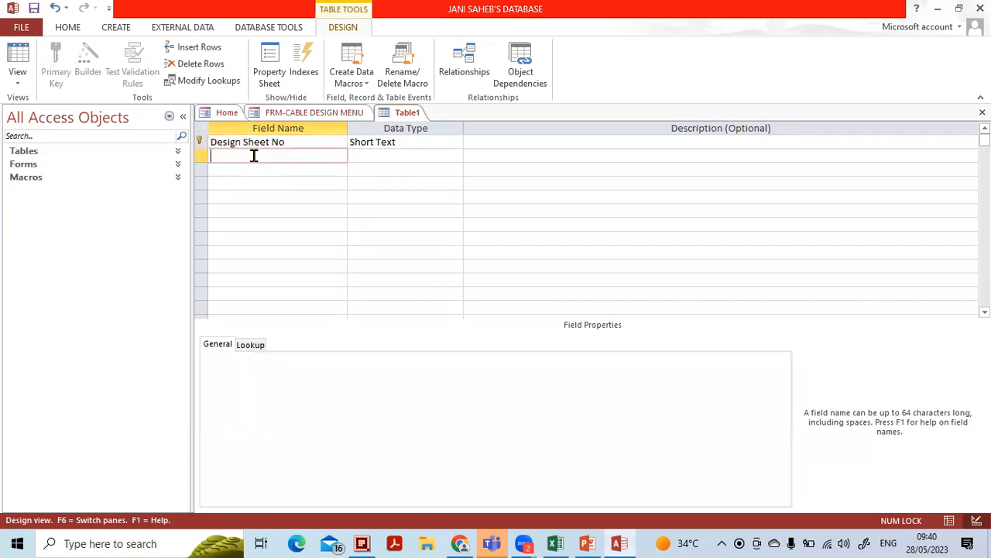
{"action": "left_click", "coordinate": [555, 543]}
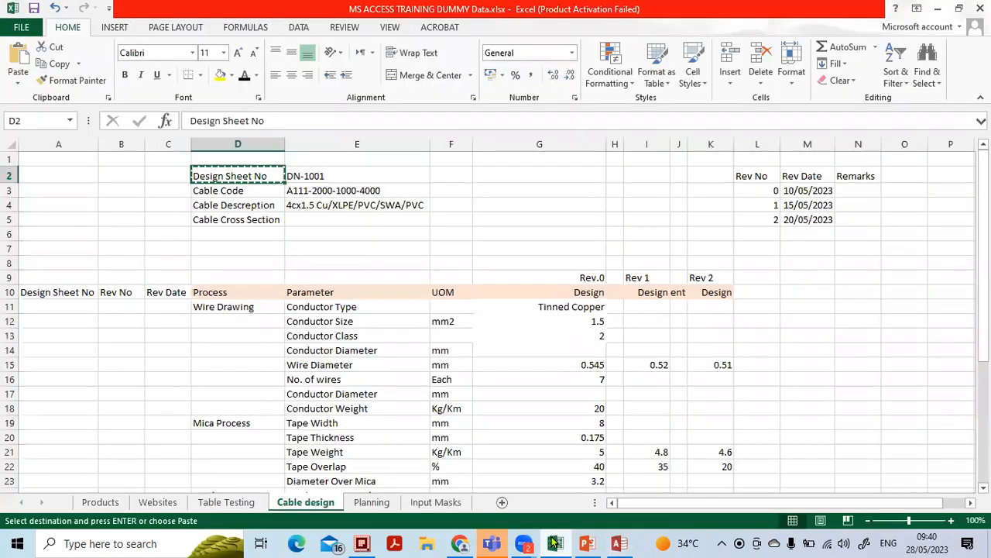
{"action": "left_click", "coordinate": [235, 191]}
{"action": "key", "text": "ctrl+c"}
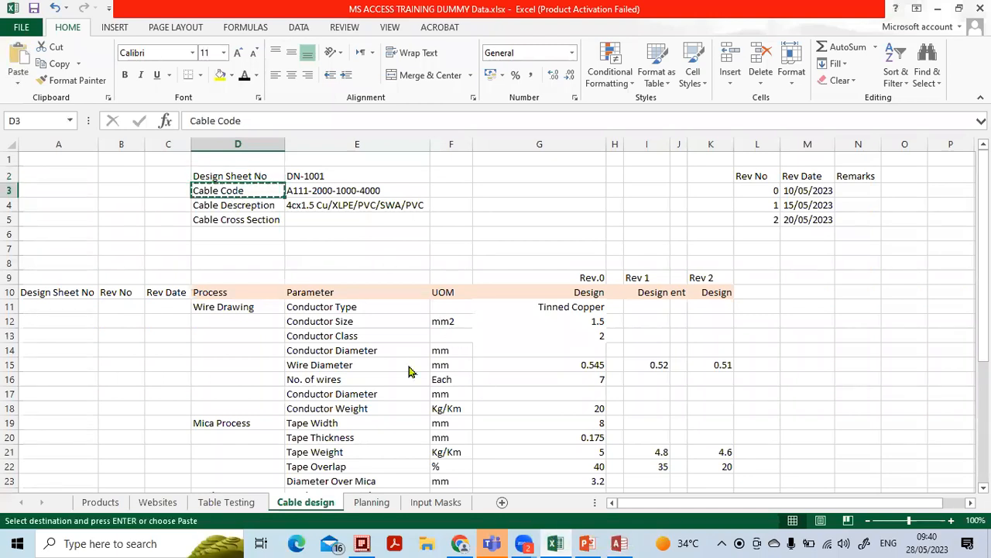
{"action": "key", "text": "alt+Tab"}
{"action": "key", "text": "ctrl+v"}
{"action": "left_click", "coordinate": [289, 169]}
{"action": "left_click", "coordinate": [313, 159]}
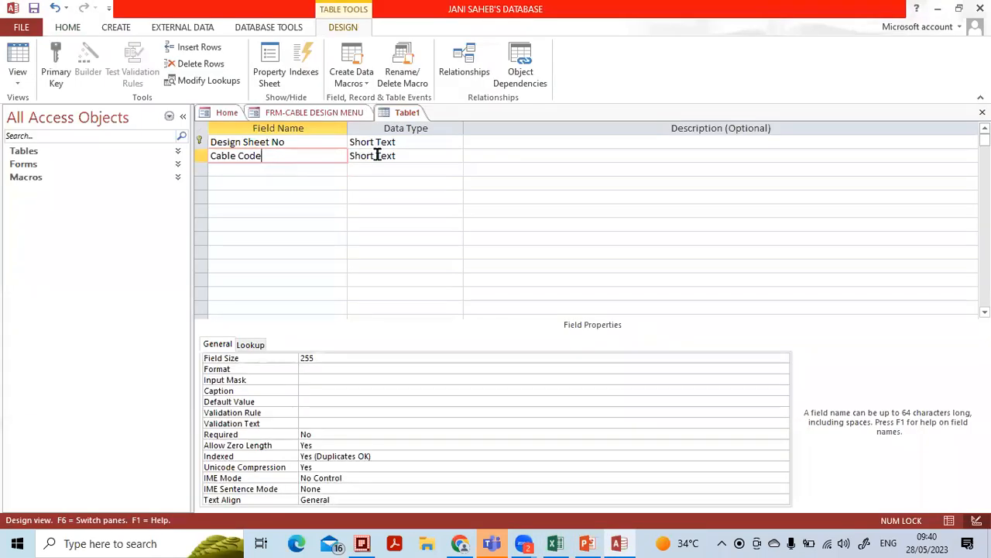
{"action": "left_click", "coordinate": [377, 156]}
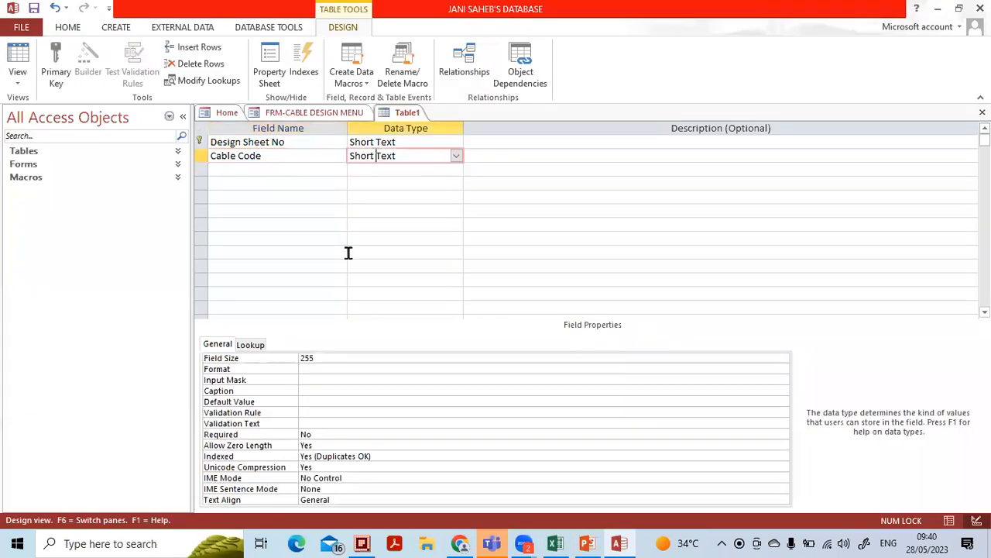
{"action": "left_click", "coordinate": [325, 379]}
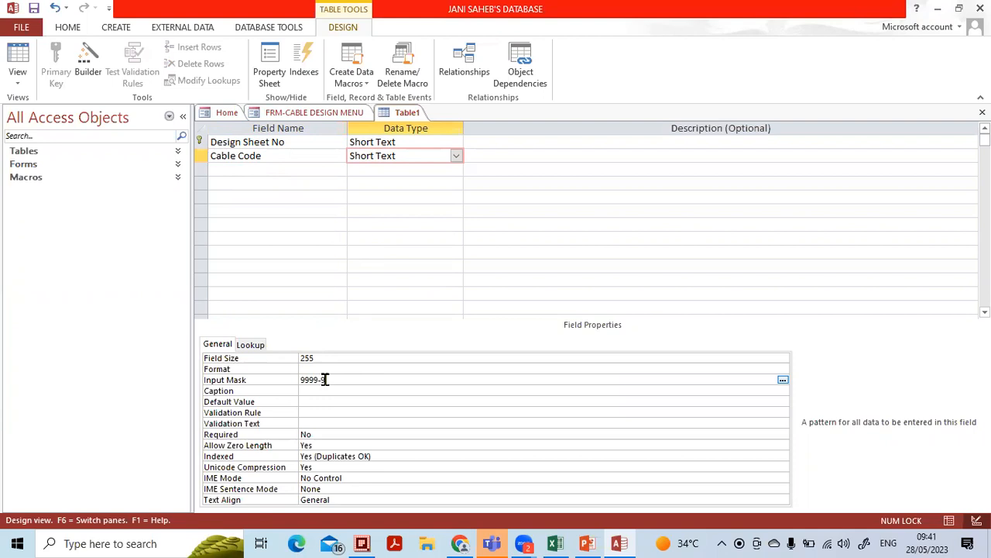
{"action": "type", "text": "-9999-9999"}
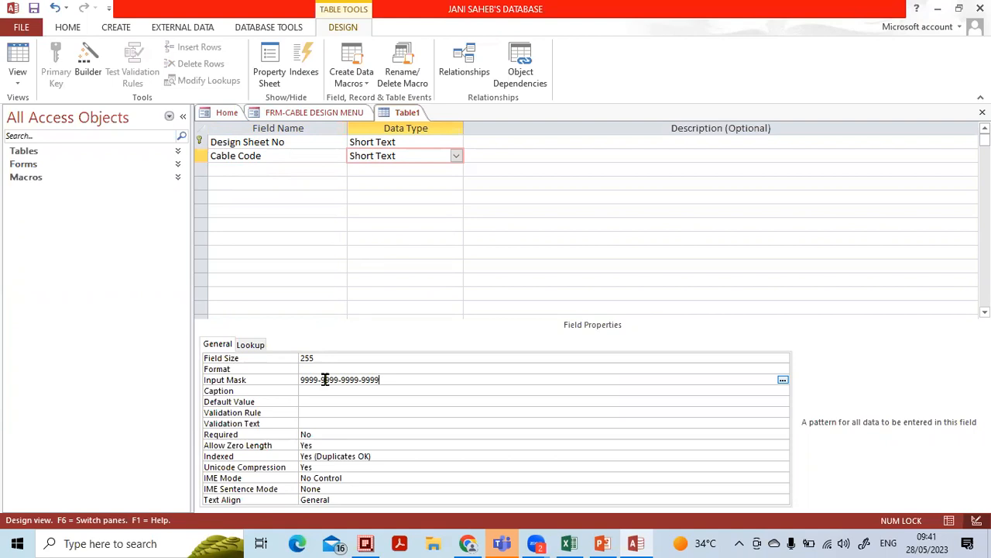
{"action": "key", "text": "Return"}
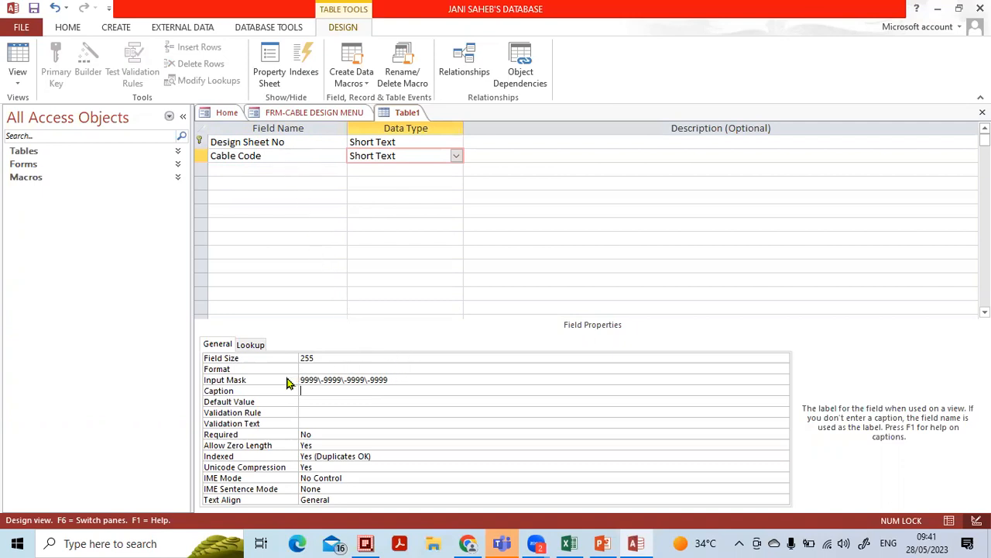
{"action": "left_click", "coordinate": [312, 379]}
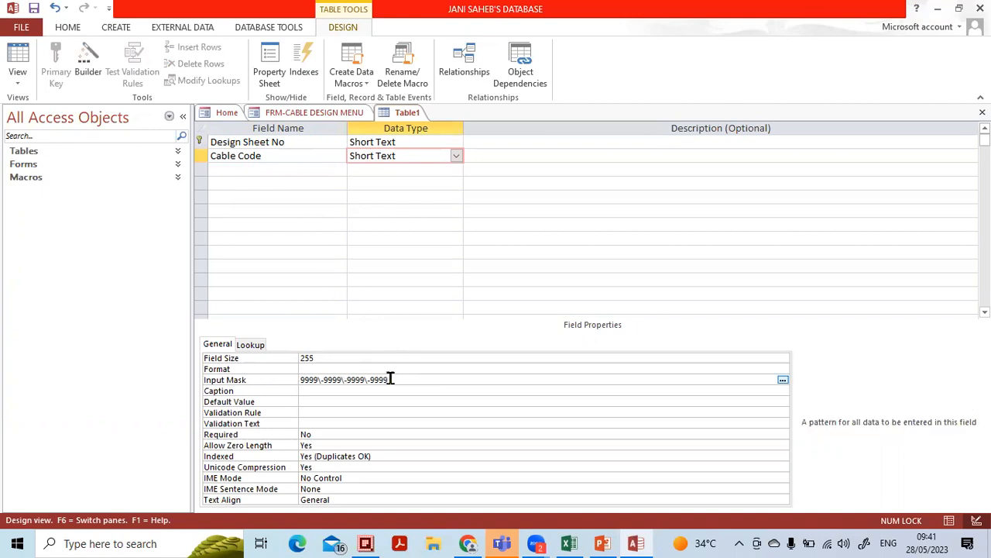
Add Cable Descreption as the third Short Text field by copying its label from the Excel sheet into the Access table
{"action": "left_click", "coordinate": [276, 170]}
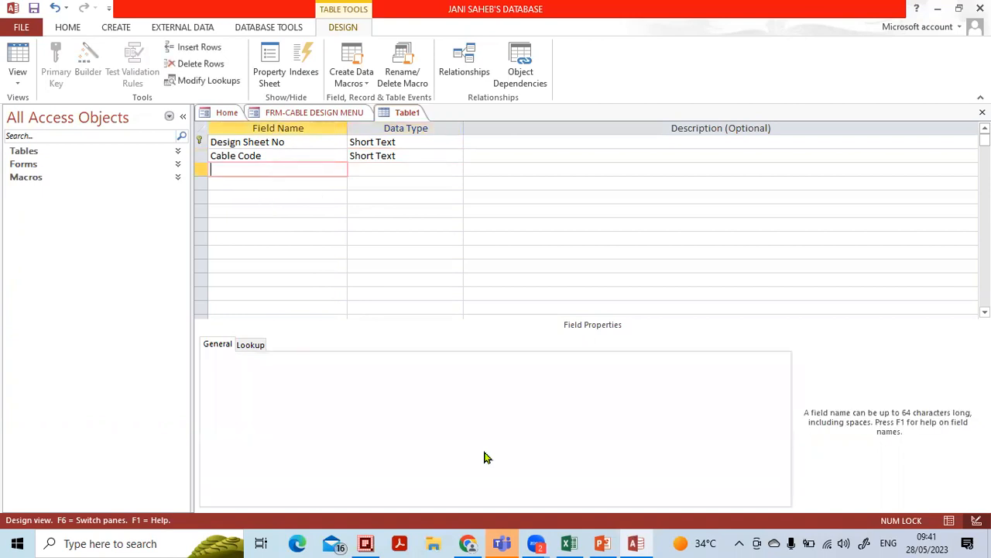
{"action": "left_click", "coordinate": [578, 542]}
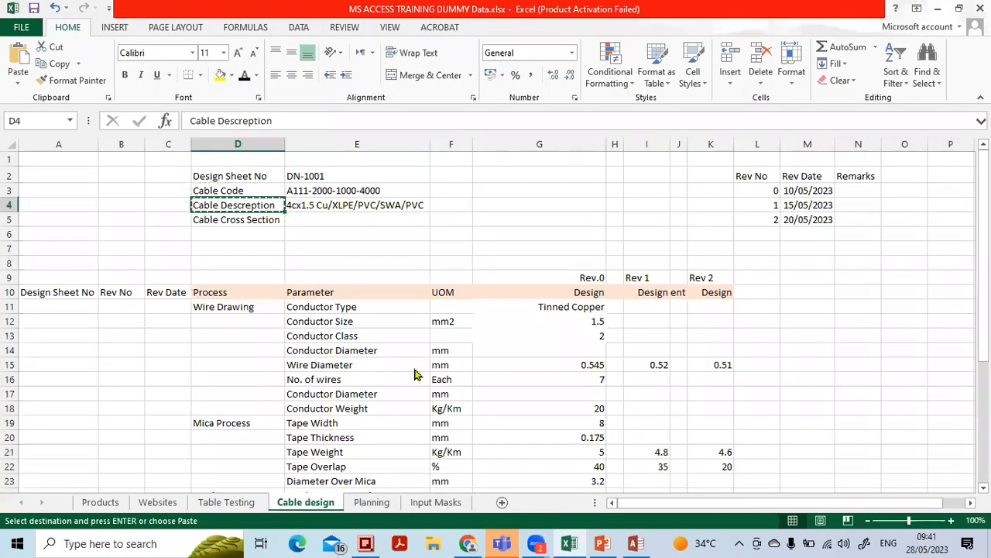
{"action": "key", "text": "alt+Tab"}
{"action": "left_click", "coordinate": [376, 169]}
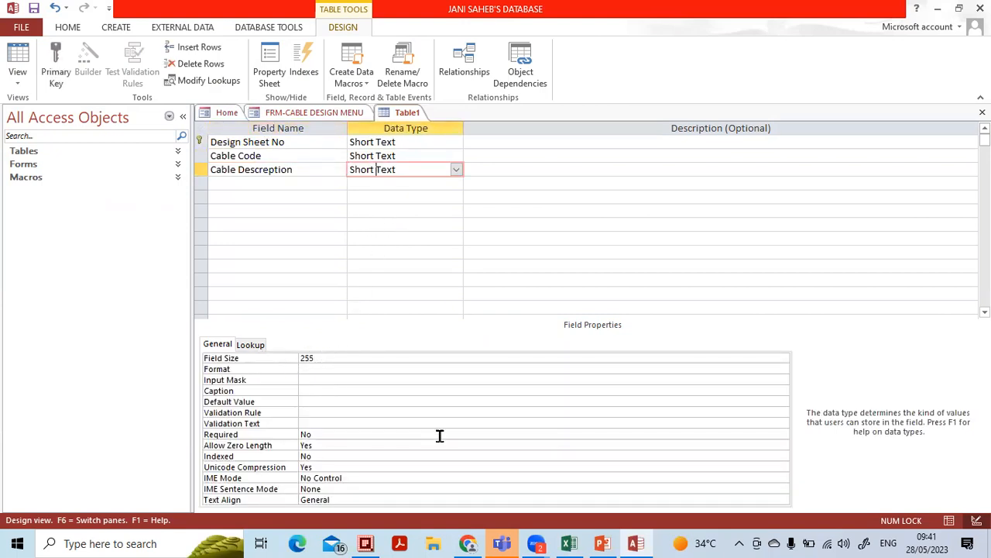
{"action": "key", "text": "ctrl+2"}
{"action": "mouse_move", "coordinate": [306, 324]}
{"action": "left_mouse_down"}
{"action": "mouse_move", "coordinate": [326, 383]}
{"action": "mouse_move", "coordinate": [312, 323]}
{"action": "left_mouse_up"}
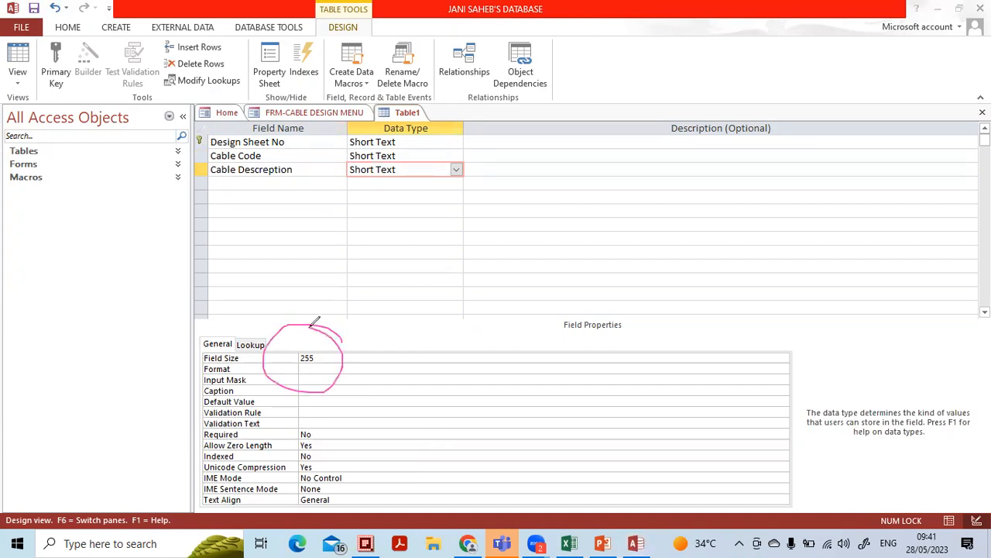
{"action": "left_click", "coordinate": [484, 127]}
{"action": "left_click", "coordinate": [270, 344]}
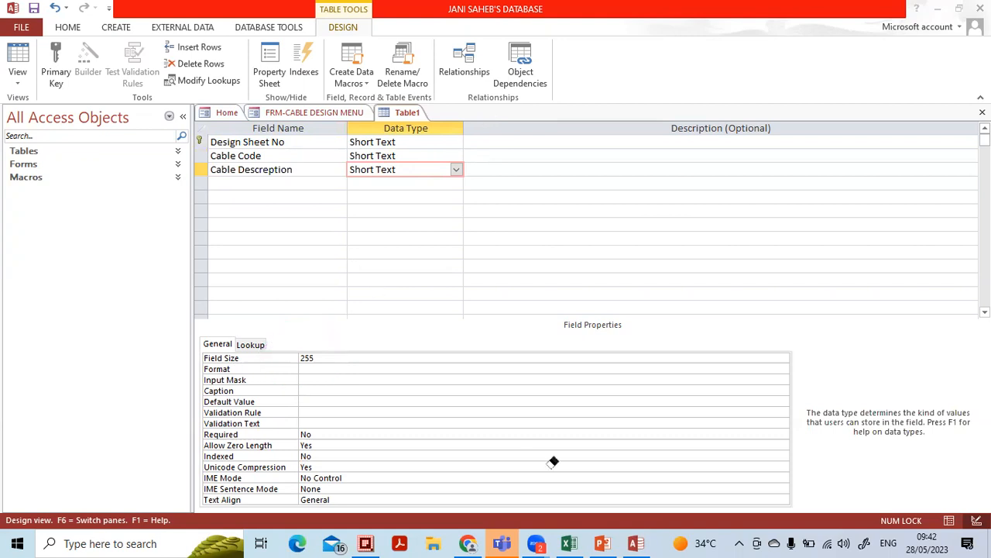
Set the Cable Code field's size to 19
{"action": "left_click", "coordinate": [395, 156]}
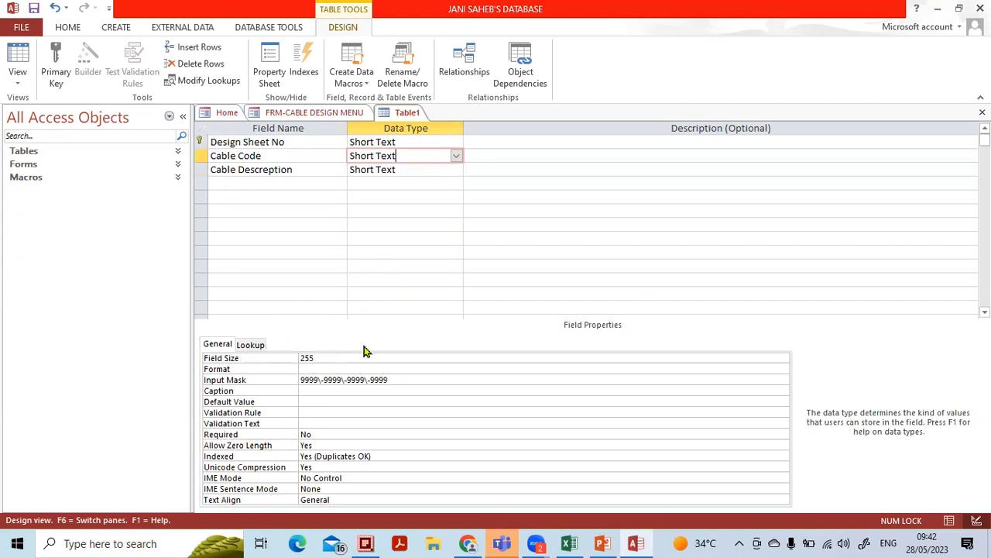
{"action": "left_click", "coordinate": [310, 362]}
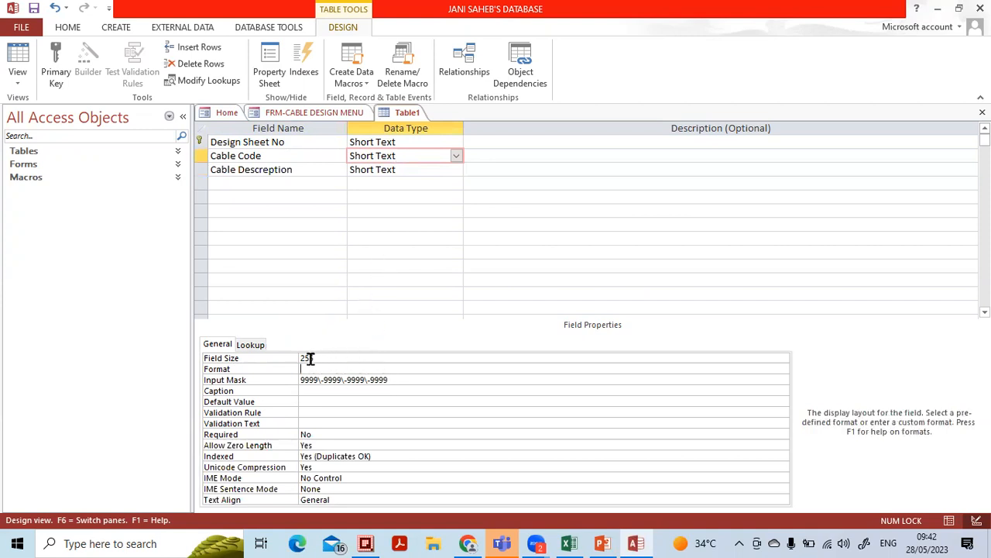
{"action": "left_click", "coordinate": [281, 358]}
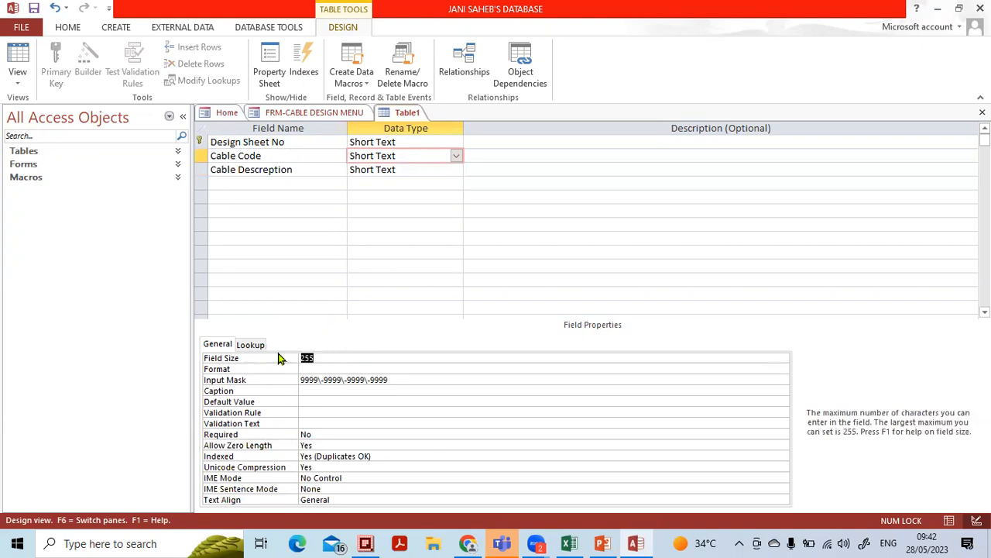
{"action": "type", "text": "19"}
{"action": "key", "text": "Return"}
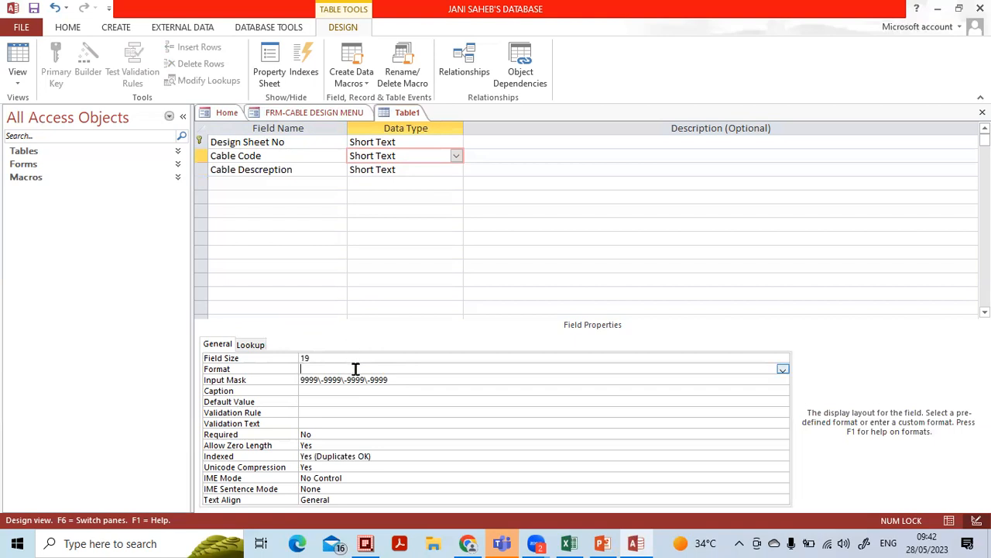
Set the Design Sheet No field's size to 10
{"action": "left_click", "coordinate": [383, 143]}
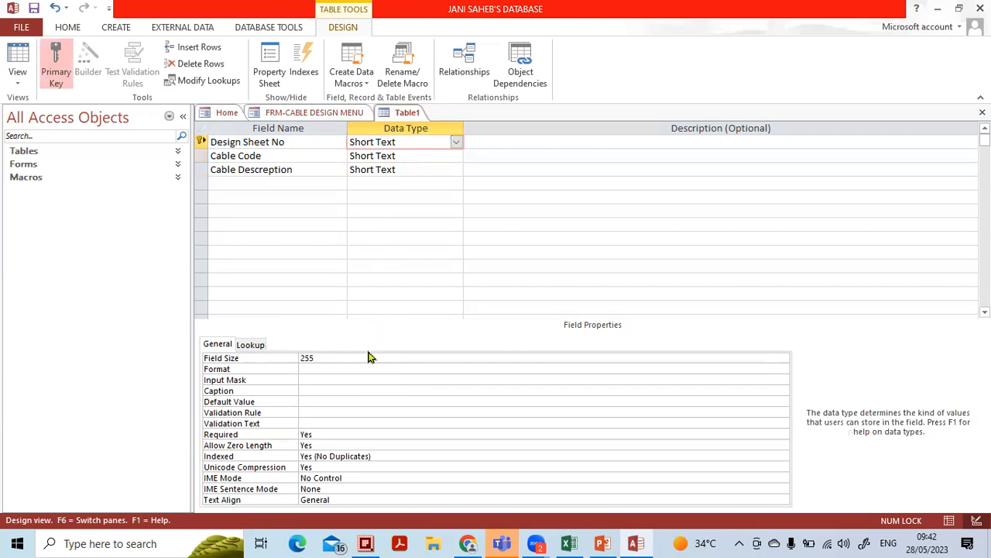
{"action": "left_click_drag", "start_coordinate": [328, 358], "coordinate": [284, 359]}
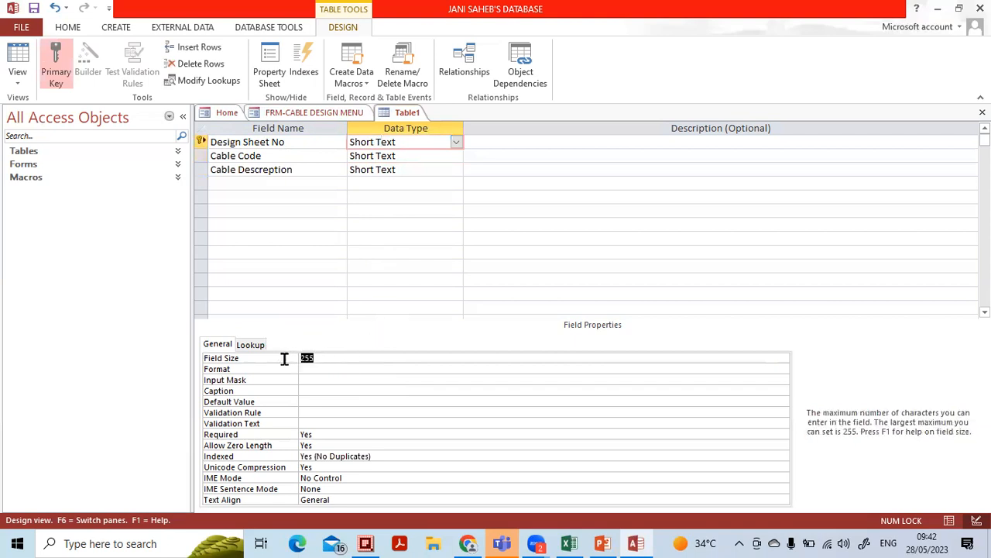
{"action": "type", "text": "10"}
{"action": "left_click", "coordinate": [475, 372]}
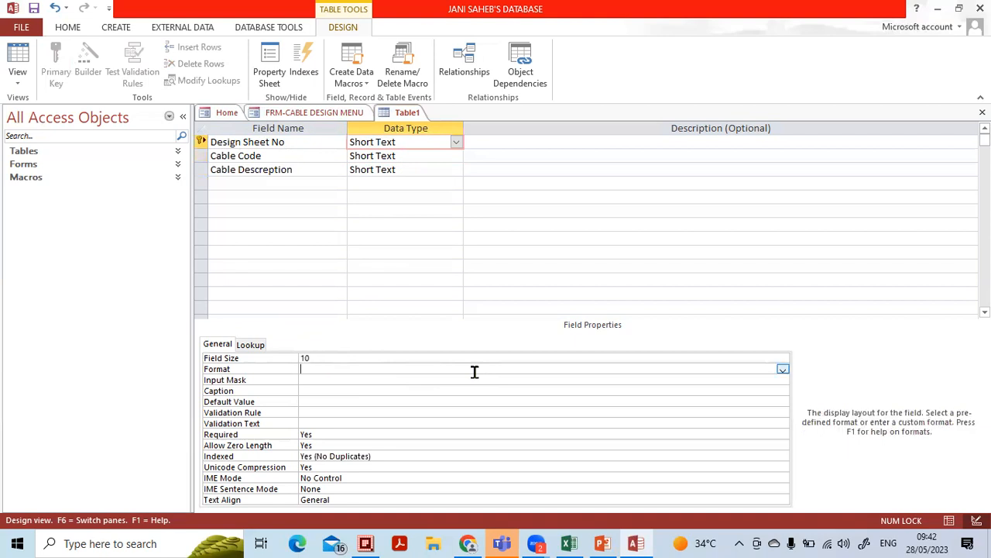
Give the Design Sheet No field the input mask >L9999
{"action": "left_click", "coordinate": [472, 378]}
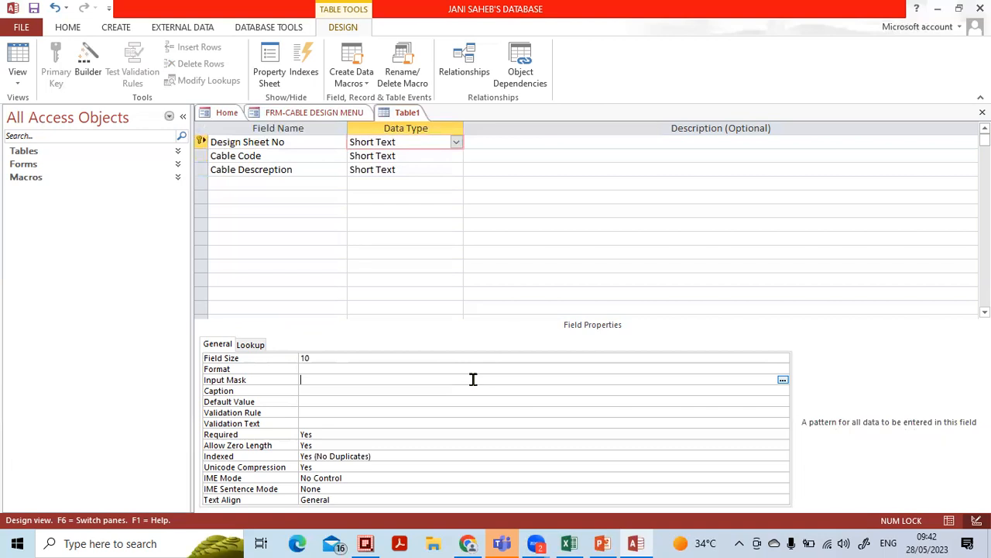
{"action": "type", "text": ">"}
{"action": "key", "text": "Caps_Lock"}
{"action": "type", "text": "L"}
{"action": "type", "text": "9999"}
{"action": "key", "text": "Return"}
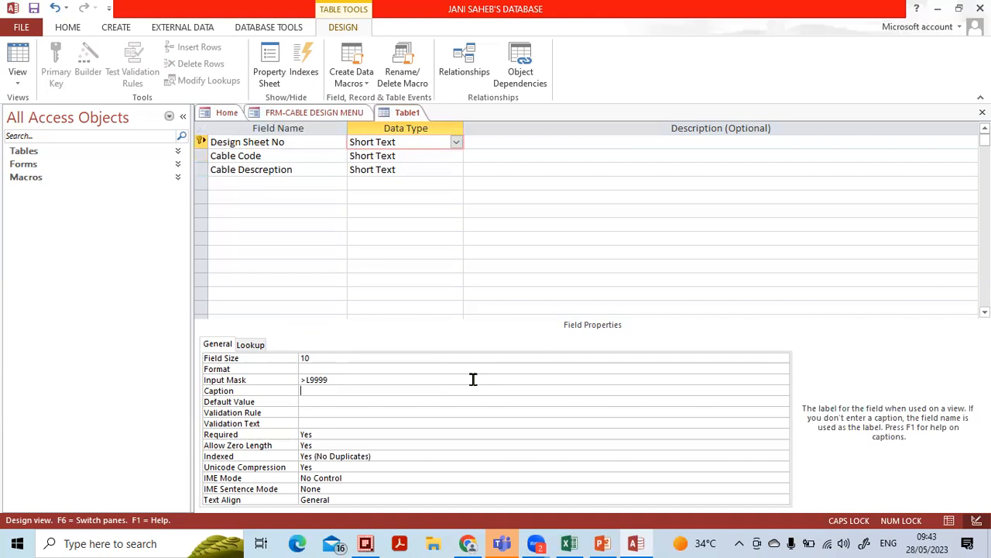
Add Cable Cross Section as the fourth field by copying its label from the Excel sheet into the Access table
{"action": "left_click", "coordinate": [307, 182]}
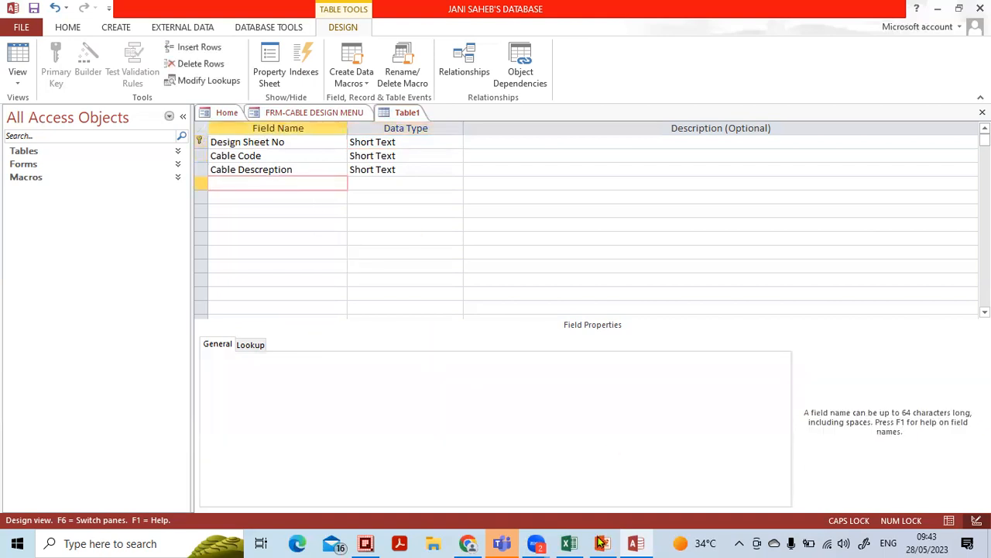
{"action": "left_click", "coordinate": [571, 543]}
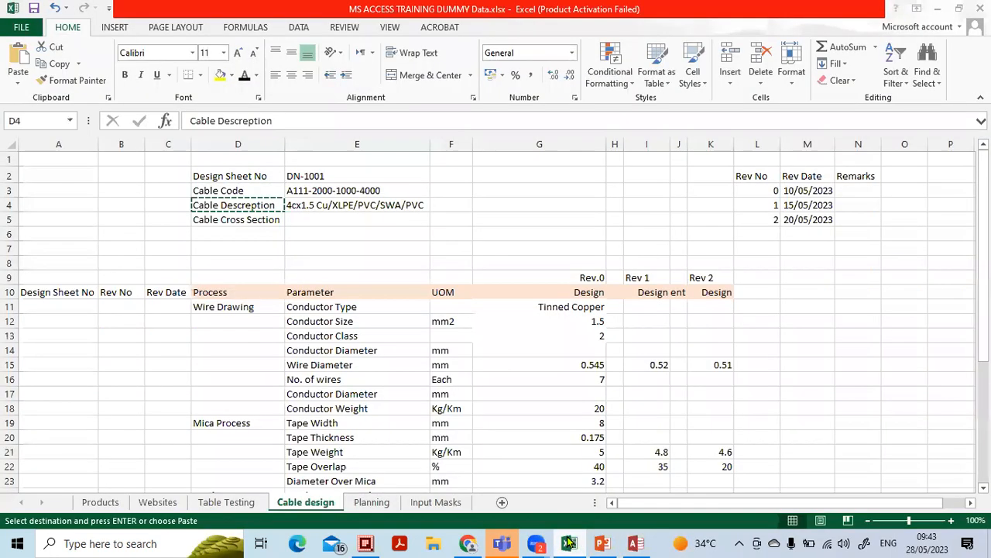
{"action": "key", "text": "Down"}
{"action": "key", "text": "ctrl+c"}
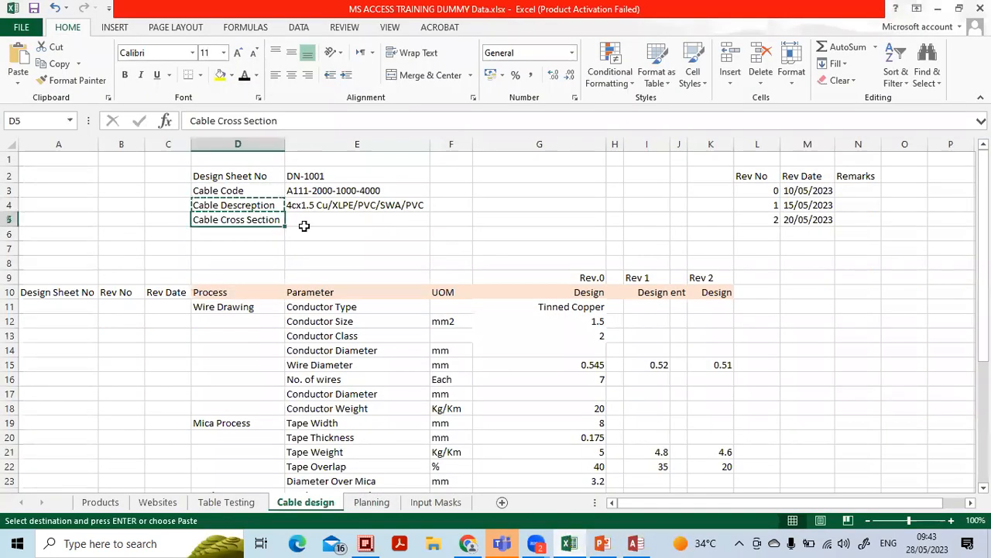
{"action": "left_click", "coordinate": [634, 543]}
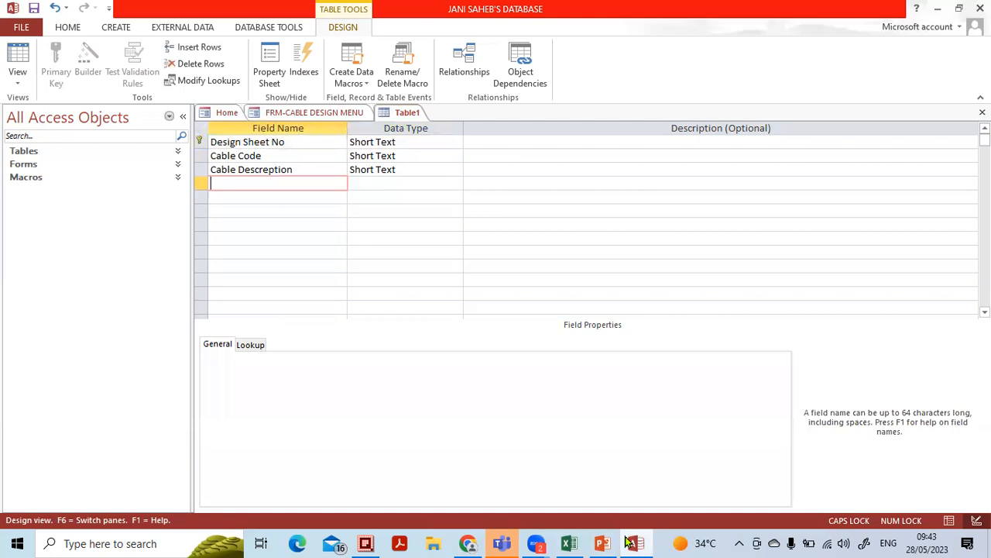
{"action": "key", "text": "ctrl+v"}
{"action": "left_click", "coordinate": [375, 186]}
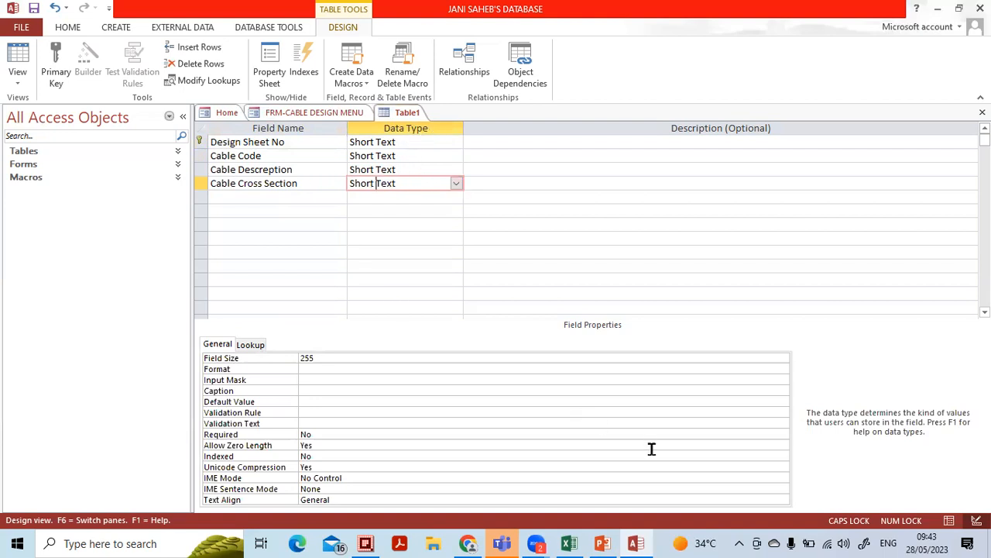
Set the Cable Cross Section field's data type to Attachment
{"action": "key", "text": "ctrl+shift+2"}
{"action": "mouse_move", "coordinate": [455, 136]}
{"action": "left_mouse_down"}
{"action": "mouse_move", "coordinate": [421, 120]}
{"action": "mouse_move", "coordinate": [405, 160]}
{"action": "mouse_move", "coordinate": [431, 124]}
{"action": "left_mouse_up"}
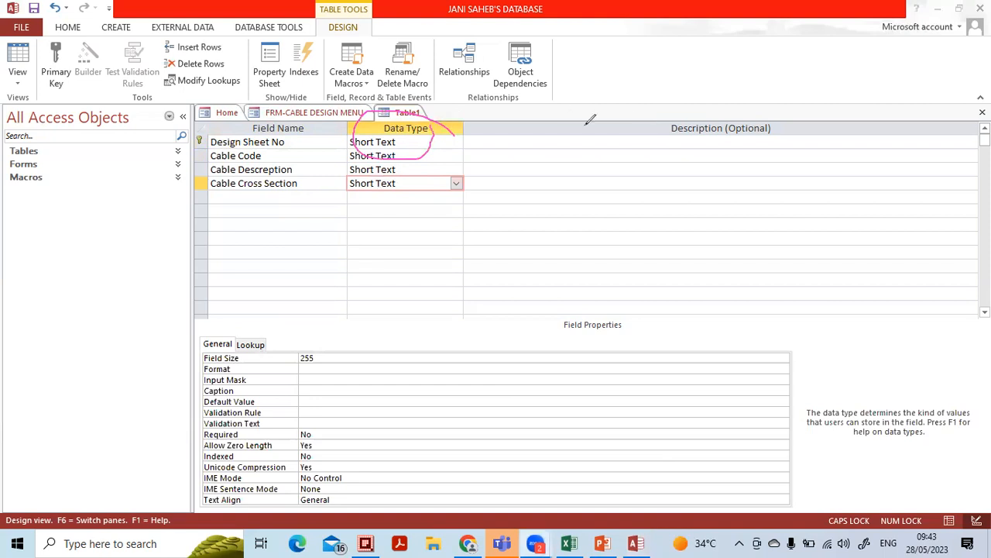
{"action": "left_click", "coordinate": [404, 161]}
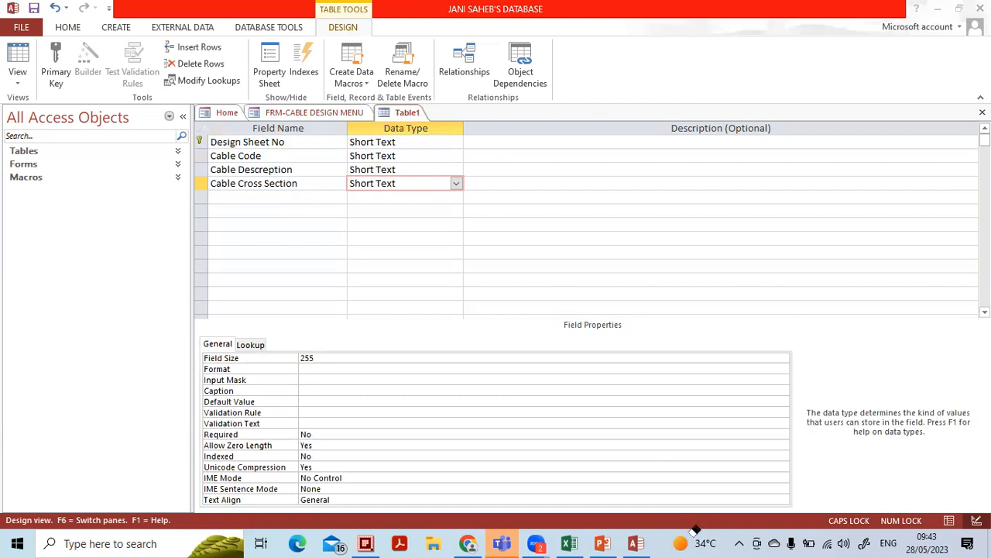
{"action": "left_click", "coordinate": [456, 184]}
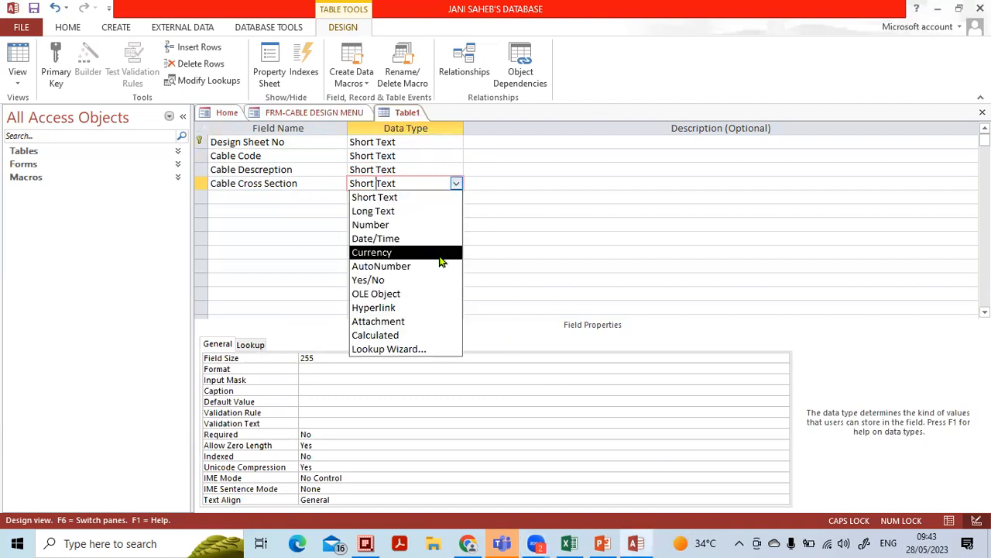
{"action": "left_click", "coordinate": [436, 322]}
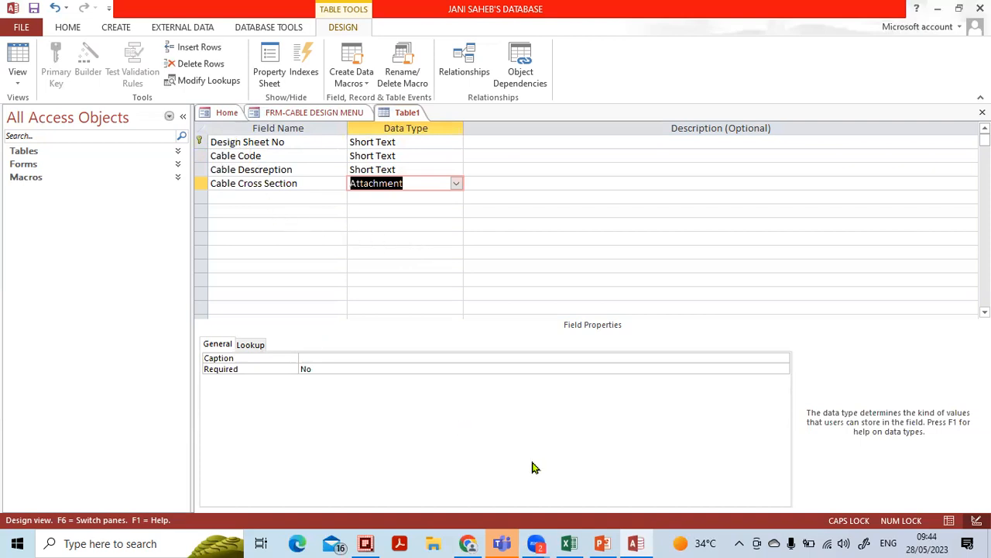
Review the header block in C1:F6 of the Excel Cable design sheet against the table fields, and return to Access
{"action": "key", "text": "alt+Tab"}
{"action": "left_click_drag", "start_coordinate": [169, 161], "coordinate": [438, 240]}
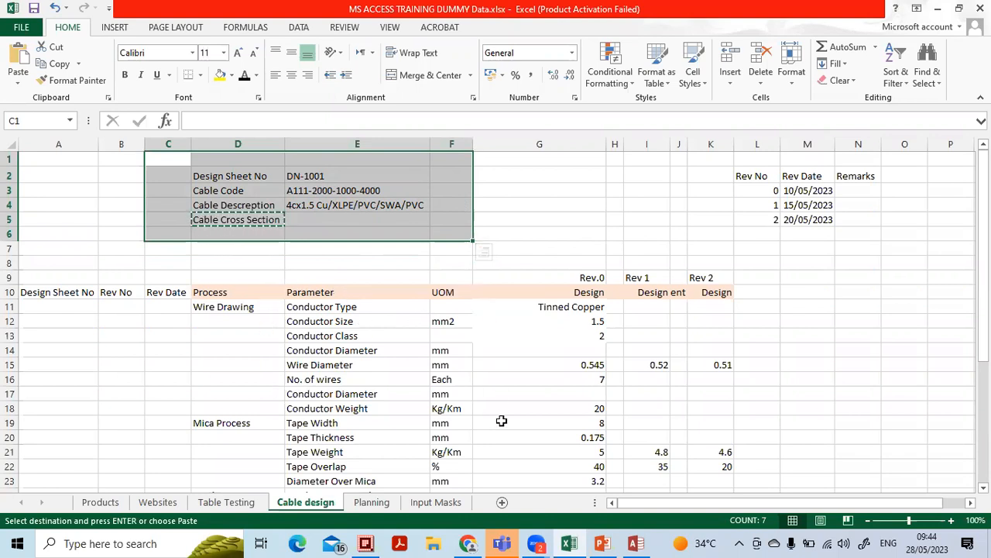
{"action": "left_click", "coordinate": [636, 543]}
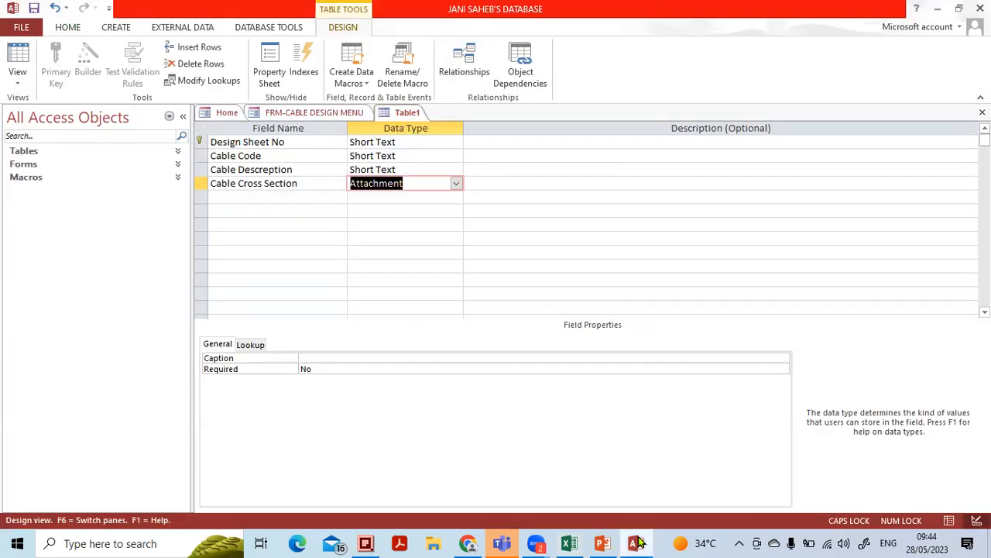
Close the new table and save it under the name tbl-DesignSheet Header-New
{"action": "left_click", "coordinate": [399, 266]}
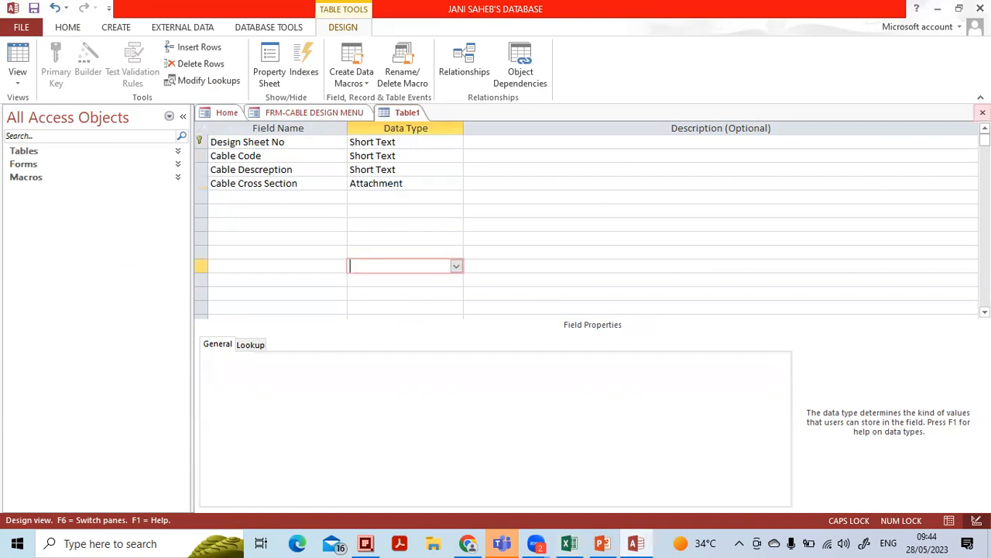
{"action": "left_click", "coordinate": [982, 112]}
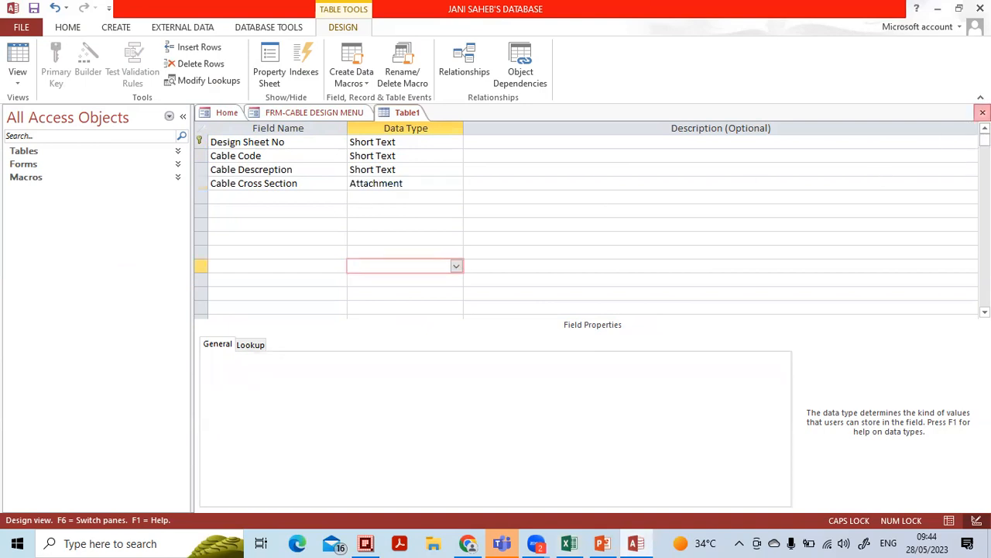
{"action": "left_click", "coordinate": [442, 312]}
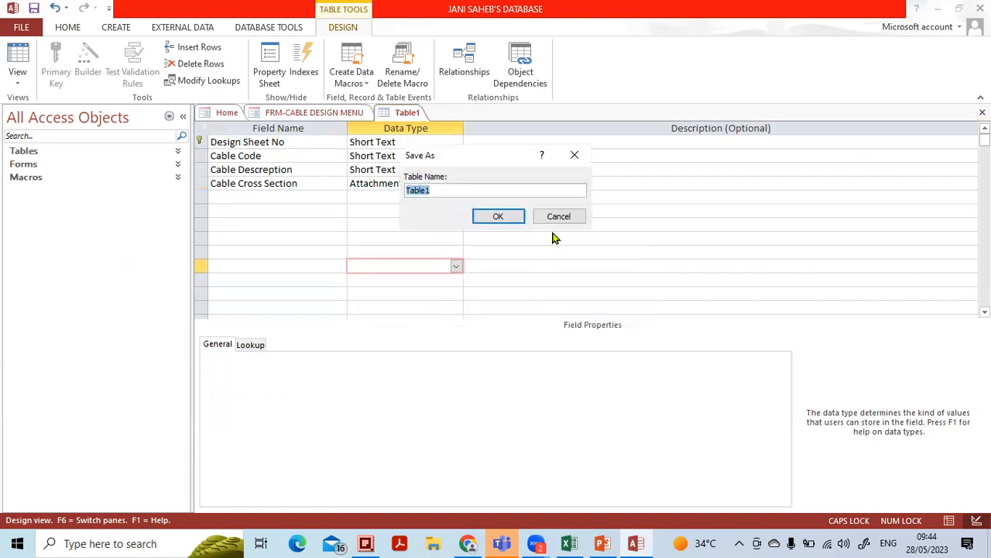
{"action": "left_click", "coordinate": [651, 453]}
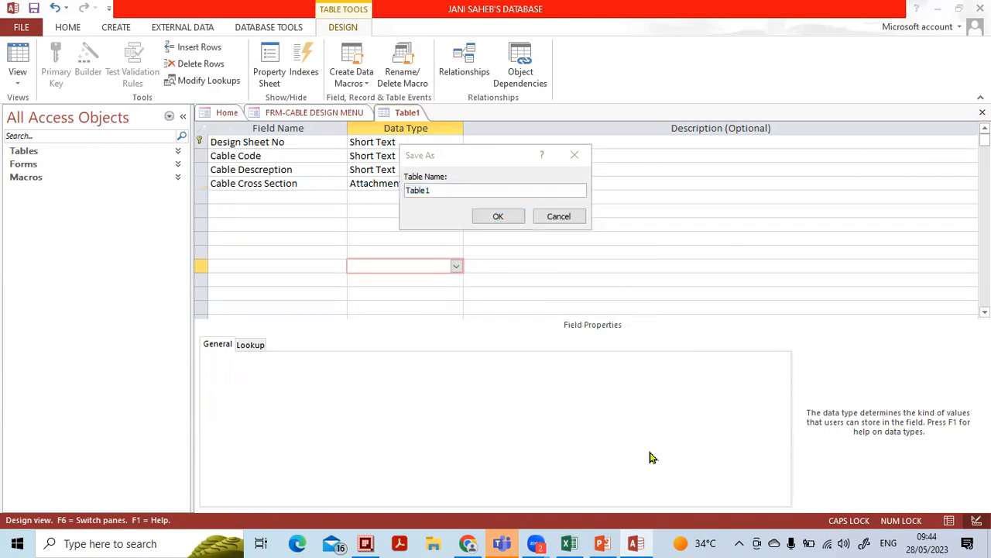
{"action": "mouse_move", "coordinate": [458, 138]}
{"action": "left_mouse_down"}
{"action": "mouse_move", "coordinate": [442, 196]}
{"action": "mouse_move", "coordinate": [454, 149]}
{"action": "mouse_move", "coordinate": [444, 133]}
{"action": "mouse_move", "coordinate": [431, 174]}
{"action": "mouse_move", "coordinate": [344, 189]}
{"action": "left_mouse_up"}
{"action": "type", "text": "T"}
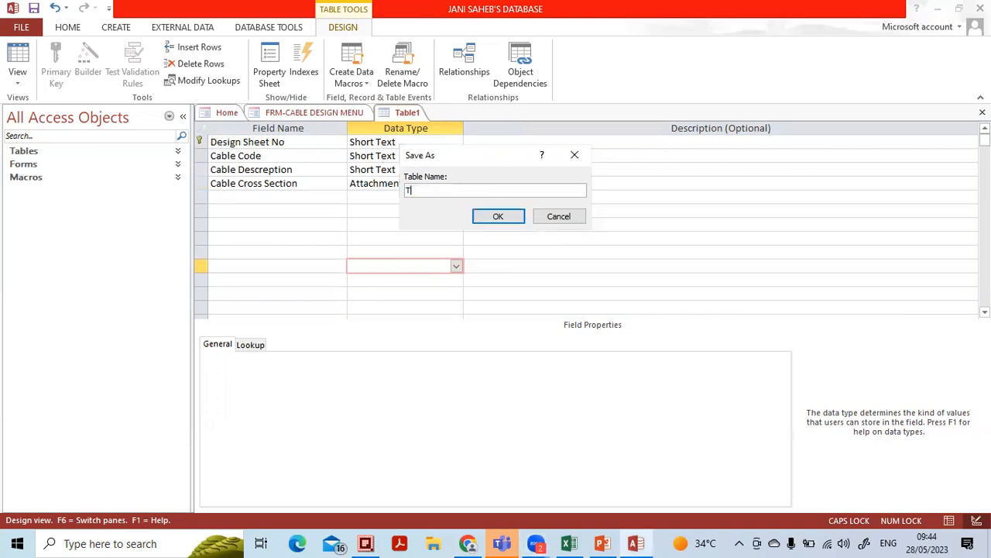
{"action": "key", "text": "Caps_Lock"}
{"action": "key", "text": "BackSpace"}
{"action": "type", "text": "tbl"}
{"action": "key", "text": "Caps_Lock"}
{"action": "type", "text": "D"}
{"action": "key", "text": "Caps_Lock"}
{"action": "type", "text": "esign"}
{"action": "key", "text": "Caps_Lock"}
{"action": "type", "text": "S"}
{"action": "key", "text": "Caps_Lock"}
{"action": "type", "text": "heet"}
{"action": "key", "text": "Caps_Lock"}
{"action": "type", "text": "H"}
{"action": "key", "text": "Caps_Lock"}
{"action": "type", "text": "eader-"}
{"action": "key", "text": "Caps_Lock"}
{"action": "key", "text": "Caps_Lock"}
{"action": "type", "text": "exc"}
{"action": "key", "text": "BackSpace"}
{"action": "key", "text": "BackSpace"}
{"action": "key", "text": "BackSpace"}
{"action": "key", "text": "Caps_Lock"}
{"action": "type", "text": "N"}
{"action": "key", "text": "Caps_Lock"}
{"action": "type", "text": "ew"}
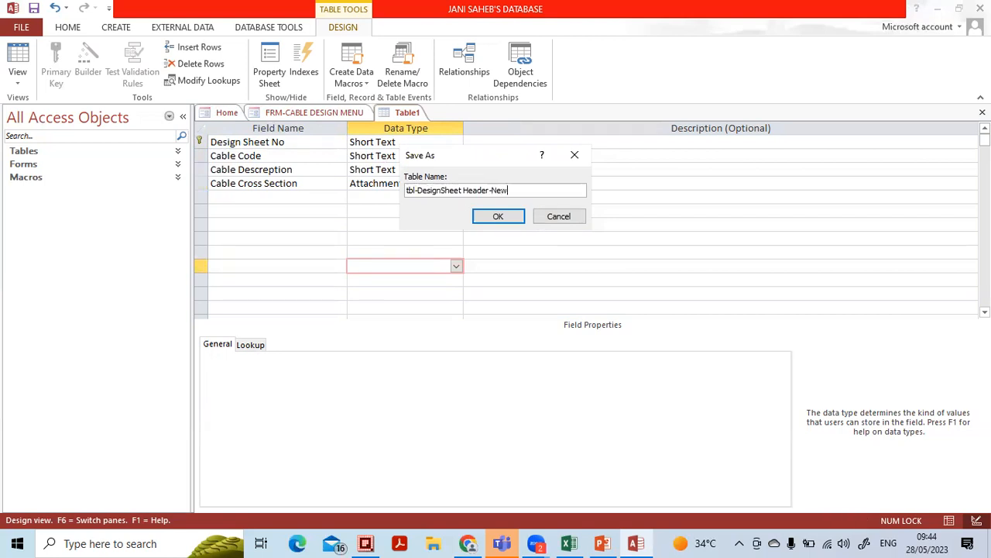
{"action": "left_click", "coordinate": [496, 217]}
Open the tbl-DesignSheet Header-New table in Datasheet view and collapse the object list
{"action": "left_click", "coordinate": [179, 153]}
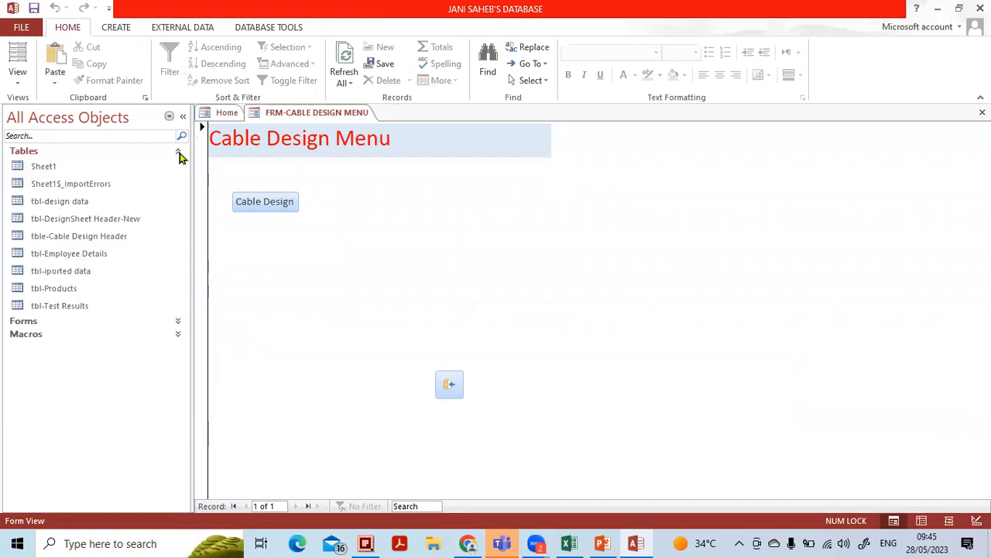
{"action": "left_click", "coordinate": [76, 208]}
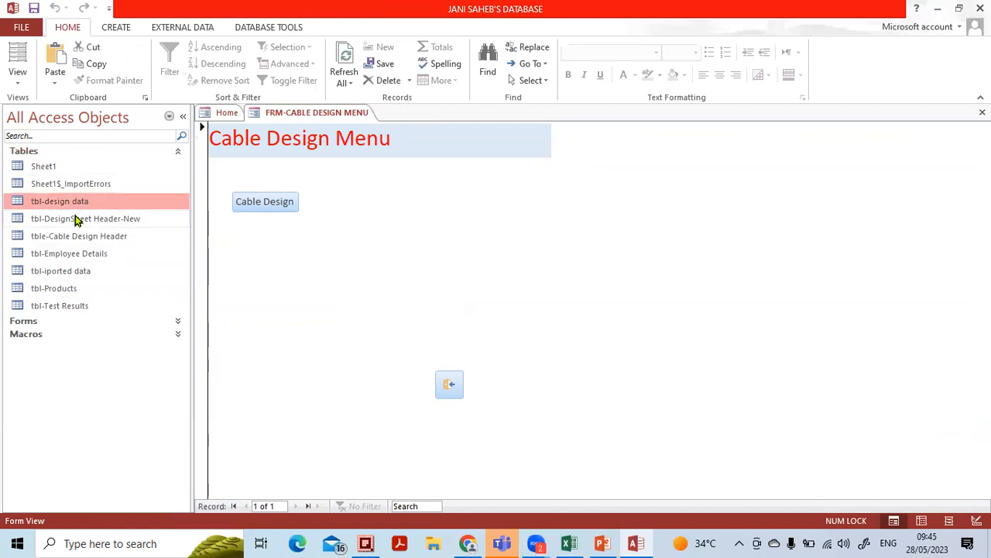
{"action": "left_click", "coordinate": [77, 222]}
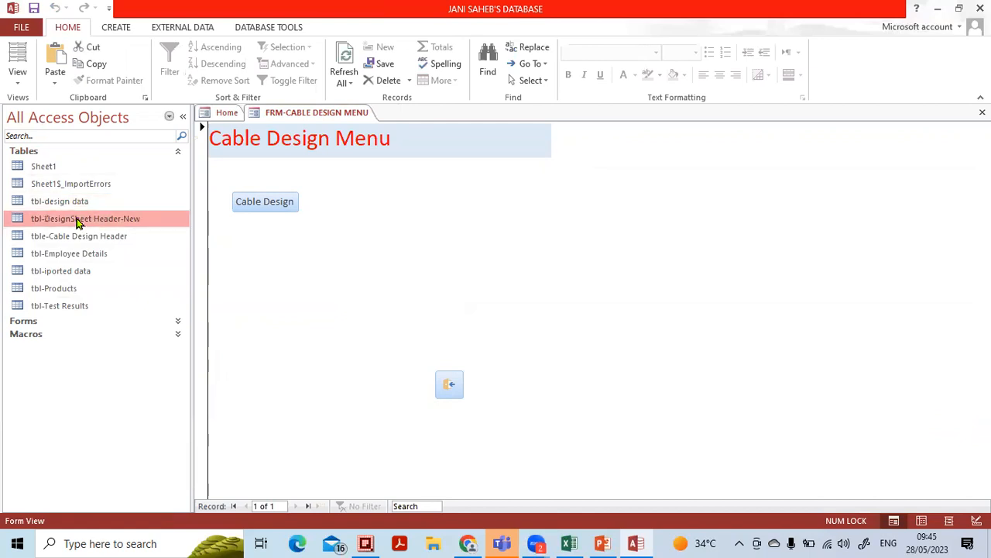
{"action": "double_click", "coordinate": [77, 220]}
{"action": "left_click", "coordinate": [183, 116]}
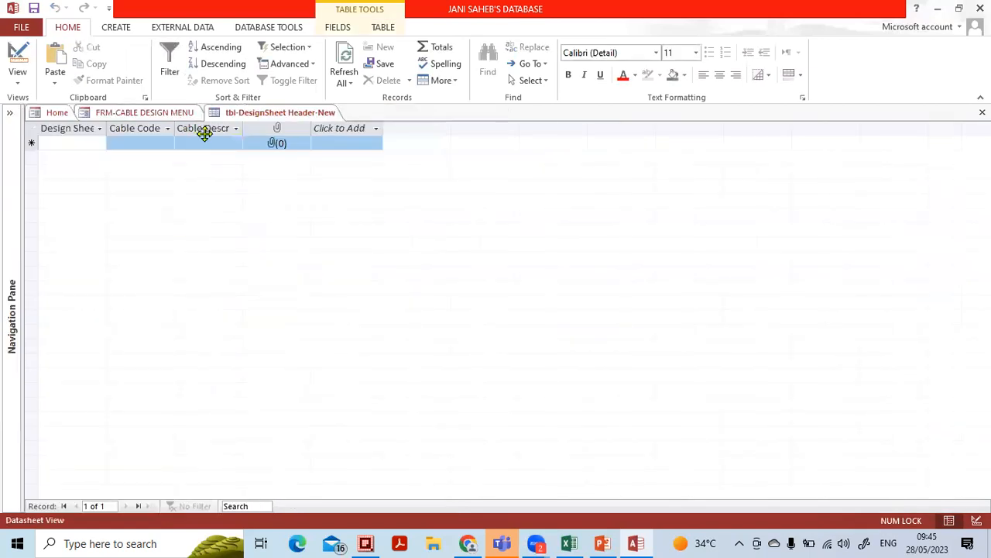
Enter A1000 as the Design Sheet No of the first record
{"action": "left_click", "coordinate": [73, 143]}
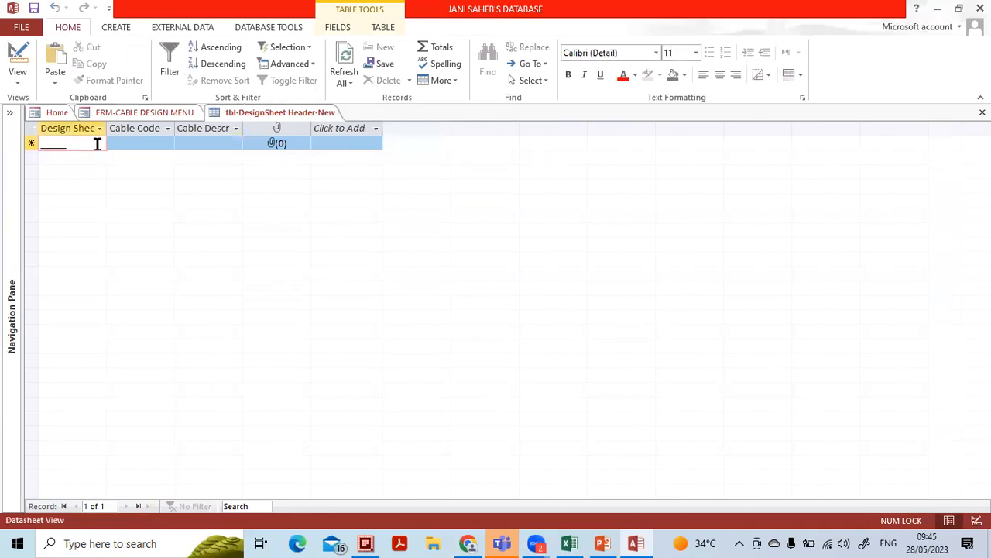
{"action": "left_click", "coordinate": [42, 143]}
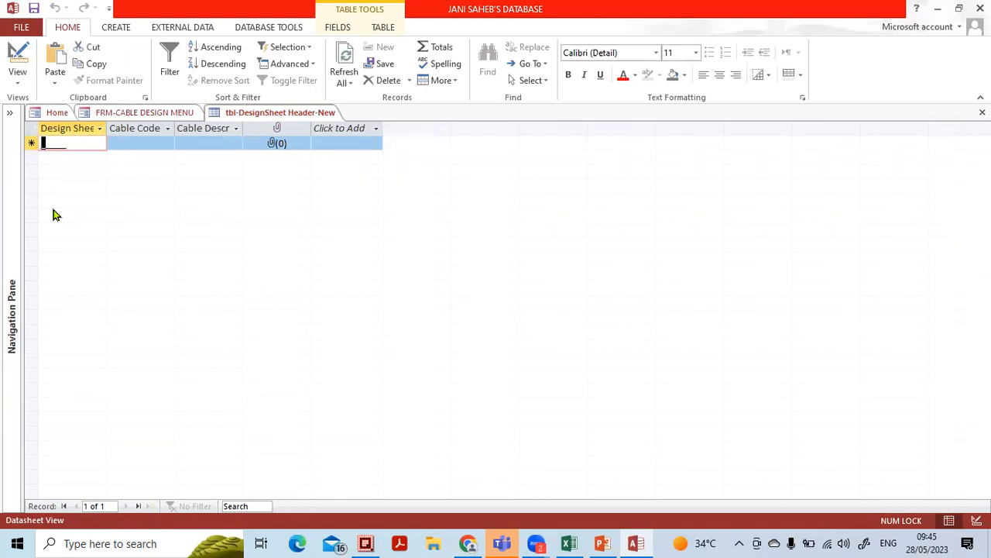
{"action": "type", "text": "A"}
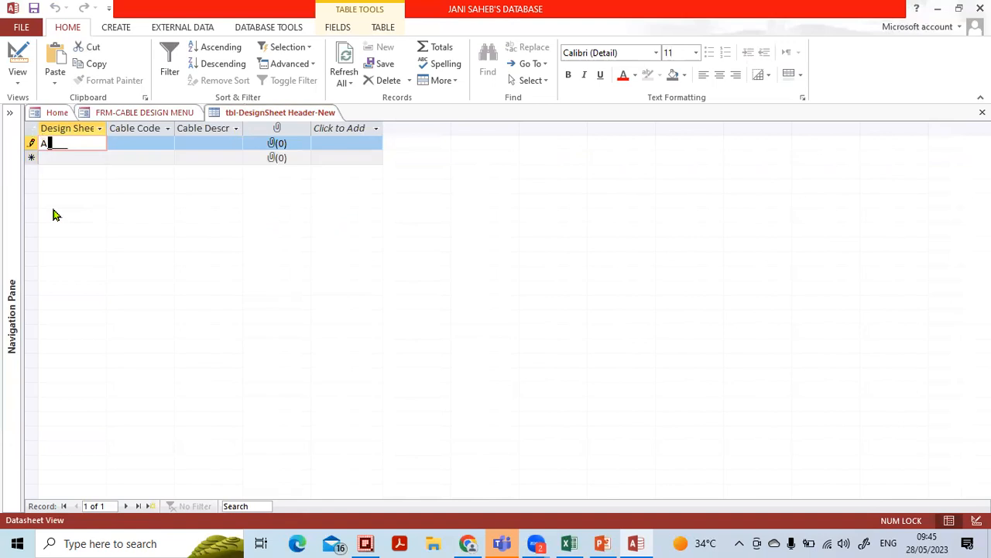
{"action": "type", "text": "1000"}
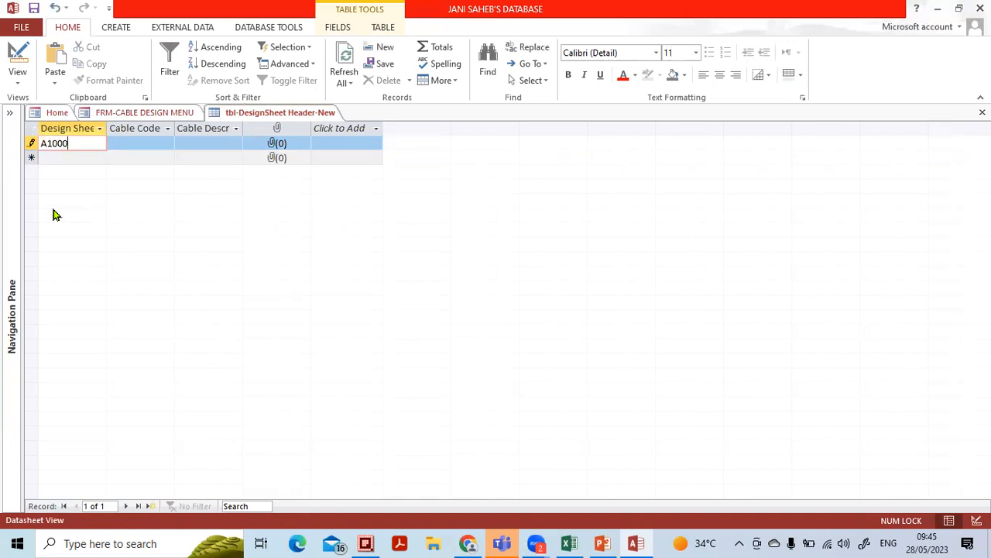
{"action": "key", "text": "Tab"}
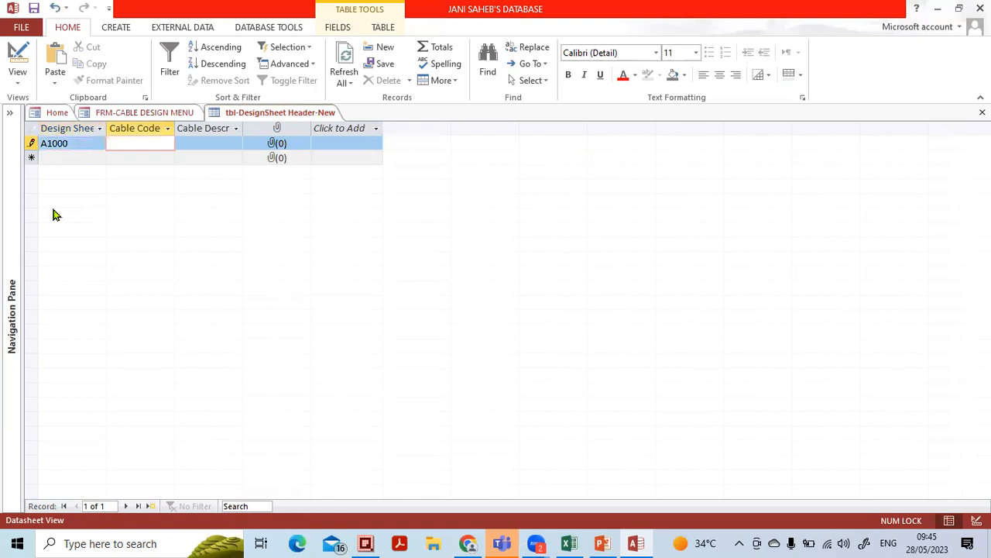
{"action": "left_click_drag", "start_coordinate": [173, 126], "coordinate": [233, 126]}
{"action": "left_click", "coordinate": [168, 142]}
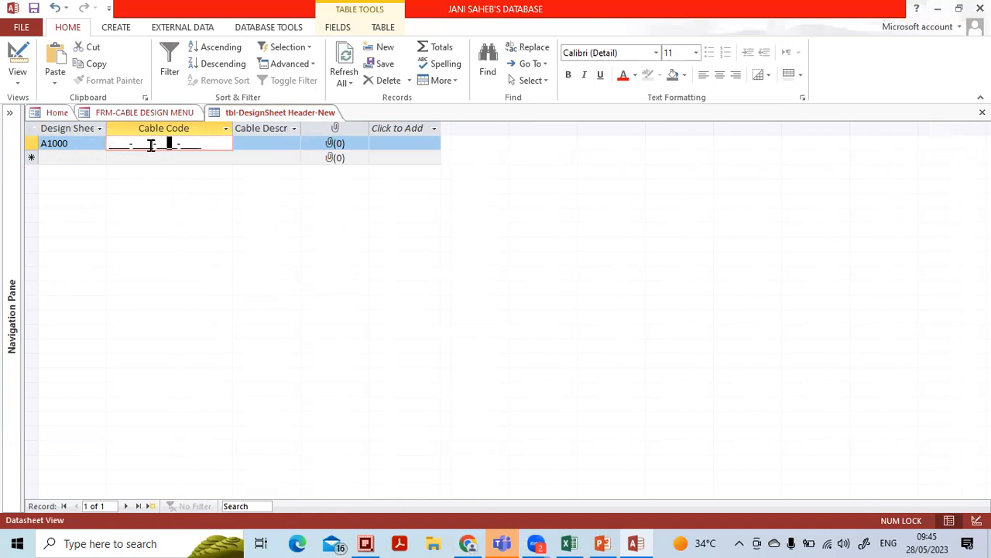
{"action": "left_click", "coordinate": [110, 142]}
{"action": "type", "text": "1000-1000-1000-1000"}
{"action": "key", "text": "Tab"}
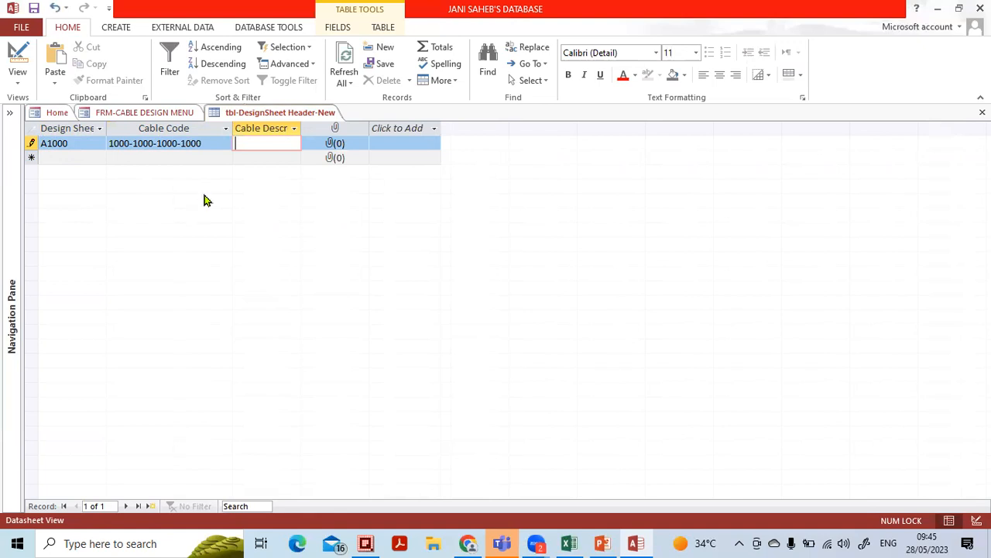
Fit the Cable Descreption column to its heading and enter 4cx1.5sqmm Cu/XLPE/PVC/SWA/PVC for the first record
{"action": "left_click_drag", "start_coordinate": [301, 132], "coordinate": [301, 132]}
{"action": "double_click", "coordinate": [301, 132]}
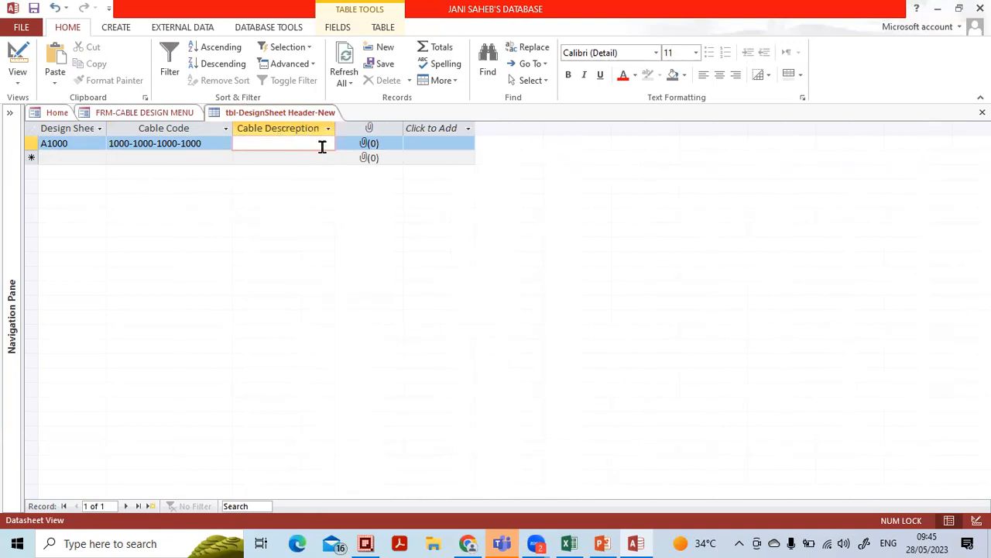
{"action": "type", "text": "4cx1/"}
{"action": "type", "text": "5s"}
{"action": "key", "text": "BackSpace"}
{"action": "key", "text": "BackSpace"}
{"action": "key", "text": "BackSpace"}
{"action": "type", "text": ".5sqmm"}
{"action": "key", "text": "Caps_Lock"}
{"action": "type", "text": "C"}
{"action": "key", "text": "Caps_Lock"}
{"action": "type", "text": "u"}
{"action": "key", "text": "Caps_Lock"}
{"action": "type", "text": "/CL"}
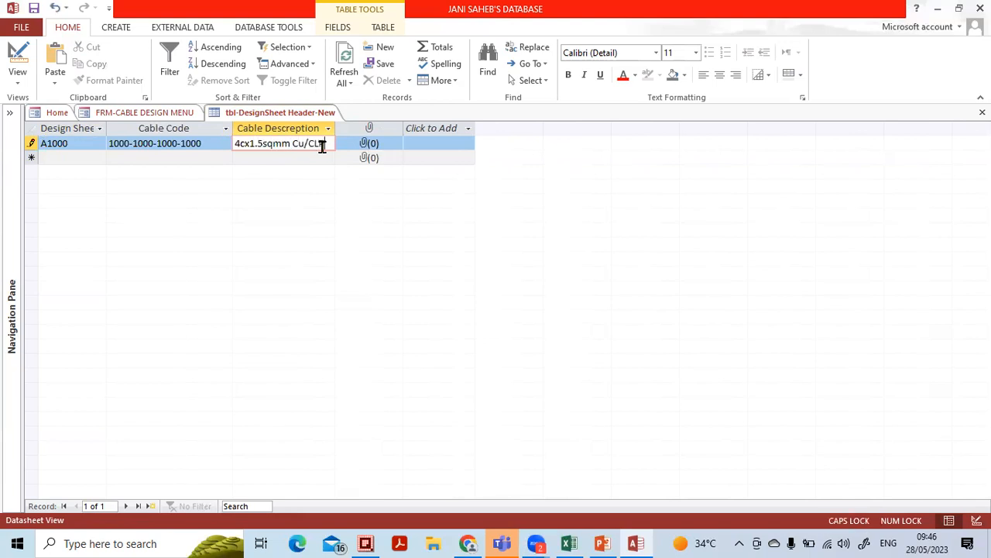
{"action": "key", "text": "BackSpace"}
{"action": "key", "text": "BackSpace"}
{"action": "type", "text": "XLPE/PVC/SWA/PVC"}
{"action": "key", "text": "Tab"}
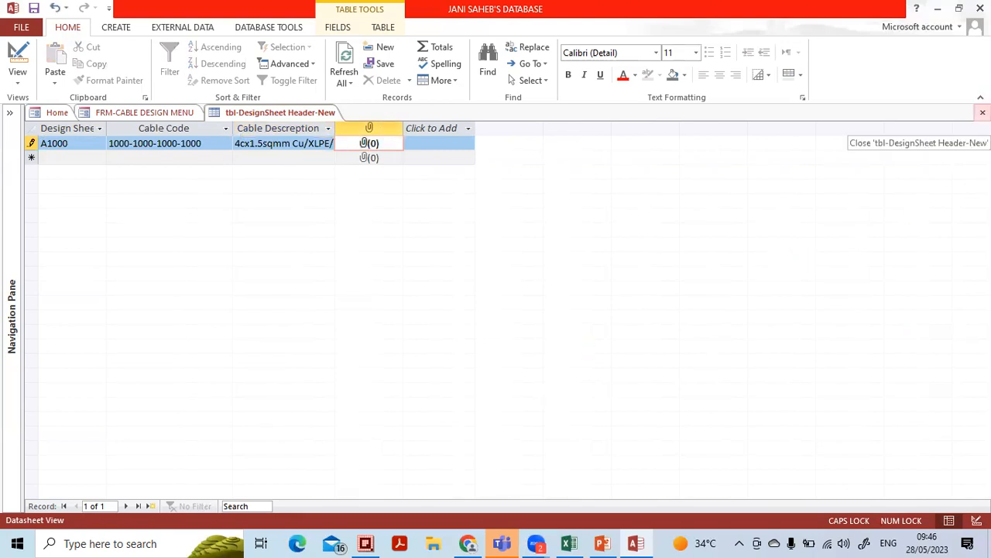
Close the header table with its layout changes saved, expand the object list again and switch to the Excel Cable design sheet
{"action": "left_click", "coordinate": [983, 113]}
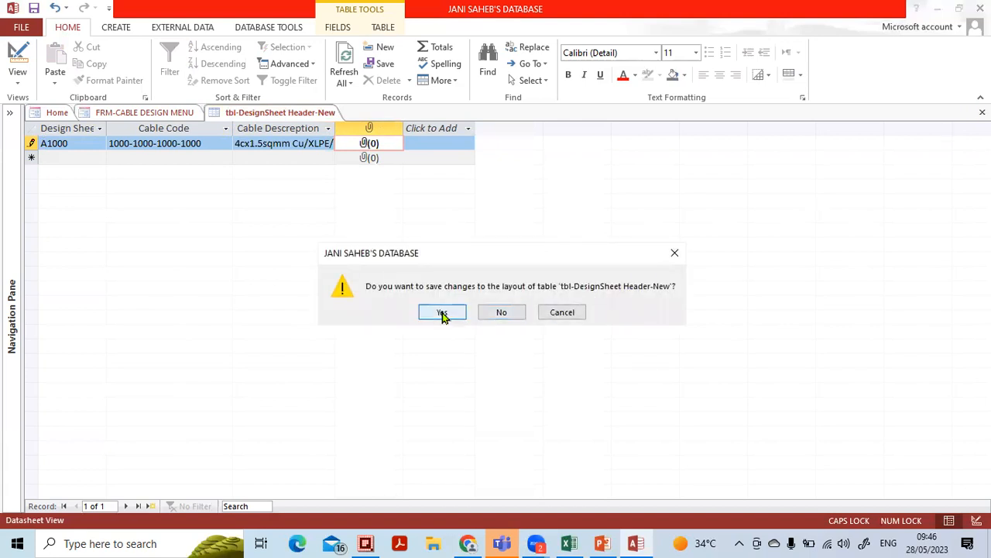
{"action": "left_click", "coordinate": [442, 313]}
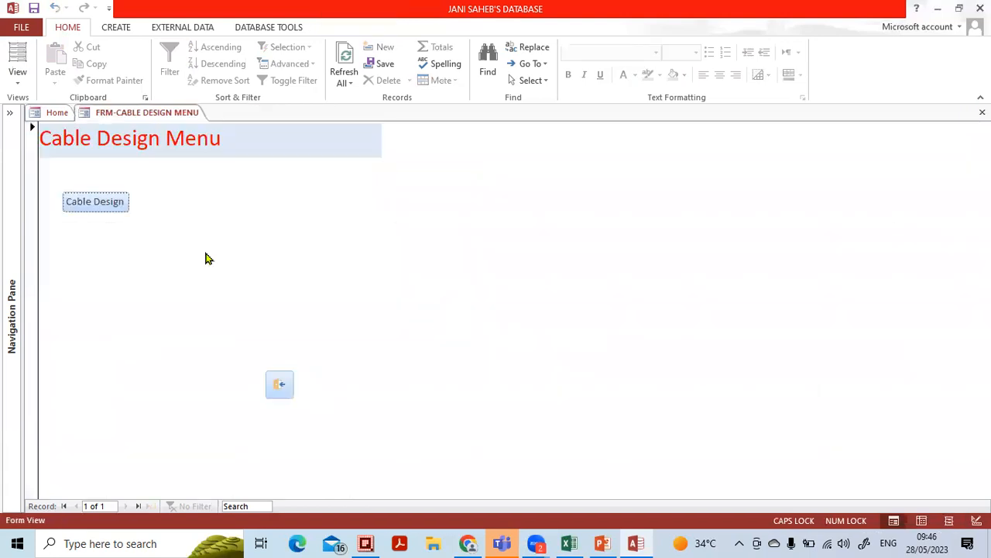
{"action": "left_click", "coordinate": [12, 114]}
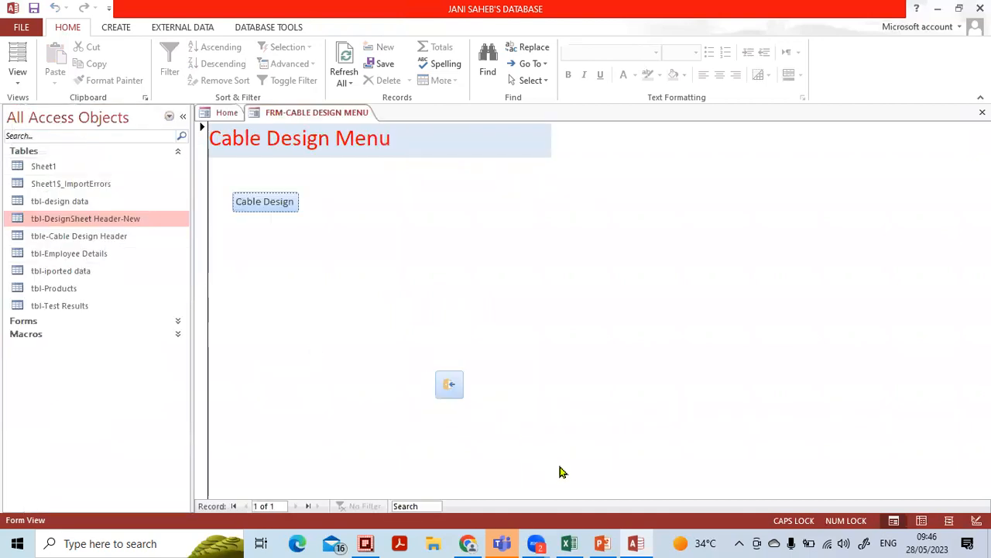
{"action": "key", "text": "alt+Tab"}
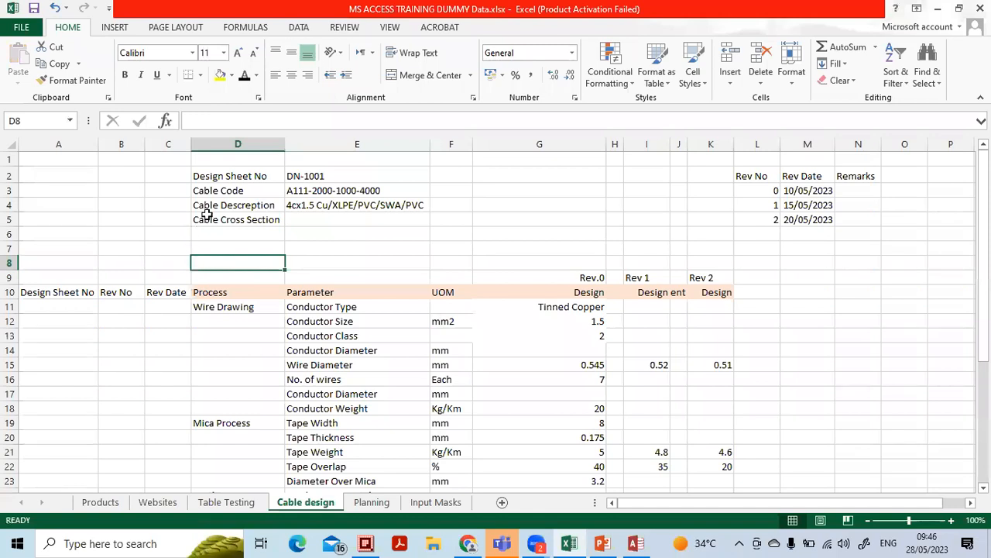
Check the Design Sheet No headings in the Cable design sheet, switch to Access and open tbl-DesignSheet Header-New in Design View
{"action": "left_click", "coordinate": [220, 178]}
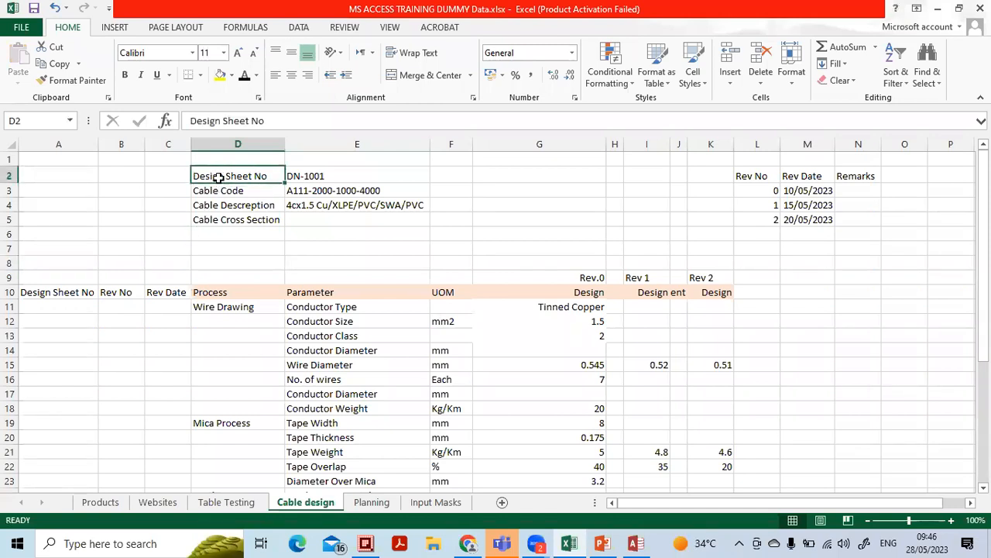
{"action": "left_click", "coordinate": [67, 293]}
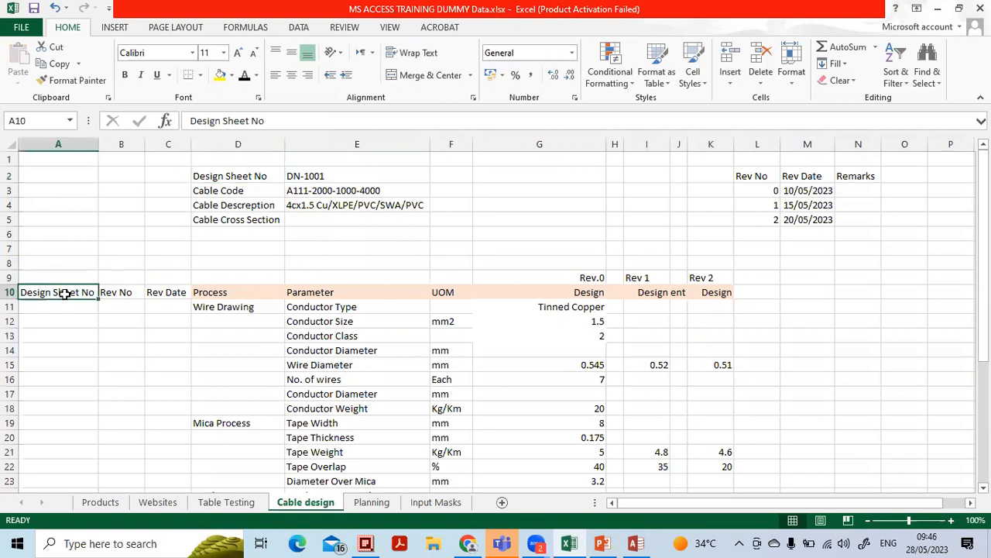
{"action": "left_click", "coordinate": [158, 264]}
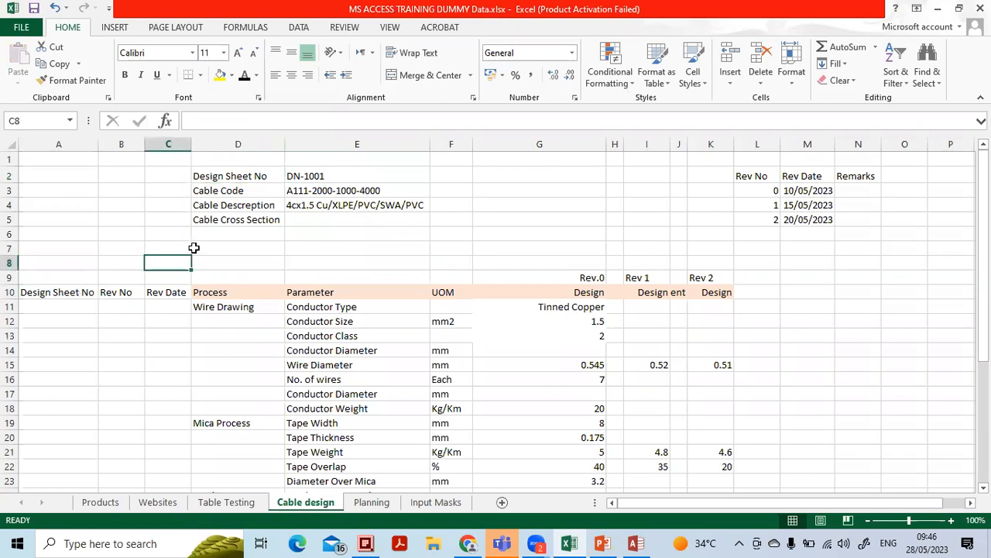
{"action": "left_click", "coordinate": [636, 544]}
{"action": "right_click", "coordinate": [103, 227]}
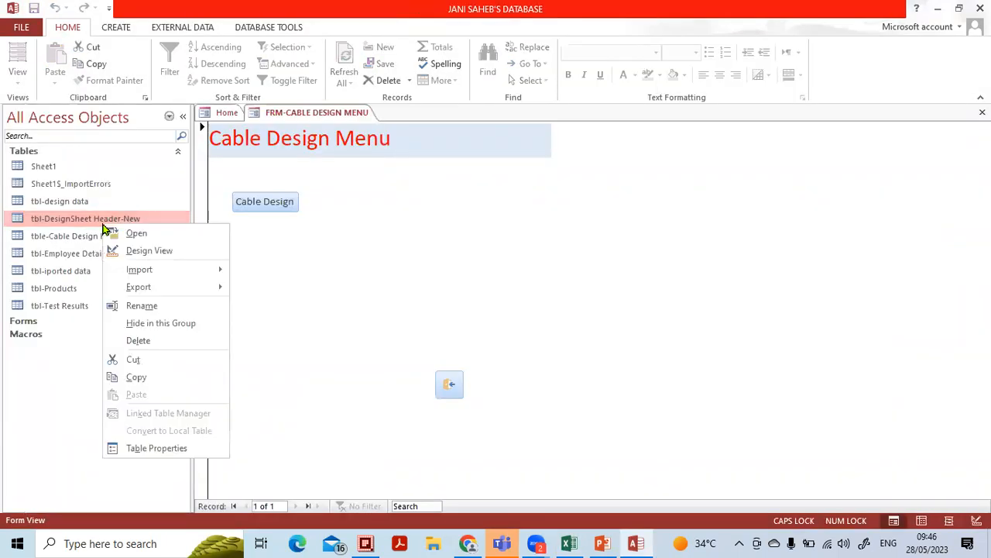
{"action": "left_click", "coordinate": [128, 250]}
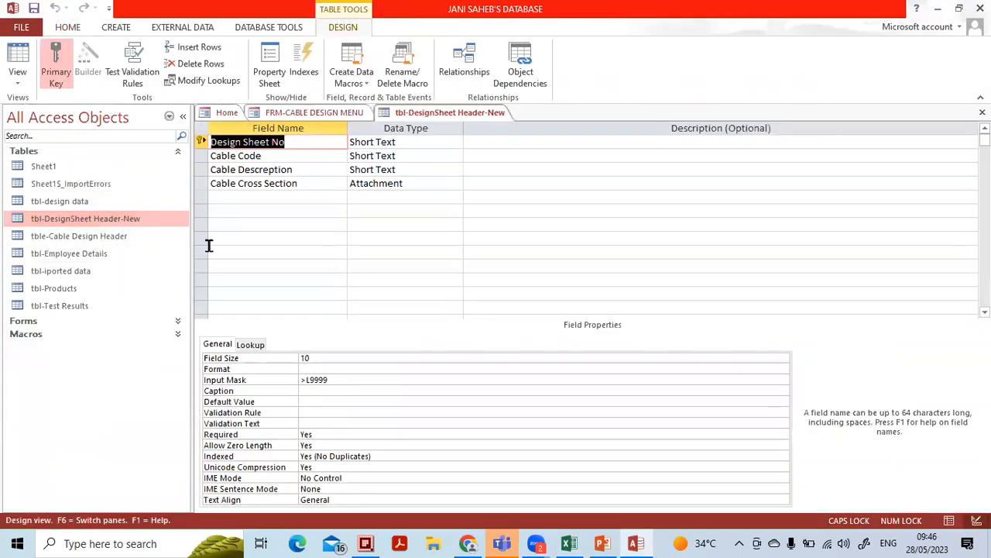
Add a field named Revision No below Cable Cross Section in the header table
{"action": "left_click", "coordinate": [240, 196]}
{"action": "type", "text": "rE"}
{"action": "key", "text": "BackSpace"}
{"action": "key", "text": "BackSpace"}
{"action": "type", "text": "R"}
{"action": "key", "text": "Caps_Lock"}
{"action": "type", "text": "evision"}
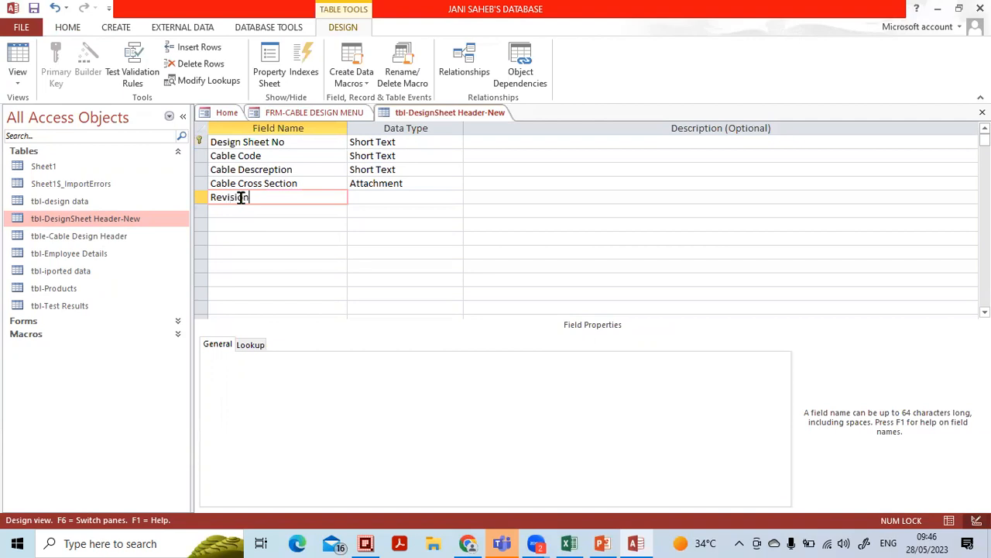
{"action": "key", "text": "Caps_Lock"}
{"action": "type", "text": "N"}
{"action": "key", "text": "Caps_Lock"}
{"action": "type", "text": "o"}
{"action": "key", "text": "Tab"}
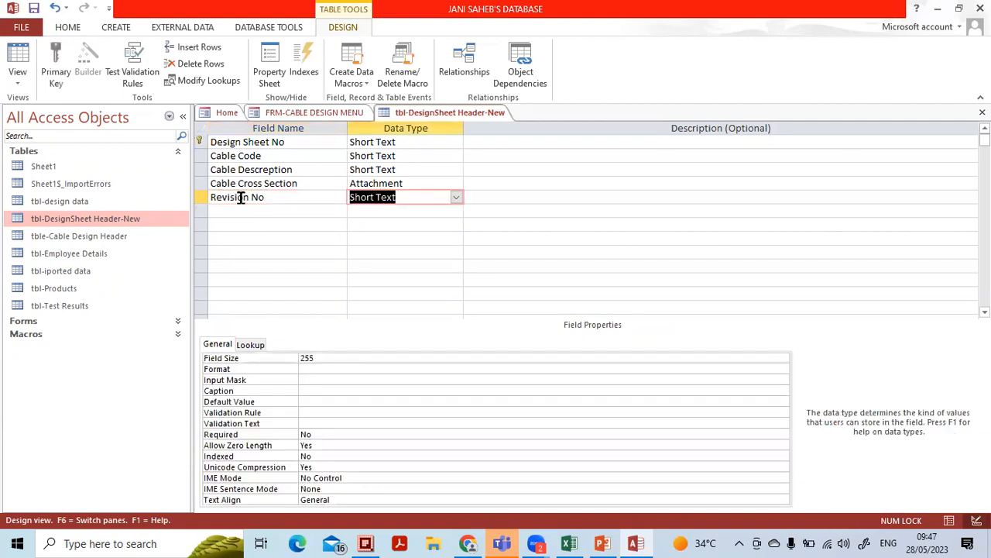
Set the Revision No field's data type to Number and close the header table with its design changes saved
{"action": "left_click", "coordinate": [455, 198]}
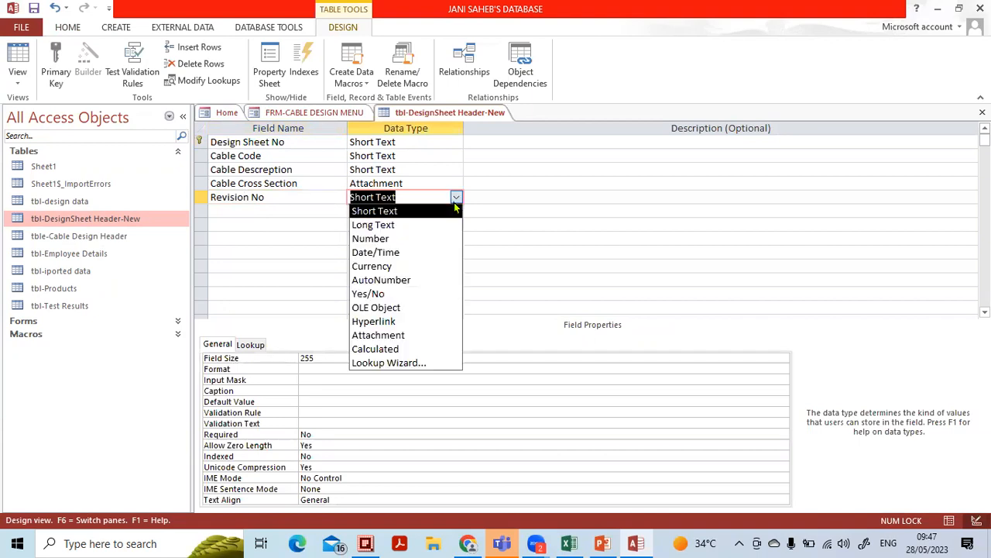
{"action": "left_click", "coordinate": [442, 240]}
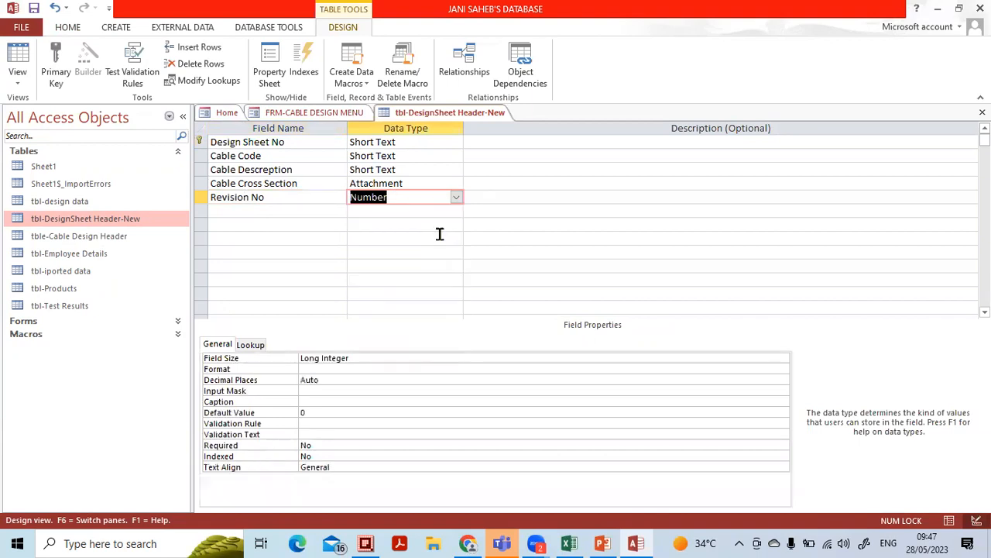
{"action": "left_click", "coordinate": [318, 207]}
{"action": "left_click", "coordinate": [324, 197]}
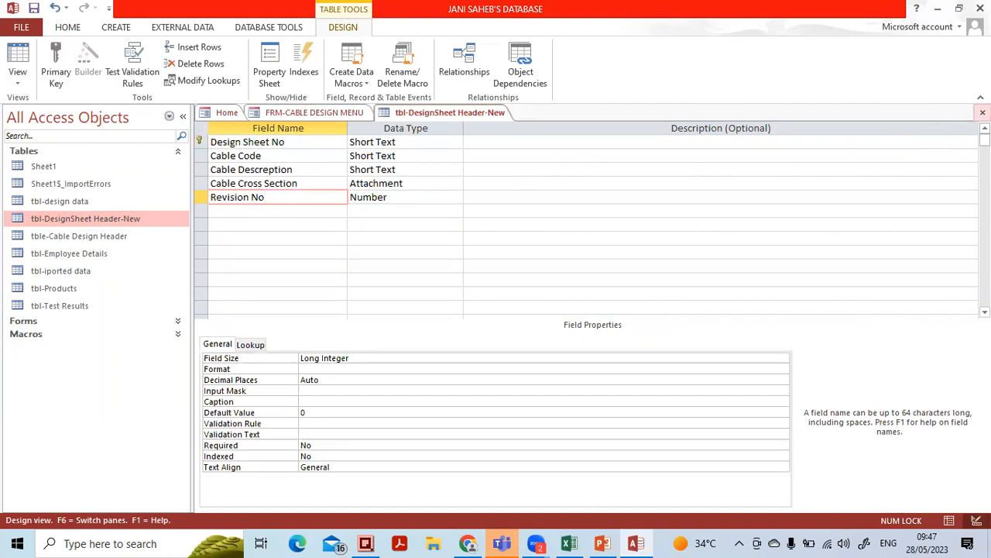
{"action": "left_click", "coordinate": [983, 112]}
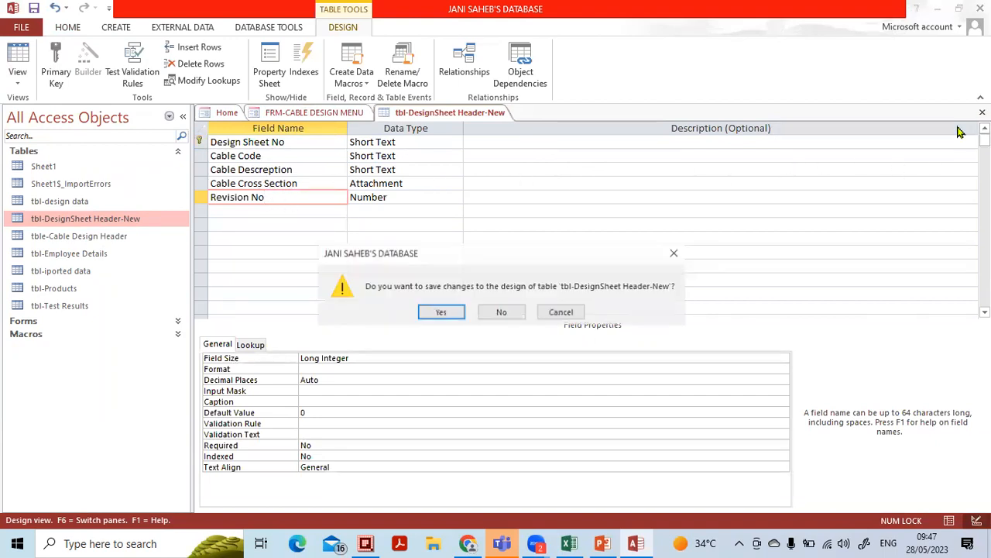
{"action": "left_click", "coordinate": [440, 312]}
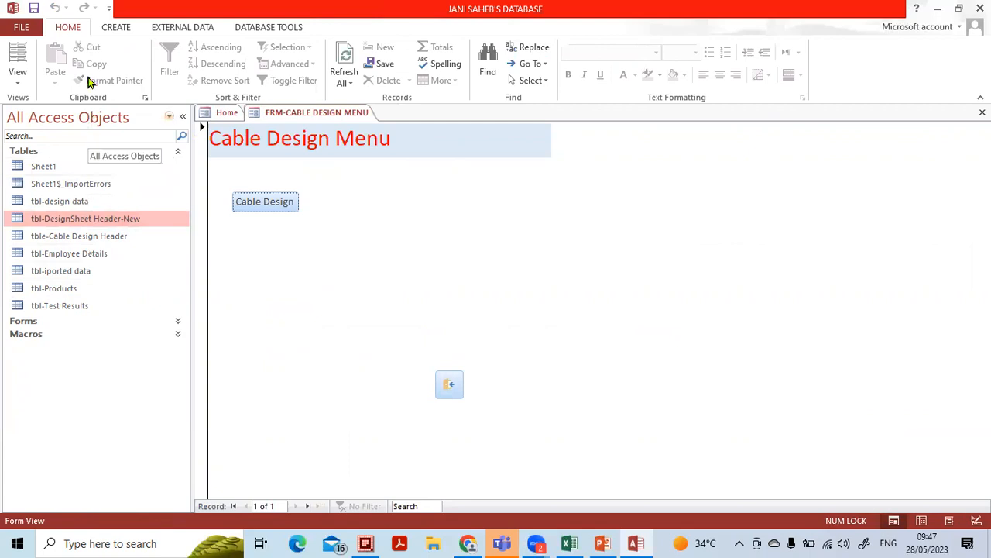
Create a new table in Design View with a first field named SNO of type AutoNumber
{"action": "left_click", "coordinate": [117, 28]}
{"action": "left_click", "coordinate": [106, 74]}
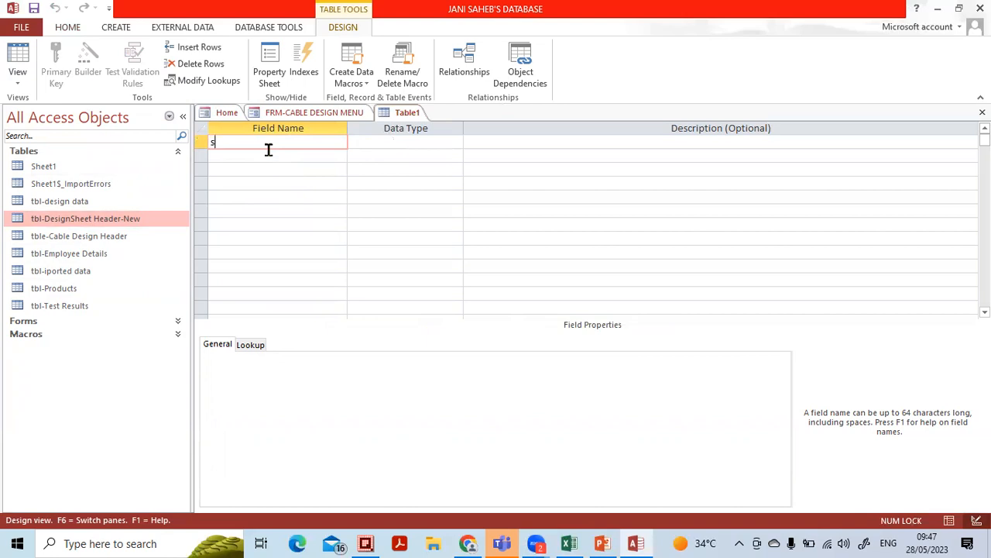
{"action": "key", "text": "Caps_Lock"}
{"action": "type", "text": "SNO"}
{"action": "key", "text": "Tab"}
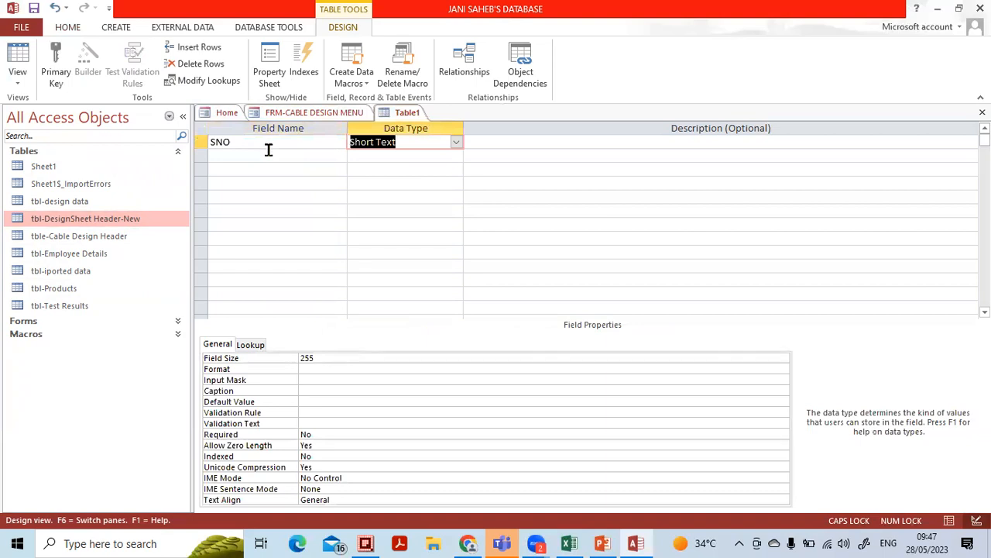
{"action": "left_click", "coordinate": [456, 142]}
{"action": "left_click", "coordinate": [441, 224]}
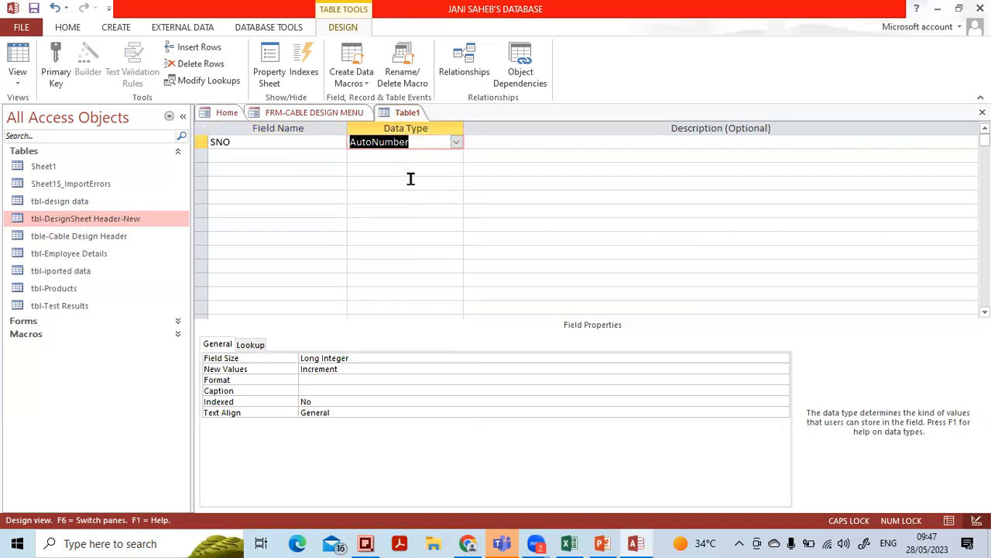
Make SNO the primary key of the new table and go to the next empty field row
{"action": "left_click", "coordinate": [205, 146]}
{"action": "left_click", "coordinate": [56, 69]}
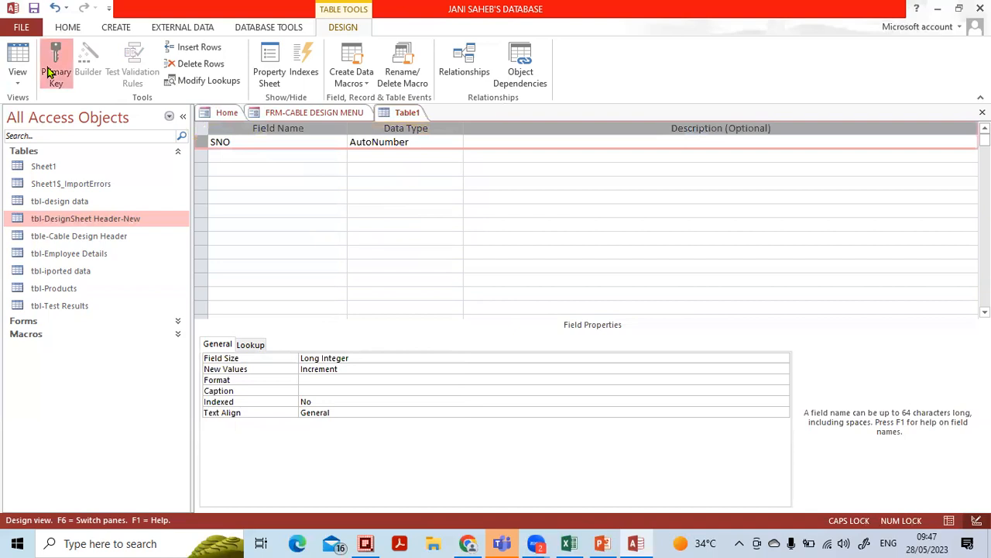
{"action": "left_click", "coordinate": [276, 162]}
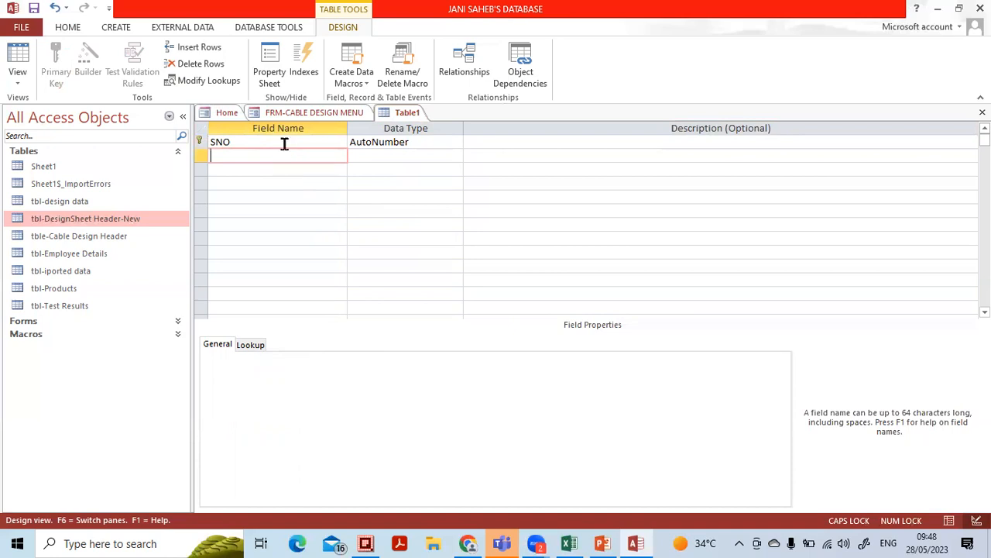
Switch to the Excel Cable design sheet and compare the Design Sheet No labels in the header block and row 10
{"action": "left_click", "coordinate": [570, 543]}
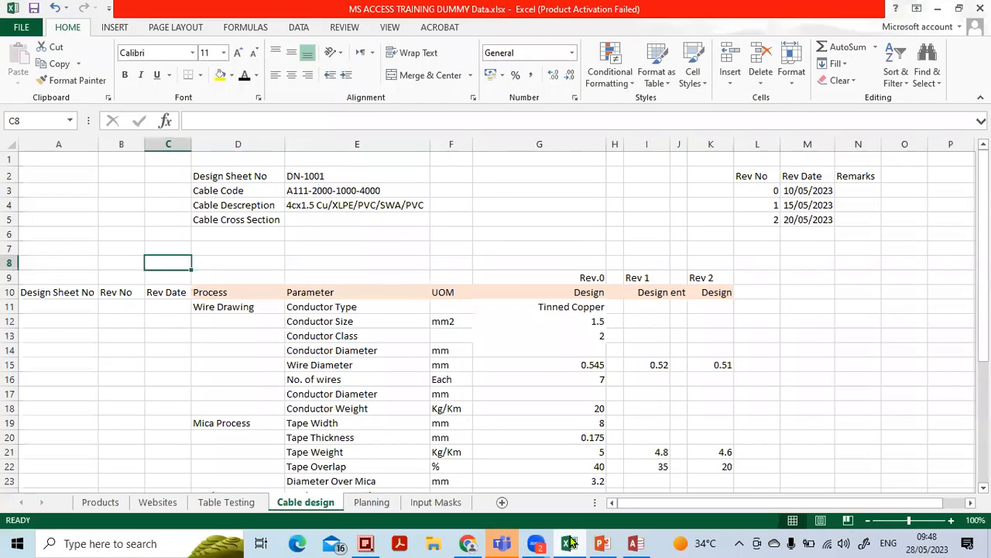
{"action": "left_click", "coordinate": [68, 296]}
{"action": "left_click_drag", "start_coordinate": [199, 195], "coordinate": [201, 205]}
{"action": "left_click", "coordinate": [200, 175]}
{"action": "left_click", "coordinate": [70, 289]}
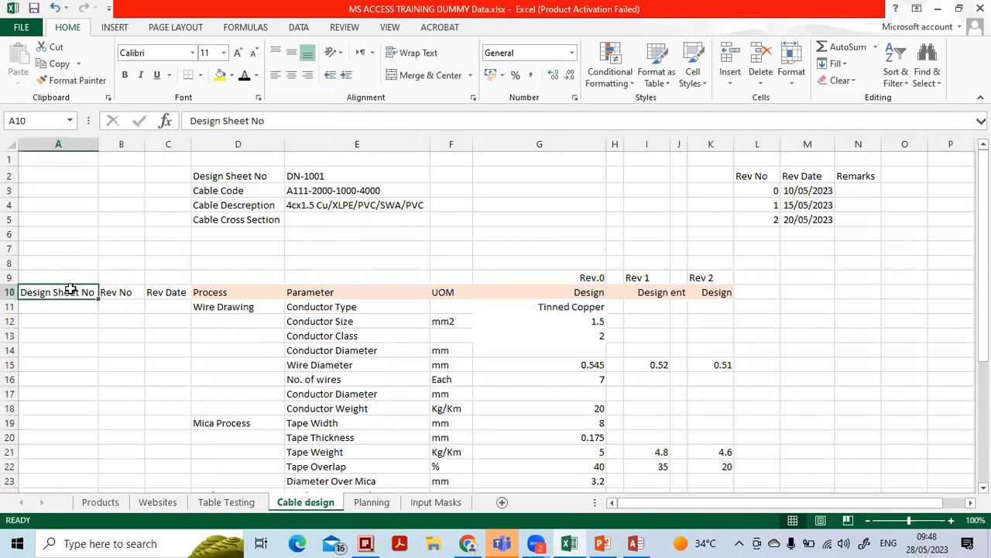
Clear the header block in rows 2 to 7 of the Cable design sheet and undo the deletion
{"action": "left_click", "coordinate": [90, 250]}
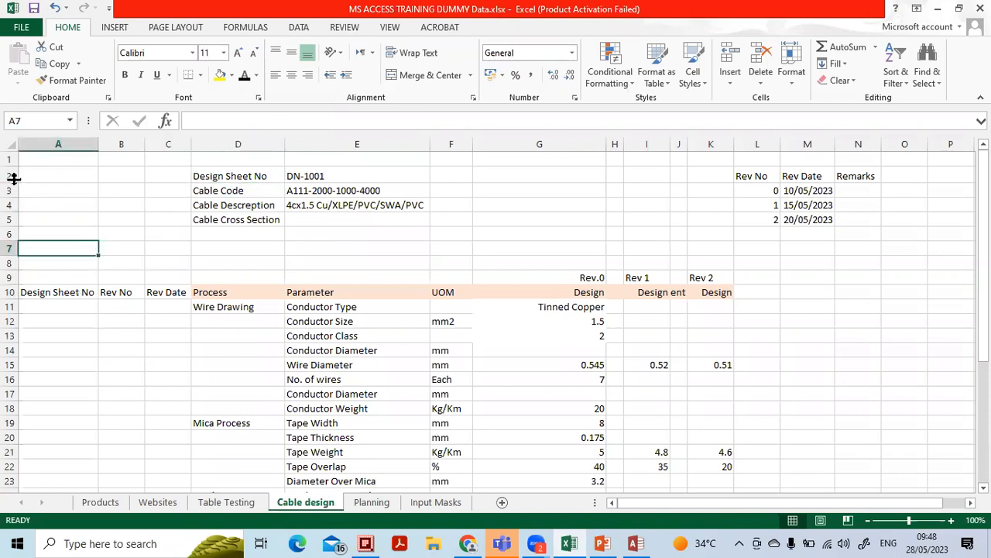
{"action": "left_click_drag", "start_coordinate": [11, 175], "coordinate": [15, 242]}
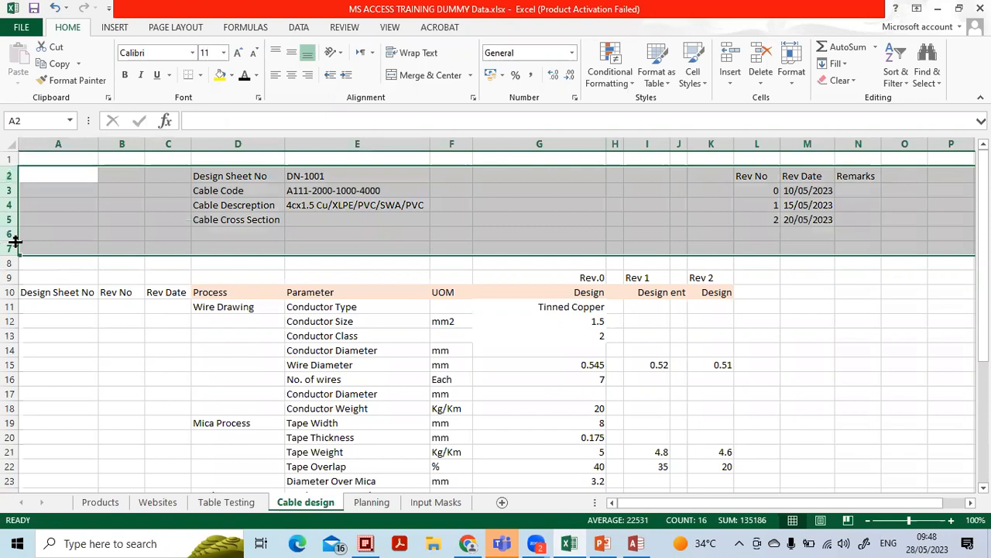
{"action": "key", "text": "Delete"}
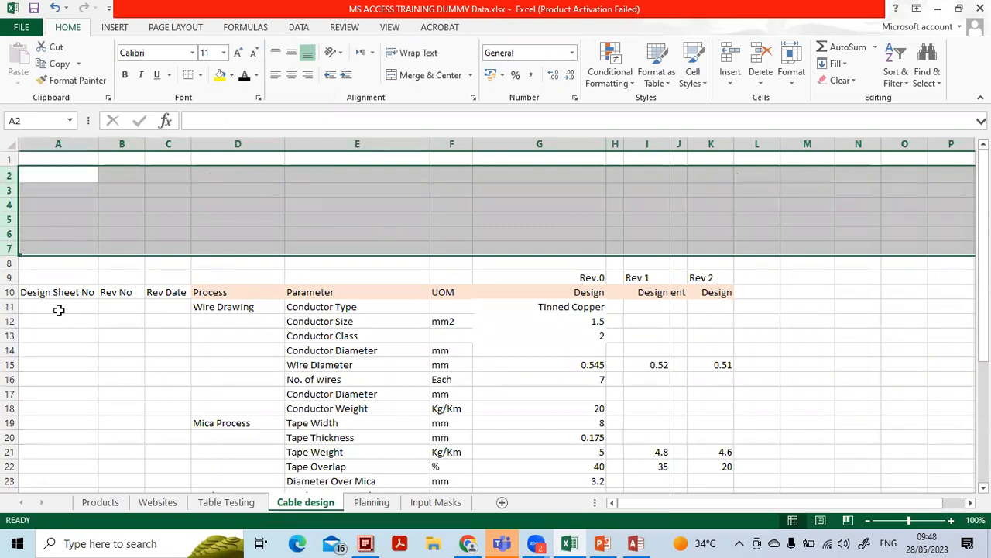
{"action": "left_click", "coordinate": [56, 296]}
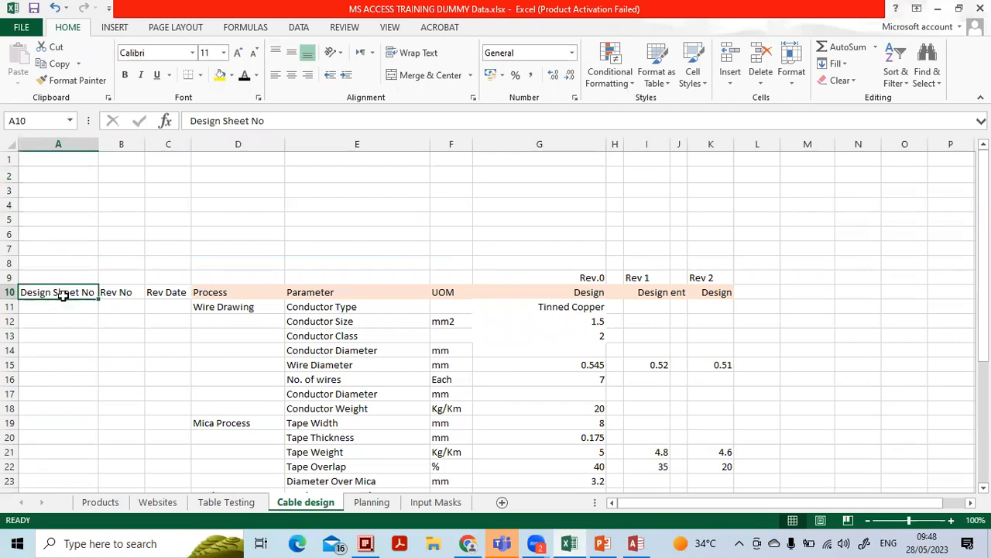
{"action": "key", "text": "ctrl+z"}
{"action": "left_click", "coordinate": [69, 308]}
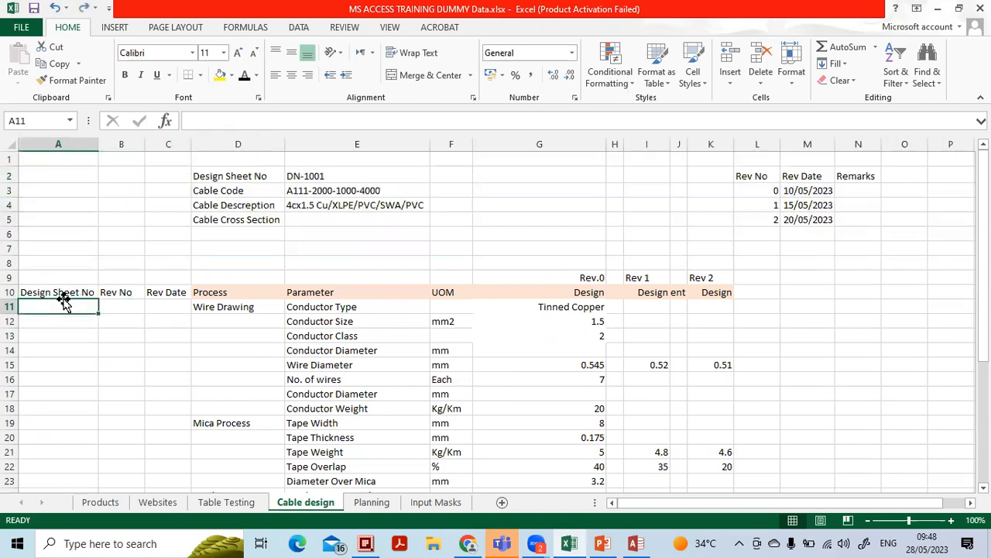
Clear the Design Sheet No heading in A10 and the contents of rows 1 to 6, and undo both deletions
{"action": "left_click", "coordinate": [64, 293]}
{"action": "key", "text": "Delete"}
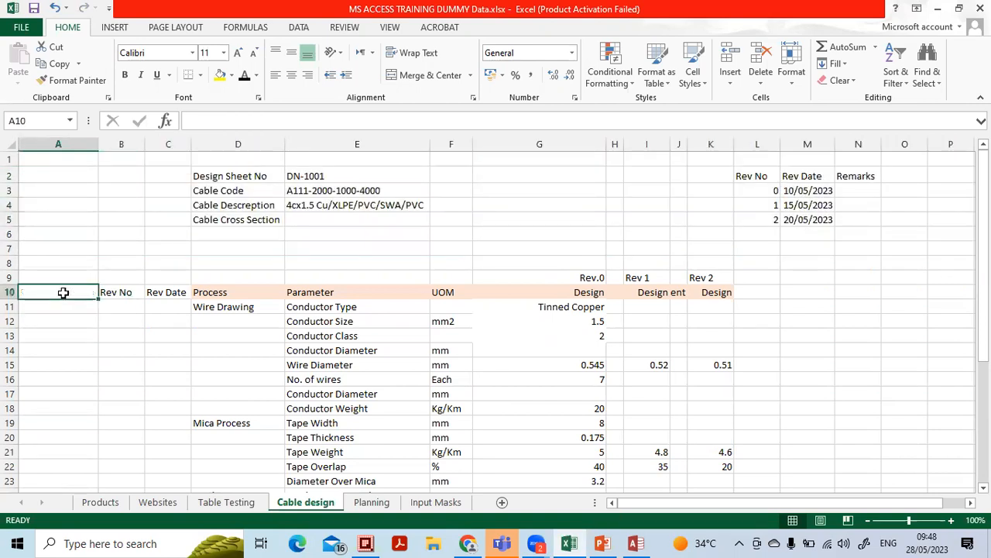
{"action": "left_click_drag", "start_coordinate": [9, 160], "coordinate": [17, 236]}
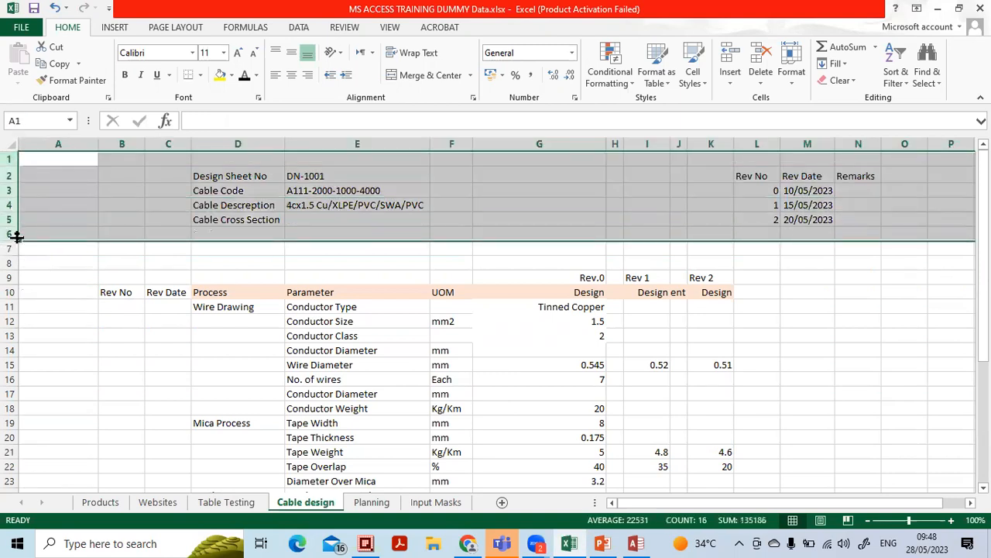
{"action": "key", "text": "Delete"}
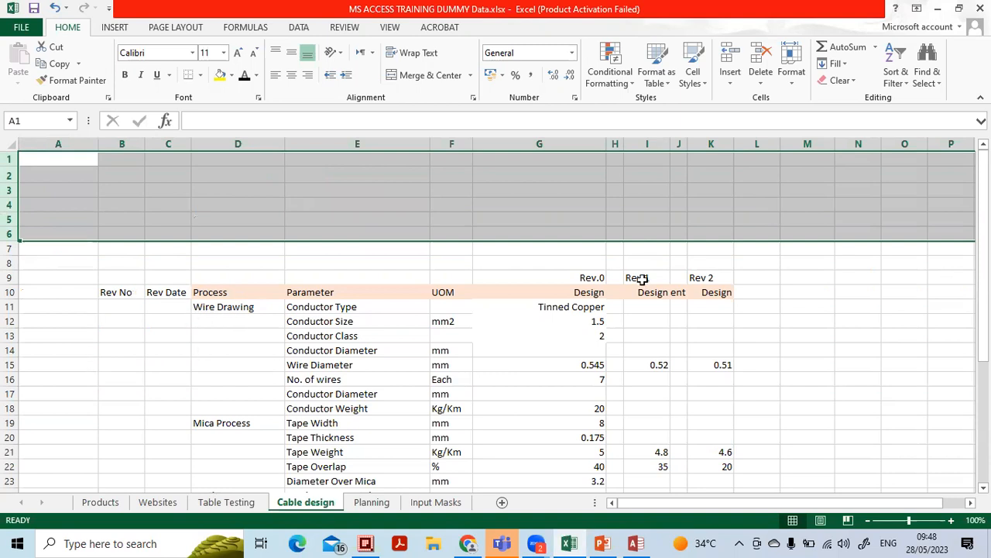
{"action": "left_click", "coordinate": [497, 233]}
{"action": "key", "text": "ctrl+z"}
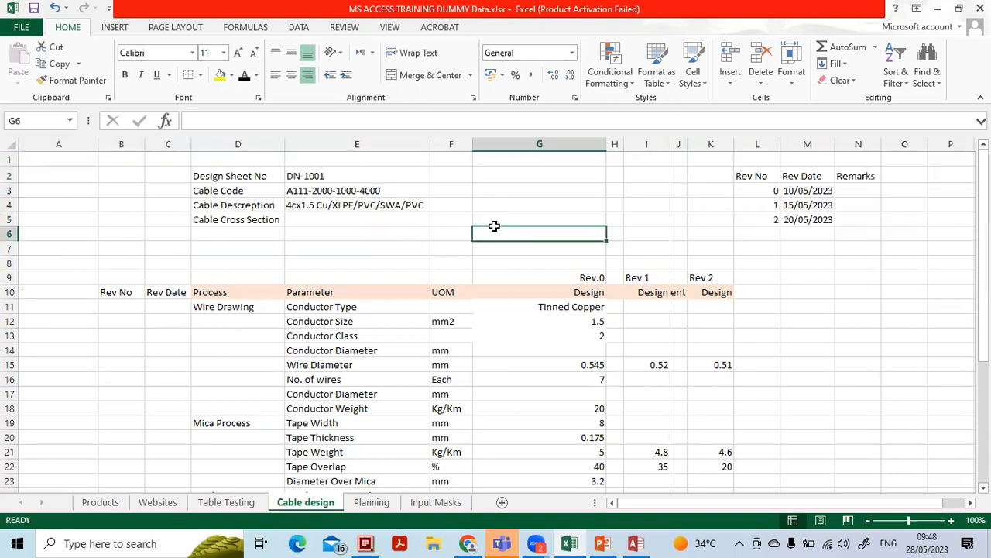
{"action": "key", "text": "ctrl+z"}
{"action": "left_click", "coordinate": [445, 252]}
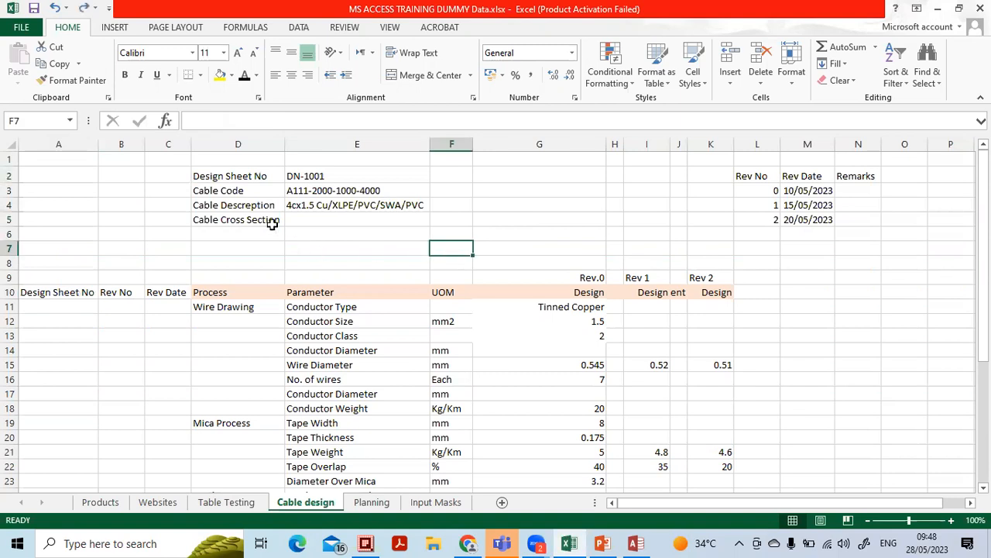
Copy the Design Sheet No heading text from A10 and paste it in Access as the new table's second field, typed Short Text
{"action": "left_click", "coordinate": [250, 177]}
{"action": "left_click", "coordinate": [80, 292]}
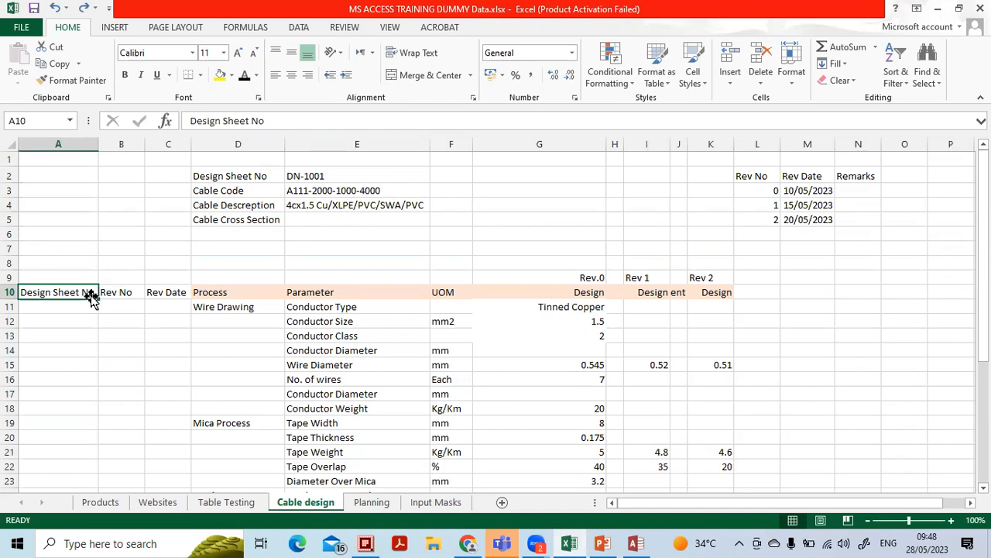
{"action": "left_click_drag", "start_coordinate": [265, 120], "coordinate": [175, 123]}
{"action": "key", "text": "ctrl+c"}
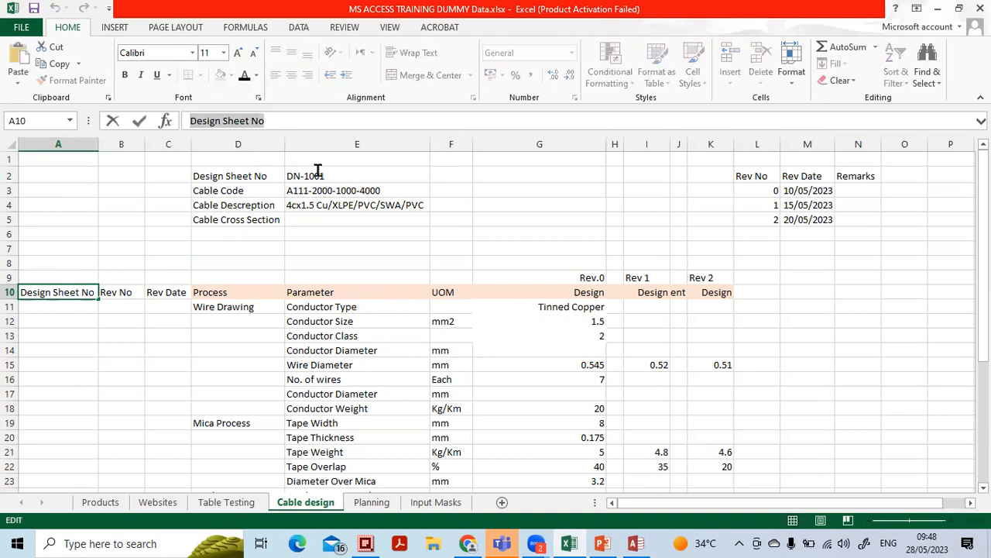
{"action": "key", "text": "alt+Tab"}
{"action": "key", "text": "ctrl+v"}
{"action": "left_click", "coordinate": [372, 156]}
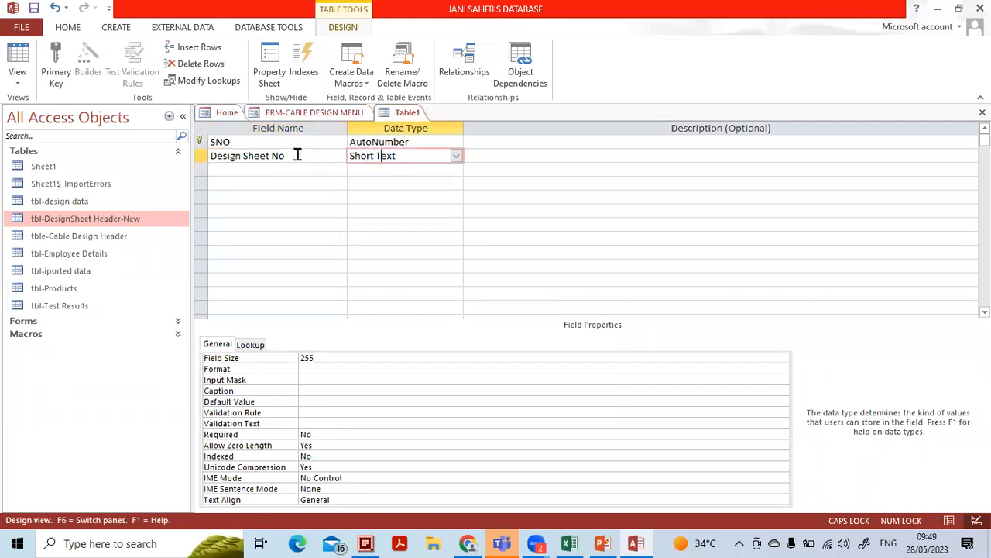
Set the field size of Design Sheet No to 10 in the new table
{"action": "left_click", "coordinate": [312, 358]}
{"action": "left_click", "coordinate": [281, 360]}
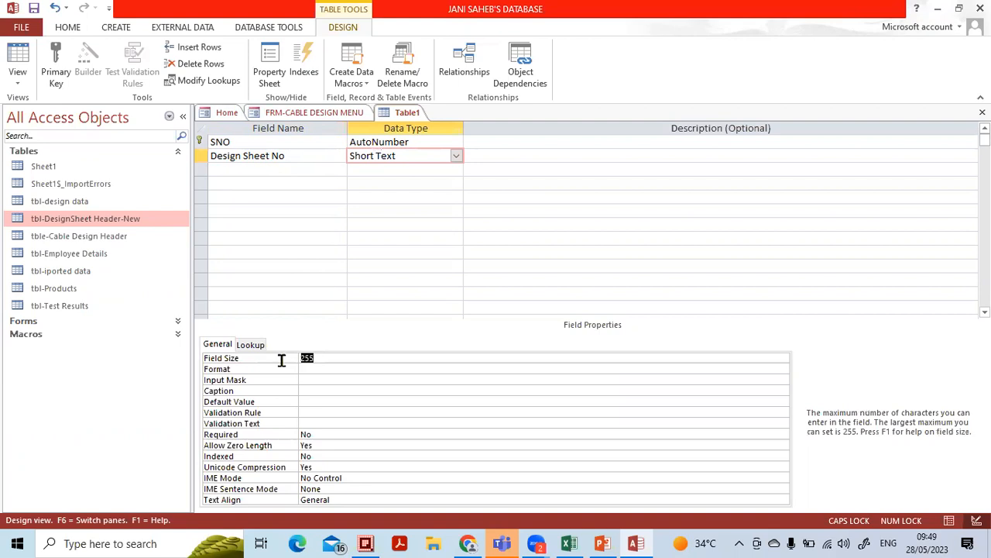
{"action": "type", "text": "1"}
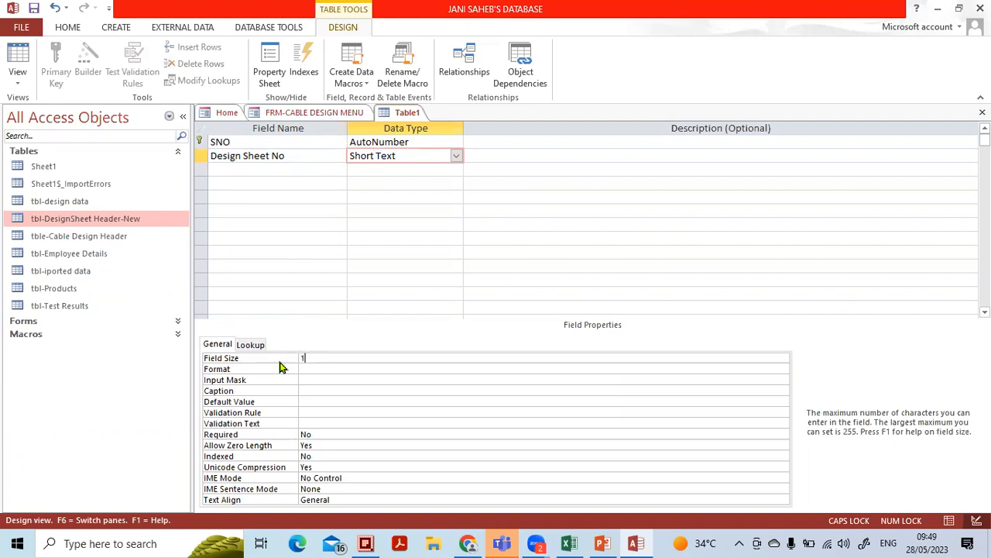
{"action": "type", "text": "0"}
{"action": "left_click", "coordinate": [281, 368]}
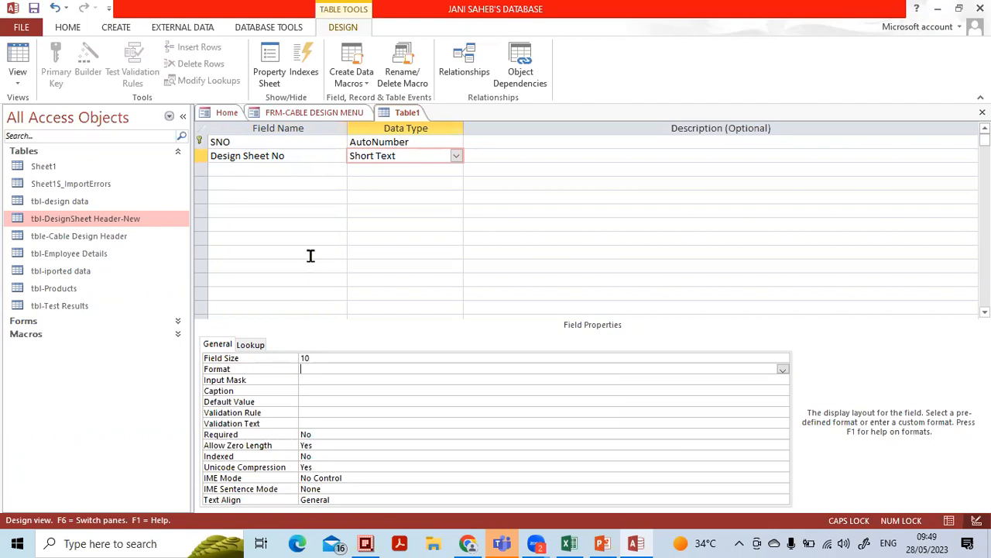
Set the input mask of the Design Sheet No field to >L9999
{"action": "left_click", "coordinate": [308, 380]}
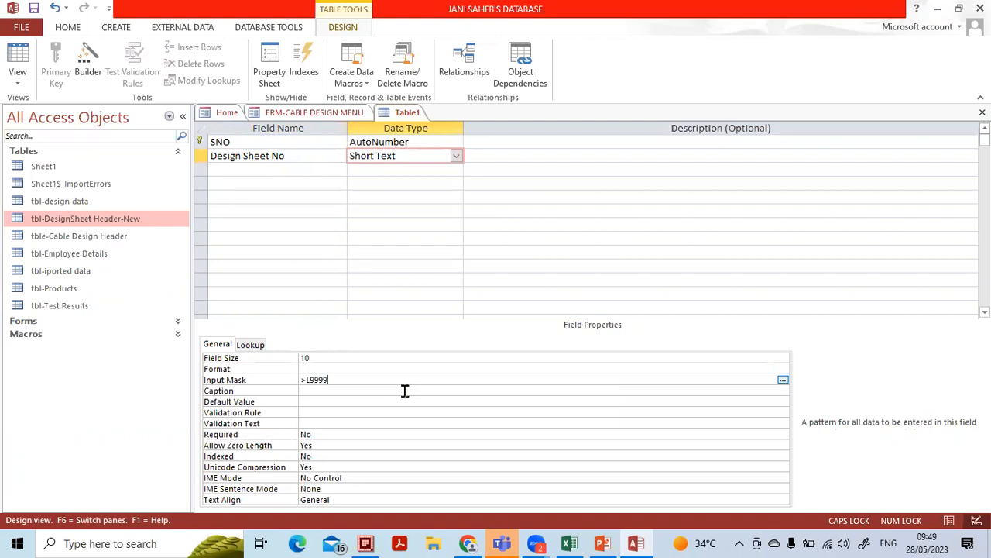
{"action": "left_click", "coordinate": [404, 390]}
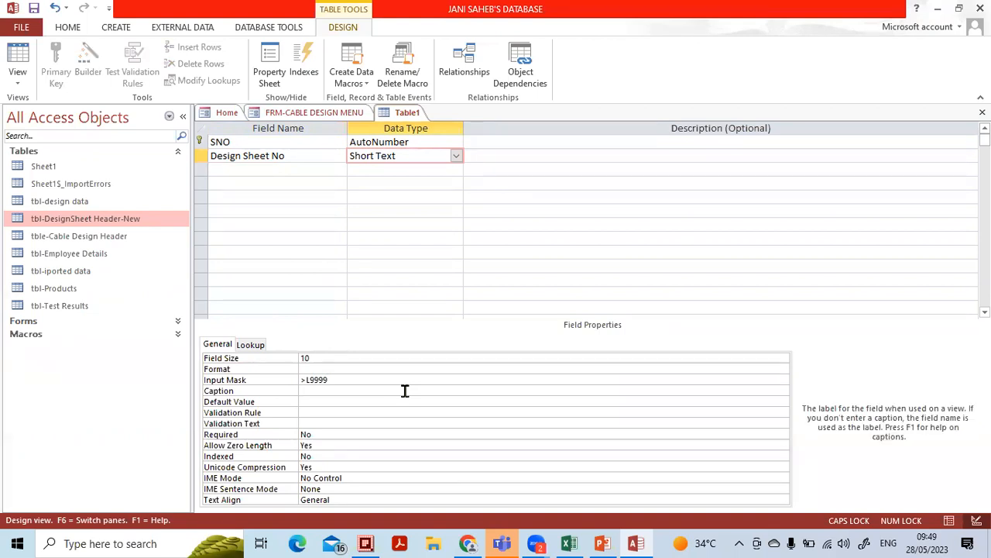
{"action": "left_click", "coordinate": [301, 168]}
{"action": "left_click", "coordinate": [308, 156]}
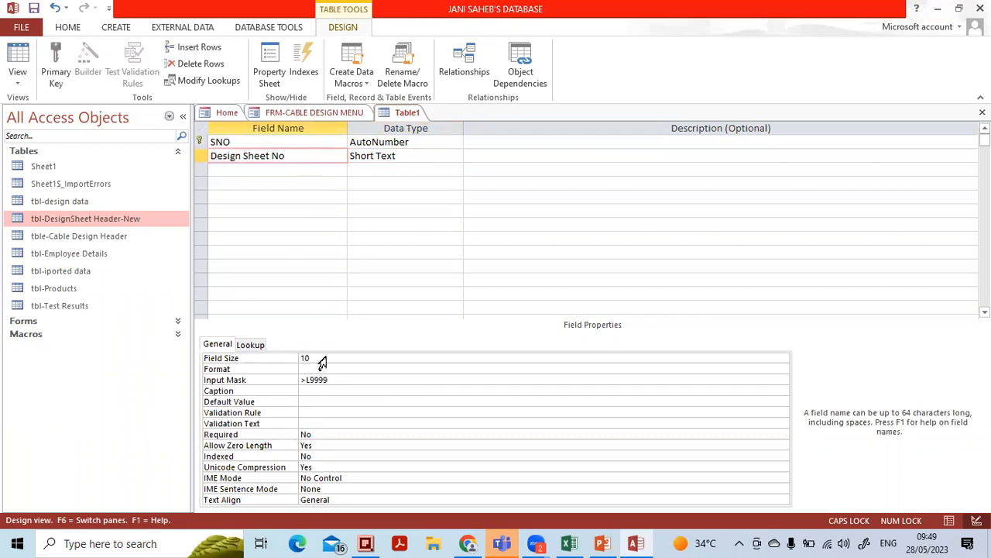
Copy the Process heading from D10 of the Excel Cable design sheet and paste it in Access as the table's third field name
{"action": "left_click", "coordinate": [317, 169]}
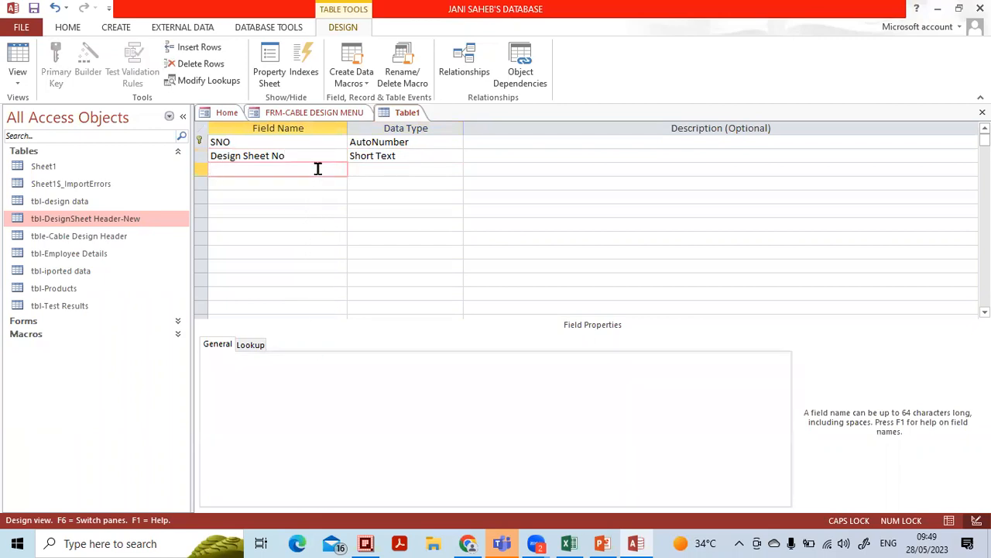
{"action": "left_click", "coordinate": [570, 545]}
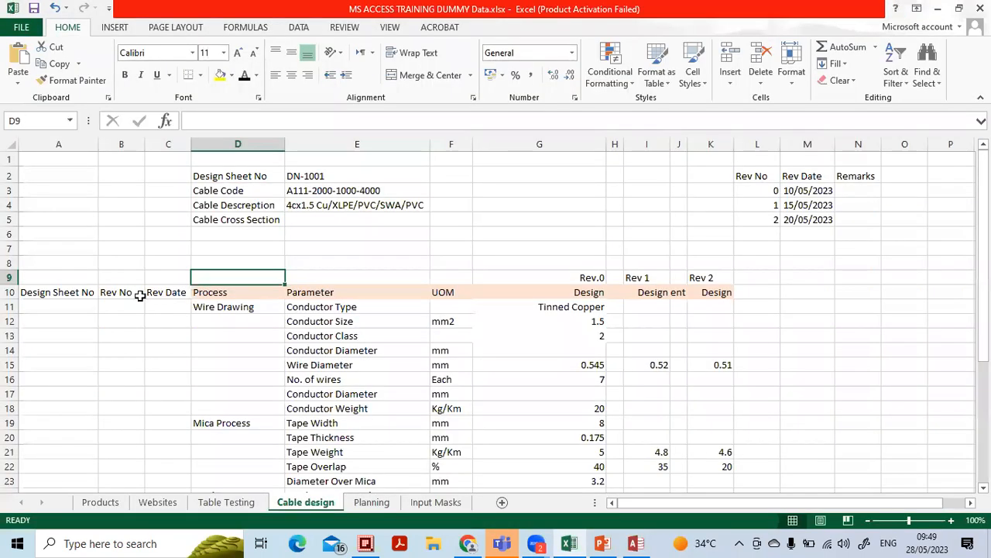
{"action": "left_click", "coordinate": [109, 294]}
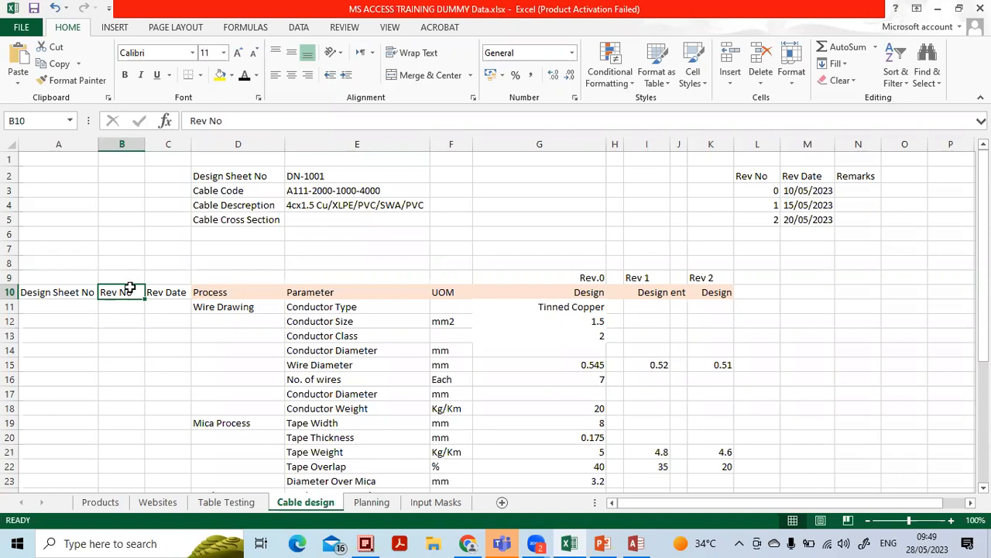
{"action": "left_click", "coordinate": [217, 295]}
{"action": "key", "text": "ctrl+c"}
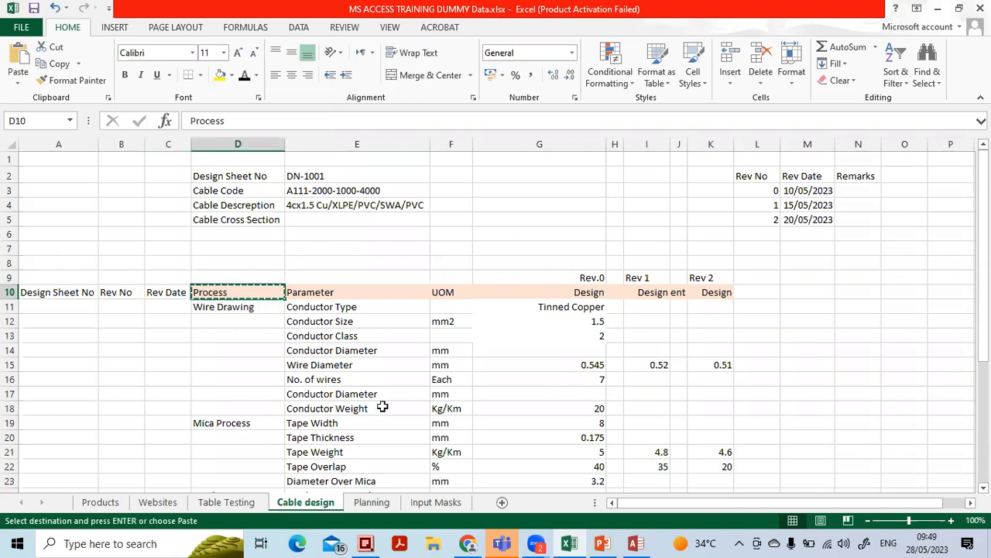
{"action": "left_click", "coordinate": [633, 543]}
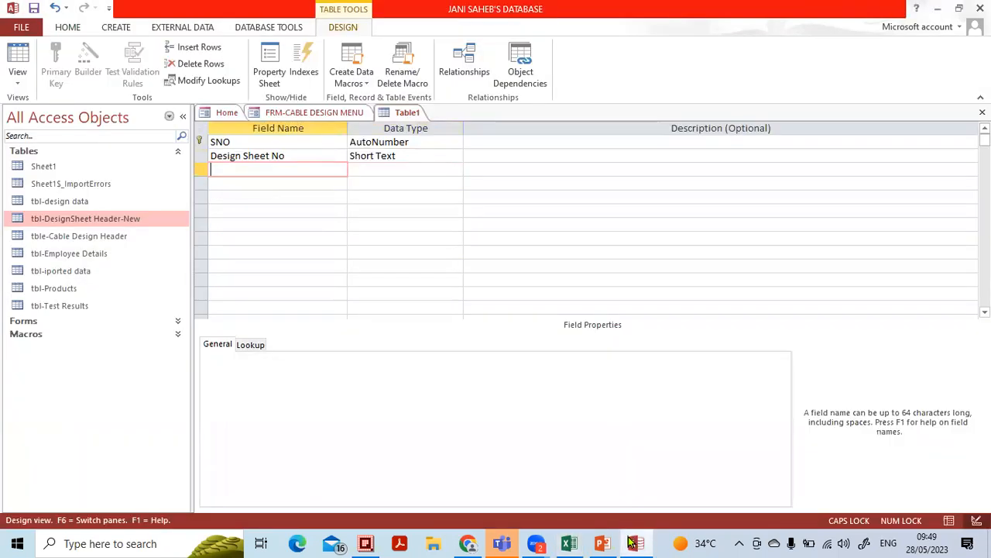
{"action": "key", "text": "ctrl+v"}
Copy the Parameter heading from E10 in Excel and paste it in Access as the field name below Process
{"action": "left_click", "coordinate": [306, 183]}
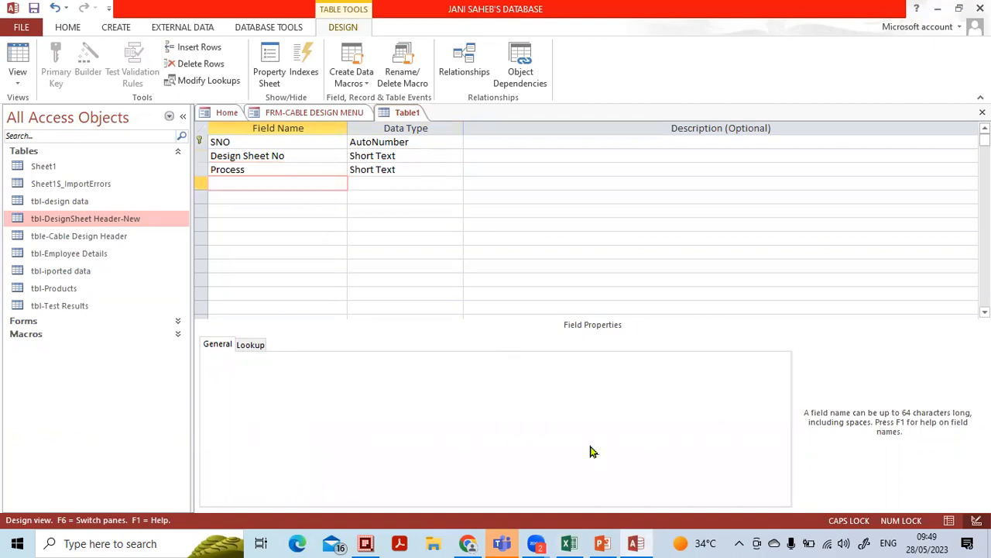
{"action": "left_click", "coordinate": [573, 543]}
{"action": "left_click", "coordinate": [355, 292]}
{"action": "key", "text": "ctrl+c"}
{"action": "mouse_move", "coordinate": [631, 542]}
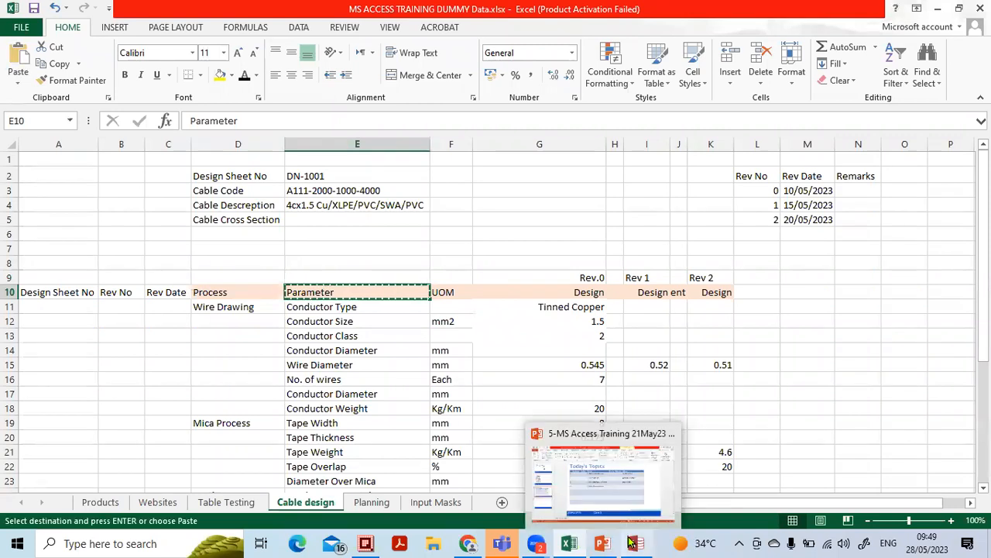
{"action": "left_click", "coordinate": [565, 506]}
{"action": "key", "text": "ctrl+v"}
Copy the UOM heading from F10 in Excel and paste it in Access below Parameter as a Short Text field
{"action": "left_click", "coordinate": [296, 206]}
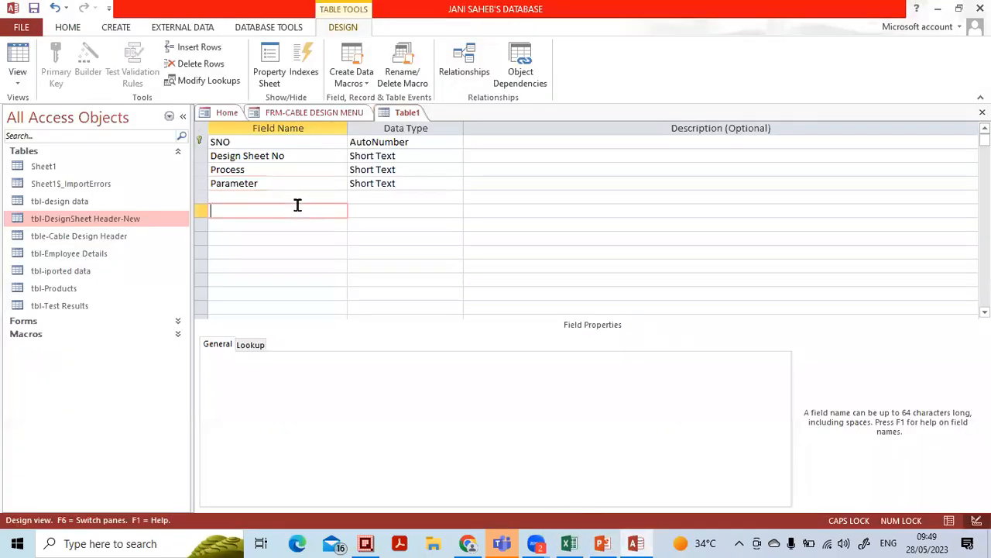
{"action": "left_click", "coordinate": [297, 184]}
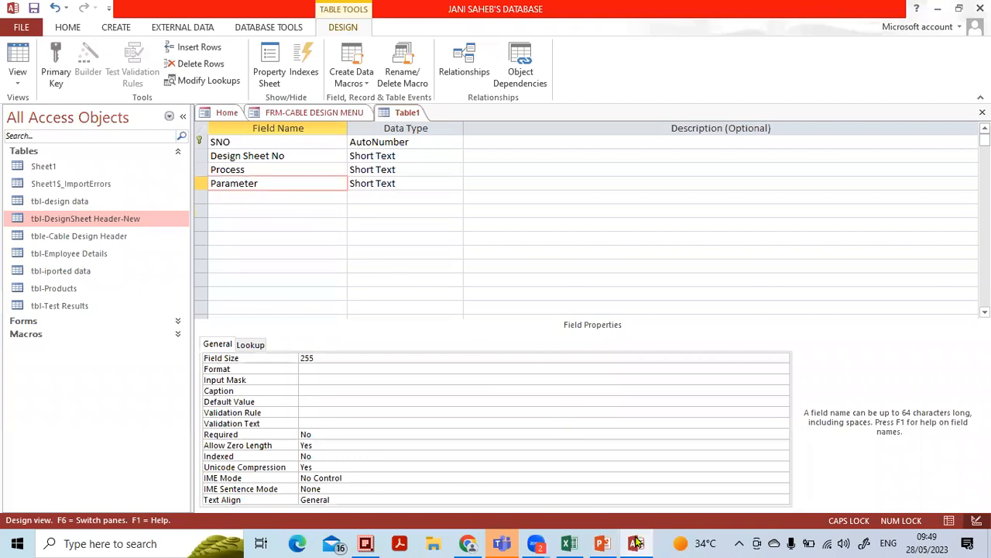
{"action": "key", "text": "alt+Tab"}
{"action": "left_click", "coordinate": [453, 294]}
{"action": "key", "text": "ctrl+c"}
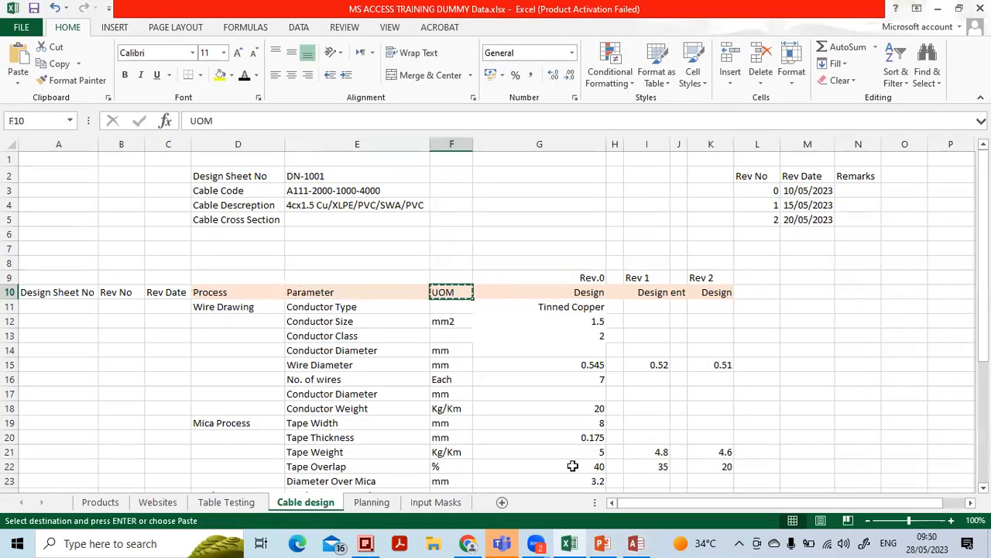
{"action": "key", "text": "alt+Tab"}
{"action": "key", "text": "ctrl+v"}
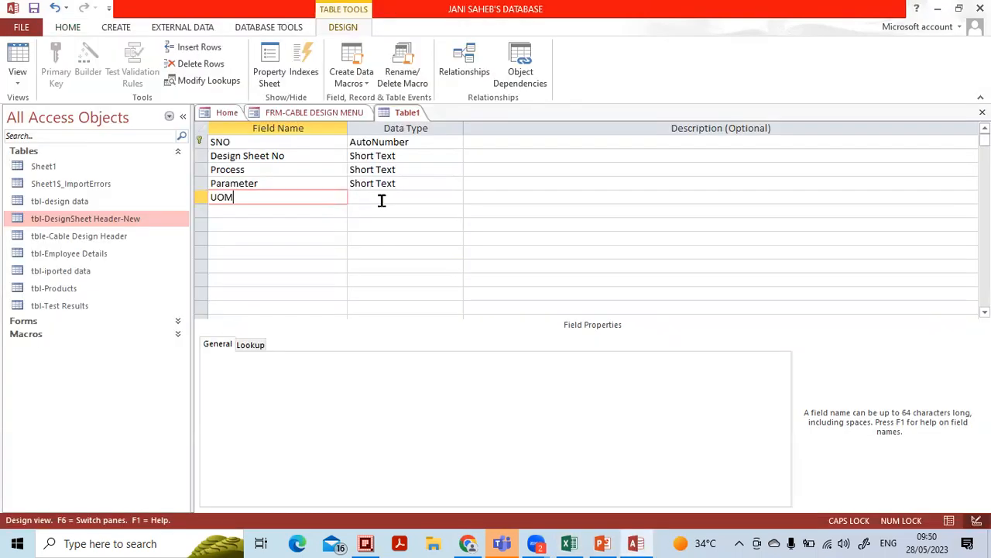
{"action": "left_click", "coordinate": [385, 199]}
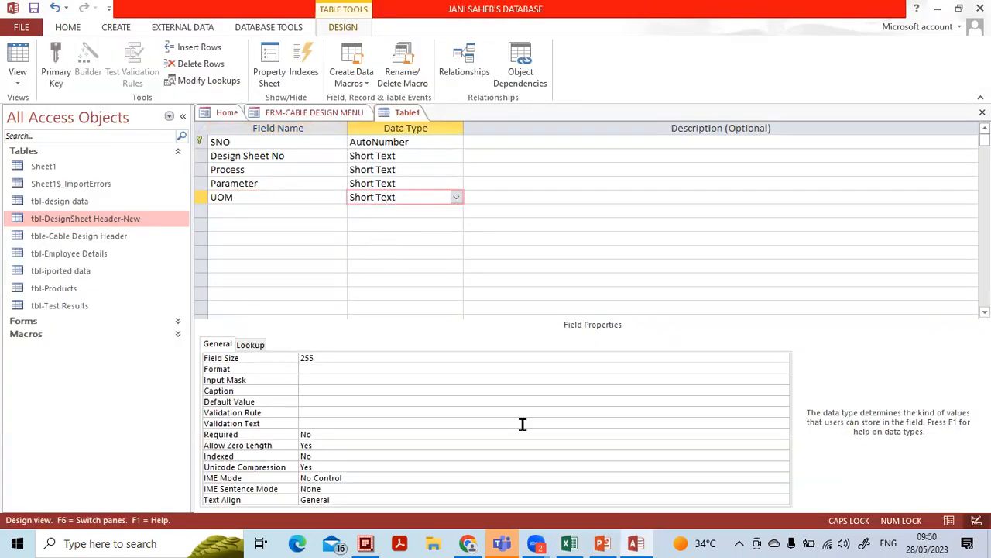
Check the revision headings in rows 9 and 10 of the Excel sheet, and add fields Rev 0 and Rev 1 to the Access table
{"action": "left_click", "coordinate": [635, 543]}
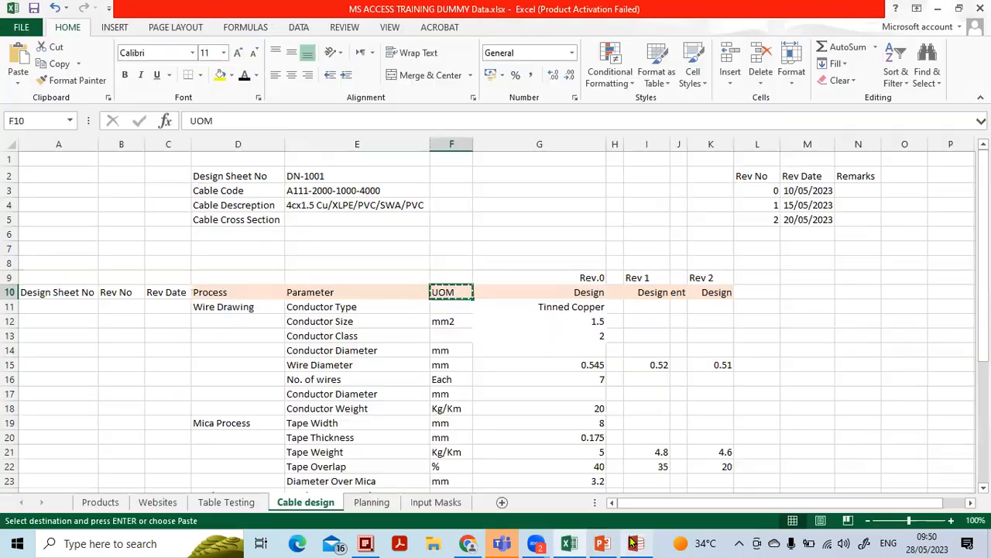
{"action": "left_click", "coordinate": [569, 279]}
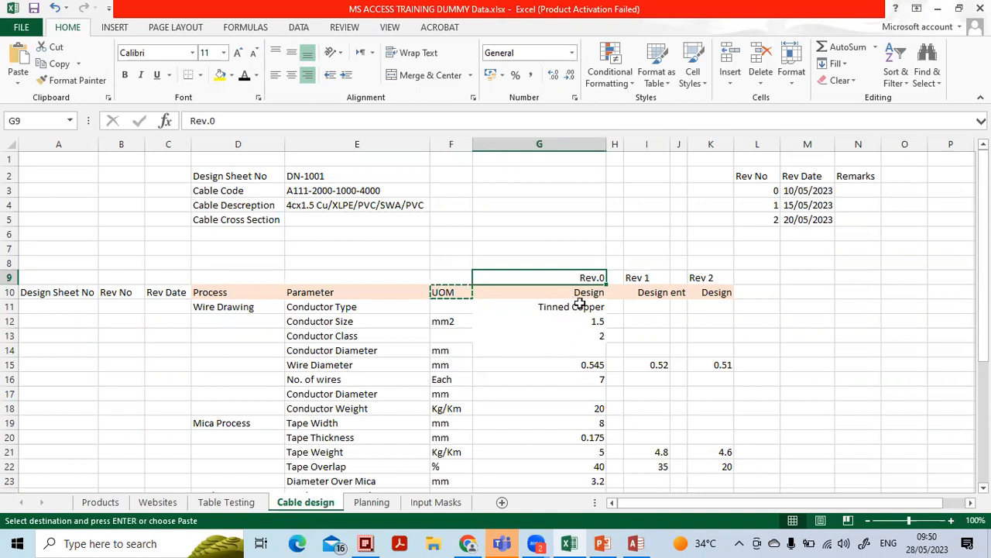
{"action": "left_click", "coordinate": [634, 280]}
{"action": "left_click_drag", "start_coordinate": [637, 291], "coordinate": [709, 295]}
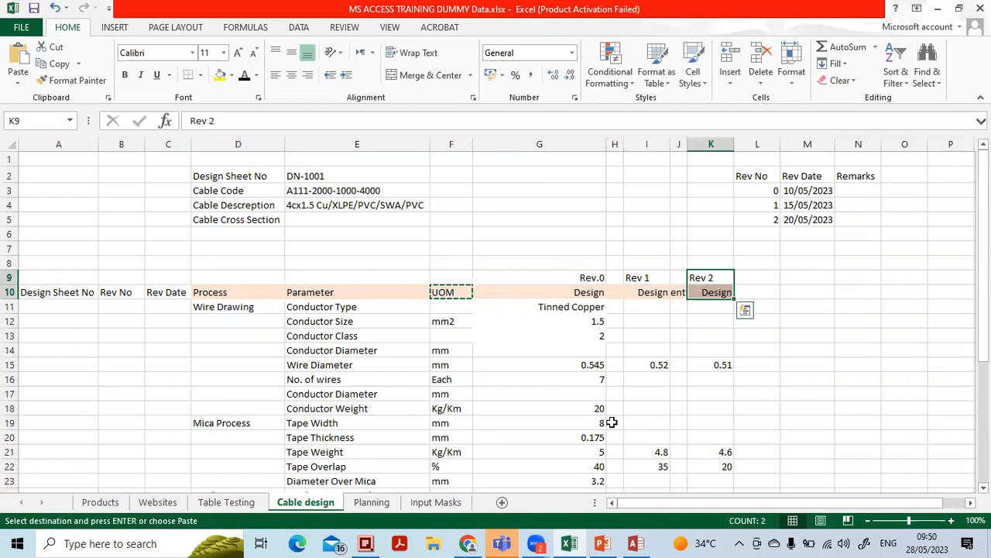
{"action": "left_click", "coordinate": [637, 543]}
{"action": "left_click", "coordinate": [313, 208]}
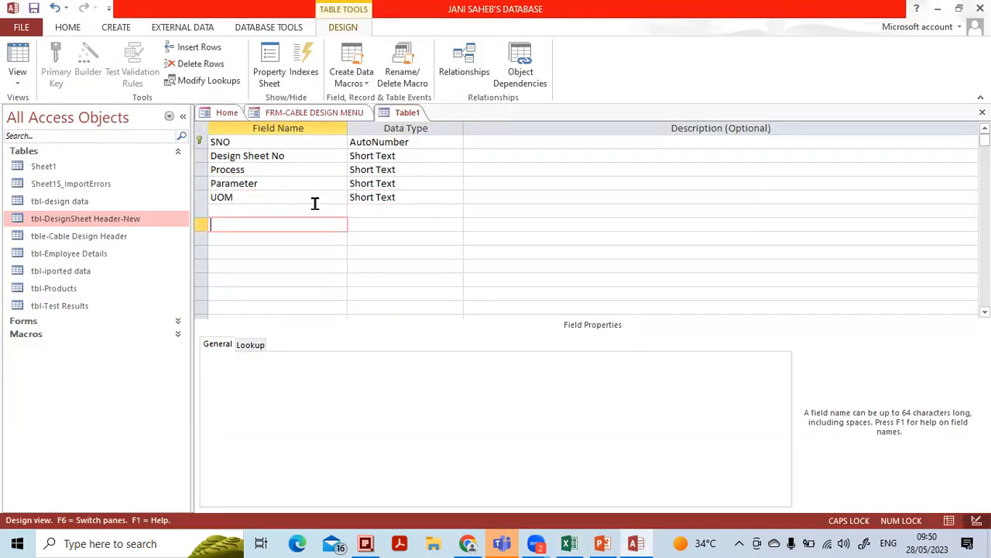
{"action": "type", "text": "r"}
{"action": "key", "text": "Caps_Lock"}
{"action": "type", "text": "ev 0"}
{"action": "key", "text": "Down"}
{"action": "key", "text": "Caps_Lock"}
{"action": "type", "text": "R"}
{"action": "key", "text": "Caps_Lock"}
{"action": "type", "text": "ev"}
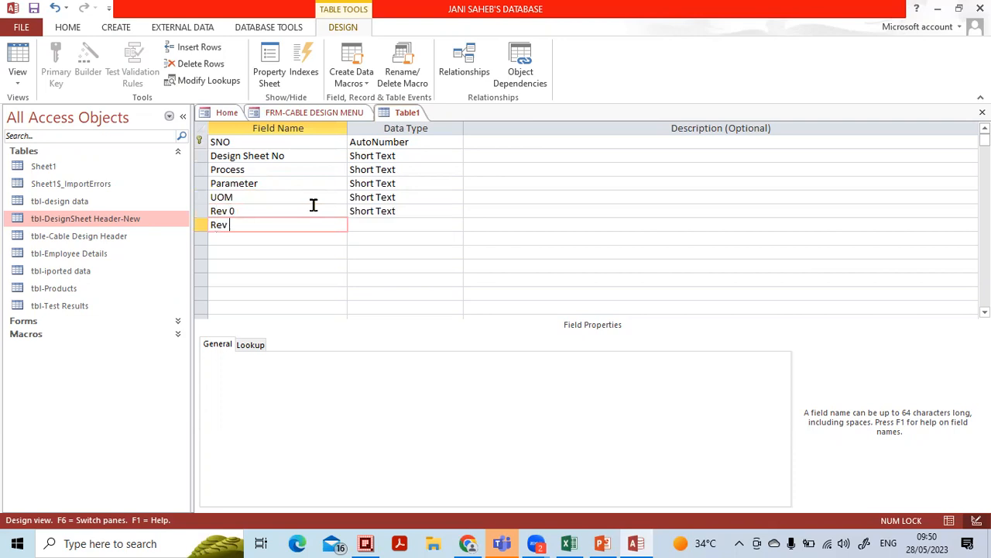
{"action": "type", "text": " 1"}
Add the fields Rev 2 and Rev 3 below Rev 1, keeping the Short Text data type
{"action": "key", "text": "Down"}
{"action": "key", "text": "Caps_Lock"}
{"action": "type", "text": "R"}
{"action": "key", "text": "Caps_Lock"}
{"action": "type", "text": "ev"}
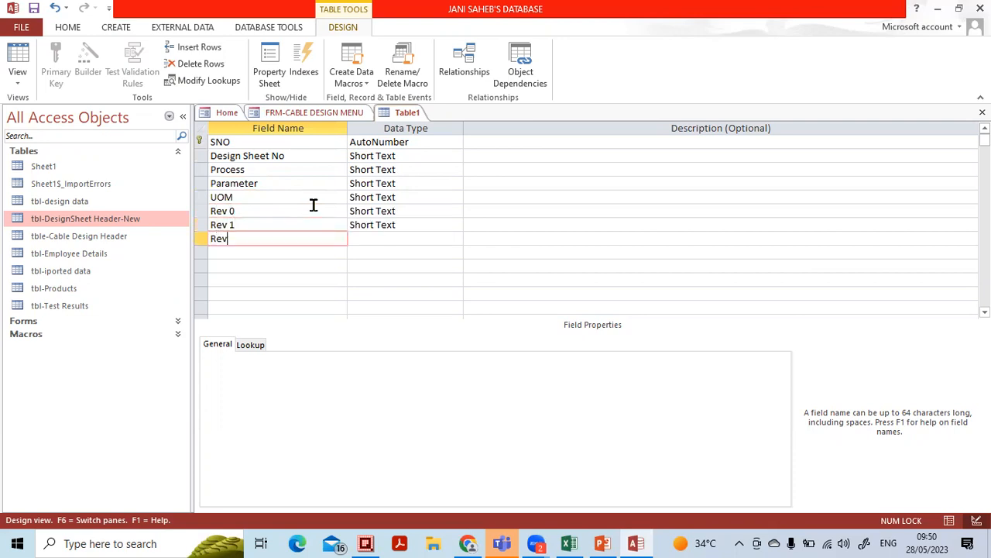
{"action": "key", "text": "Down"}
{"action": "key", "text": "Caps_Lock"}
{"action": "type", "text": "R"}
{"action": "key", "text": "Caps_Lock"}
{"action": "type", "text": "ev"}
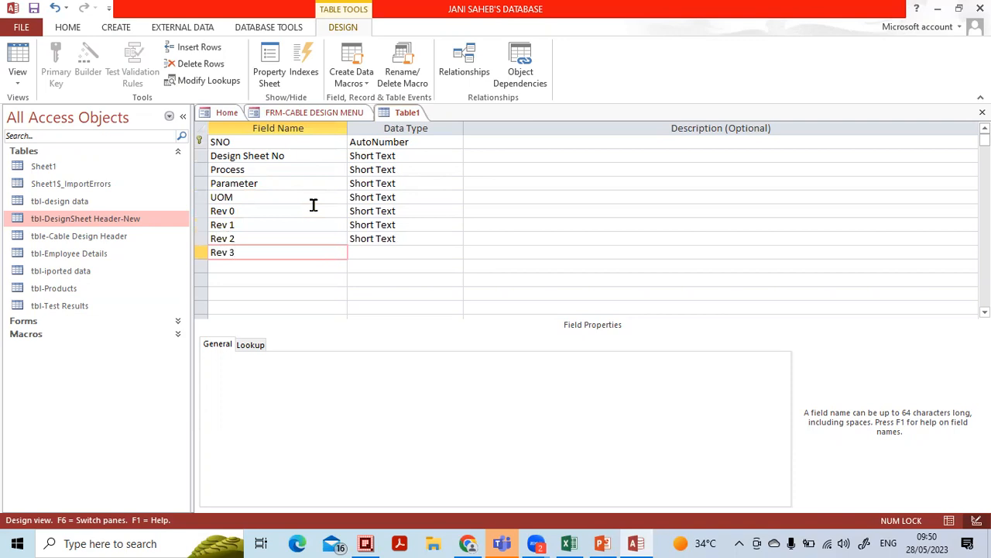
{"action": "key", "text": "Down"}
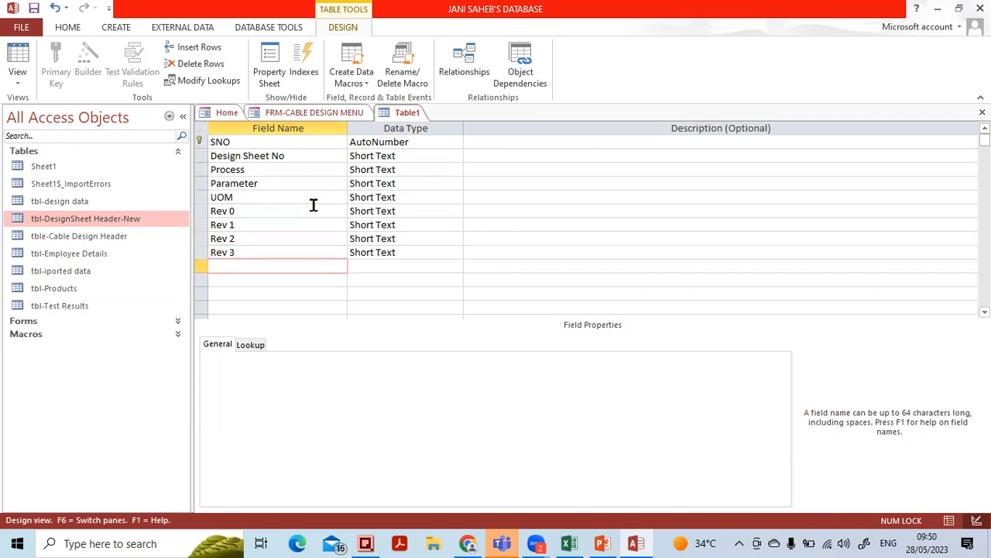
{"action": "left_click", "coordinate": [313, 205]}
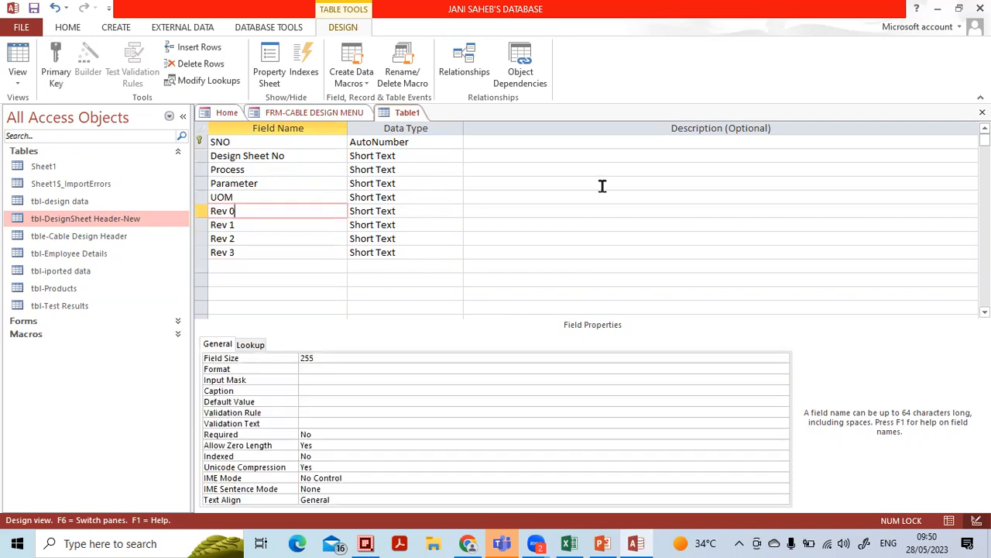
Close the new table's design and save it under the name tbl-Design Data -New
{"action": "left_click", "coordinate": [983, 113]}
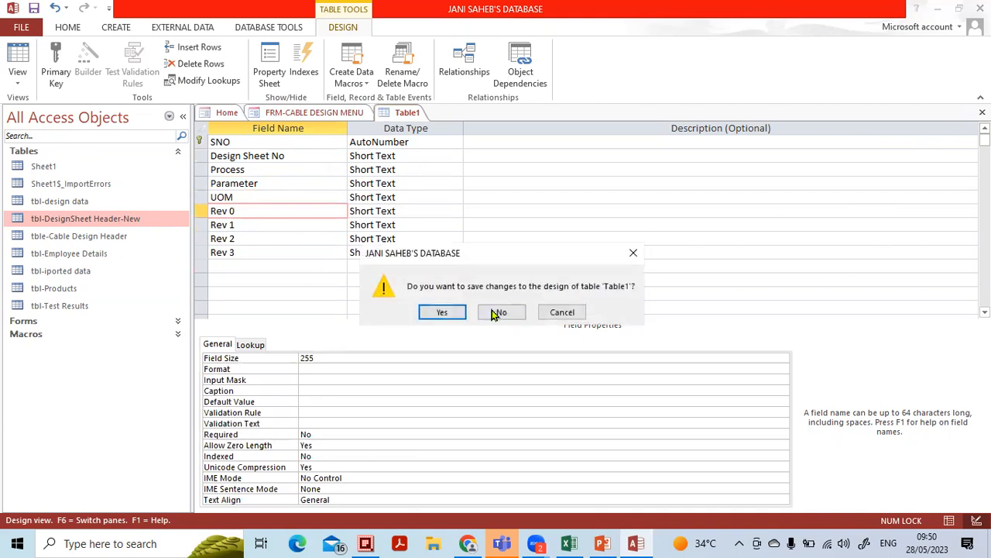
{"action": "left_click", "coordinate": [442, 312]}
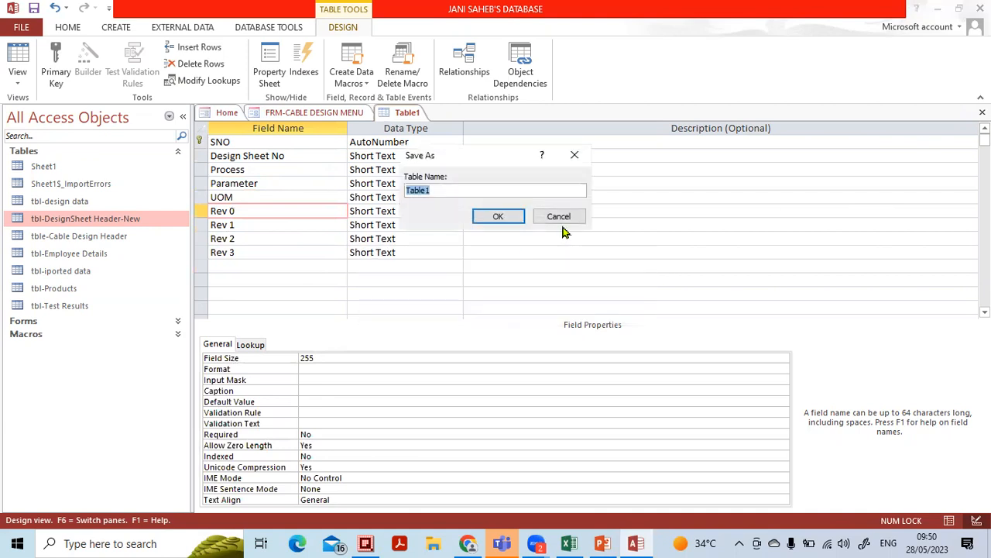
{"action": "type", "text": "t"}
{"action": "key", "text": "Caps_Lock"}
{"action": "type", "text": "bl-D"}
{"action": "key", "text": "Caps_Lock"}
{"action": "type", "text": "es"}
{"action": "key", "text": "Caps_Lock"}
{"action": "type", "text": "D"}
{"action": "key", "text": "Caps_Lock"}
{"action": "type", "text": "ata -"}
{"action": "key", "text": "Caps_Lock"}
{"action": "type", "text": "N"}
{"action": "key", "text": "Caps_Lock"}
{"action": "type", "text": "ew"}
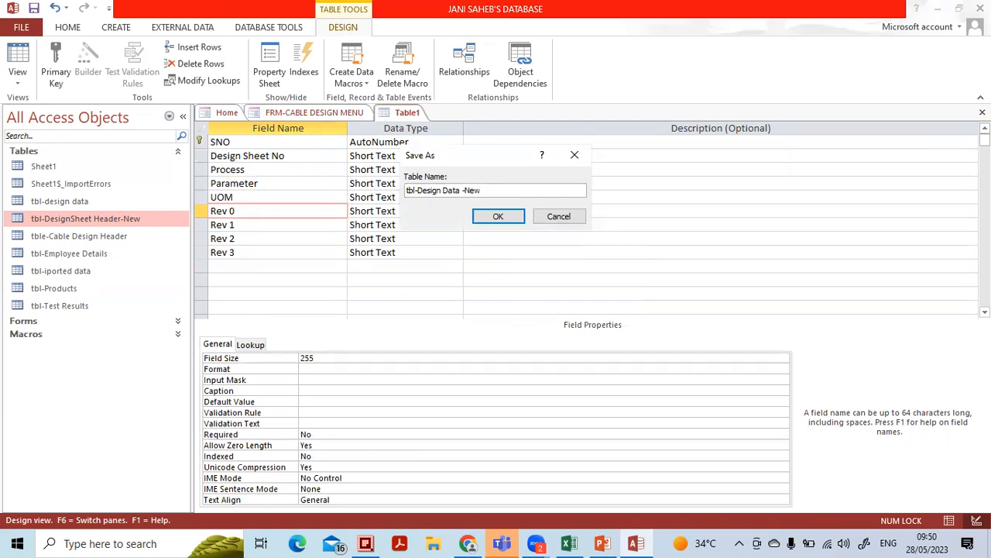
{"action": "key", "text": "Return"}
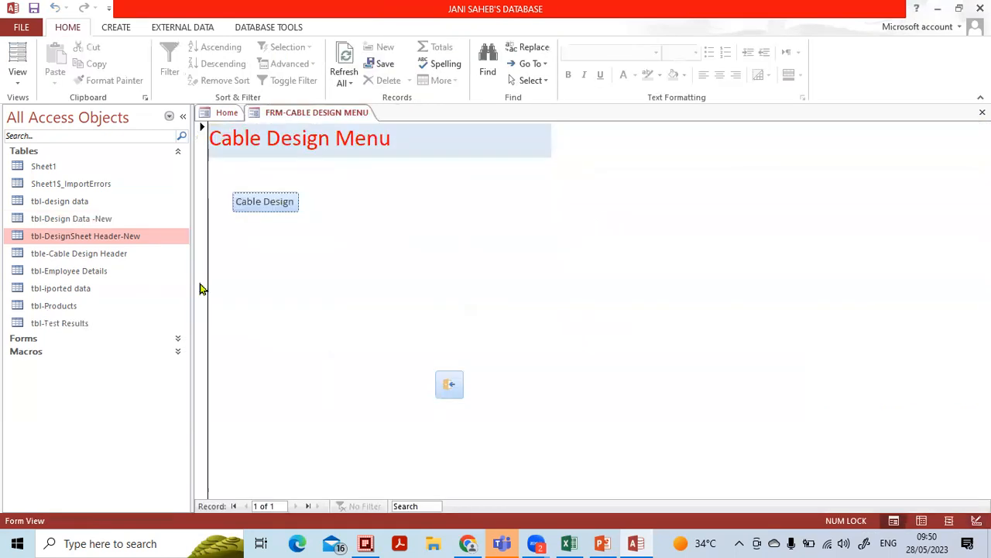
Open tbl-Design Data -New in Datasheet view and widen the Design Sheet No column to fit its full heading
{"action": "left_click", "coordinate": [59, 223]}
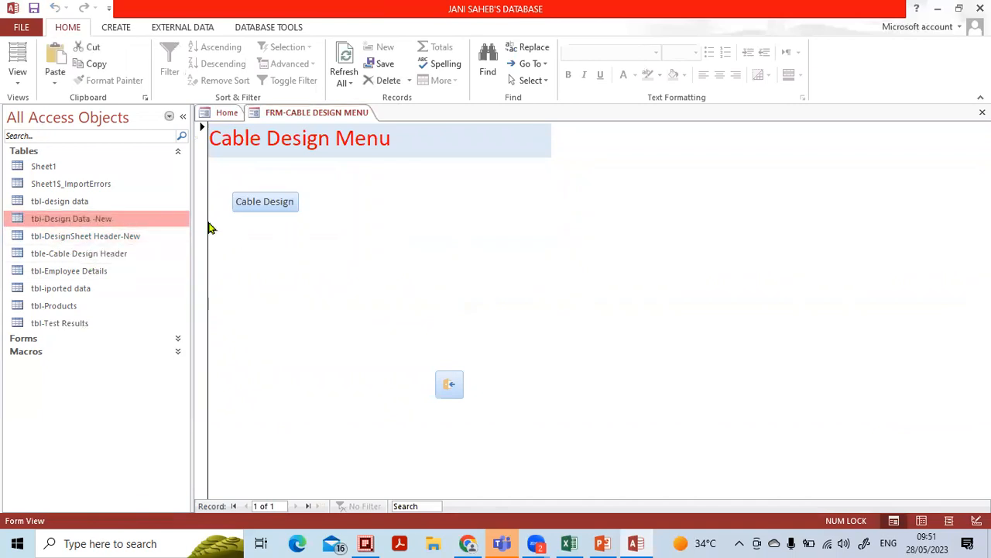
{"action": "double_click", "coordinate": [136, 225]}
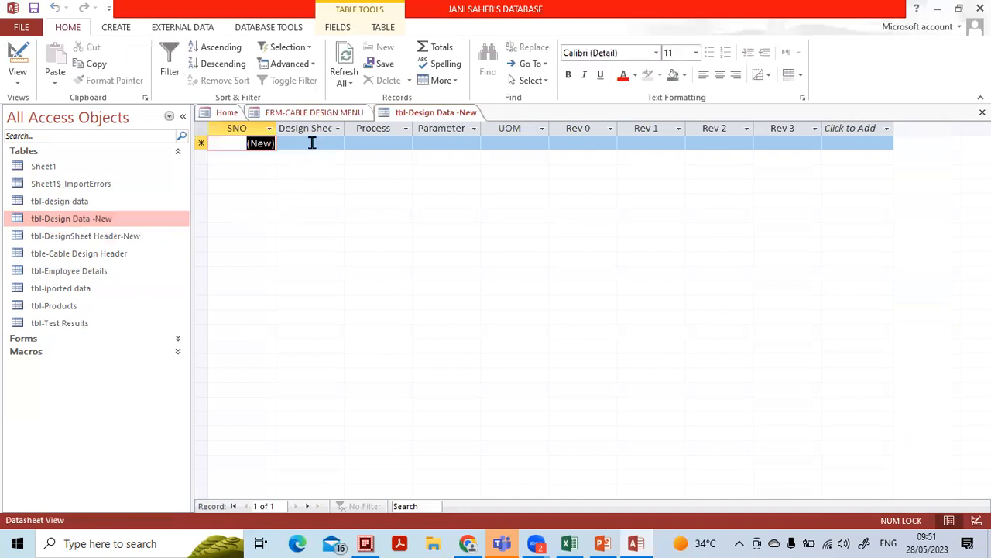
{"action": "double_click", "coordinate": [349, 132]}
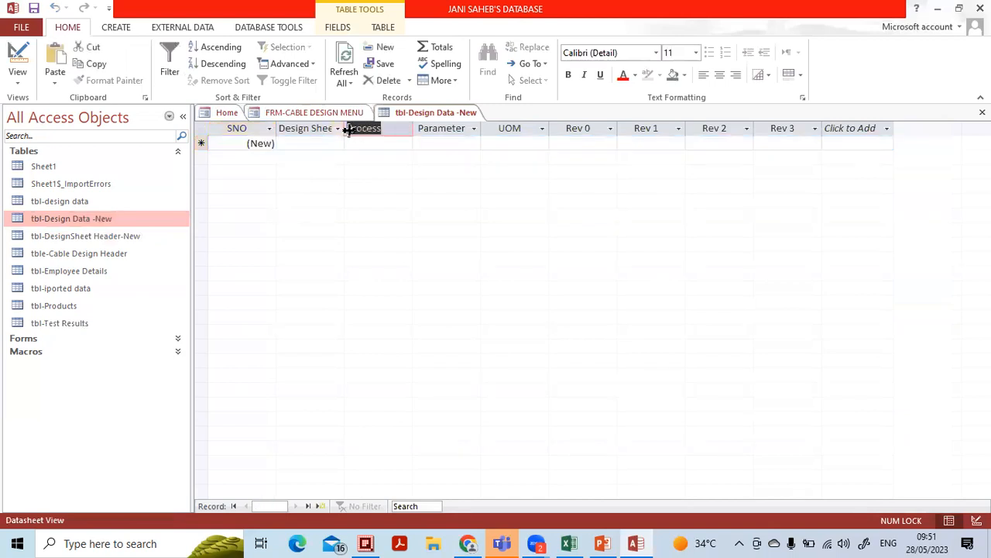
{"action": "double_click", "coordinate": [345, 130]}
{"action": "double_click", "coordinate": [511, 128]}
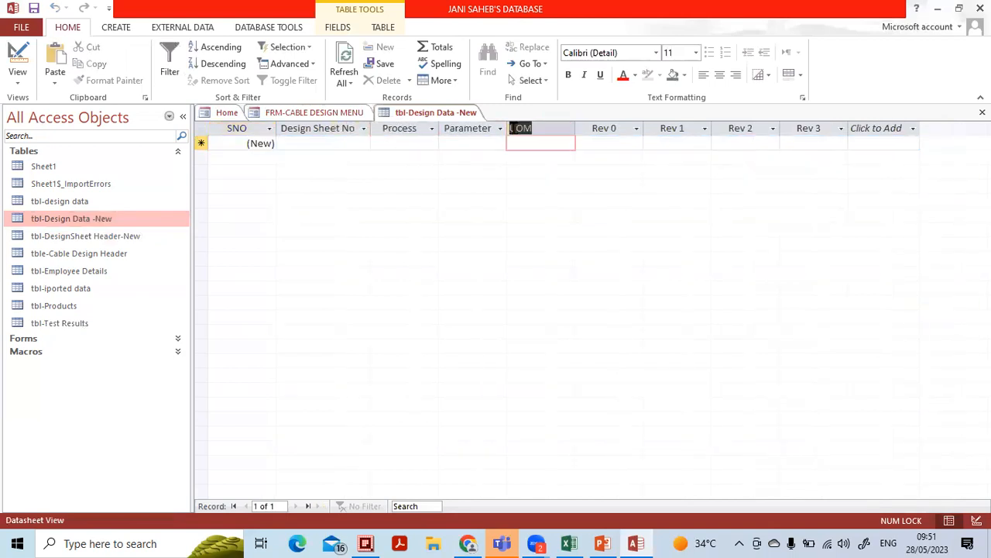
Close the tbl-Design Data -New table and save its layout changes
{"action": "double_click", "coordinate": [508, 128]}
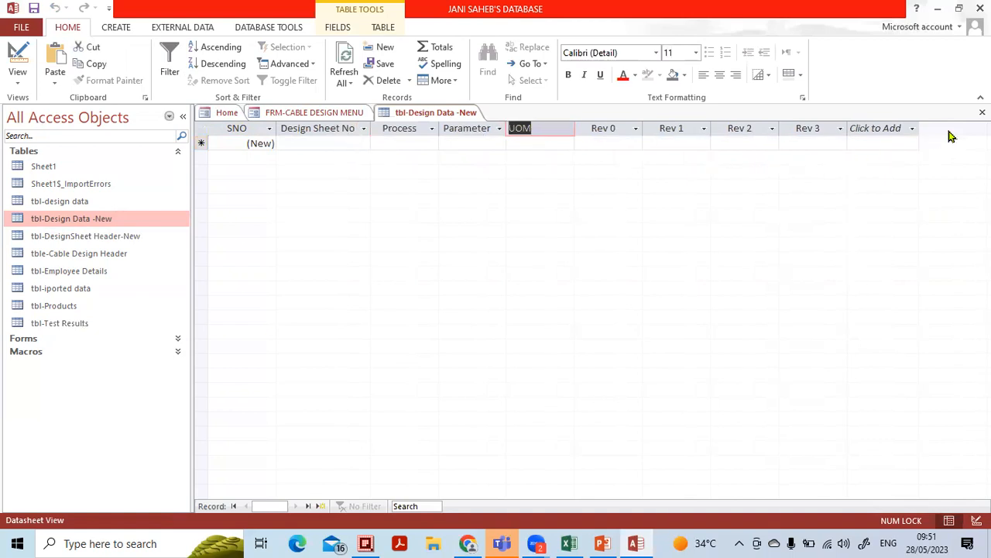
{"action": "left_click", "coordinate": [982, 112]}
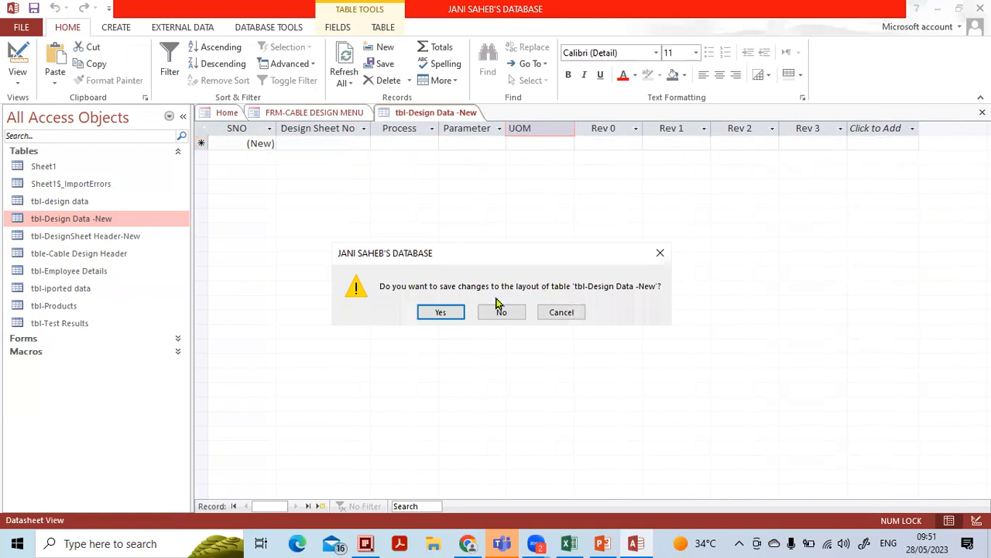
{"action": "left_click", "coordinate": [454, 312]}
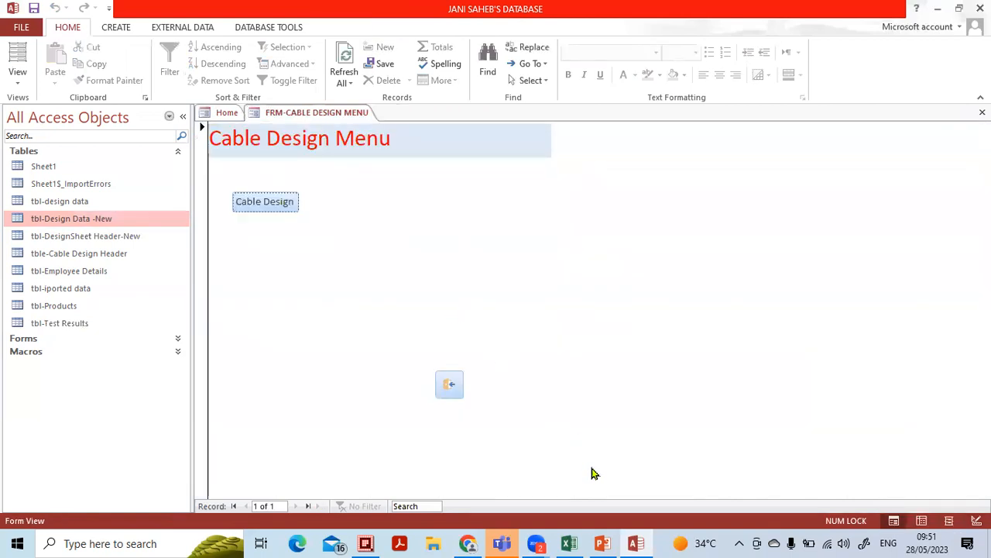
Switch to the Excel workbook and examine the design sheet header, the process parameter headings and the revision list on the Cable design sheet
{"action": "left_click", "coordinate": [572, 542]}
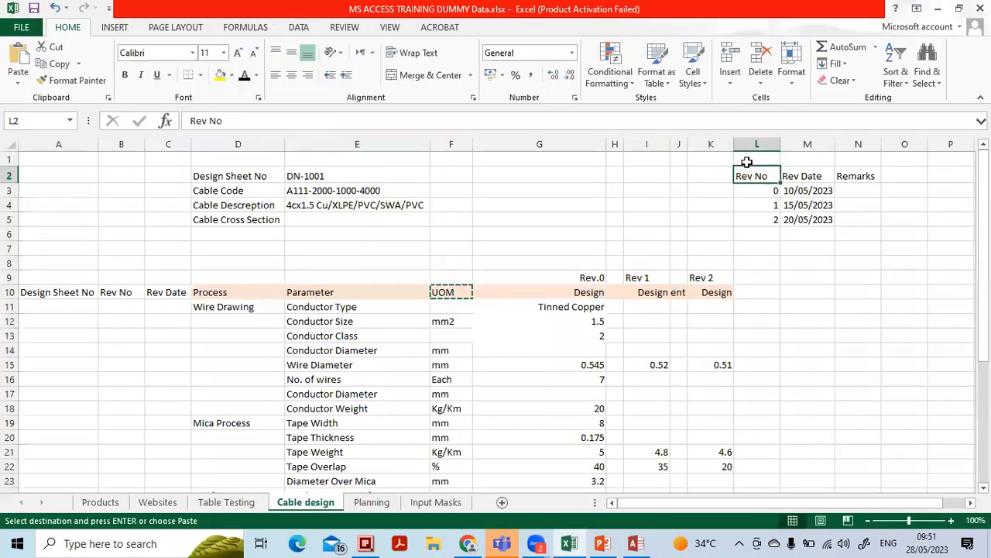
{"action": "left_click_drag", "start_coordinate": [763, 155], "coordinate": [862, 233]}
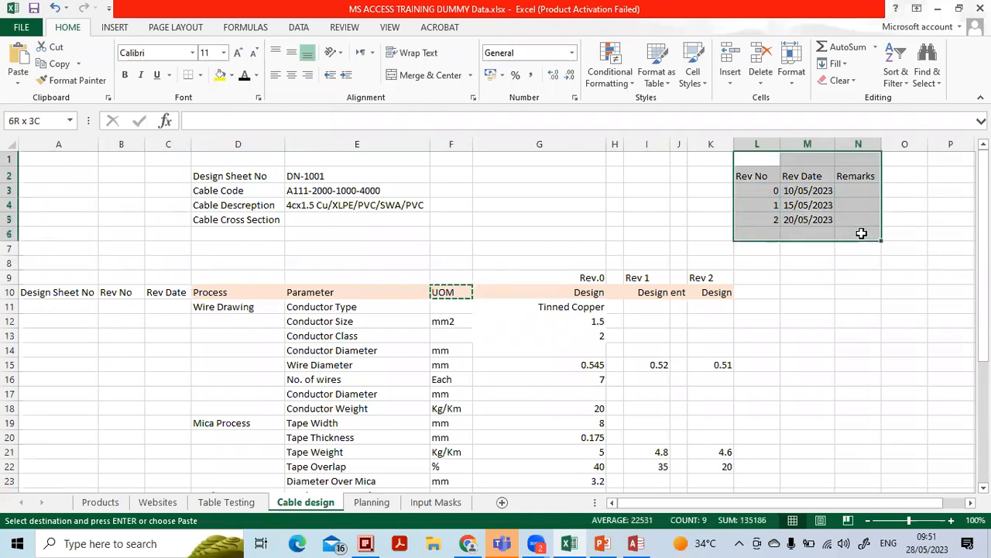
{"action": "left_click", "coordinate": [798, 220]}
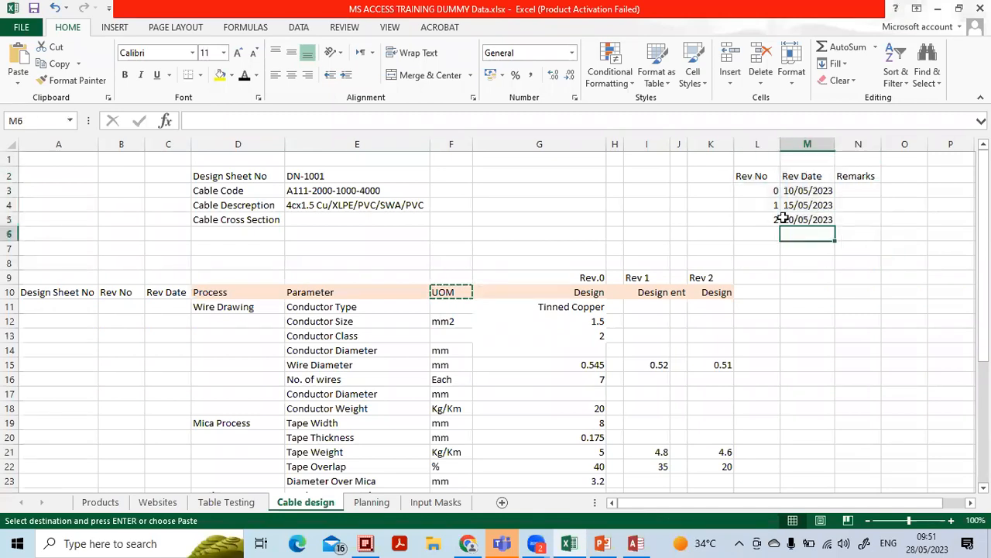
{"action": "left_click", "coordinate": [705, 206]}
{"action": "left_click_drag", "start_coordinate": [154, 172], "coordinate": [422, 235]}
{"action": "left_click_drag", "start_coordinate": [36, 292], "coordinate": [748, 276]}
{"action": "left_click_drag", "start_coordinate": [752, 178], "coordinate": [871, 213]}
{"action": "left_click", "coordinate": [637, 204]}
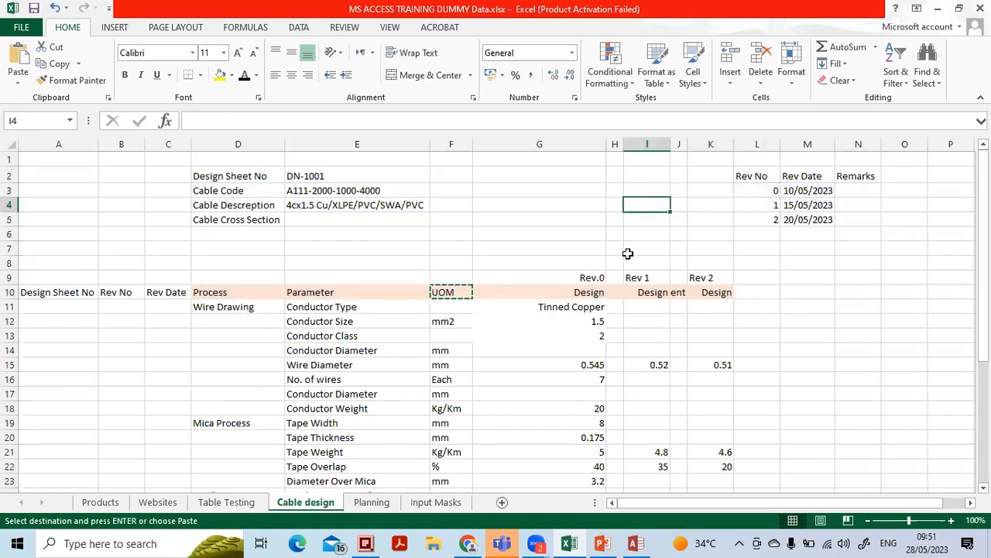
Switch back to the Access database and start a new table in Design View
{"action": "left_click", "coordinate": [635, 543]}
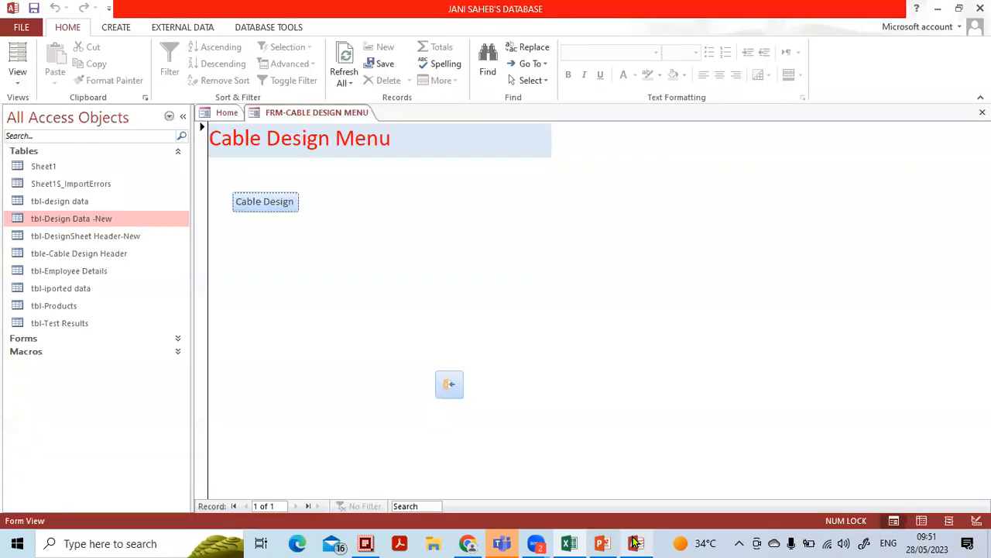
{"action": "left_click", "coordinate": [124, 31]}
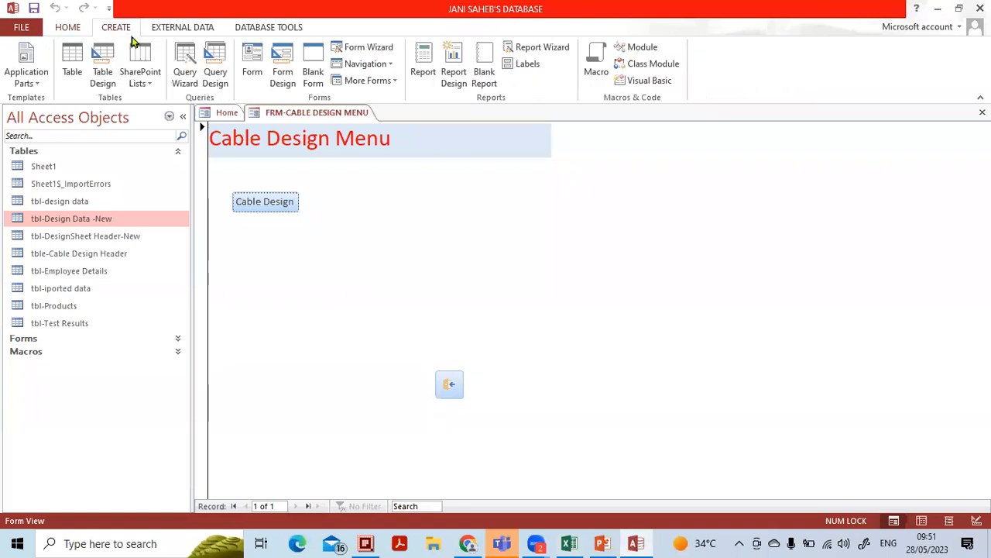
{"action": "left_click", "coordinate": [104, 81]}
Add an AutoNumber field named SLNO to the new table and make it the primary key
{"action": "key", "text": "Caps_Lock"}
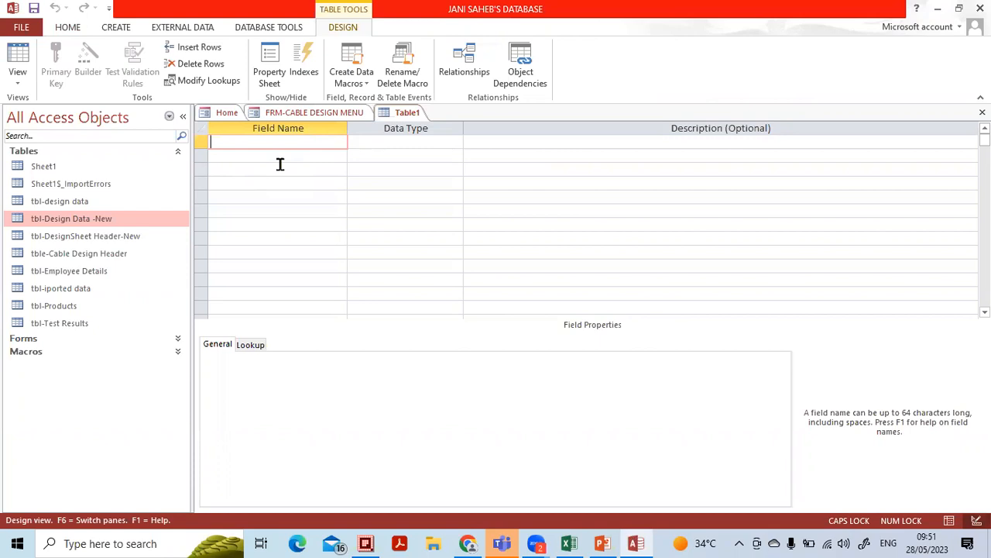
{"action": "type", "text": "SLNO"}
{"action": "key", "text": "Tab"}
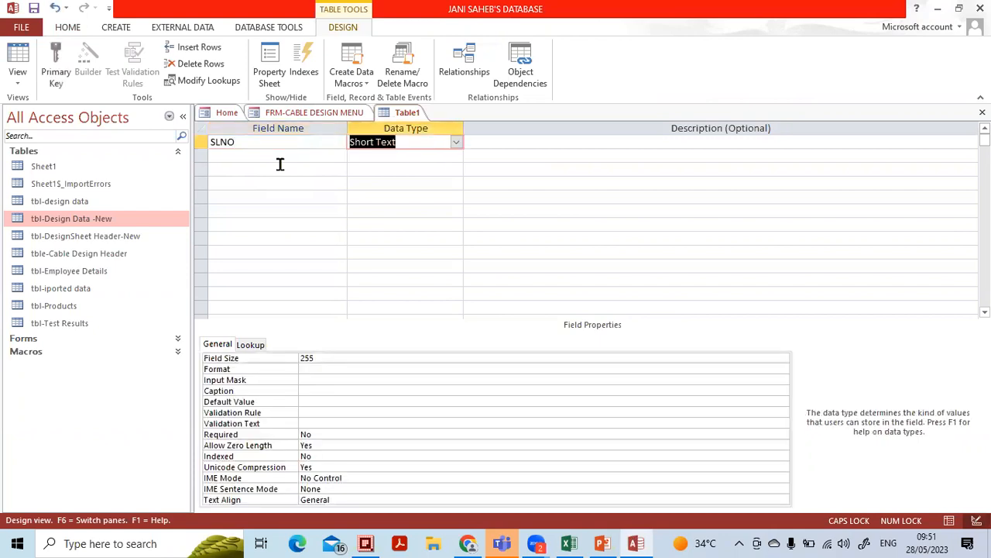
{"action": "left_click", "coordinate": [457, 142]}
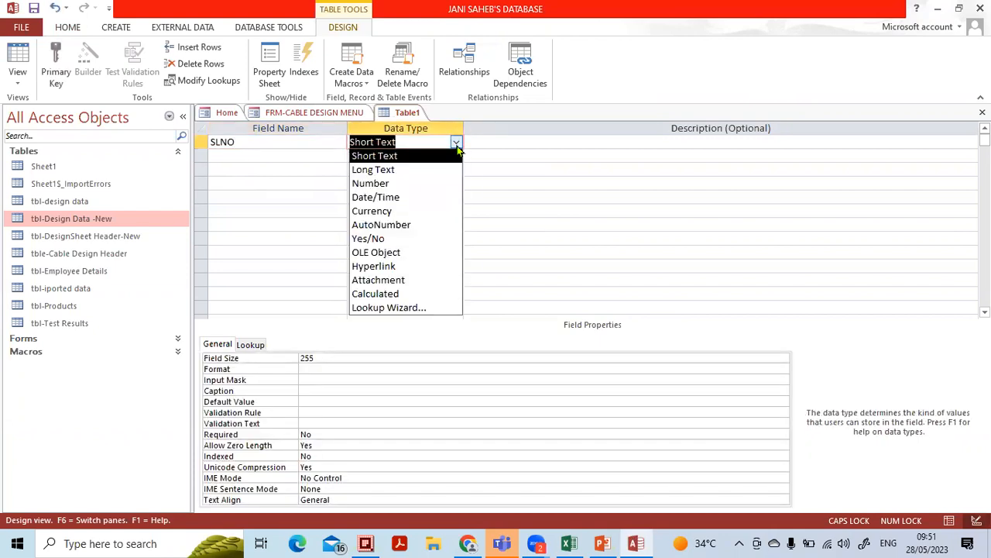
{"action": "left_click", "coordinate": [416, 225]}
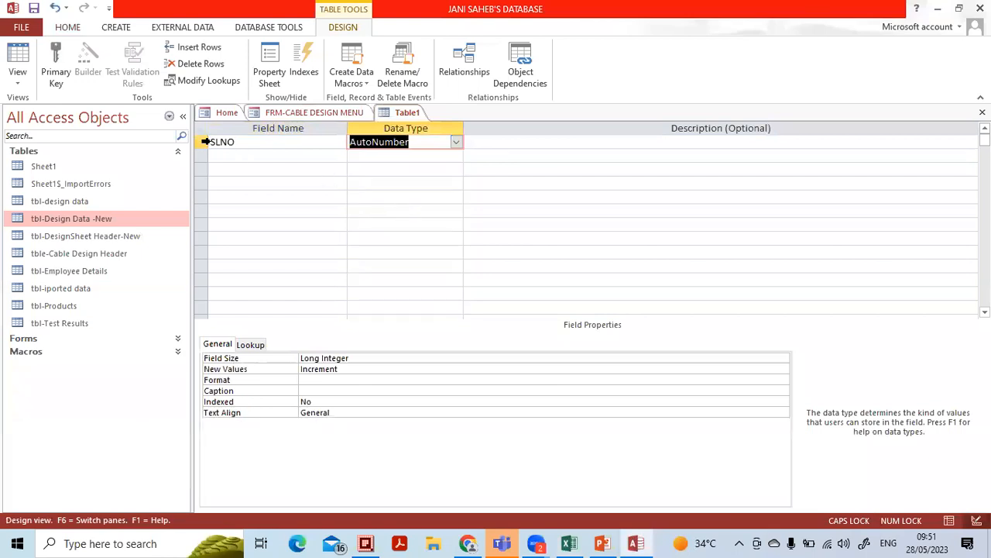
{"action": "left_click", "coordinate": [203, 142]}
{"action": "left_click", "coordinate": [56, 68]}
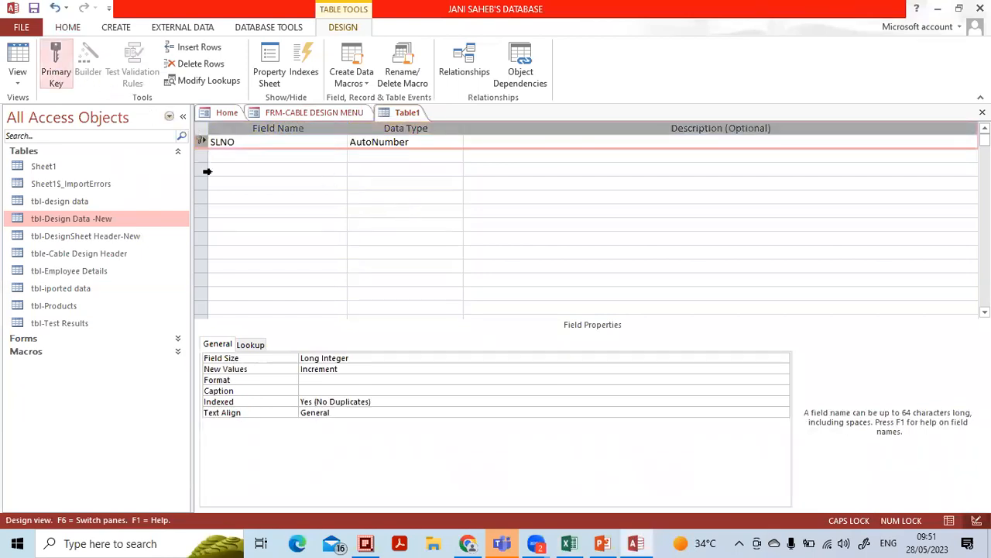
{"action": "left_click", "coordinate": [265, 155]}
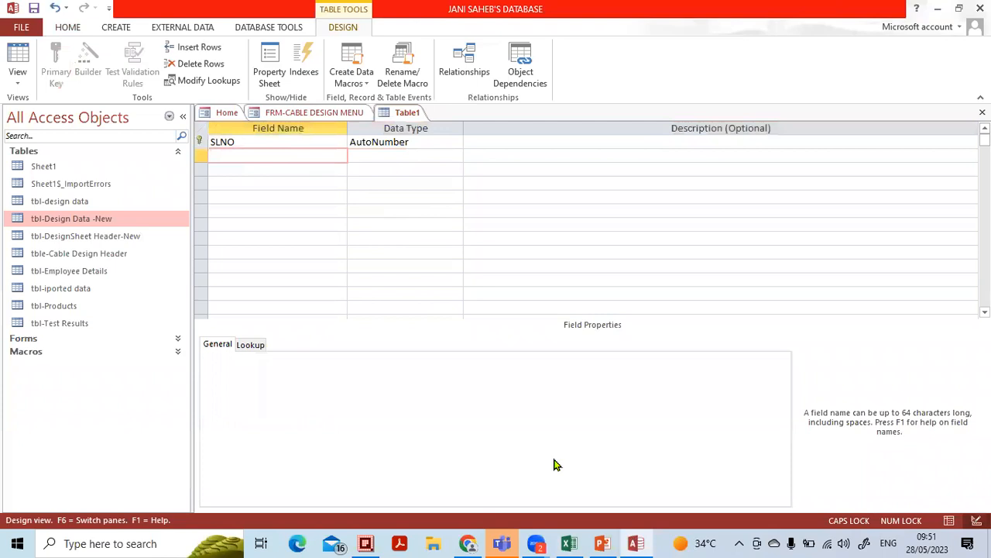
In the Excel workbook, copy the Design Sheet No heading into K2 beside Rev No and fit column K to its contents
{"action": "left_click", "coordinate": [573, 543]}
{"action": "left_click_drag", "start_coordinate": [751, 192], "coordinate": [812, 219]}
{"action": "left_click_drag", "start_coordinate": [268, 179], "coordinate": [325, 220]}
{"action": "left_click", "coordinate": [230, 172]}
{"action": "key", "text": "ctrl+c"}
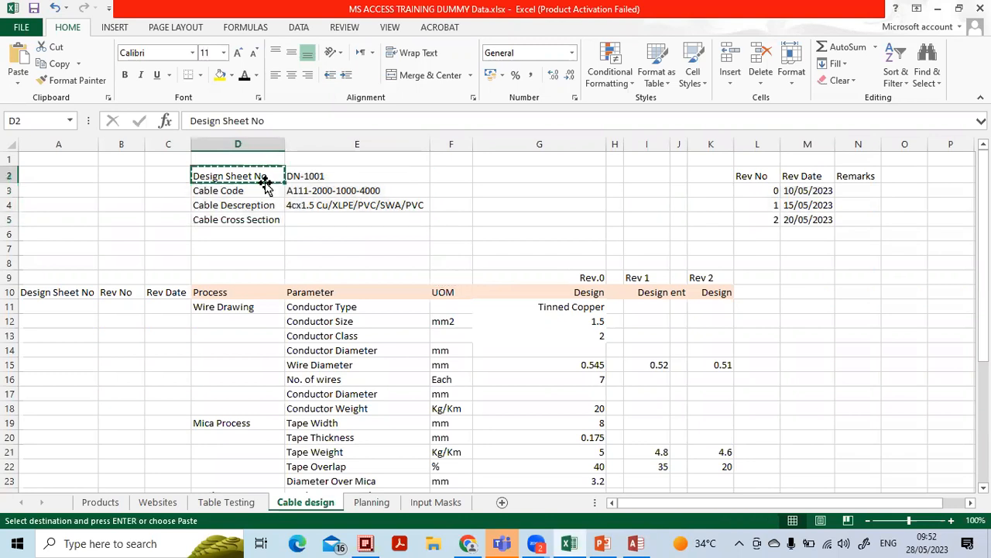
{"action": "left_click", "coordinate": [712, 178]}
{"action": "key", "text": "ctrl+v"}
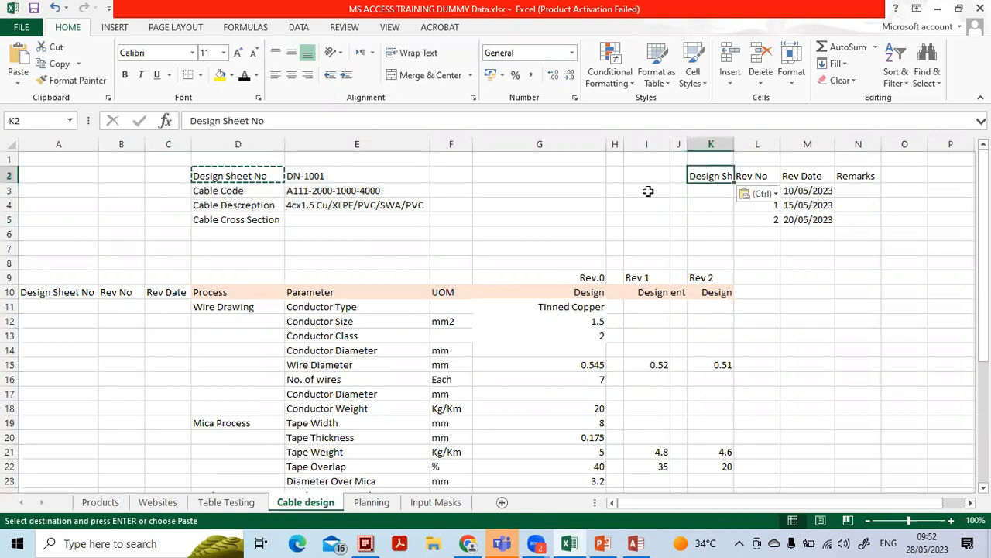
{"action": "double_click", "coordinate": [736, 148]}
{"action": "left_click", "coordinate": [631, 193]}
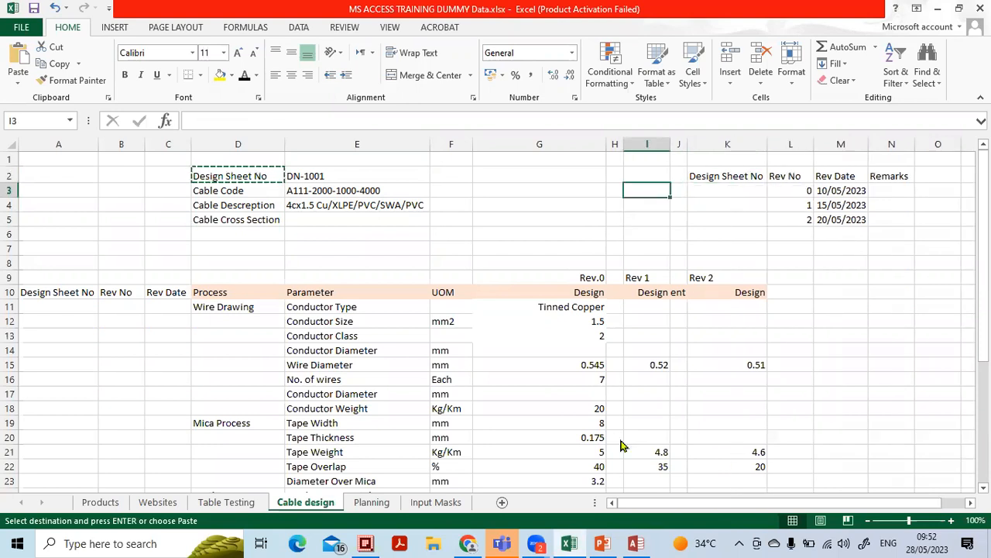
Return to the Access table design and paste Design Sheet No as the second field name, with the Short Text type
{"action": "left_click", "coordinate": [636, 543]}
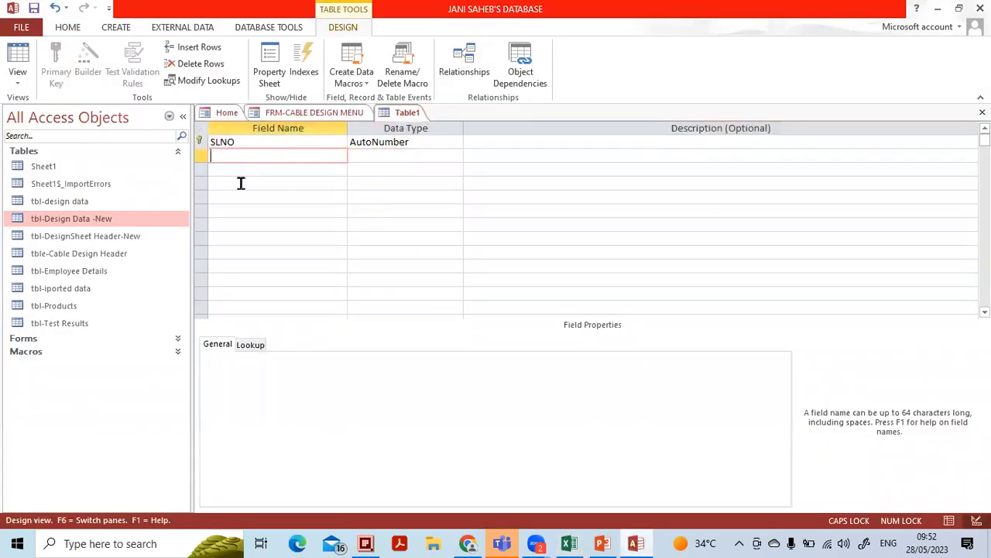
{"action": "left_click", "coordinate": [636, 543]}
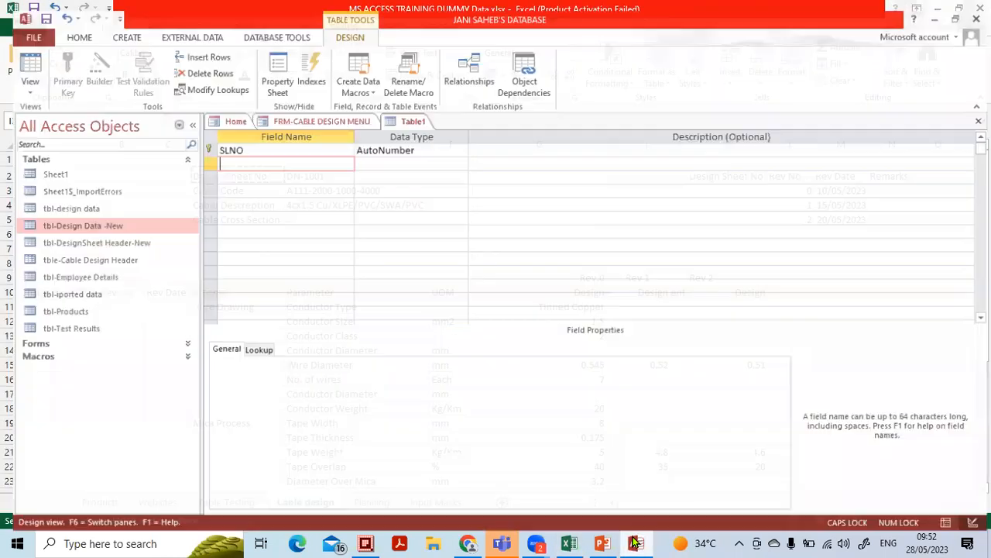
{"action": "key", "text": "ctrl+v"}
{"action": "left_click", "coordinate": [374, 155]}
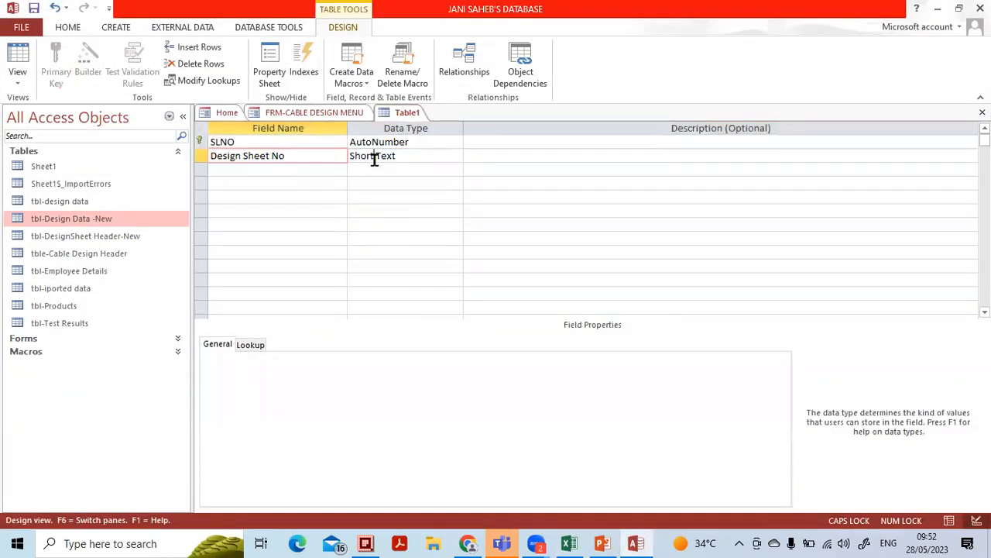
Set the Design Sheet No field's size to 10 and its input mask to >L9999
{"action": "left_click", "coordinate": [313, 358]}
{"action": "left_click", "coordinate": [284, 358]}
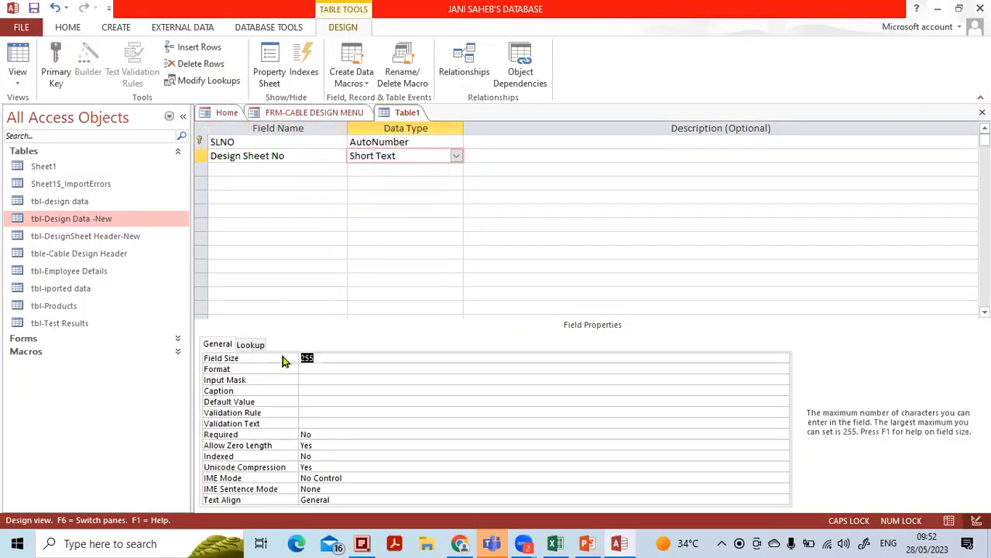
{"action": "type", "text": "10"}
{"action": "key", "text": "Return"}
{"action": "key", "text": "Return"}
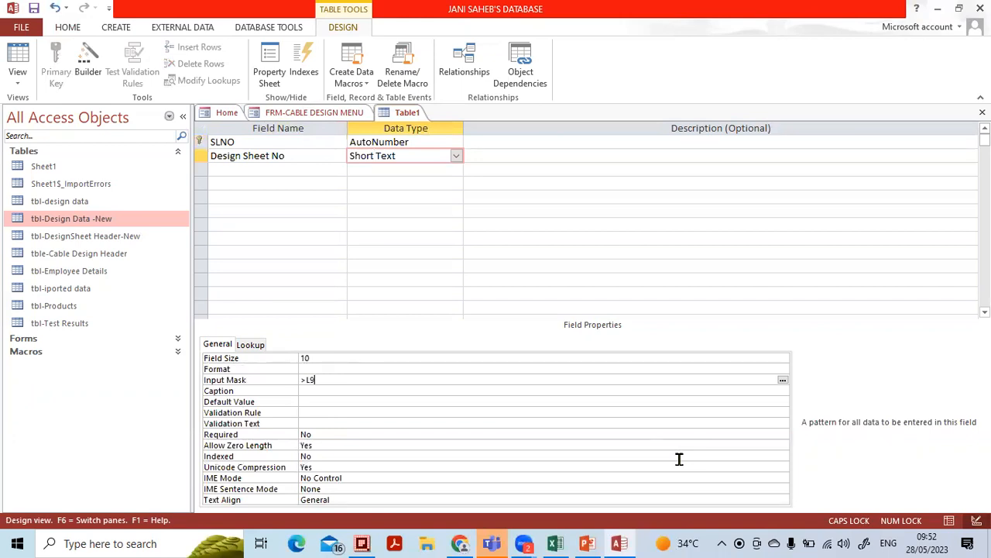
{"action": "key", "text": "Return"}
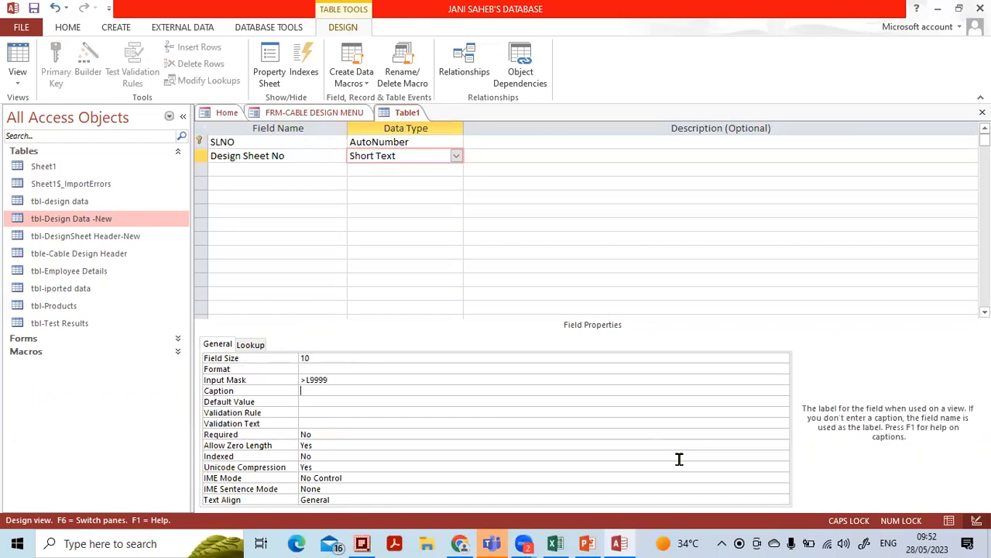
Add a field named Rev No with the Number data type below Design Sheet No
{"action": "left_click", "coordinate": [277, 167]}
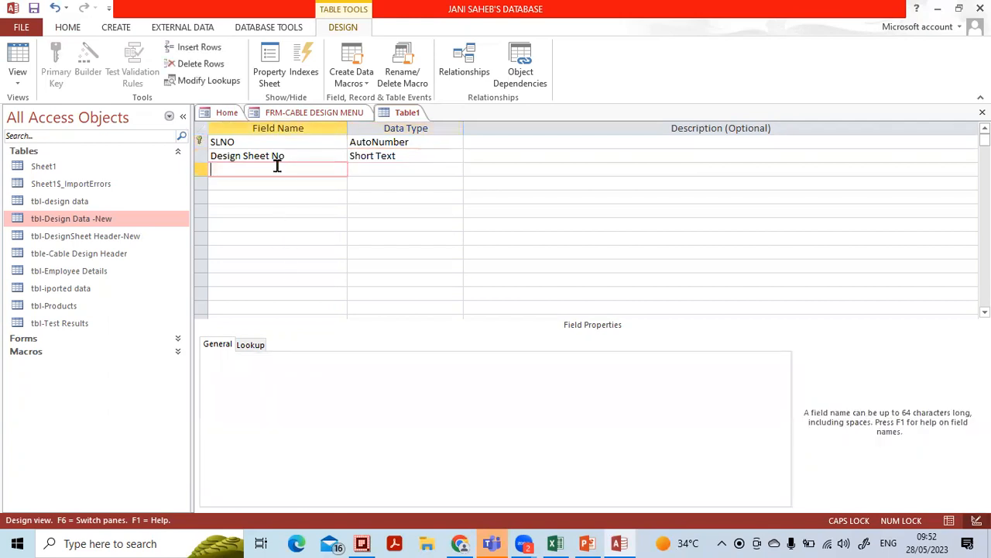
{"action": "type", "text": "R"}
{"action": "key", "text": "Caps_Lock"}
{"action": "type", "text": "e"}
{"action": "key", "text": "Tab"}
{"action": "type", "text": "n"}
Add a field named Rev Date with the Date/Time data type and go to its Format property
{"action": "key", "text": "Down"}
{"action": "key", "text": "shift+Tab"}
{"action": "key", "text": "Caps_Lock"}
{"action": "type", "text": "Re"}
{"action": "key", "text": "Caps_Lock"}
{"action": "type", "text": "v"}
{"action": "key", "text": "Caps_Lock"}
{"action": "type", "text": "D"}
{"action": "key", "text": "Caps_Lock"}
{"action": "type", "text": "at"}
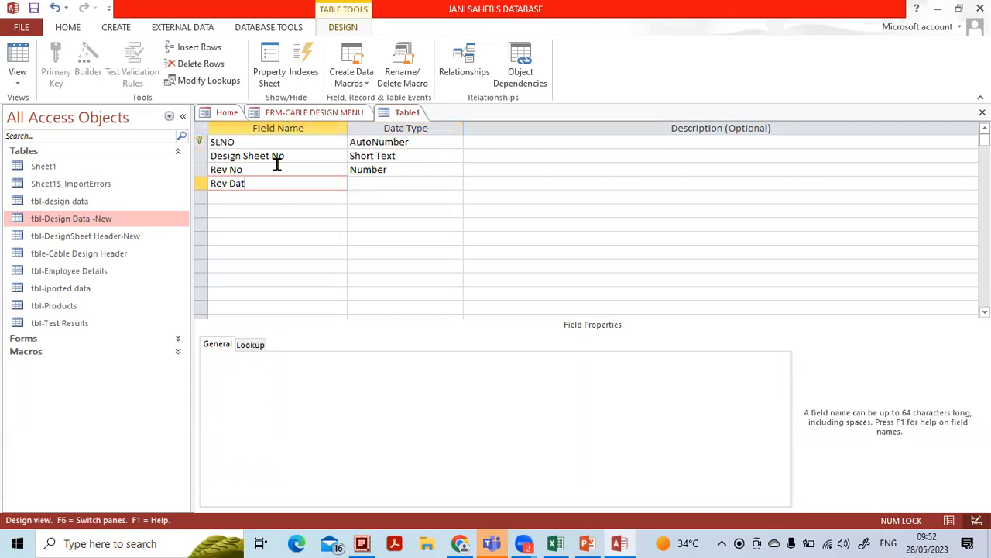
{"action": "type", "text": "e"}
{"action": "key", "text": "Tab"}
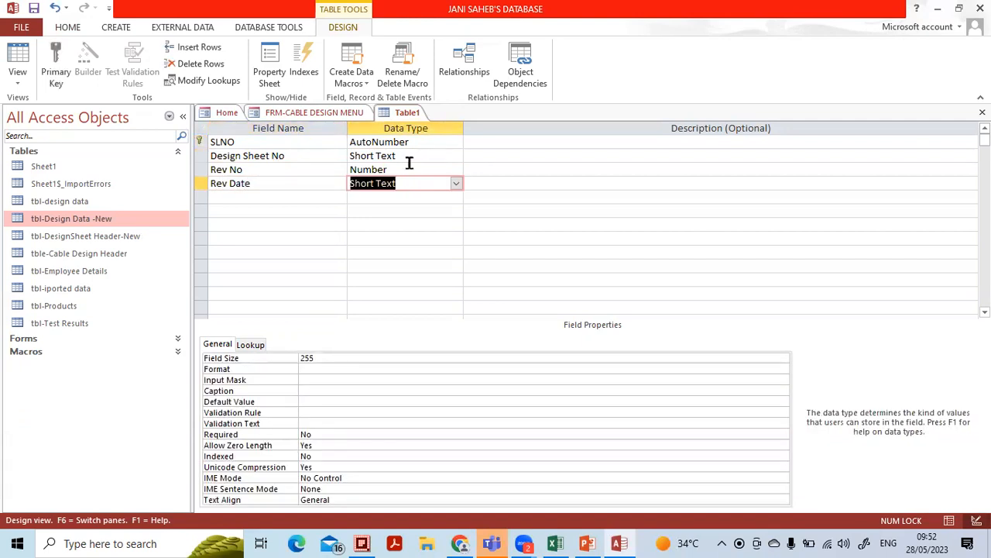
{"action": "left_click", "coordinate": [456, 183]}
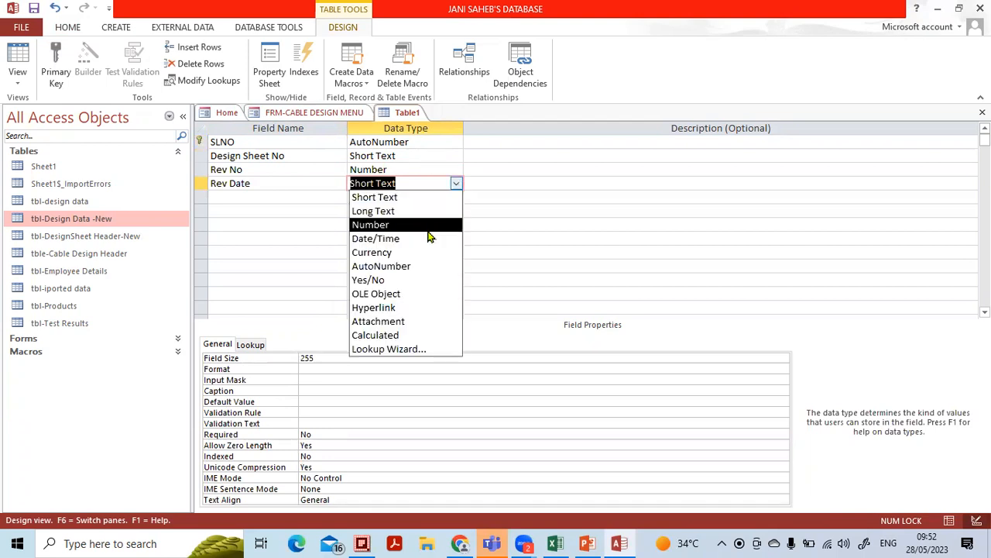
{"action": "left_click", "coordinate": [428, 239]}
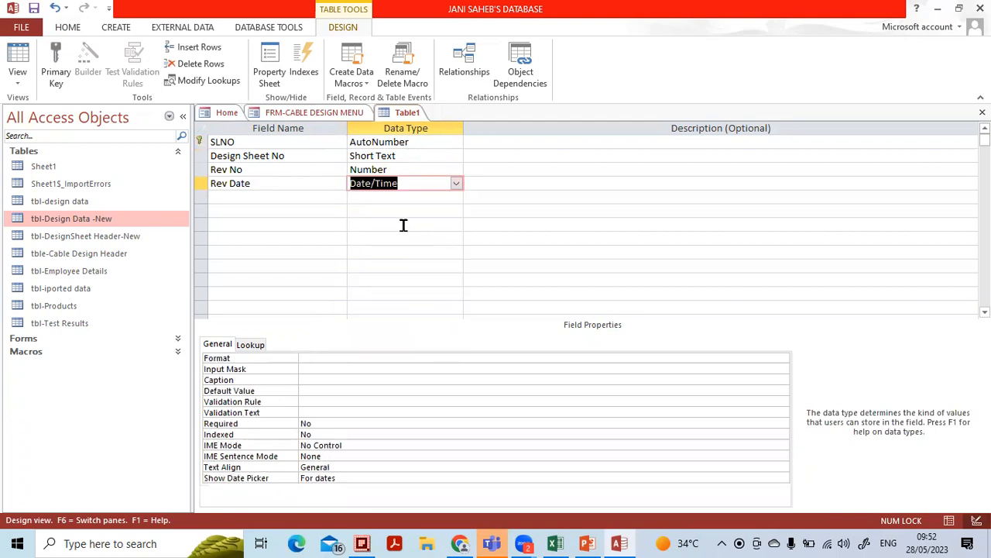
{"action": "left_click", "coordinate": [323, 357]}
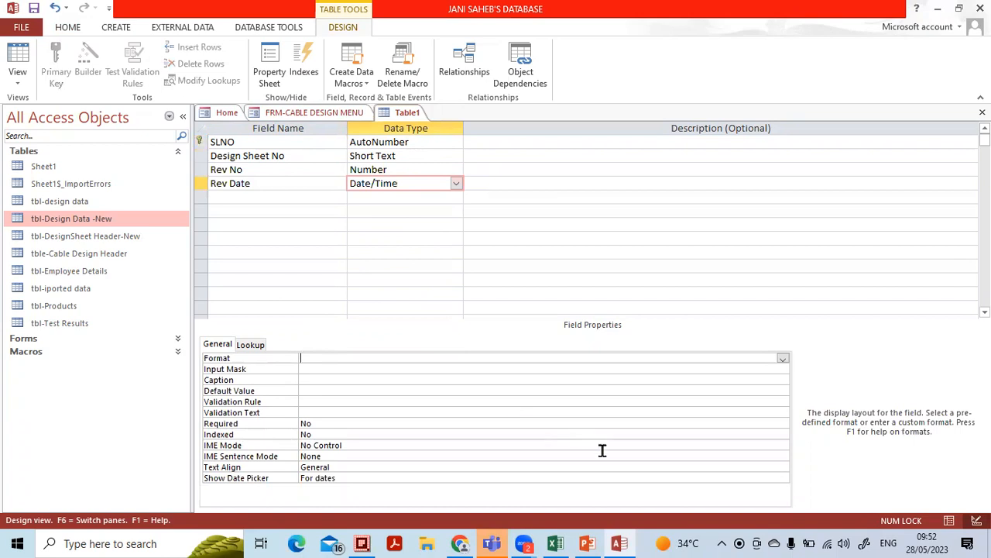
{"action": "mouse_move", "coordinate": [309, 308]}
{"action": "left_mouse_down"}
{"action": "mouse_move", "coordinate": [204, 341]}
{"action": "mouse_move", "coordinate": [295, 369]}
{"action": "mouse_move", "coordinate": [316, 296]}
{"action": "mouse_move", "coordinate": [320, 316]}
{"action": "left_mouse_up"}
{"action": "left_click_drag", "start_coordinate": [241, 360], "coordinate": [274, 334]}
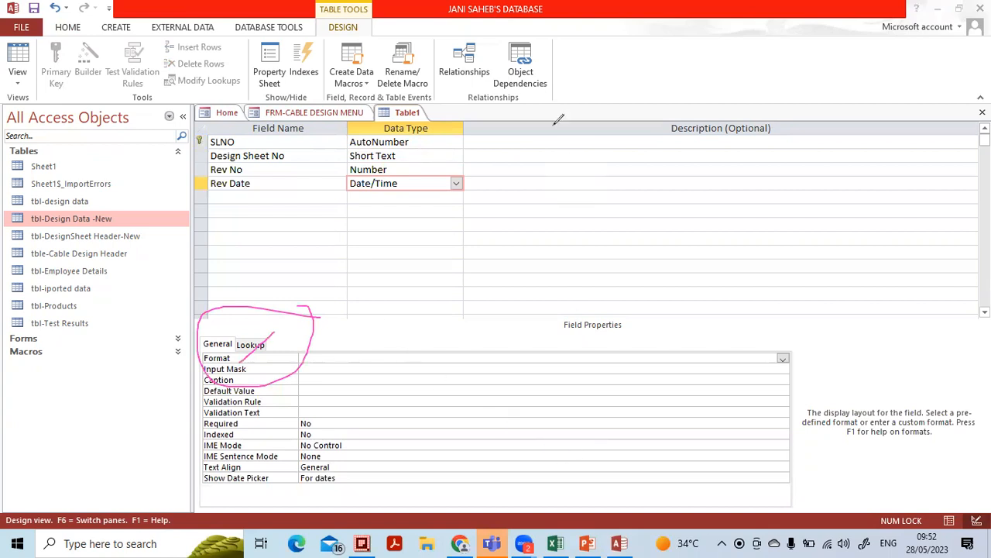
{"action": "left_click_drag", "start_coordinate": [284, 313], "coordinate": [312, 310]}
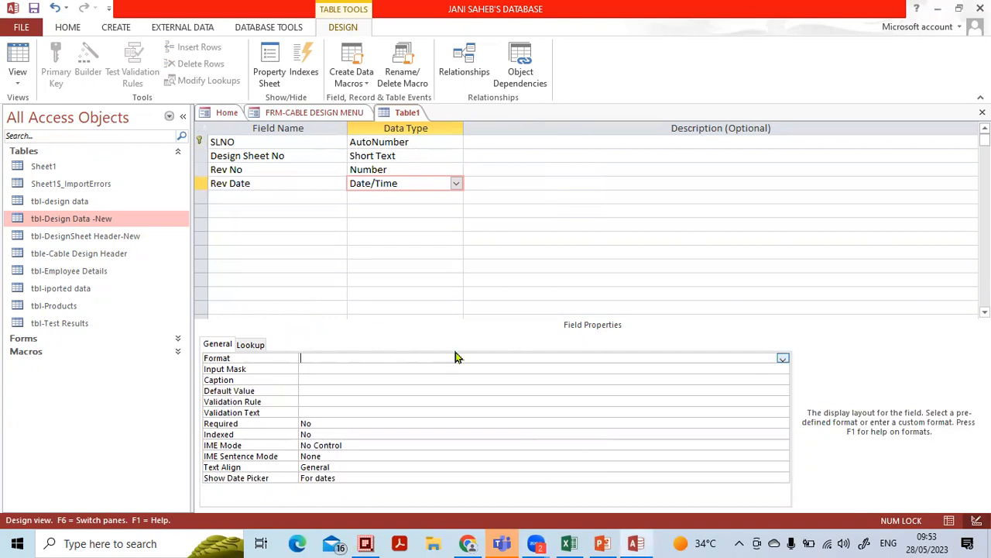
Set the Rev Date field's display format to Medium Date
{"action": "left_click", "coordinate": [781, 359]}
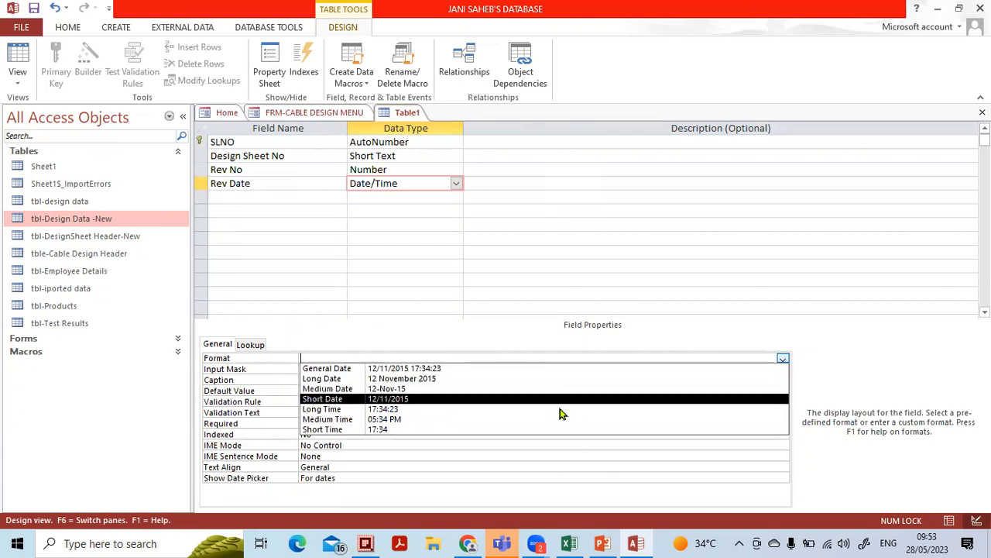
{"action": "left_click", "coordinate": [558, 388]}
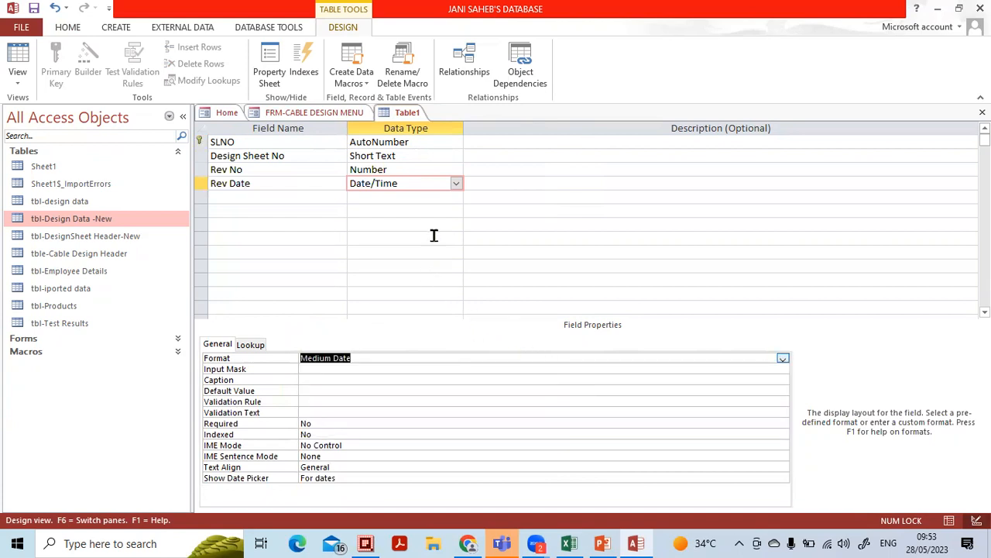
Add a field named Remarks with the Long Text data type below Rev Date
{"action": "left_click", "coordinate": [281, 200]}
{"action": "type", "text": "Remark"}
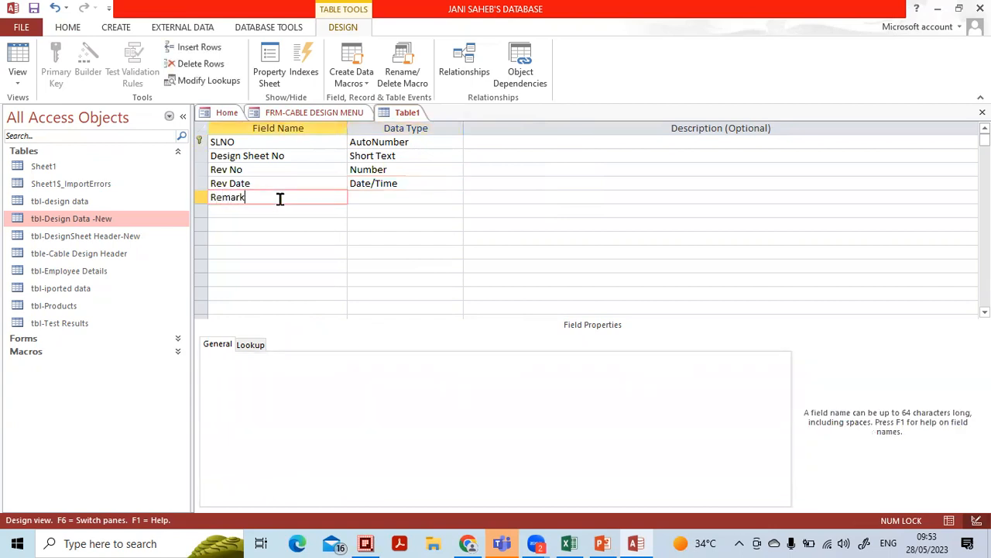
{"action": "type", "text": "s"}
{"action": "key", "text": "Tab"}
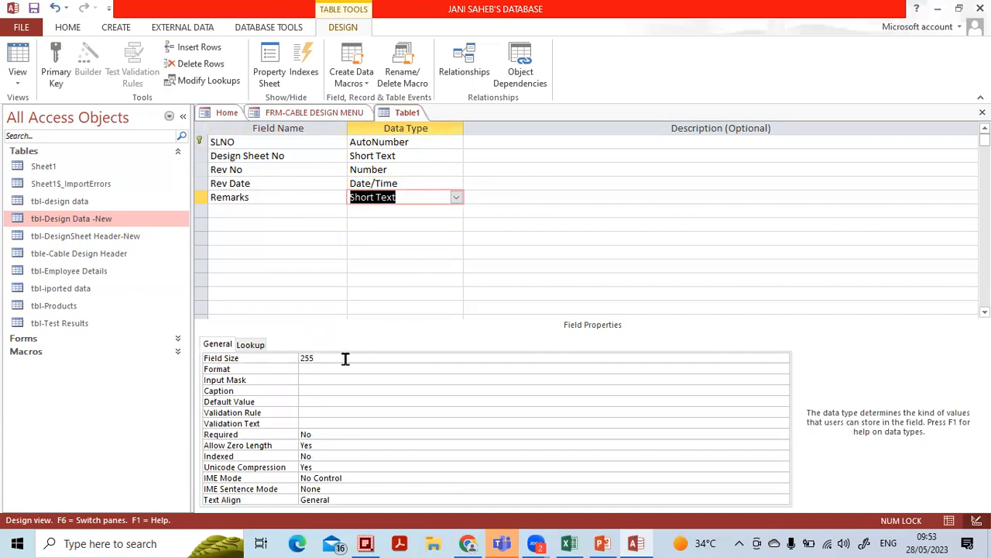
{"action": "left_click", "coordinate": [456, 197]}
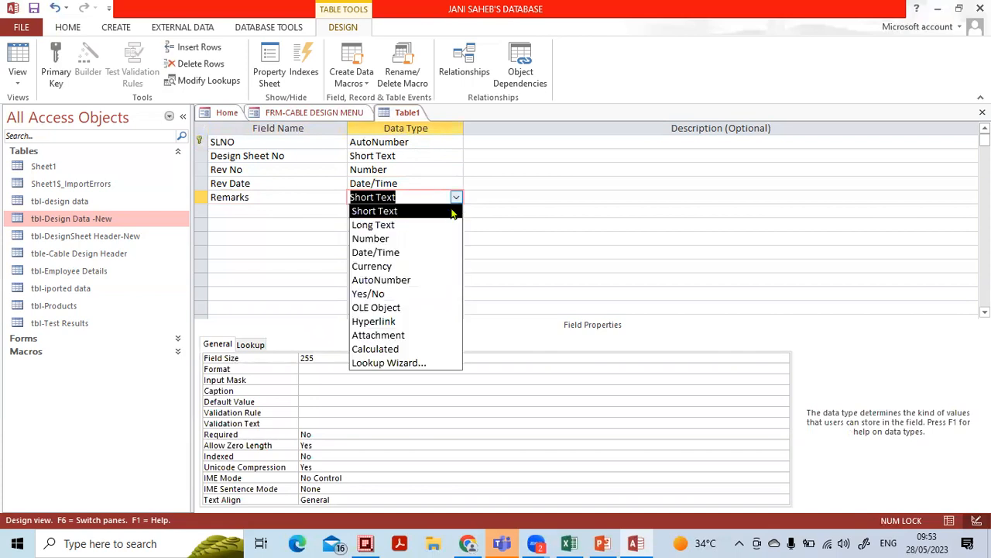
{"action": "left_click", "coordinate": [444, 224]}
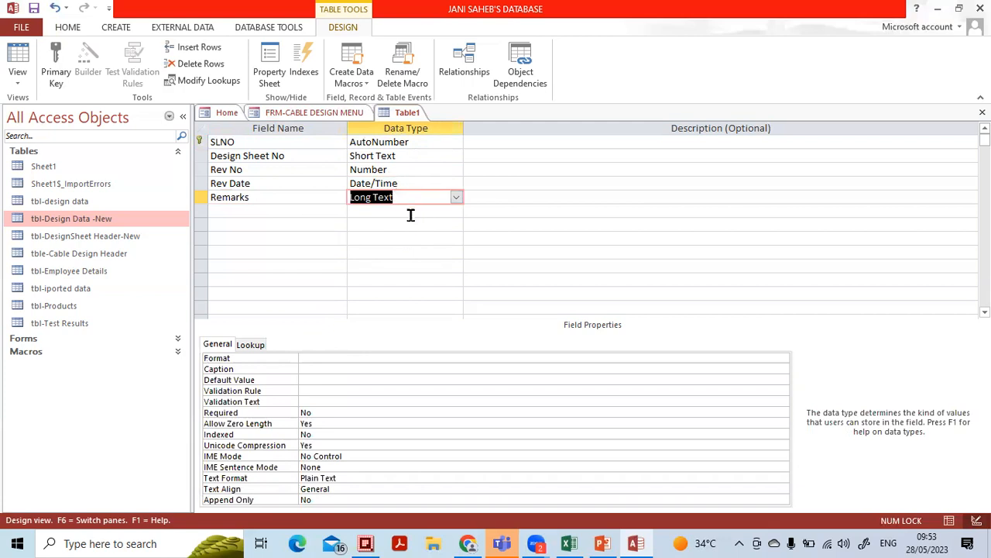
Close the new table and save it as tbl-Revision History
{"action": "left_click", "coordinate": [982, 112]}
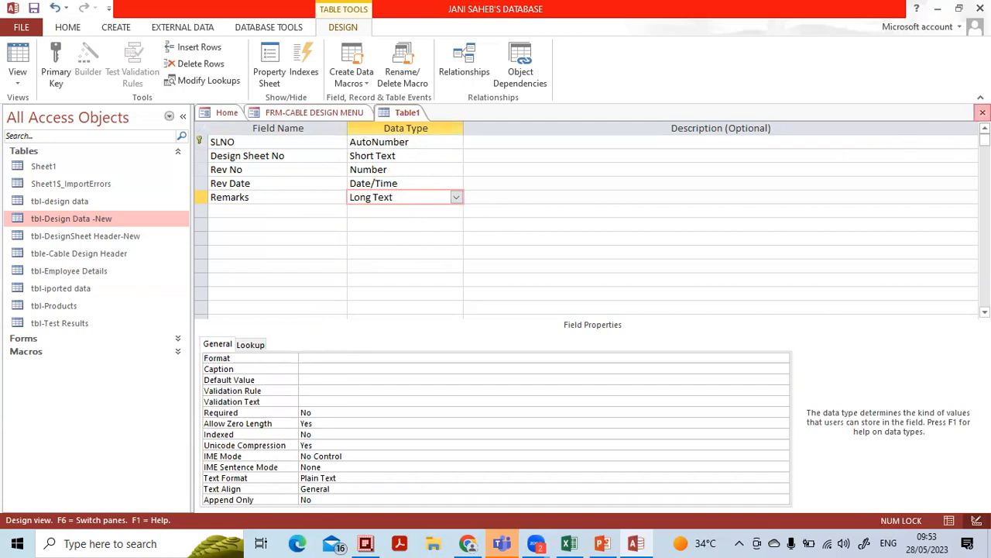
{"action": "left_click", "coordinate": [441, 313]}
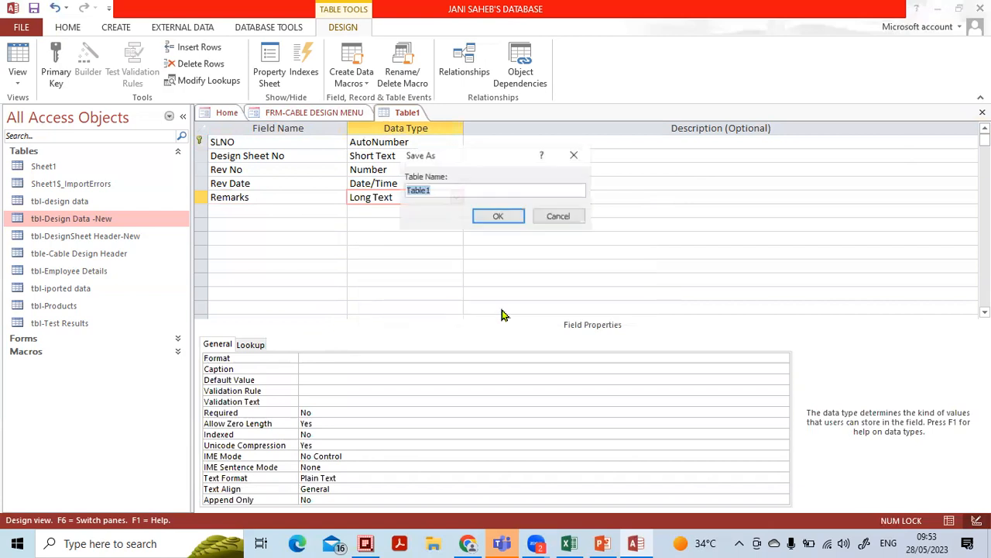
{"action": "type", "text": "tbl-Revision History"}
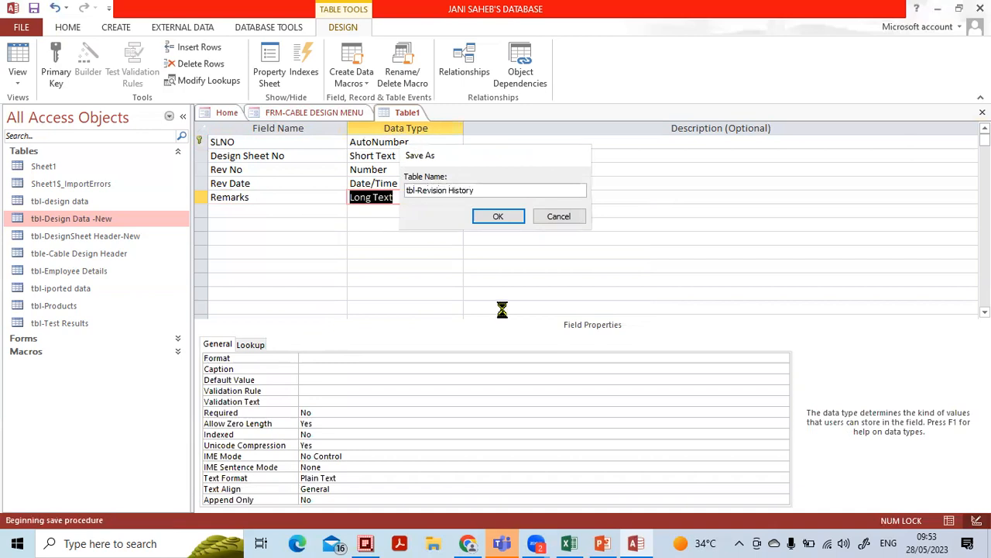
{"action": "key", "text": "Return"}
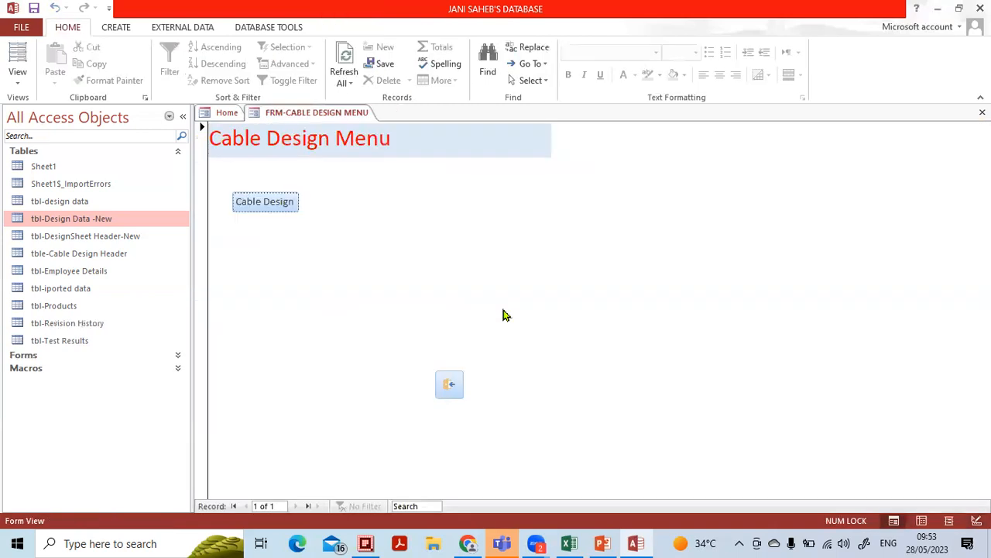
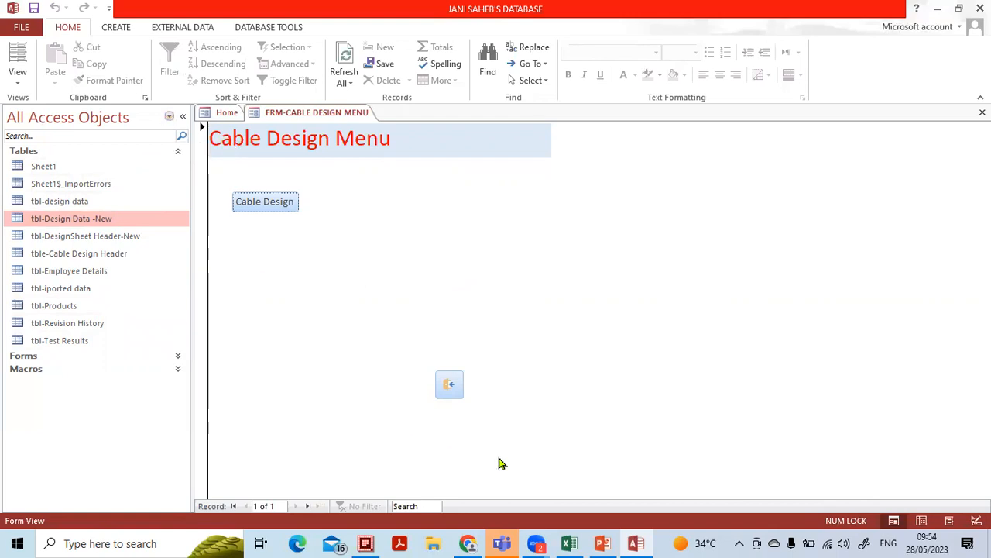
Group the database objects by Created Date and select the tbl-Revision History table
{"action": "mouse_move", "coordinate": [191, 116]}
{"action": "left_mouse_down"}
{"action": "mouse_move", "coordinate": [149, 89]}
{"action": "mouse_move", "coordinate": [140, 126]}
{"action": "mouse_move", "coordinate": [191, 113]}
{"action": "mouse_move", "coordinate": [181, 99]}
{"action": "left_mouse_up"}
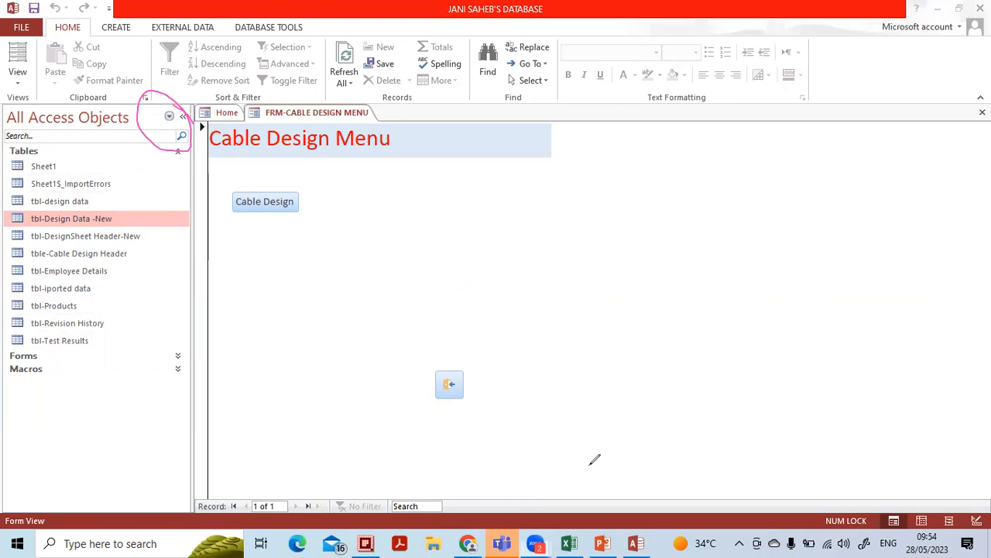
{"action": "left_click_drag", "start_coordinate": [174, 144], "coordinate": [226, 137]}
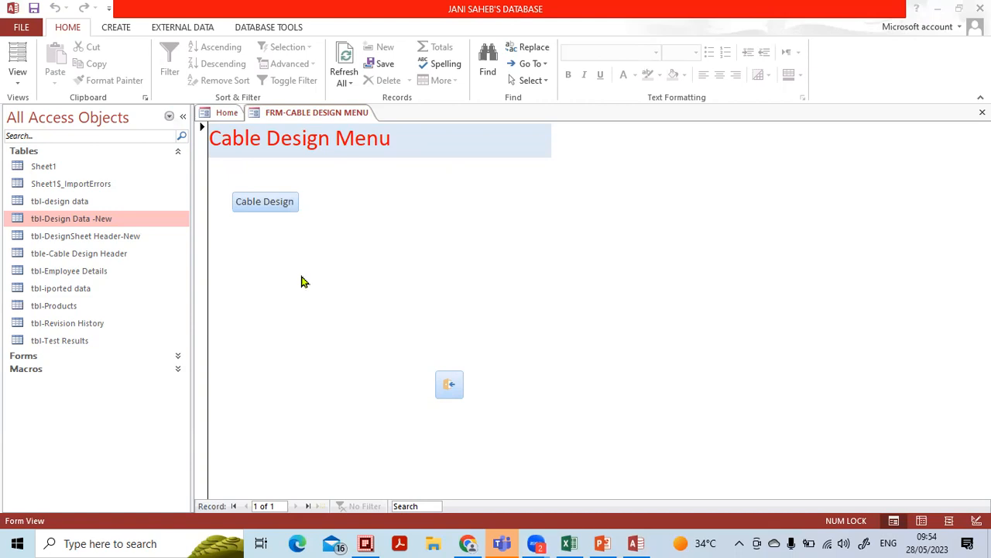
{"action": "left_click", "coordinate": [168, 116]}
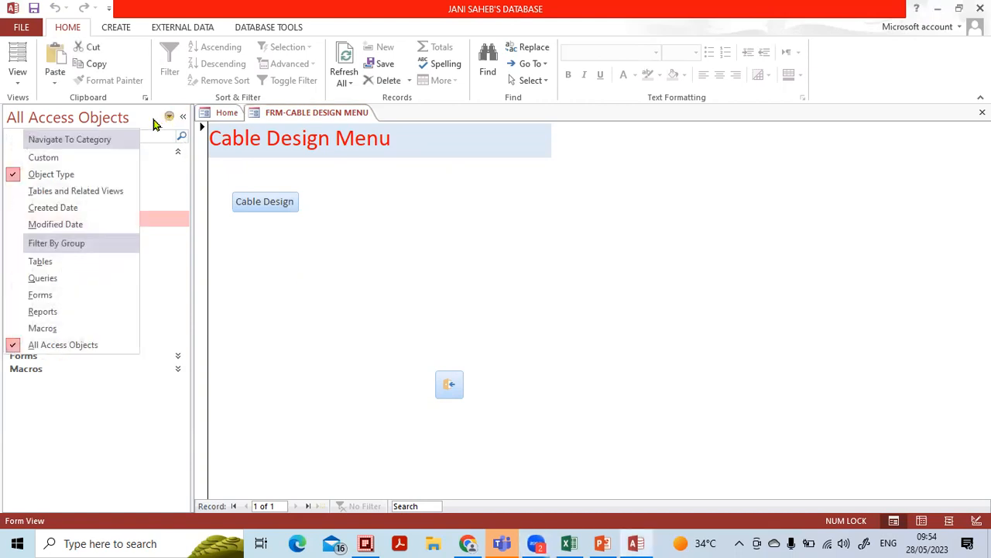
{"action": "left_click", "coordinate": [85, 215]}
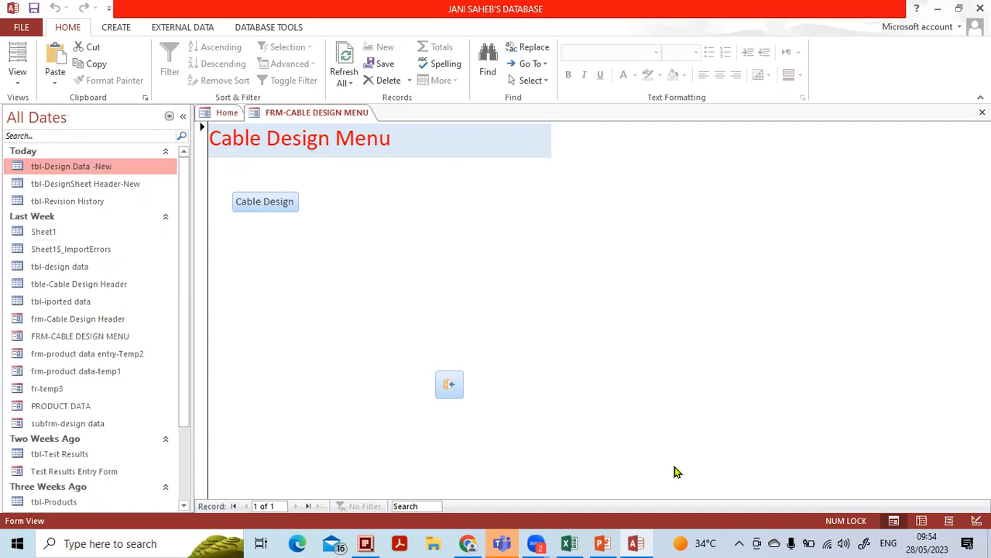
{"action": "mouse_move", "coordinate": [176, 151]}
{"action": "left_mouse_down"}
{"action": "mouse_move", "coordinate": [36, 136]}
{"action": "mouse_move", "coordinate": [42, 223]}
{"action": "mouse_move", "coordinate": [182, 195]}
{"action": "mouse_move", "coordinate": [166, 137]}
{"action": "left_mouse_up"}
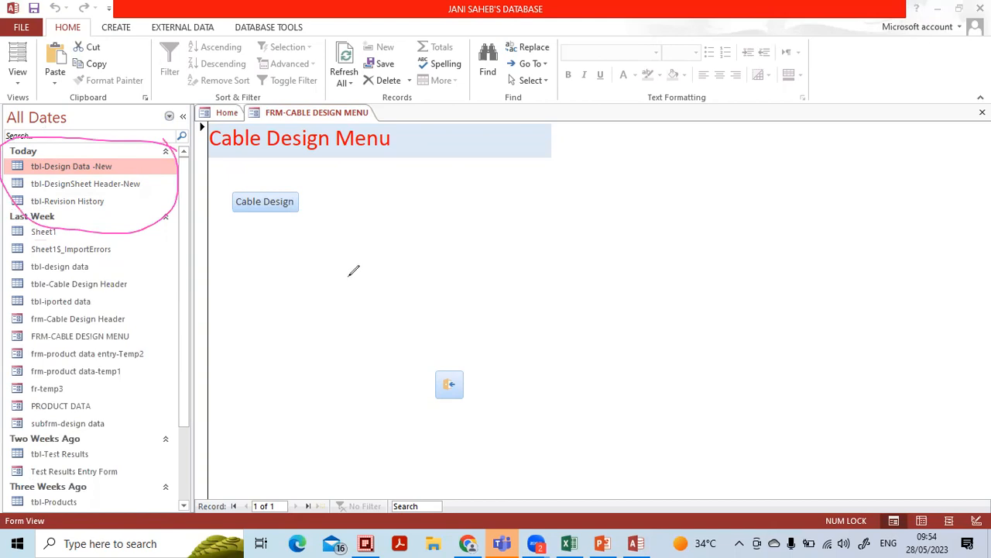
{"action": "left_click", "coordinate": [517, 124]}
{"action": "left_click_drag", "start_coordinate": [179, 144], "coordinate": [75, 143]}
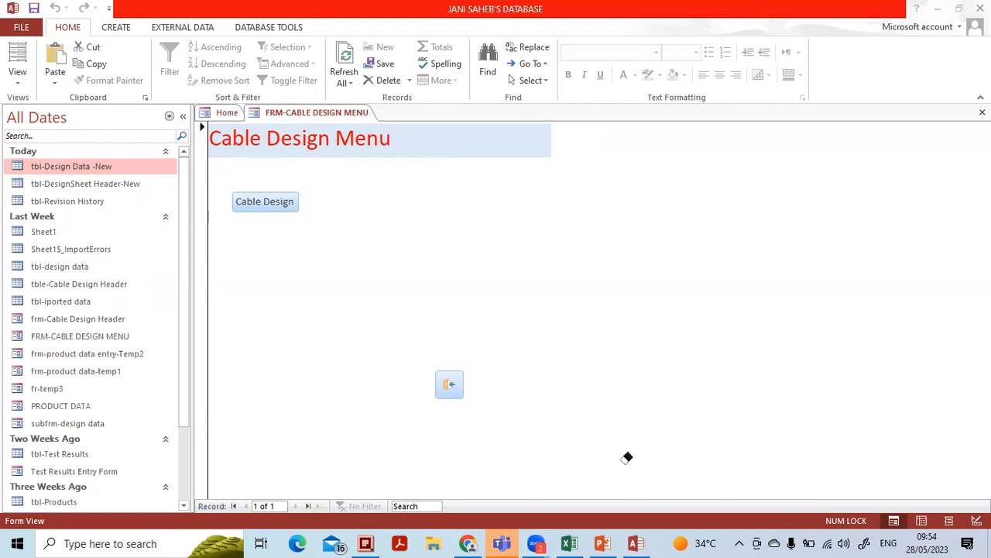
{"action": "left_click", "coordinate": [87, 203]}
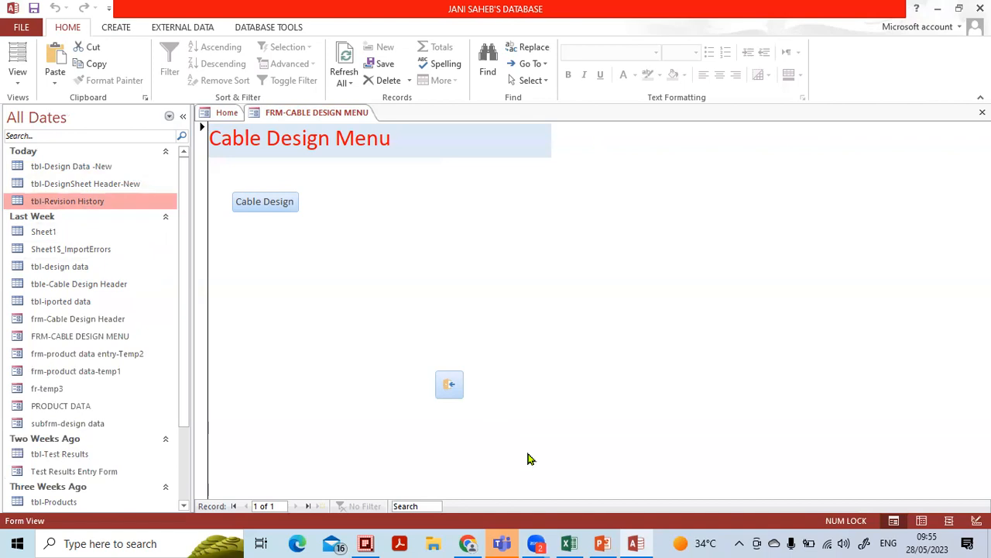
Switch to Excel to review the revision columns and design values on the Cable design sheet, and return to Access
{"action": "left_click", "coordinate": [573, 542]}
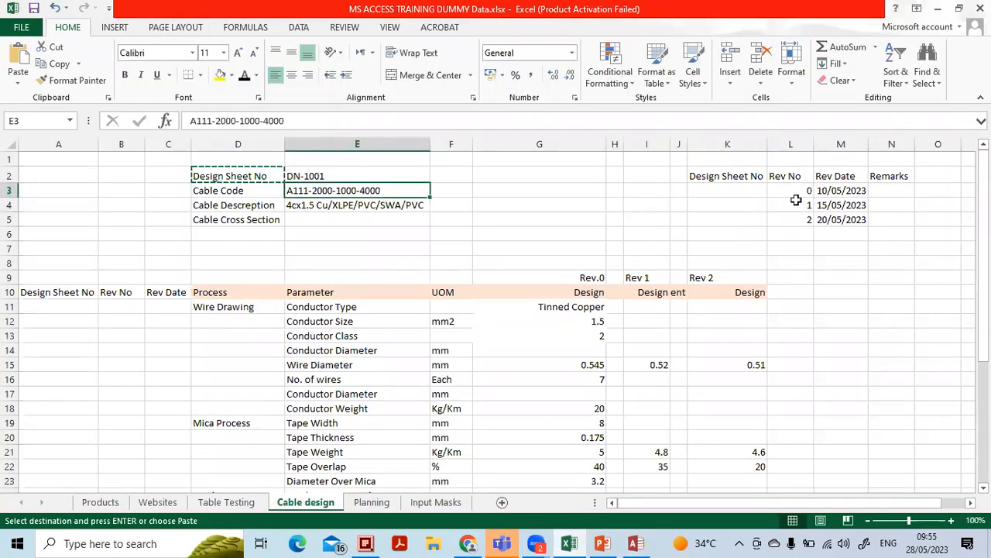
{"action": "left_click_drag", "start_coordinate": [792, 180], "coordinate": [873, 221]}
{"action": "left_click_drag", "start_coordinate": [103, 294], "coordinate": [660, 429]}
{"action": "left_click", "coordinate": [652, 348]}
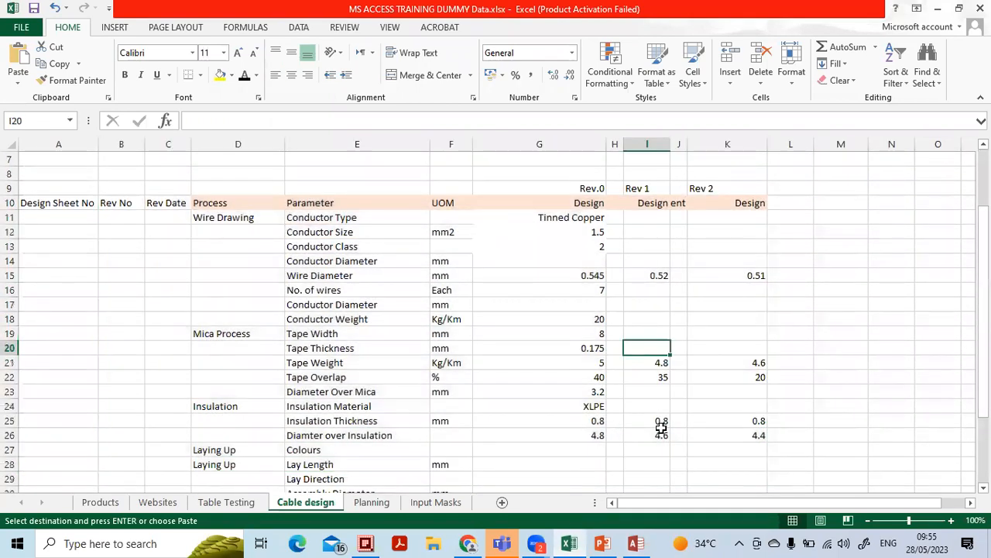
{"action": "left_click", "coordinate": [633, 543]}
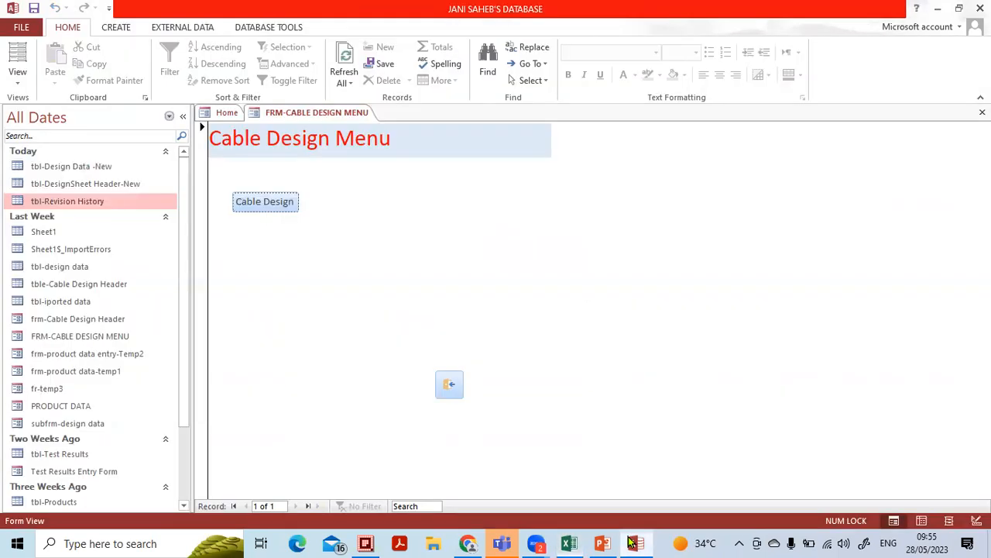
Open the tbl-Revision History table in Datasheet View and bring up the commands for creating new objects
{"action": "left_click", "coordinate": [93, 205]}
{"action": "double_click", "coordinate": [93, 203]}
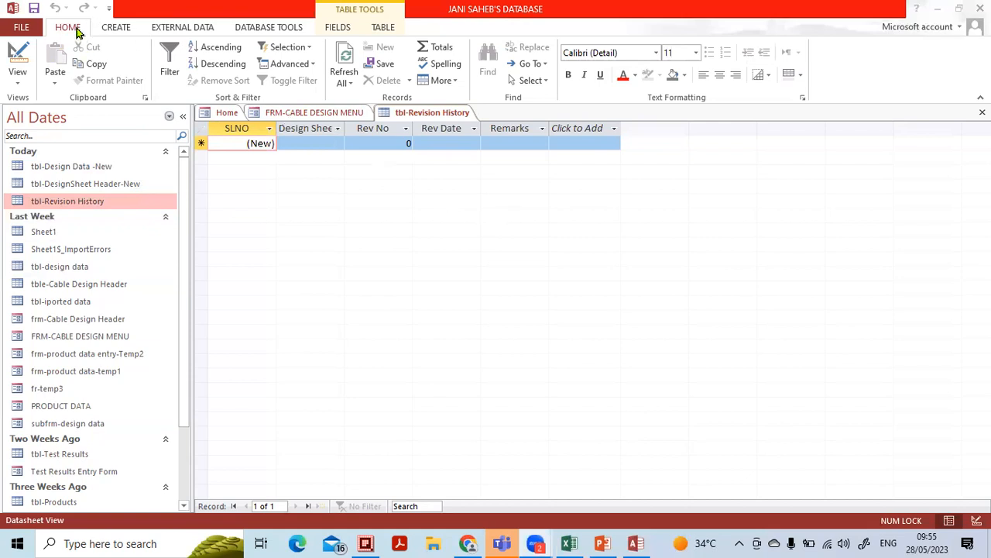
{"action": "left_click", "coordinate": [116, 32]}
{"action": "left_click", "coordinate": [116, 30]}
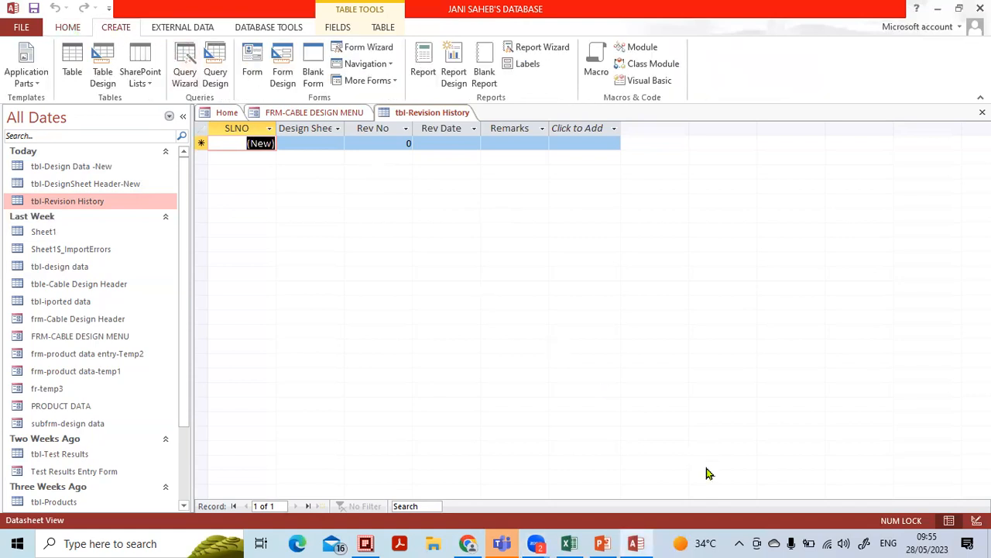
{"action": "mouse_move", "coordinate": [316, 88]}
{"action": "left_mouse_down"}
{"action": "mouse_move", "coordinate": [299, 104]}
{"action": "mouse_move", "coordinate": [346, 105]}
{"action": "mouse_move", "coordinate": [318, 87]}
{"action": "left_mouse_up"}
{"action": "mouse_move", "coordinate": [261, 75]}
{"action": "left_mouse_down"}
{"action": "mouse_move", "coordinate": [286, 55]}
{"action": "mouse_move", "coordinate": [339, 53]}
{"action": "mouse_move", "coordinate": [350, 65]}
{"action": "mouse_move", "coordinate": [389, 49]}
{"action": "left_mouse_up"}
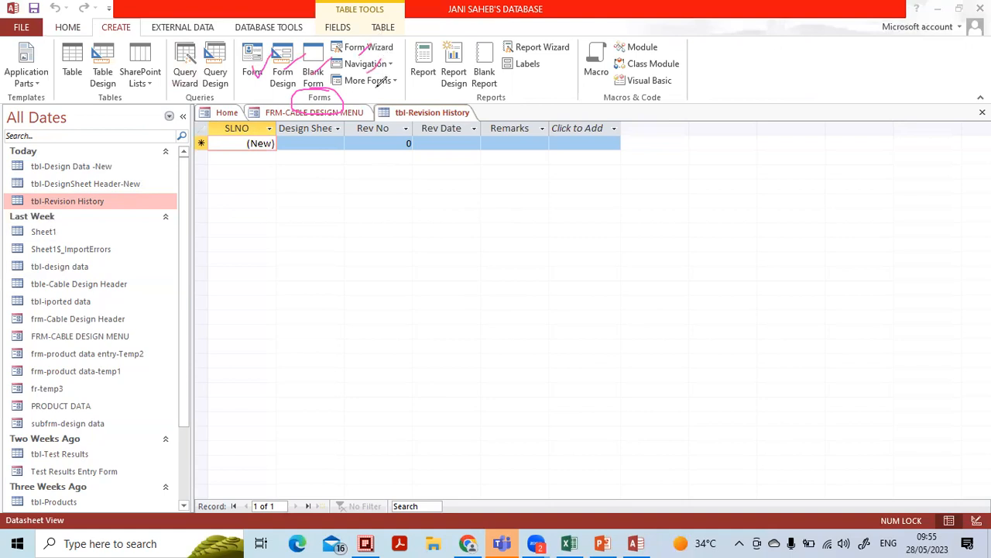
{"action": "left_click_drag", "start_coordinate": [377, 85], "coordinate": [386, 79]}
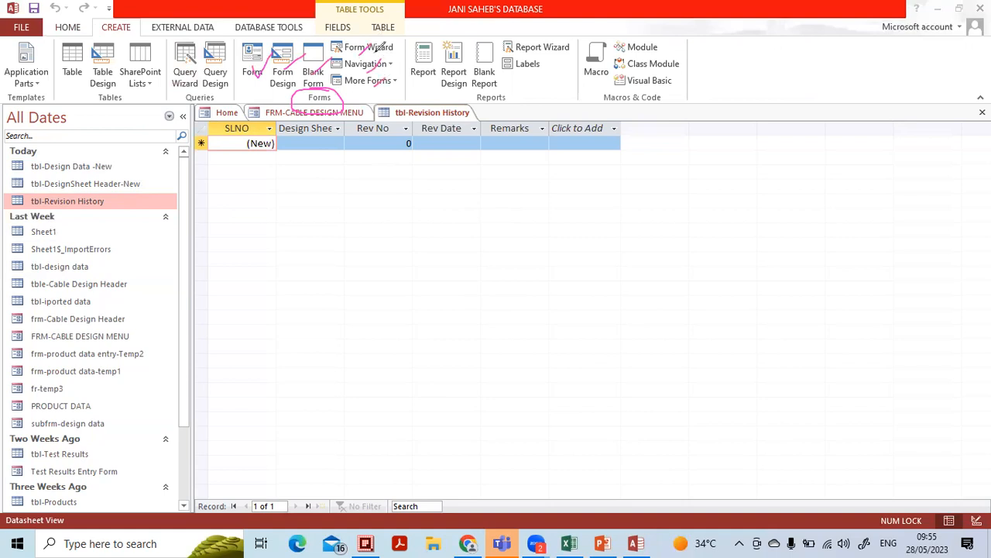
{"action": "left_click", "coordinate": [532, 217]}
{"action": "mouse_move", "coordinate": [282, 71]}
{"action": "left_mouse_down"}
{"action": "mouse_move", "coordinate": [404, 84]}
{"action": "mouse_move", "coordinate": [265, 85]}
{"action": "left_mouse_up"}
{"action": "mouse_move", "coordinate": [370, 71]}
{"action": "left_mouse_down"}
{"action": "mouse_move", "coordinate": [350, 48]}
{"action": "mouse_move", "coordinate": [364, 48]}
{"action": "left_mouse_up"}
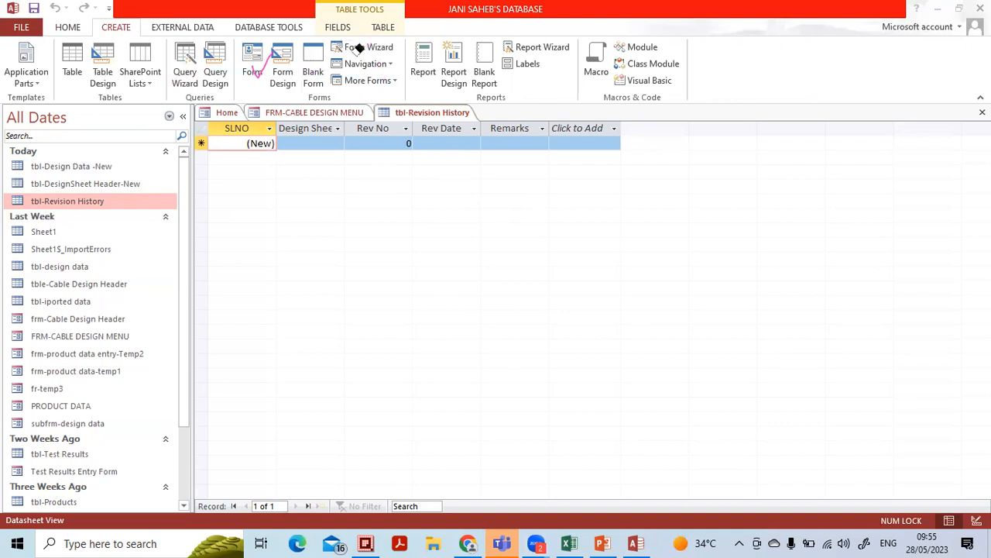
{"action": "left_click_drag", "start_coordinate": [268, 51], "coordinate": [263, 62]}
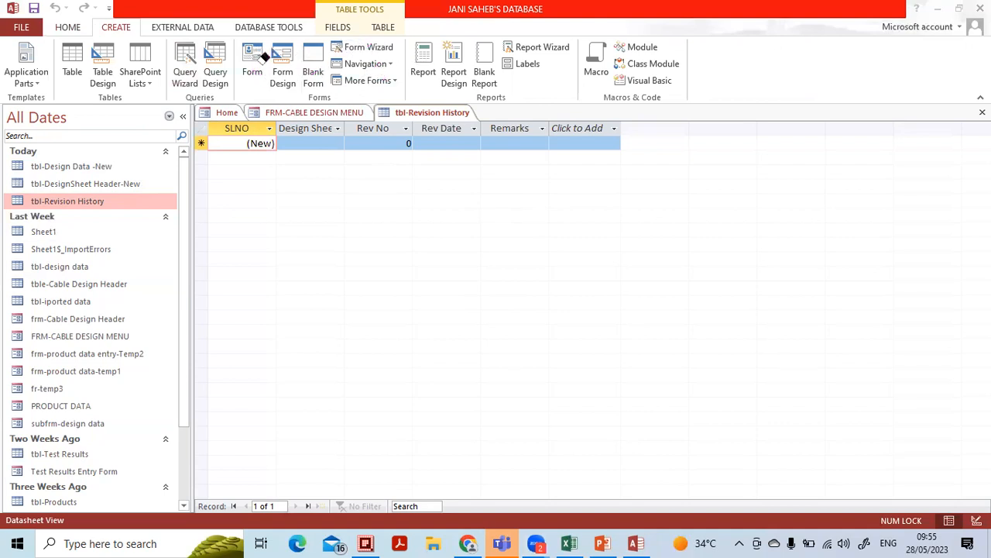
{"action": "left_click", "coordinate": [711, 452]}
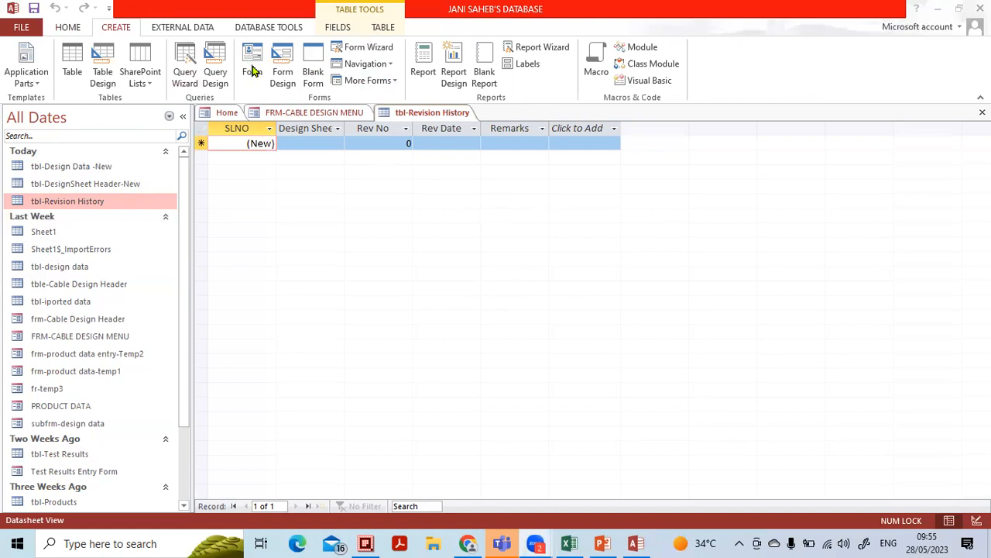
Create an automatic form based on the tbl-Revision History table
{"action": "left_click", "coordinate": [254, 71]}
{"action": "left_click", "coordinate": [254, 71]}
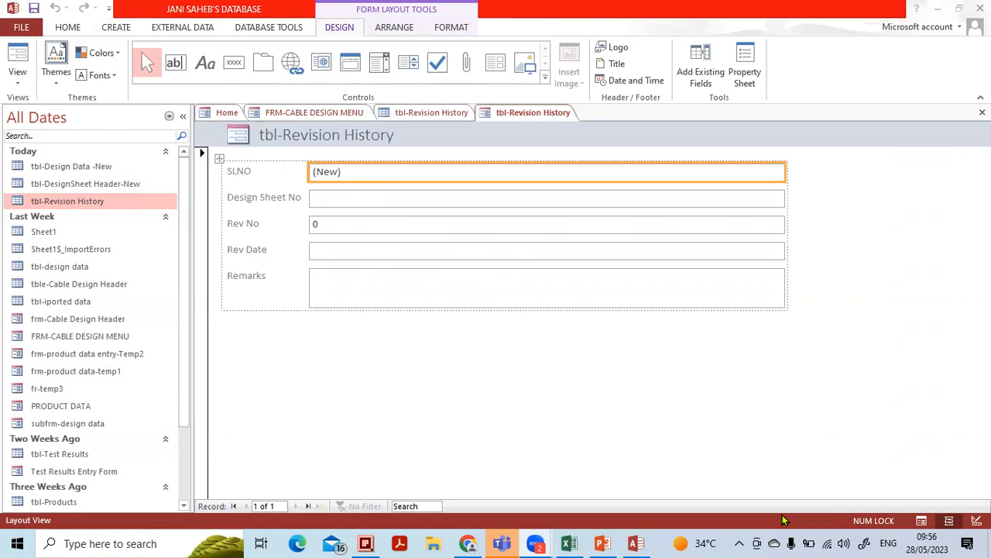
{"action": "mouse_move", "coordinate": [987, 485]}
{"action": "left_mouse_down"}
{"action": "mouse_move", "coordinate": [908, 484]}
{"action": "mouse_move", "coordinate": [988, 550]}
{"action": "left_mouse_up"}
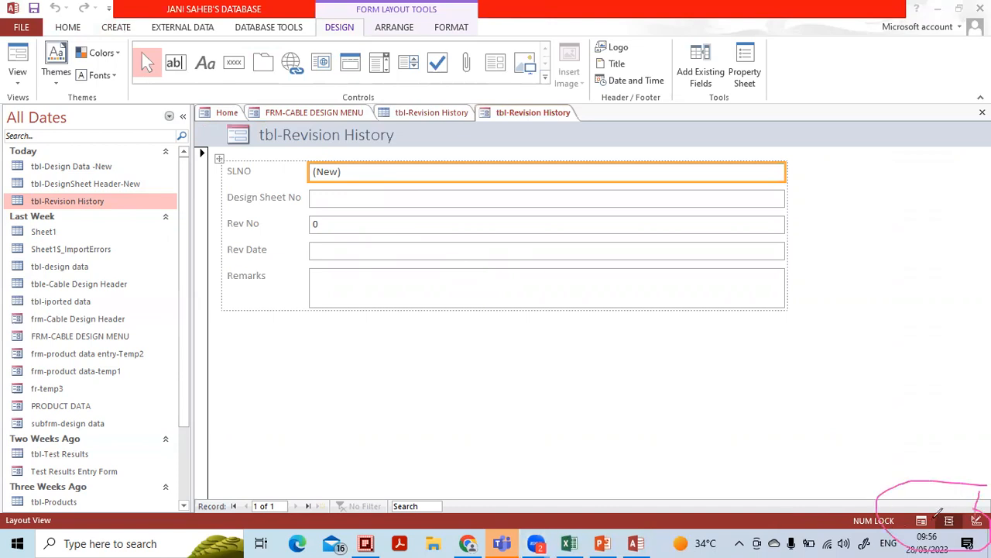
{"action": "mouse_move", "coordinate": [921, 511]}
{"action": "left_mouse_down"}
{"action": "mouse_move", "coordinate": [928, 492]}
{"action": "mouse_move", "coordinate": [954, 488]}
{"action": "left_mouse_up"}
{"action": "mouse_move", "coordinate": [879, 484]}
{"action": "left_mouse_down"}
{"action": "mouse_move", "coordinate": [970, 504]}
{"action": "mouse_move", "coordinate": [916, 503]}
{"action": "left_mouse_up"}
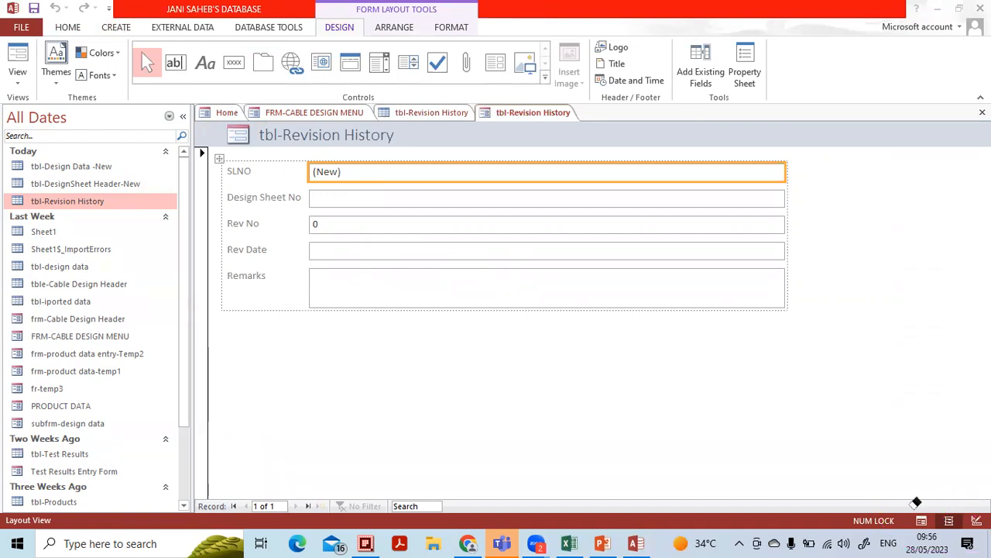
Show the new form in Form View and check that the Design Sheet No, Rev No, Rev Date and Remarks fields accept entry
{"action": "left_click", "coordinate": [952, 522]}
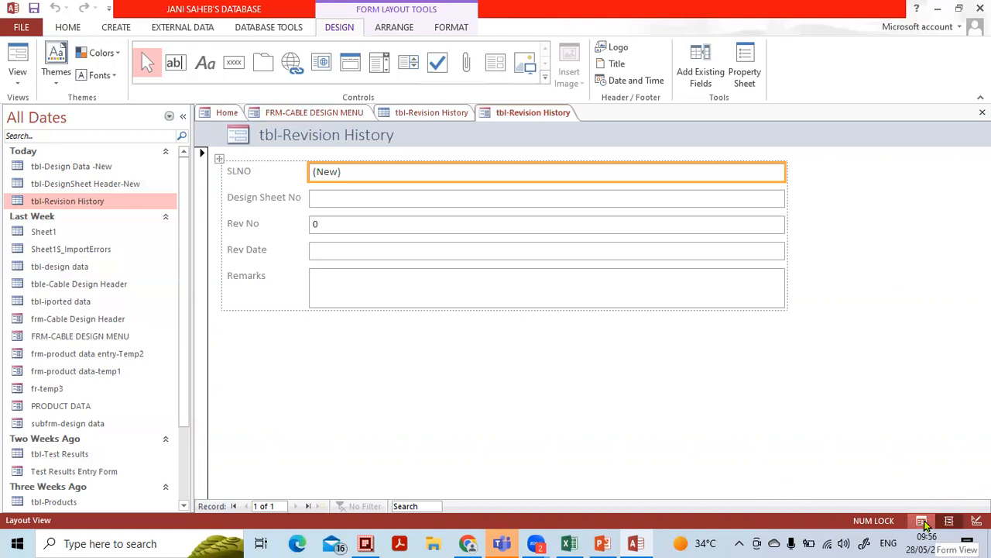
{"action": "left_click", "coordinate": [922, 521]}
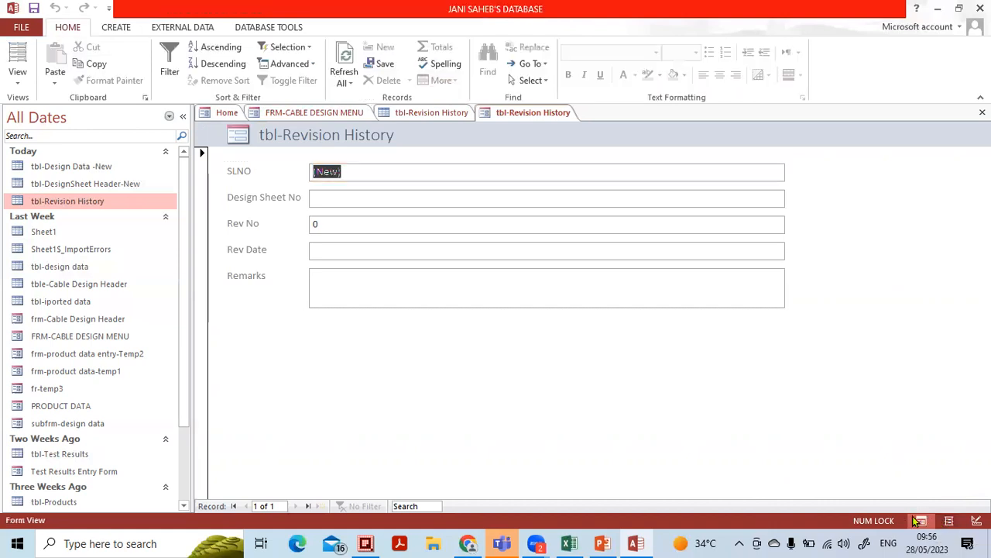
{"action": "left_click", "coordinate": [396, 203]}
{"action": "left_click", "coordinate": [388, 225]}
{"action": "left_click", "coordinate": [374, 251]}
{"action": "left_click", "coordinate": [367, 280]}
{"action": "left_click", "coordinate": [362, 246]}
{"action": "left_click", "coordinate": [359, 225]}
{"action": "left_click", "coordinate": [358, 195]}
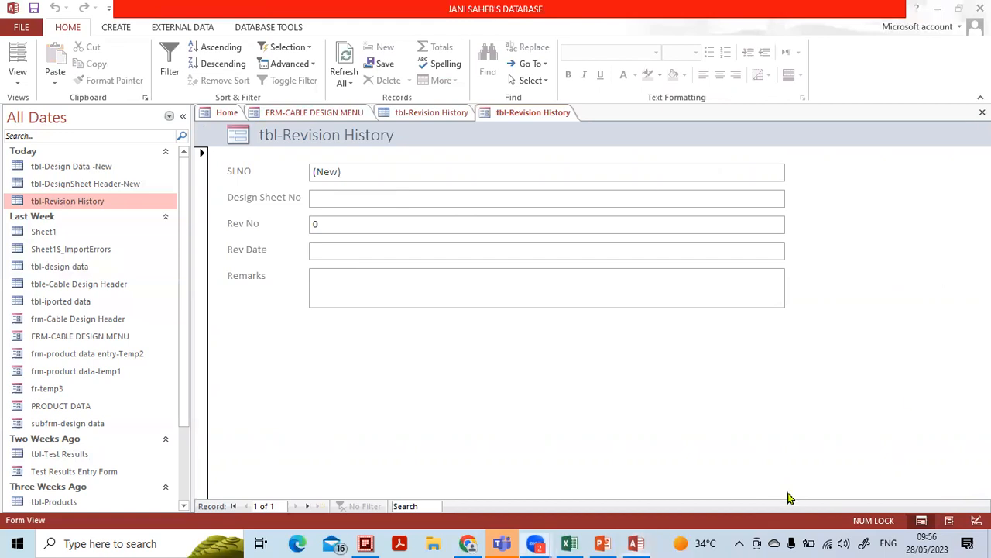
{"action": "mouse_move", "coordinate": [970, 99]}
{"action": "left_mouse_down"}
{"action": "mouse_move", "coordinate": [956, 138]}
{"action": "mouse_move", "coordinate": [990, 116]}
{"action": "mouse_move", "coordinate": [970, 96]}
{"action": "left_mouse_up"}
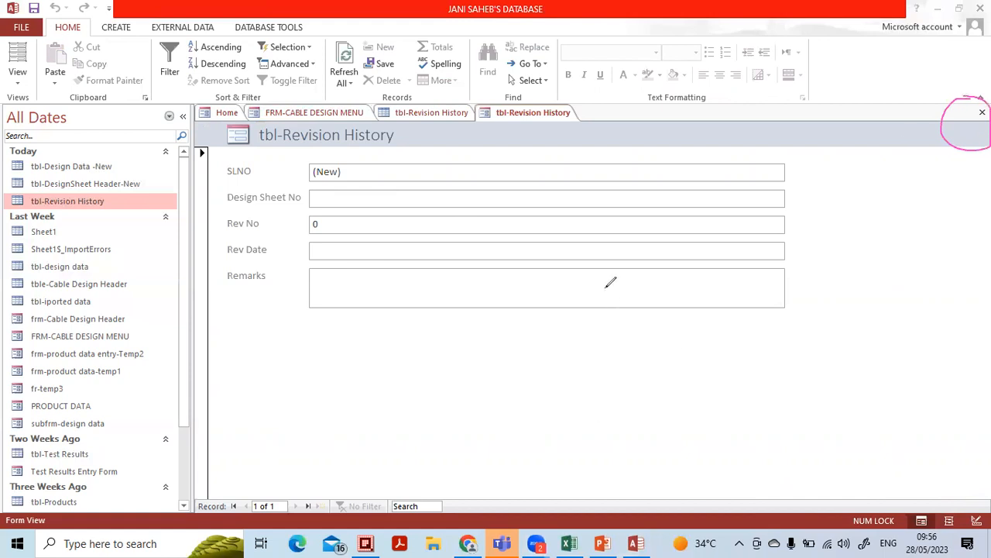
{"action": "left_click", "coordinate": [946, 122]}
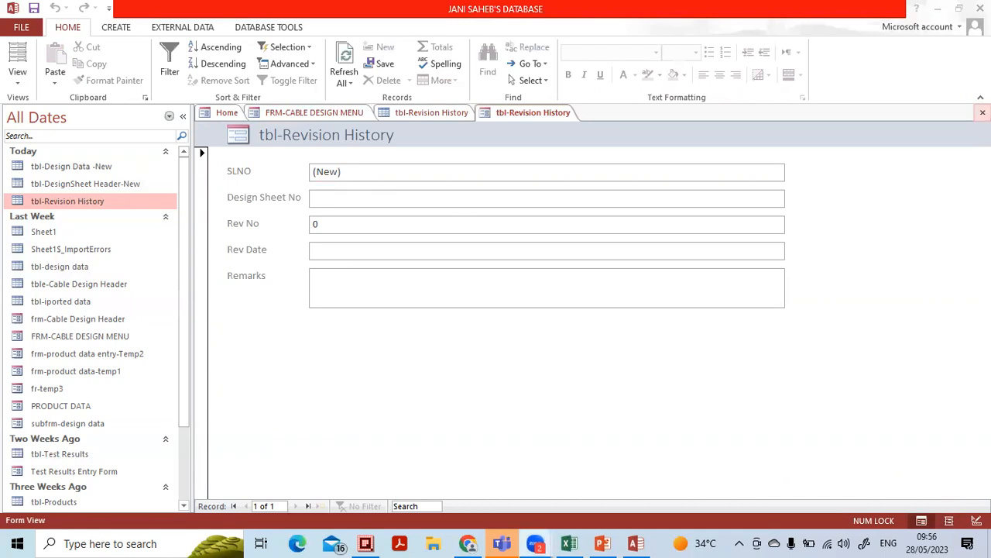
{"action": "left_click", "coordinate": [982, 112]}
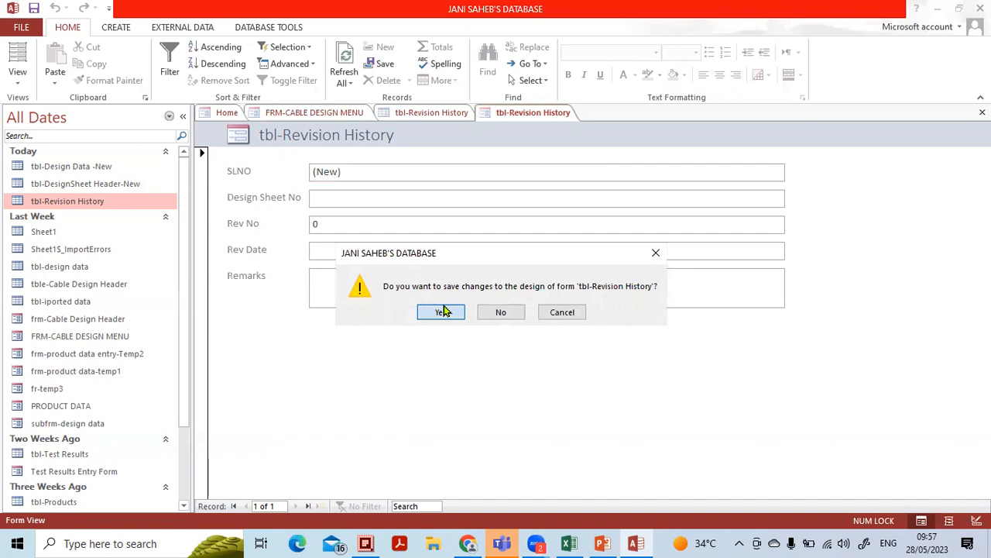
{"action": "left_click", "coordinate": [444, 311]}
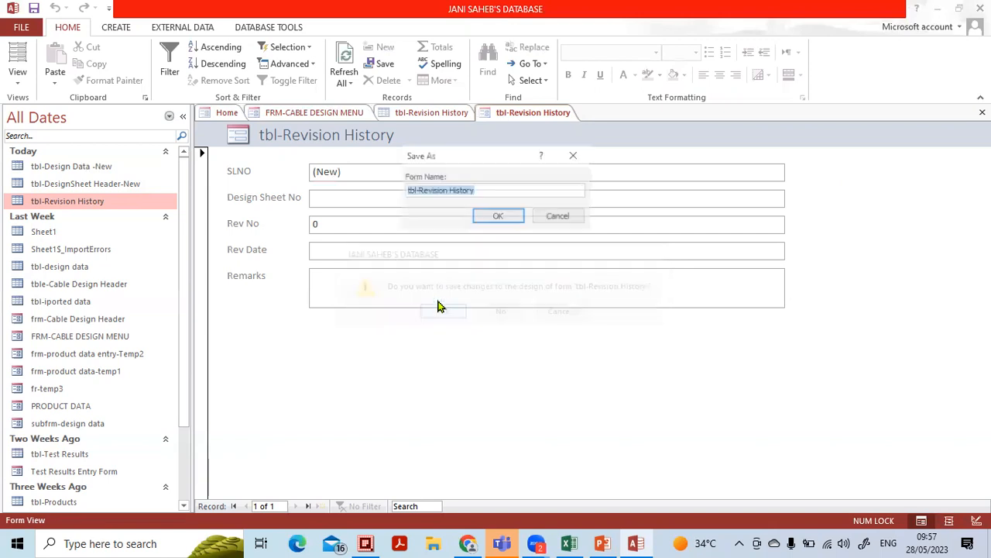
{"action": "left_click", "coordinate": [419, 189]}
{"action": "left_click_drag", "start_coordinate": [419, 189], "coordinate": [396, 189]}
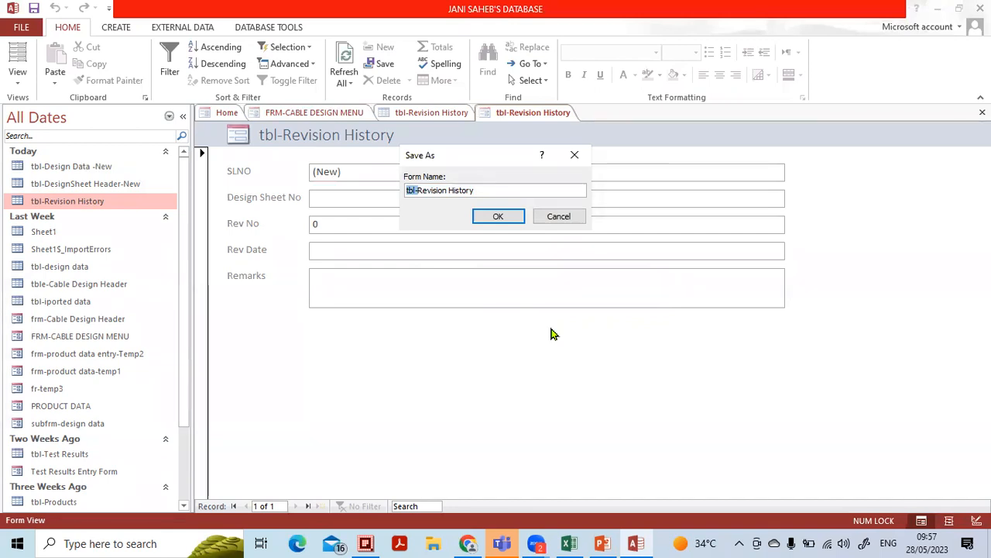
{"action": "key", "text": "BackSpace"}
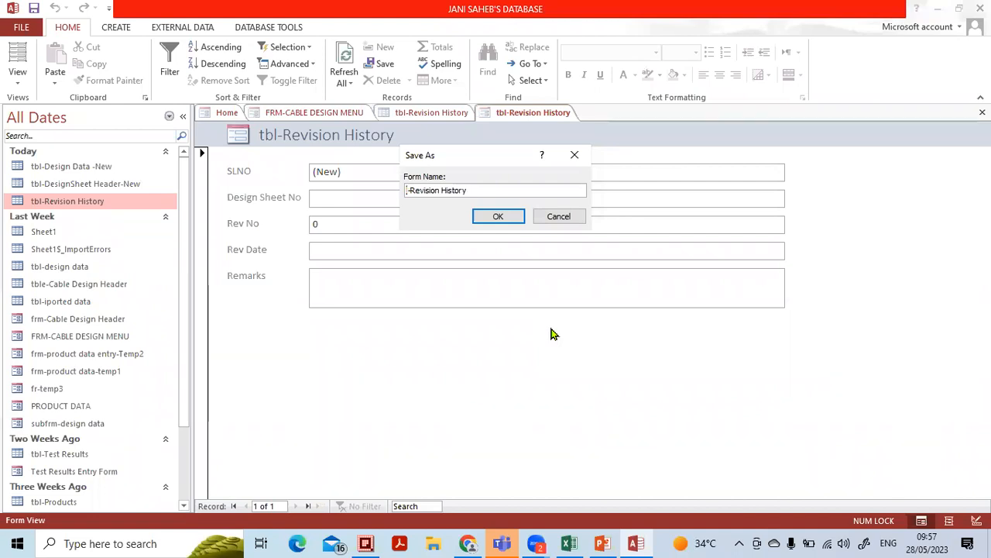
{"action": "type", "text": "fr"}
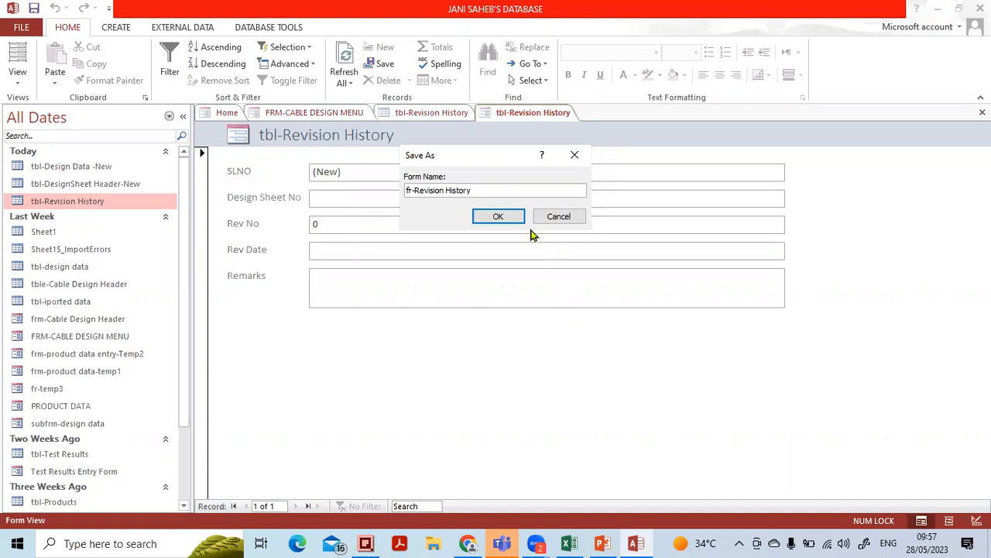
{"action": "left_click", "coordinate": [557, 218]}
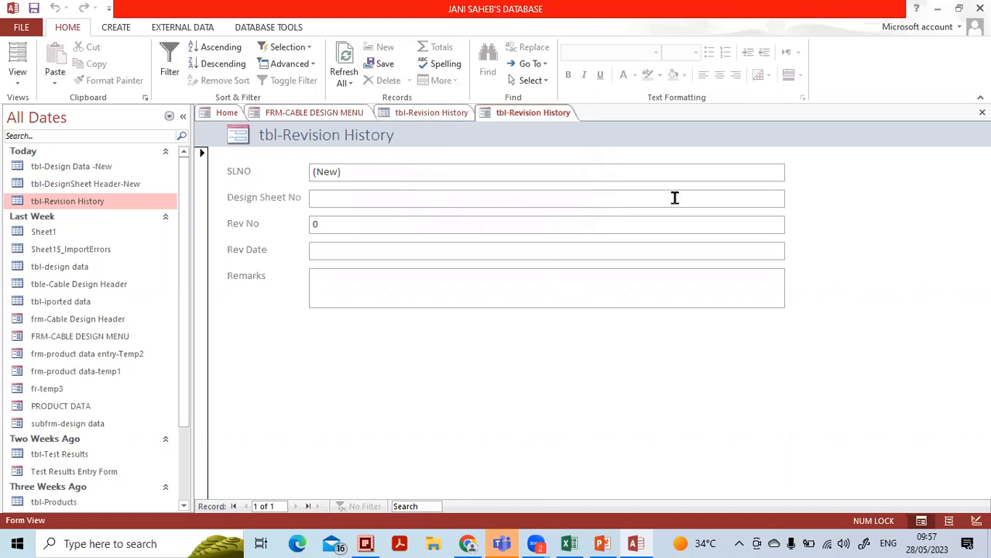
Discard the unsaved automatic form and create a Datasheet form based on the tbl-Revision History table instead
{"action": "left_click", "coordinate": [982, 113]}
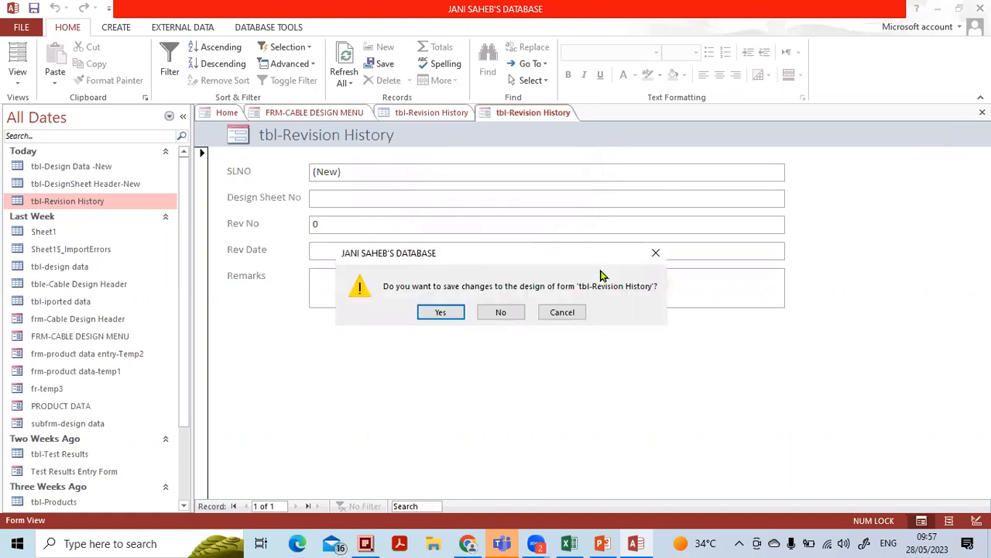
{"action": "left_click", "coordinate": [500, 312]}
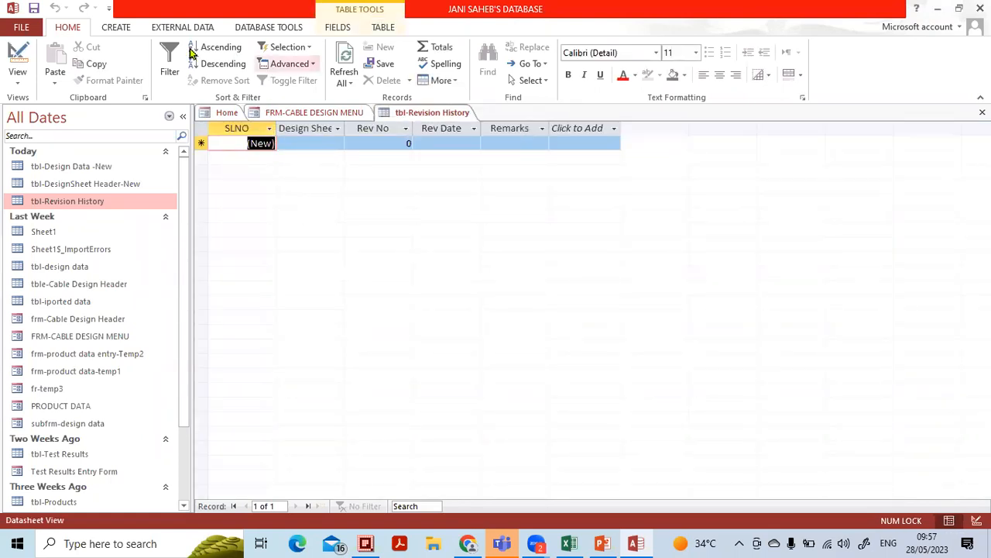
{"action": "left_click", "coordinate": [116, 28]}
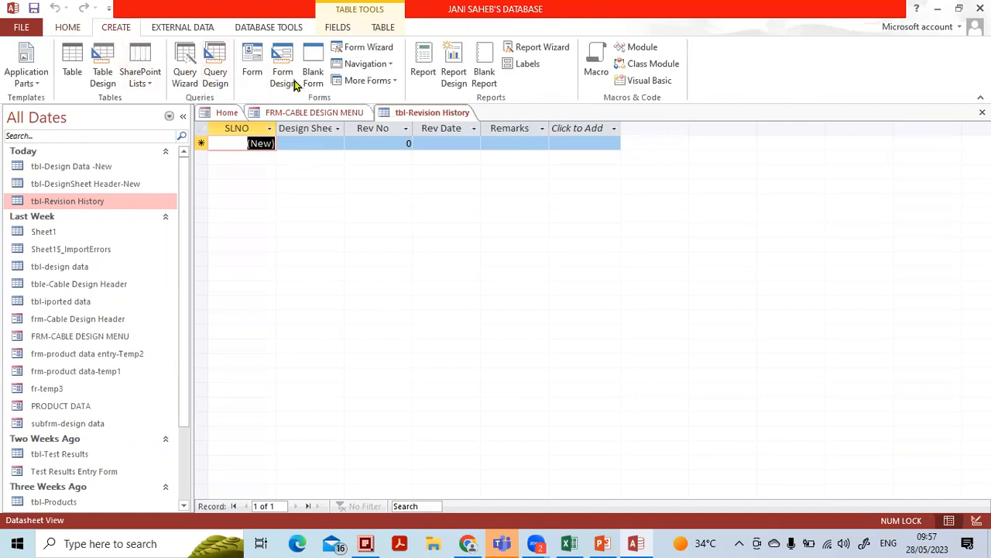
{"action": "left_click", "coordinate": [381, 88]}
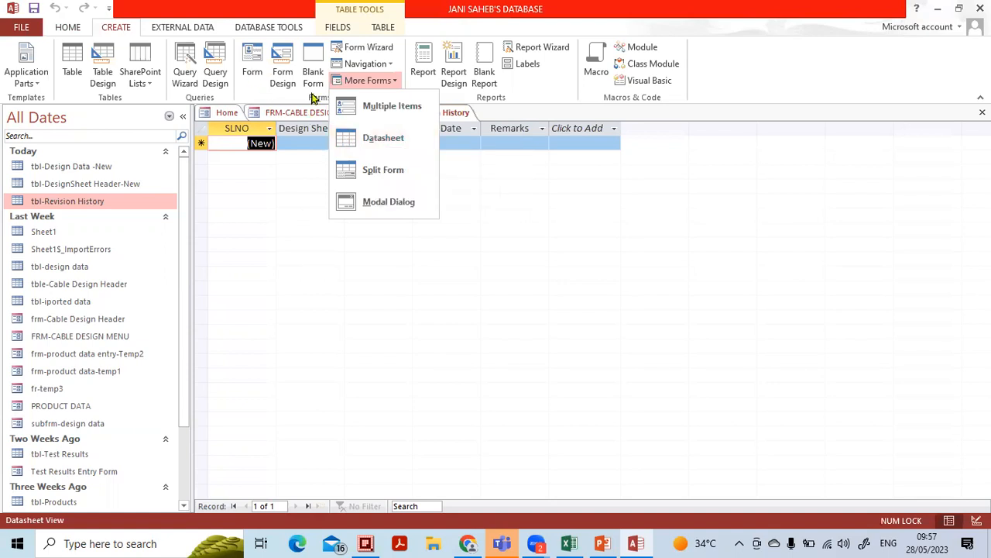
{"action": "left_click", "coordinate": [378, 141]}
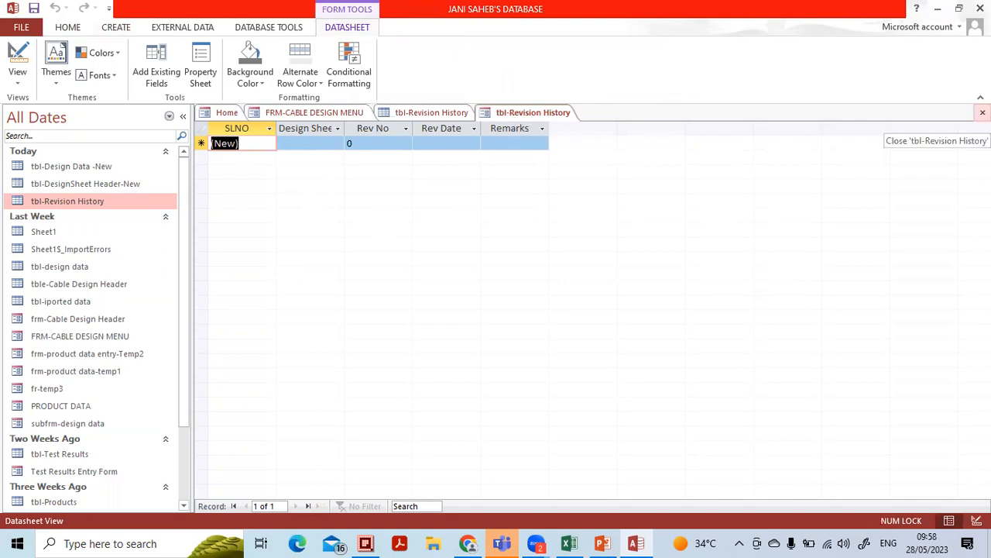
Close the datasheet form, saving it as subfrm-Revision History, and close the tbl-Revision History table
{"action": "left_click", "coordinate": [983, 113]}
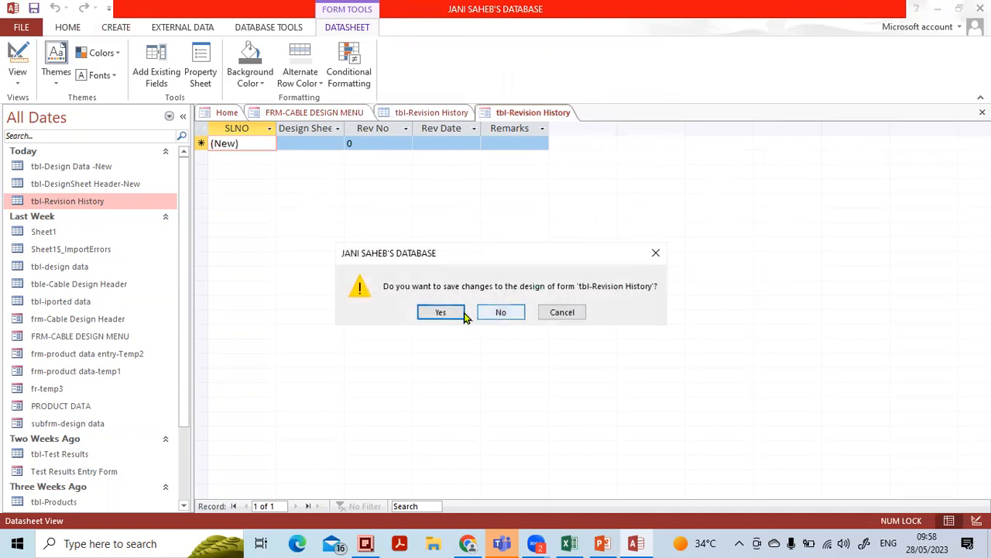
{"action": "left_click", "coordinate": [440, 312]}
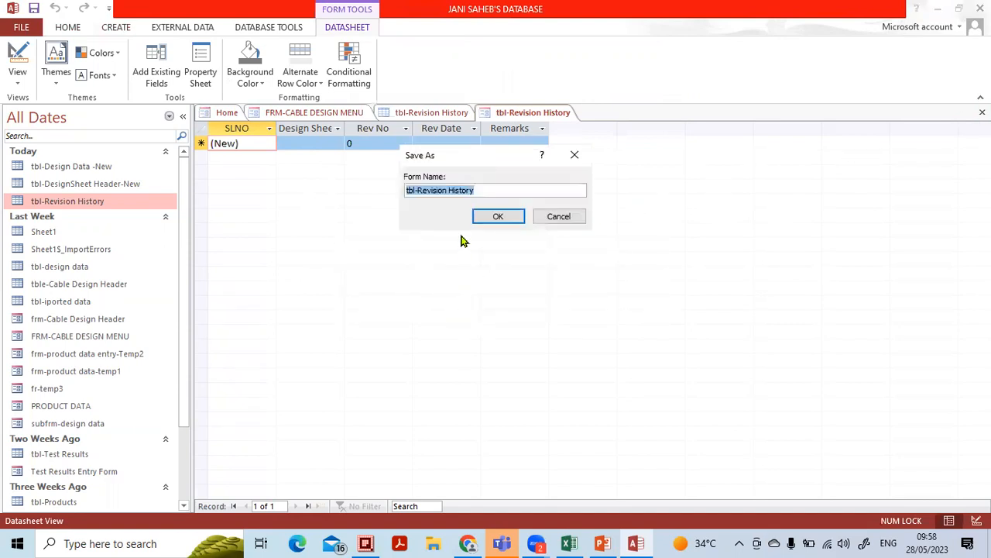
{"action": "left_click", "coordinate": [411, 191]}
{"action": "double_click", "coordinate": [411, 192]}
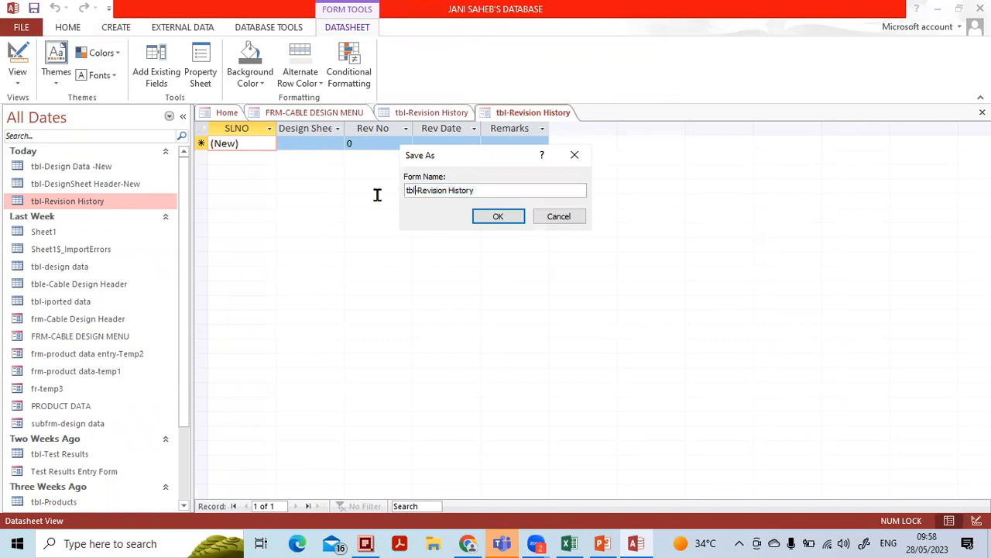
{"action": "key", "text": "BackSpace"}
{"action": "type", "text": "subfrm"}
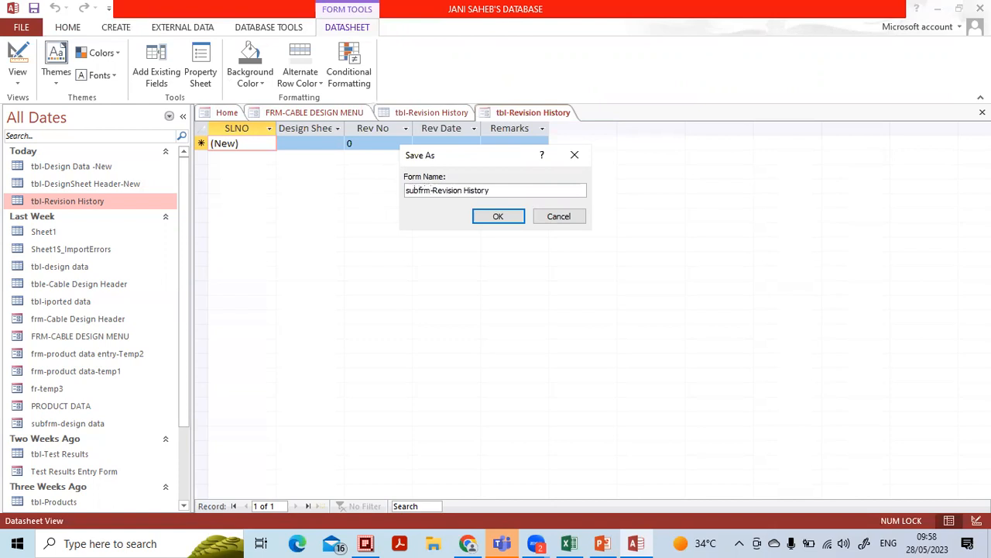
{"action": "left_click", "coordinate": [485, 220]}
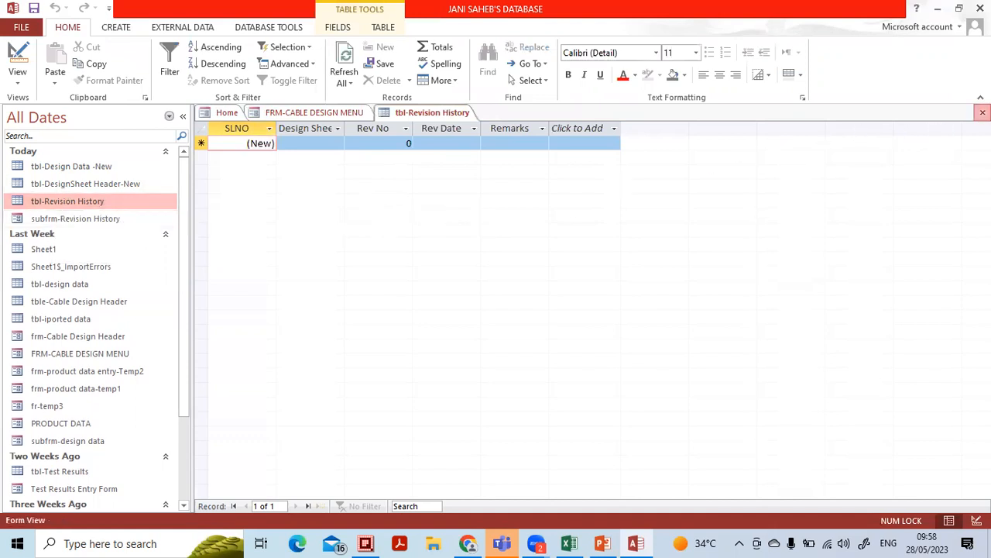
{"action": "left_click", "coordinate": [982, 112]}
Open the subfrm-Revision History form to review its datasheet columns, and close it again
{"action": "left_click", "coordinate": [80, 220]}
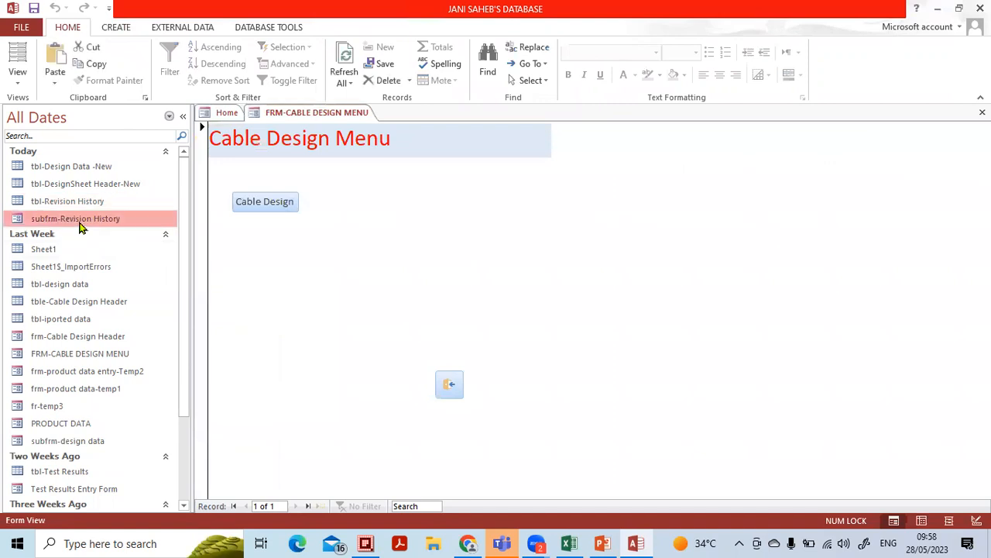
{"action": "double_click", "coordinate": [80, 221]}
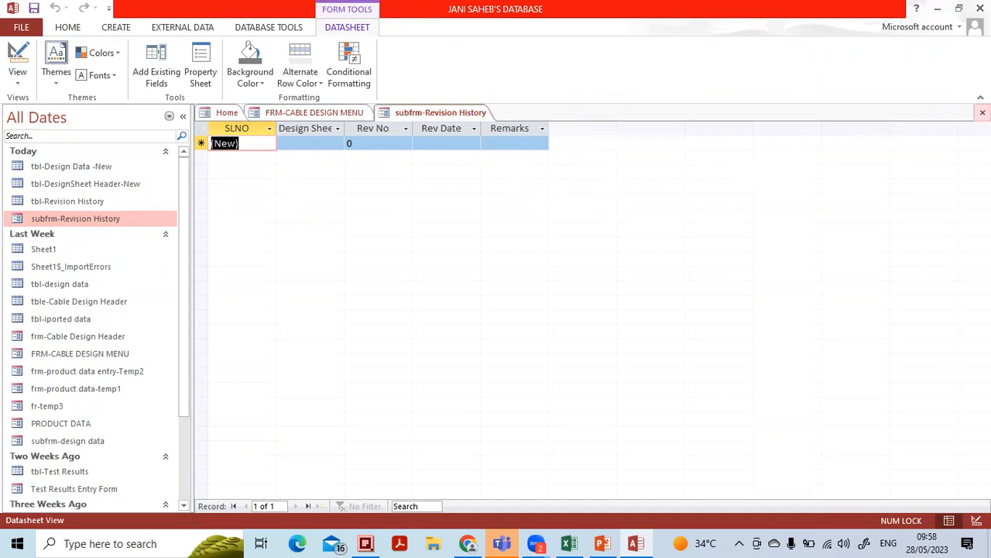
{"action": "left_click", "coordinate": [983, 112]}
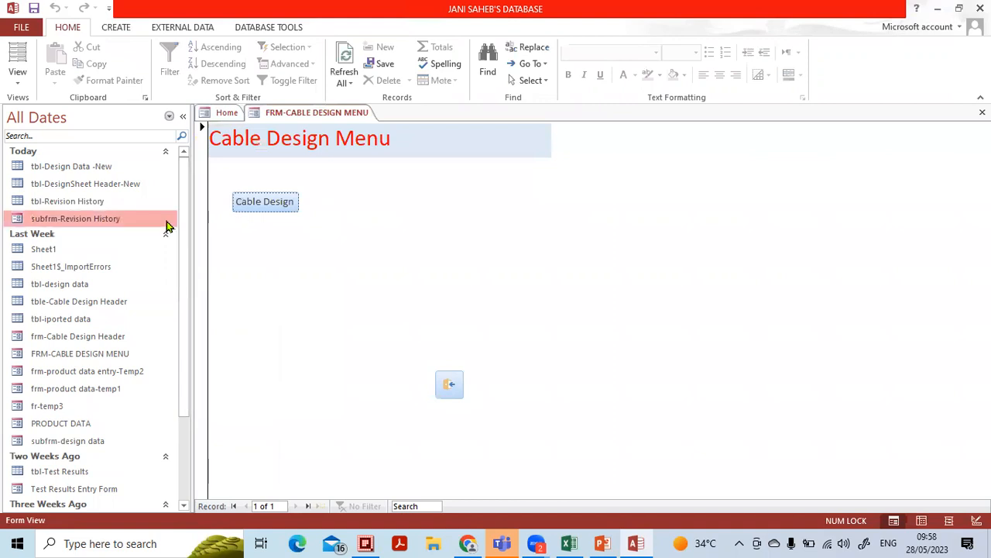
Open the tbl-Design Data -New table and create a Datasheet form based on it
{"action": "left_click", "coordinate": [122, 172]}
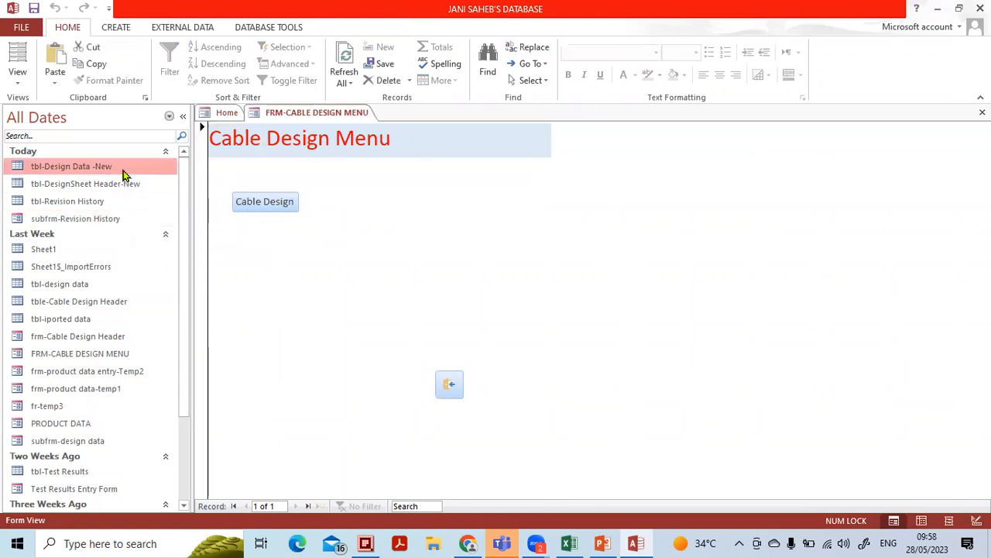
{"action": "double_click", "coordinate": [123, 172]}
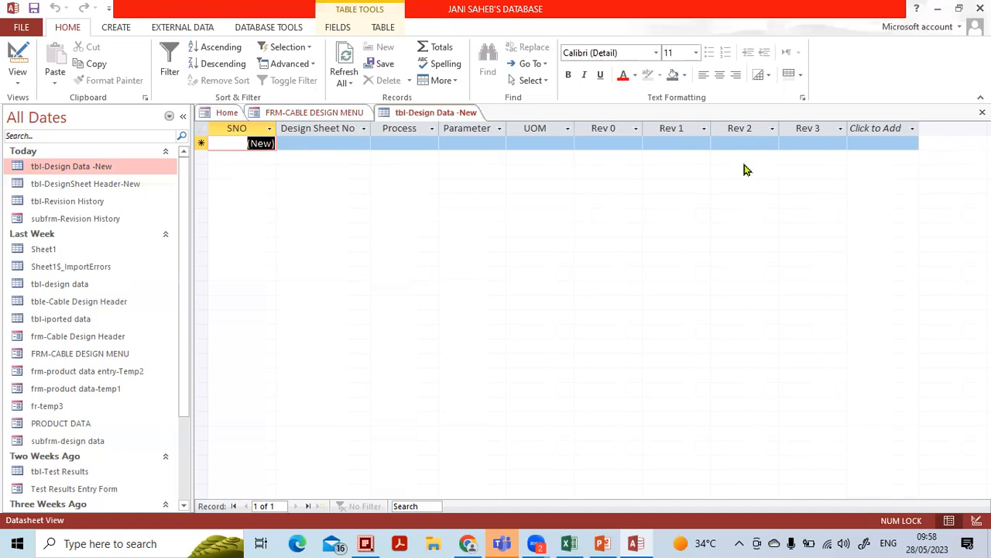
{"action": "left_click", "coordinate": [116, 29]}
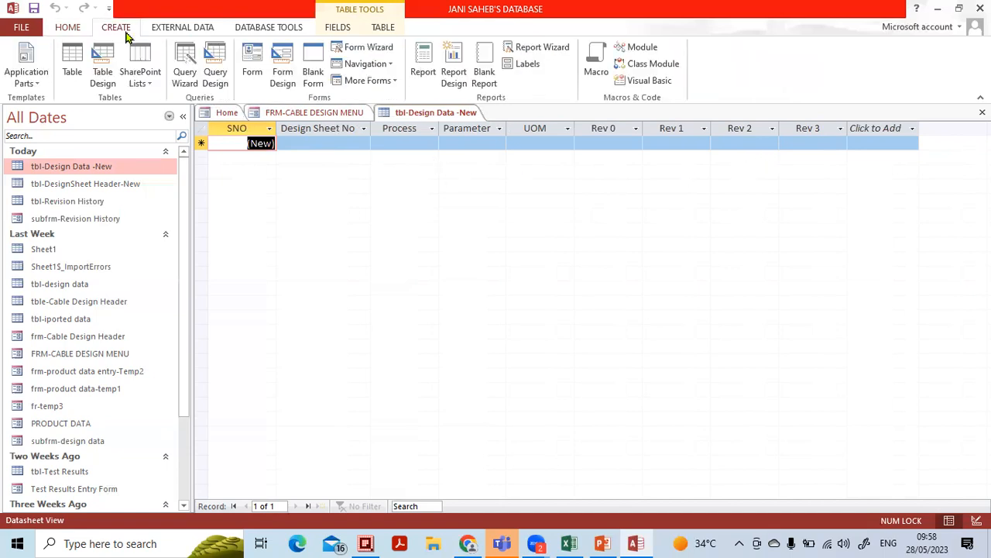
{"action": "left_click", "coordinate": [367, 85]}
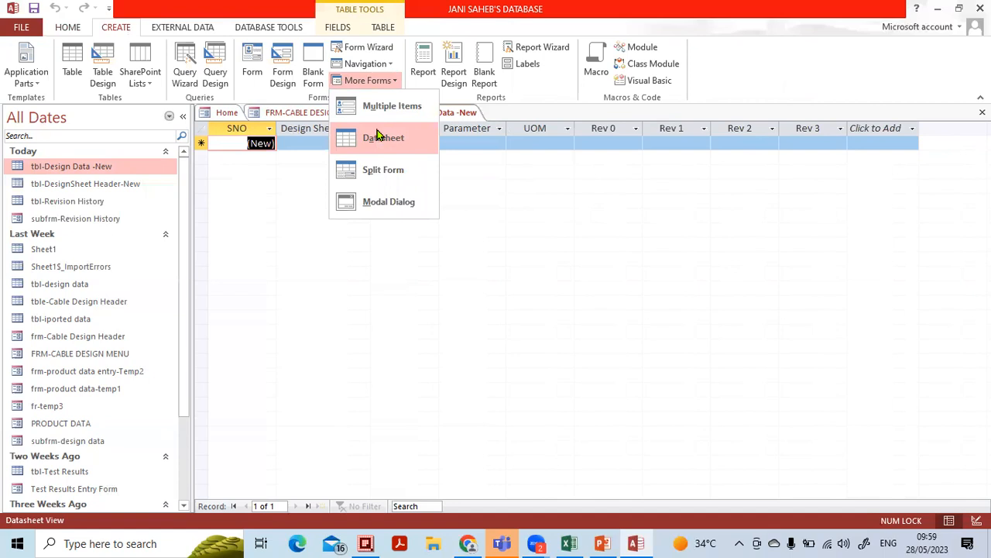
{"action": "left_click", "coordinate": [378, 136]}
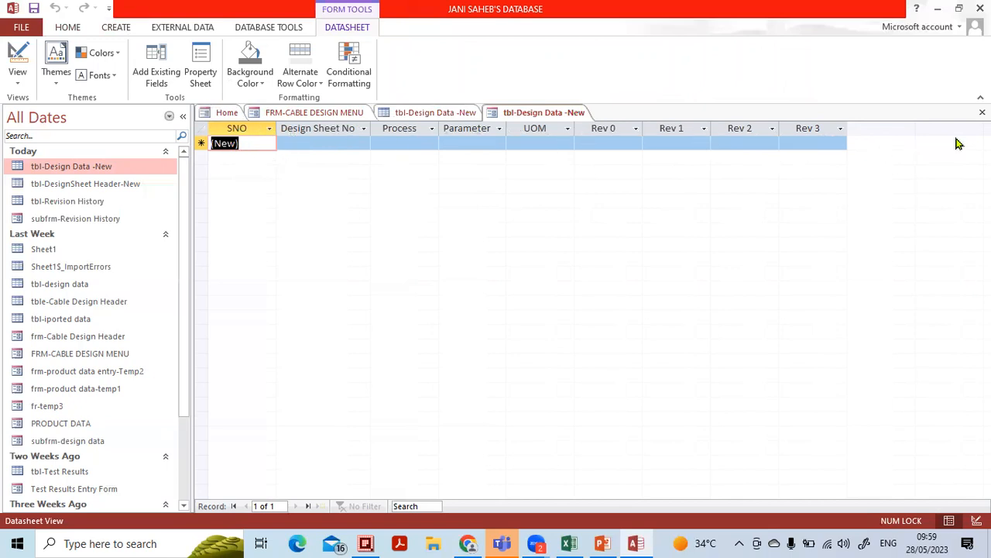
Close the new datasheet form, saving it as subfrm-Design Data -New, and close the tbl-Design Data -New table
{"action": "left_click", "coordinate": [982, 112]}
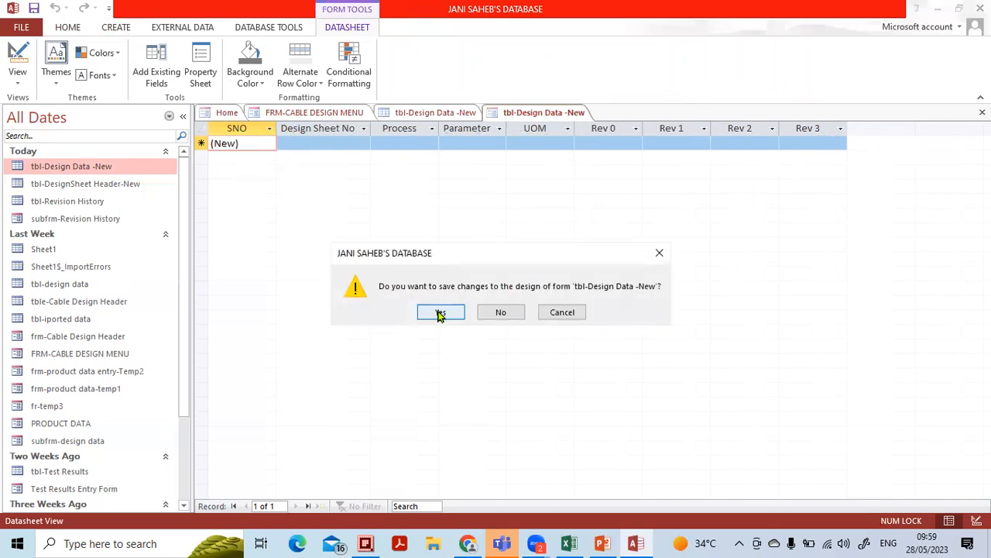
{"action": "left_click", "coordinate": [438, 313]}
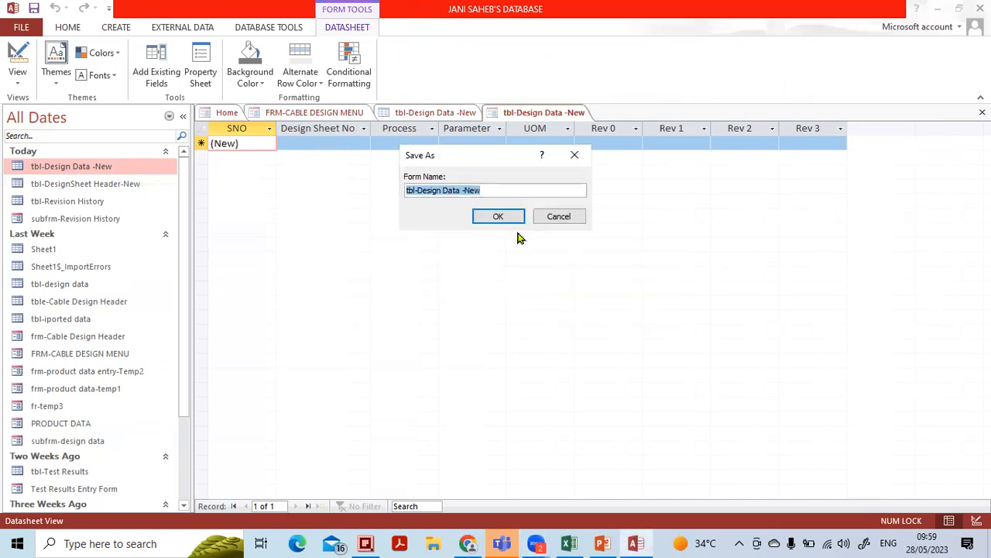
{"action": "left_click", "coordinate": [415, 191]}
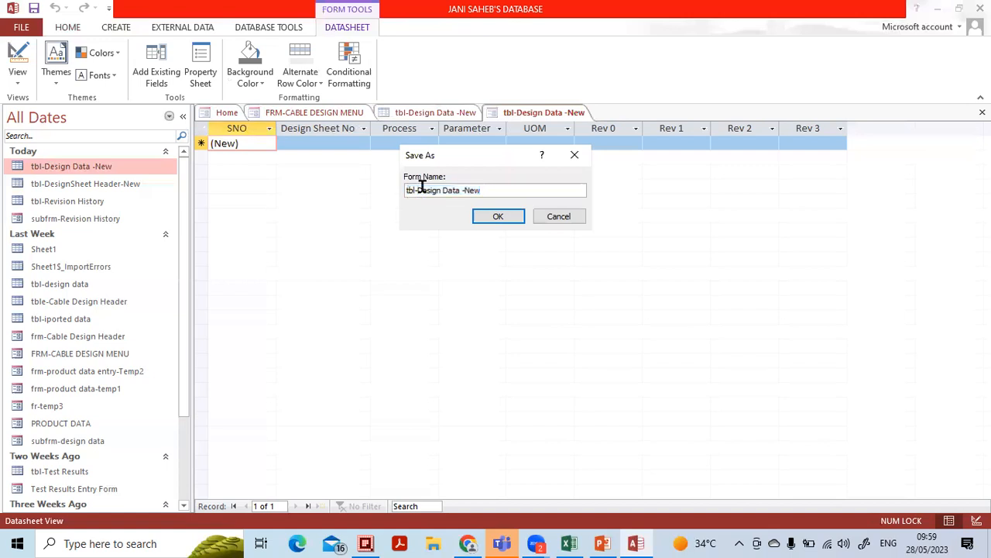
{"action": "left_click_drag", "start_coordinate": [418, 190], "coordinate": [377, 191]}
{"action": "type", "text": "subfrm-"}
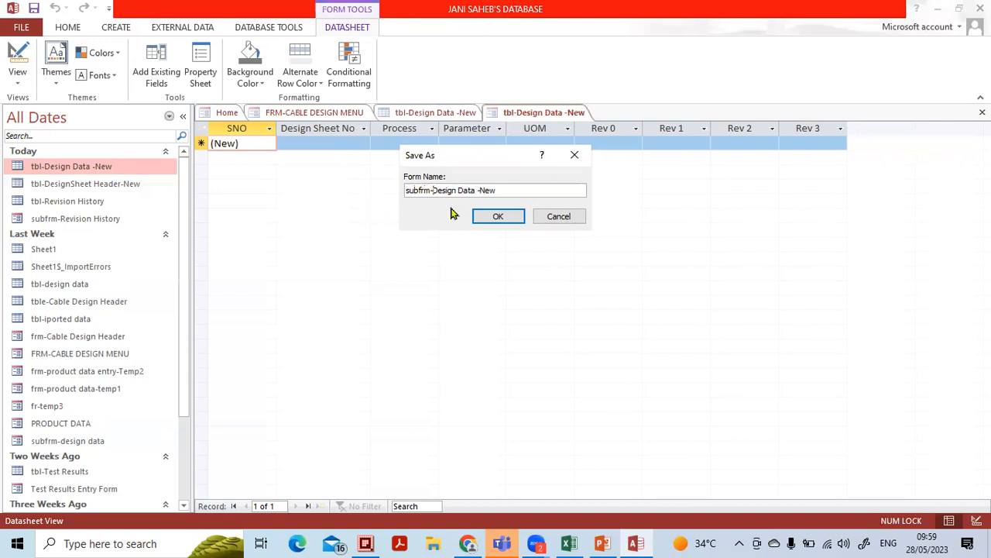
{"action": "left_click", "coordinate": [490, 217]}
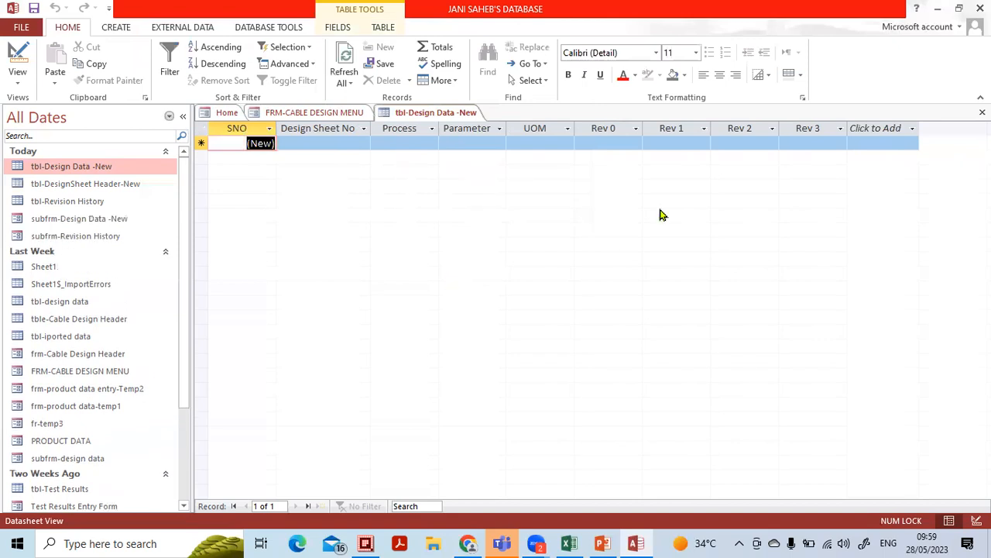
{"action": "left_click", "coordinate": [982, 112]}
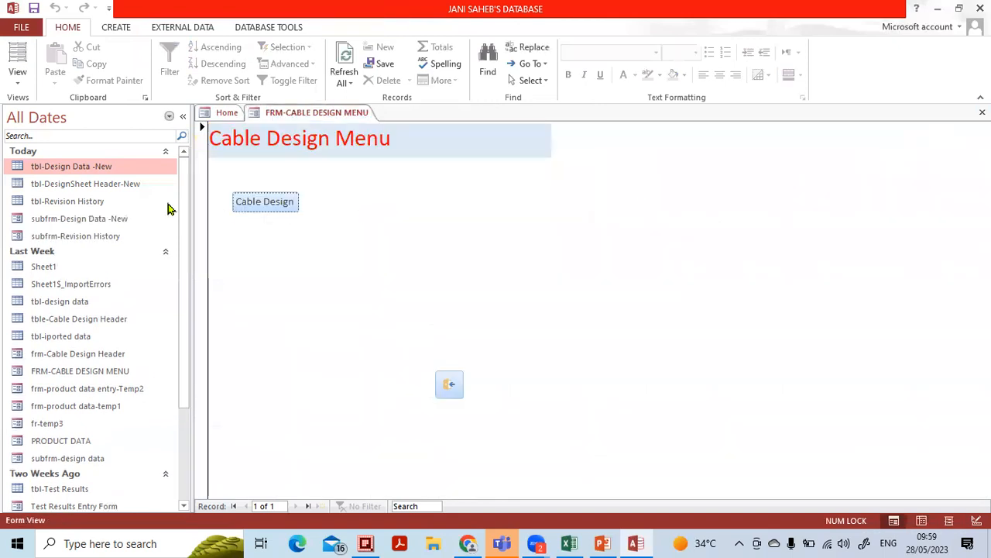
Open the subfrm-Design Data -New form to review its datasheet columns, and close it again
{"action": "left_click", "coordinate": [74, 224]}
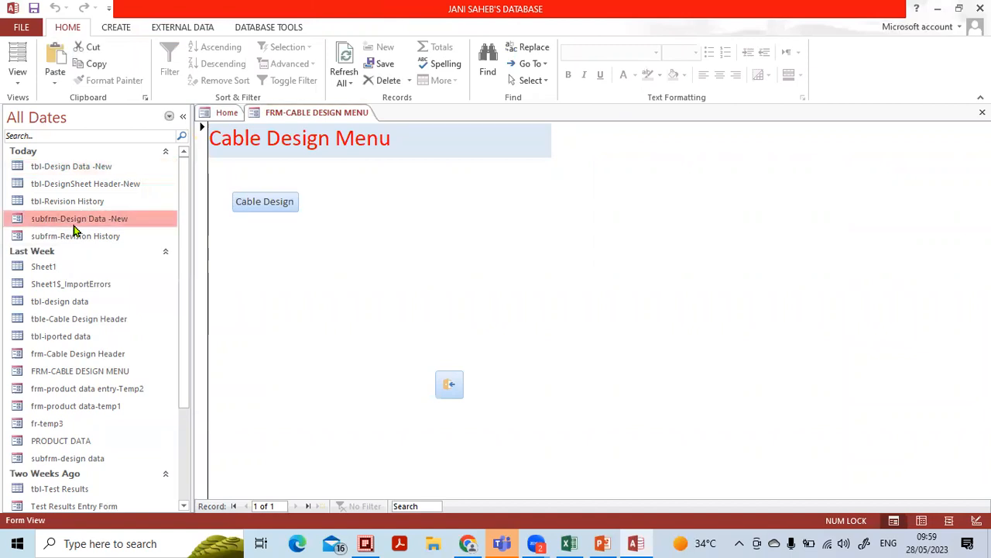
{"action": "double_click", "coordinate": [74, 224]}
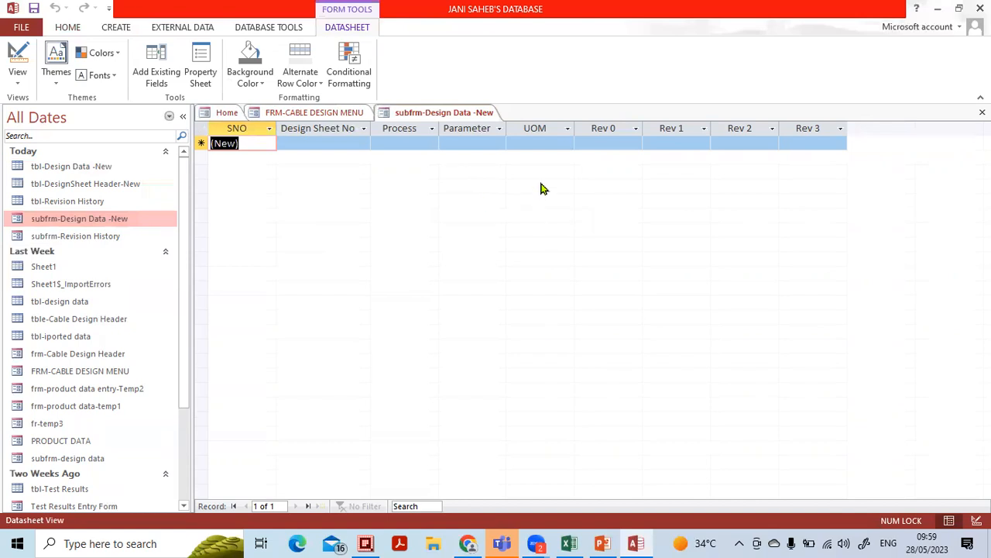
{"action": "left_click", "coordinate": [983, 112]}
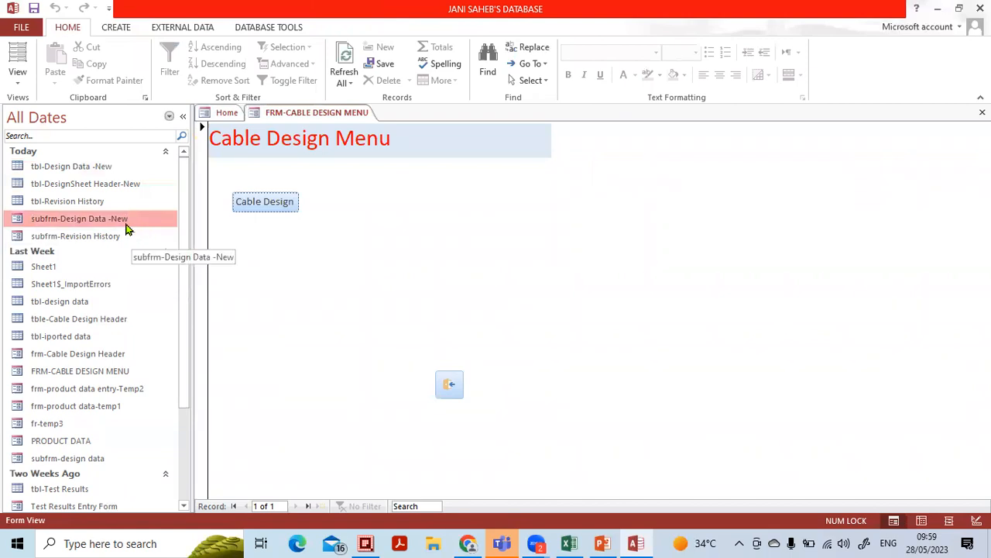
Switch to Excel and review the design sheet header, design data and revision history blocks on the Cable design sheet
{"action": "key", "text": "alt+Tab"}
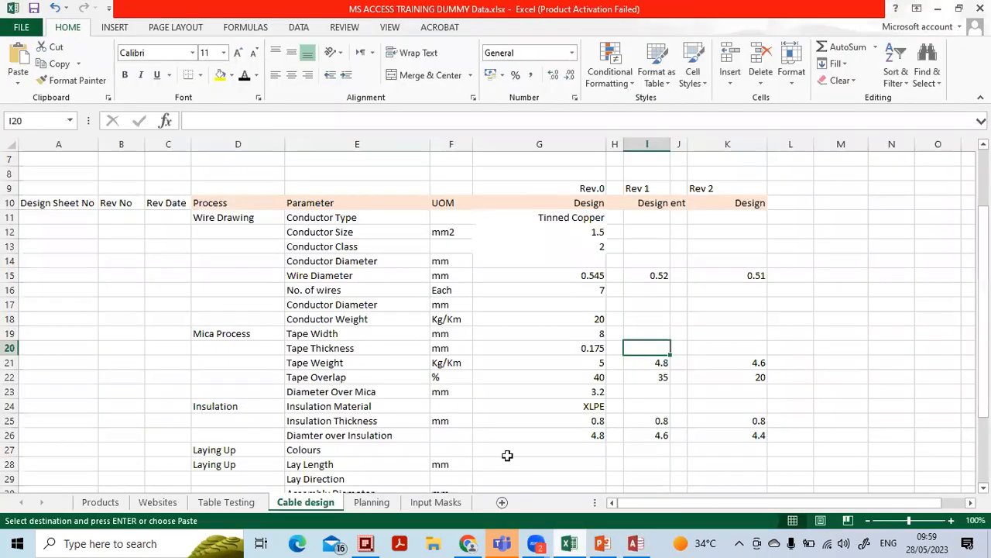
{"action": "scroll", "coordinate": [278, 205], "scroll_direction": "up", "scroll_amount": 2}
{"action": "left_click_drag", "start_coordinate": [203, 177], "coordinate": [372, 223]}
{"action": "left_click_drag", "start_coordinate": [9, 277], "coordinate": [582, 423]}
{"action": "left_click_drag", "start_coordinate": [686, 162], "coordinate": [914, 212]}
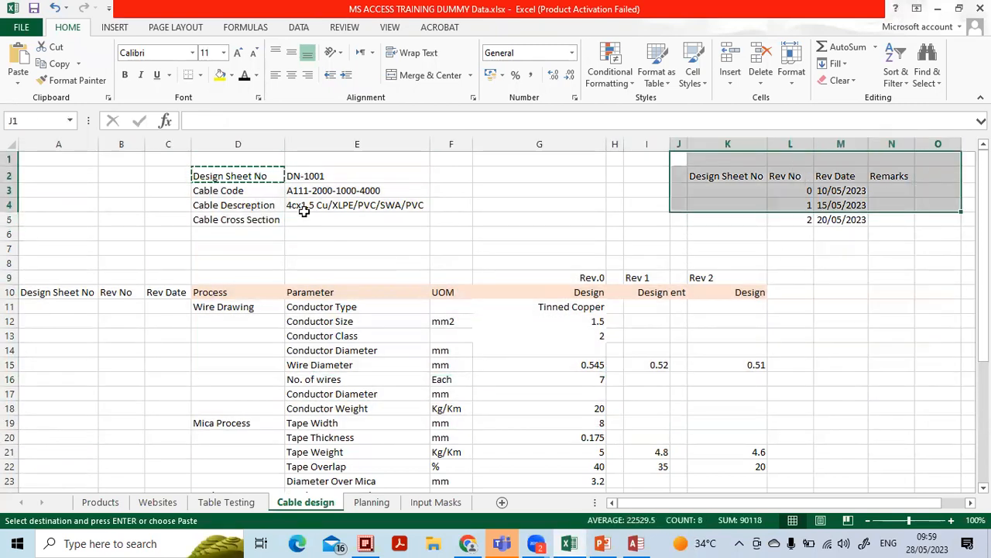
Return to Access, open the tbl-DesignSheet Header-New table and create a standard form based on it
{"action": "left_click", "coordinate": [633, 543]}
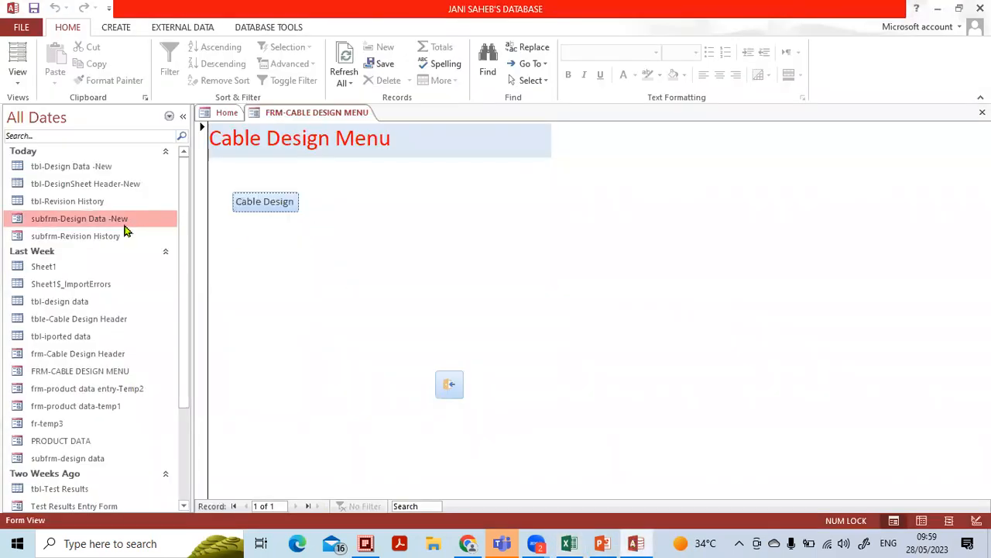
{"action": "left_click", "coordinate": [120, 188]}
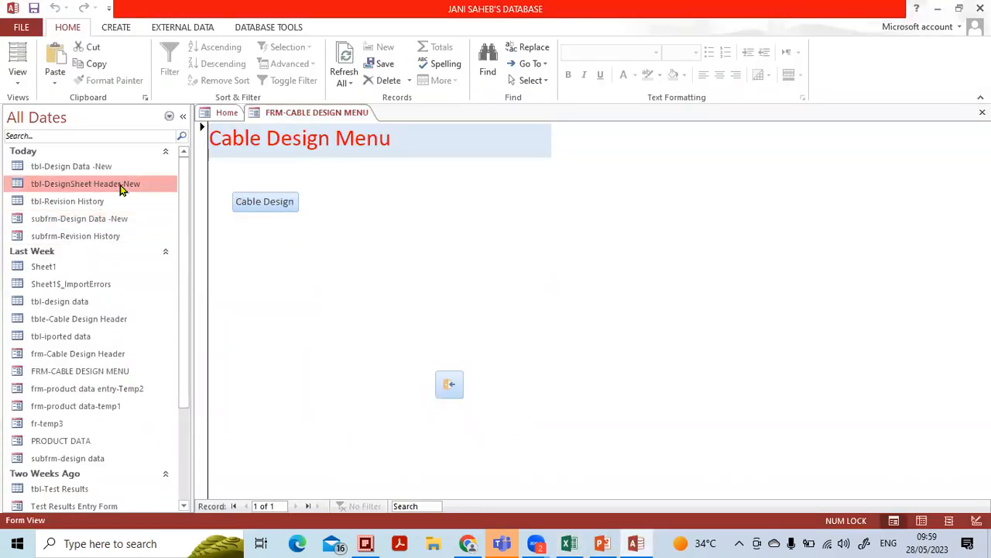
{"action": "double_click", "coordinate": [121, 188]}
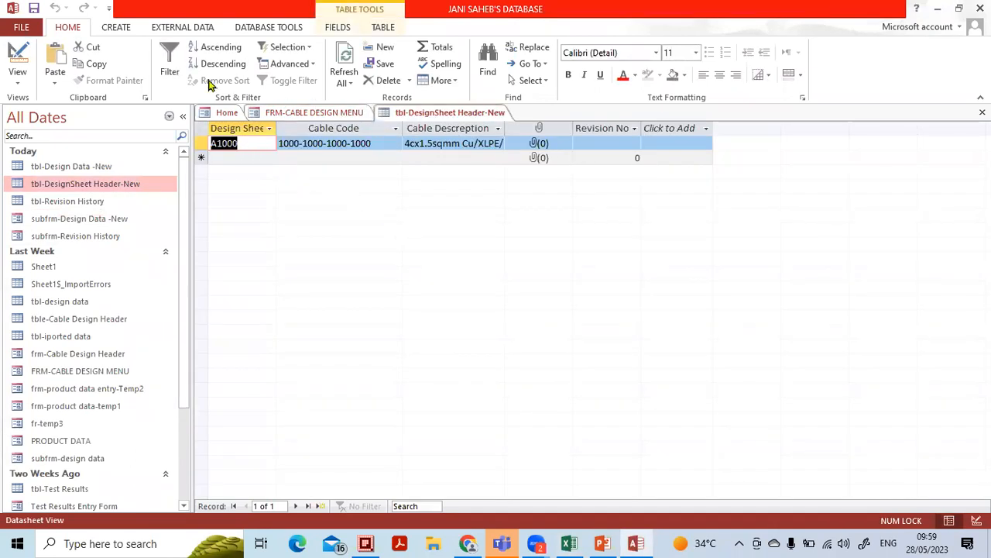
{"action": "left_click", "coordinate": [126, 28]}
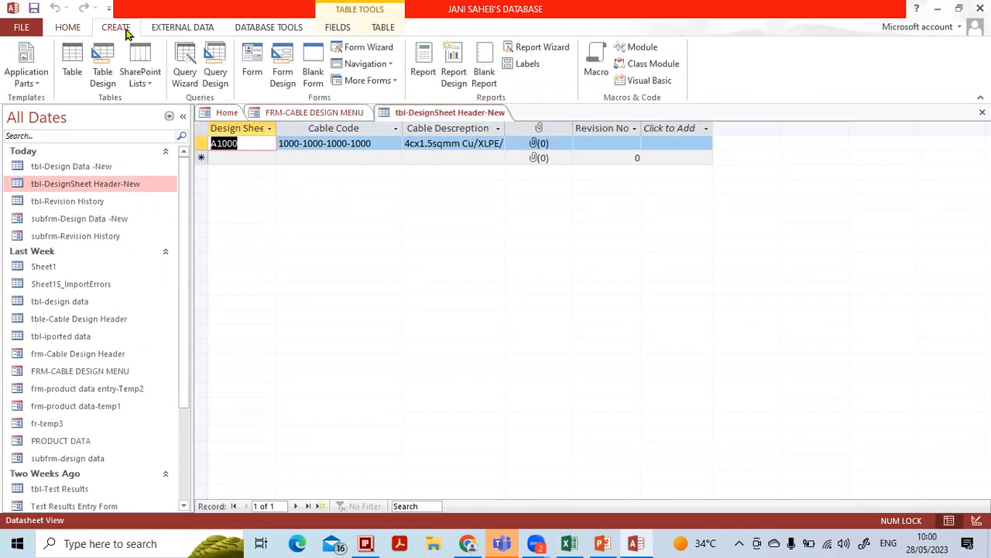
{"action": "left_click", "coordinate": [256, 70]}
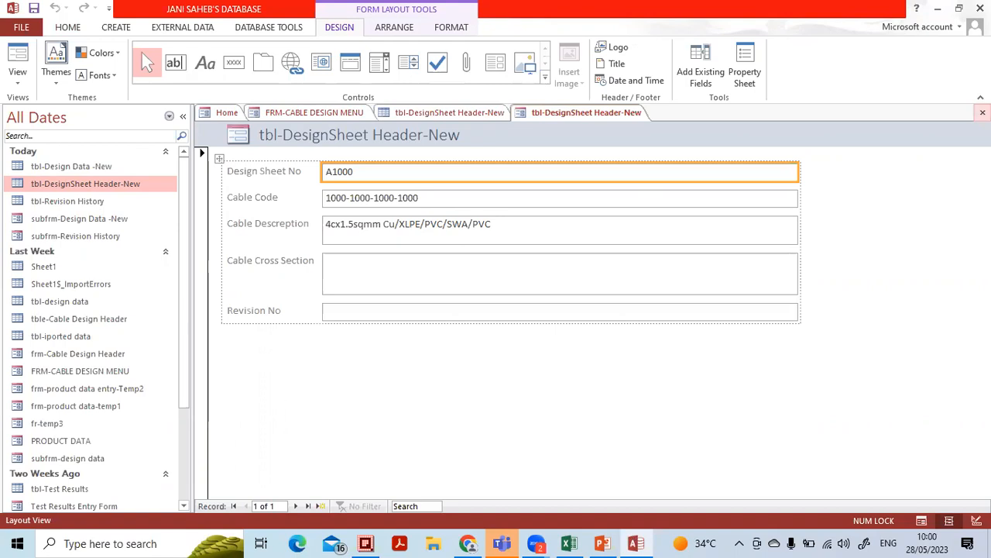
Close the new form, saving it as frm-DesignSheet Header-New, and close the tbl-DesignSheet Header-New table
{"action": "left_click", "coordinate": [982, 113]}
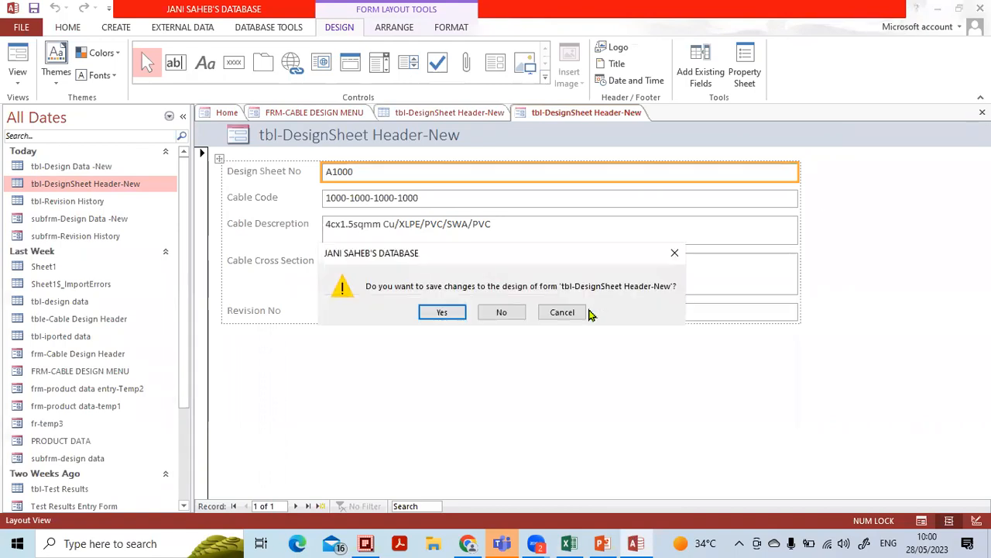
{"action": "left_click", "coordinate": [442, 312]}
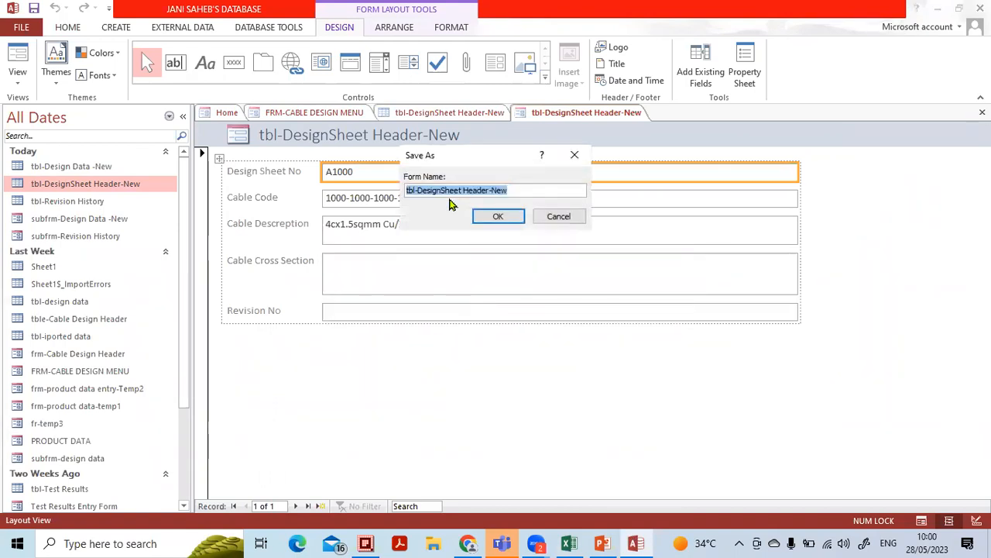
{"action": "left_click", "coordinate": [450, 191]}
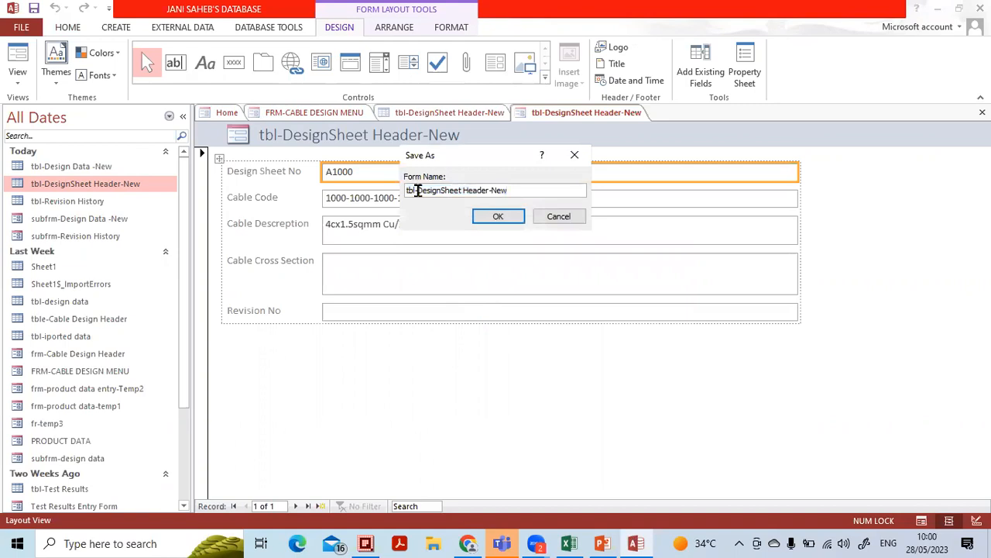
{"action": "left_click_drag", "start_coordinate": [415, 190], "coordinate": [379, 197]}
{"action": "type", "text": "frm"}
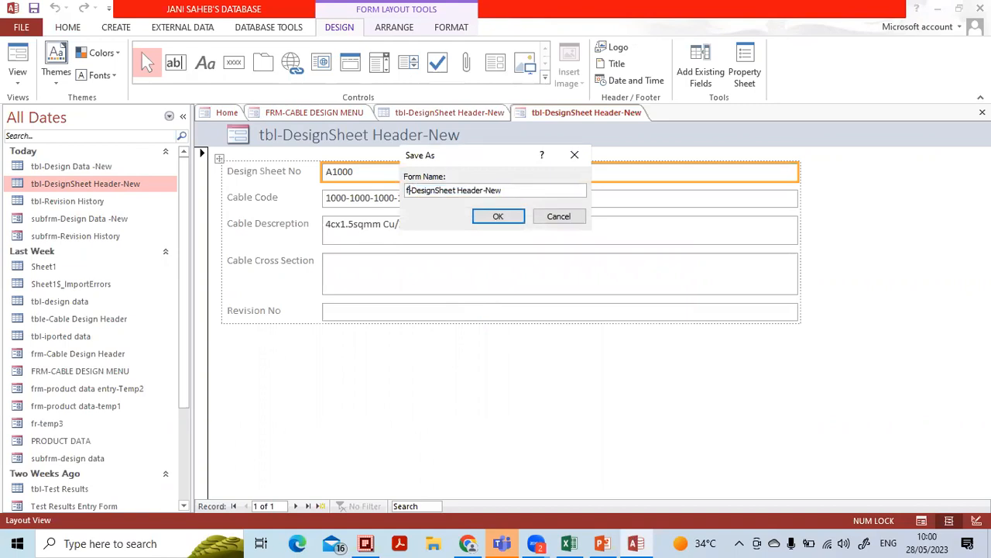
{"action": "key", "text": "Return"}
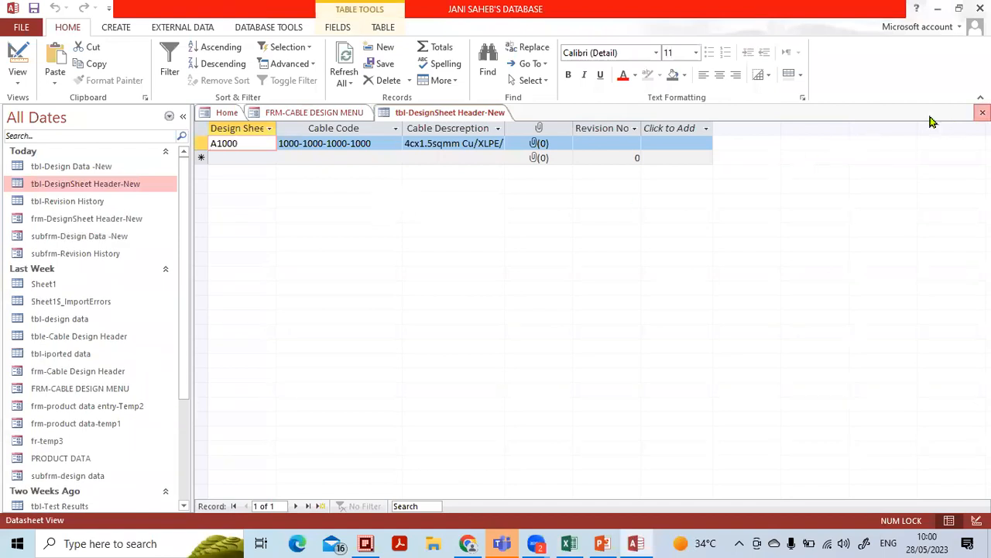
{"action": "left_click", "coordinate": [982, 112]}
{"action": "left_click", "coordinate": [83, 223]}
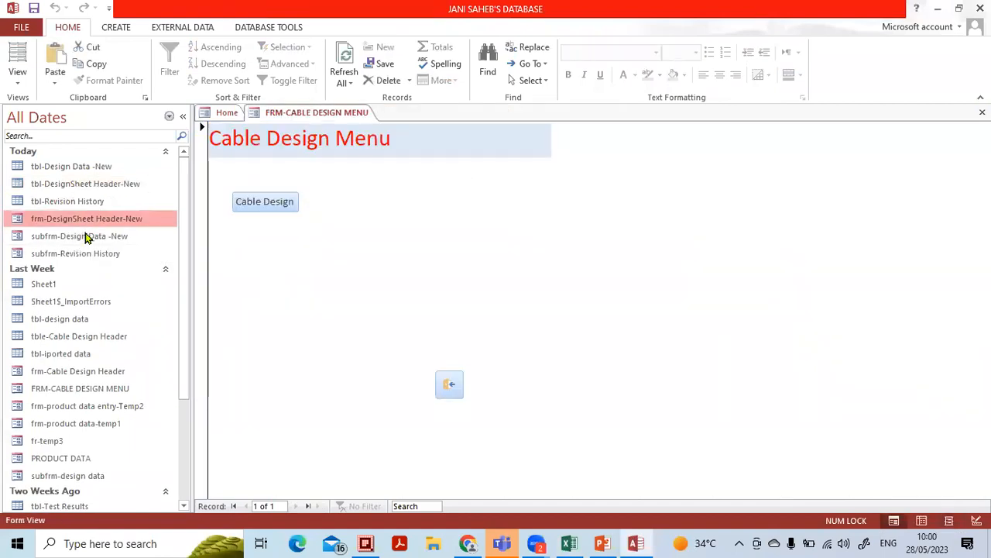
{"action": "left_click", "coordinate": [84, 237]}
{"action": "left_click", "coordinate": [97, 253]}
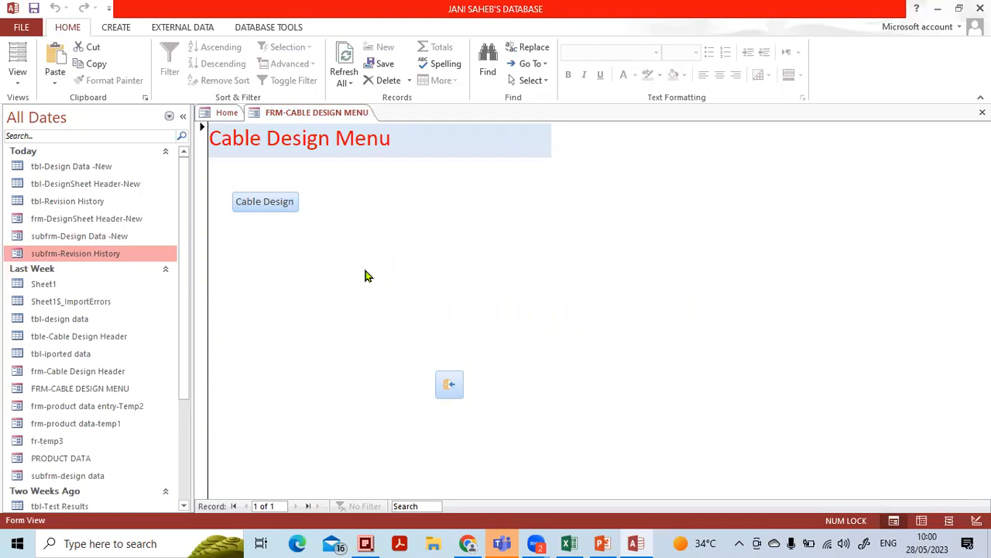
{"action": "left_click", "coordinate": [367, 276]}
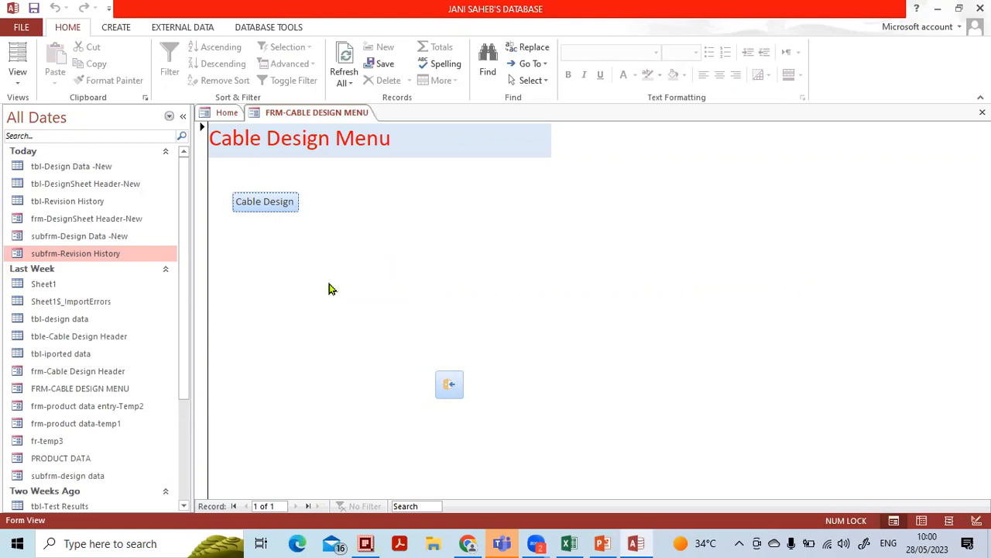
{"action": "left_click", "coordinate": [123, 239]}
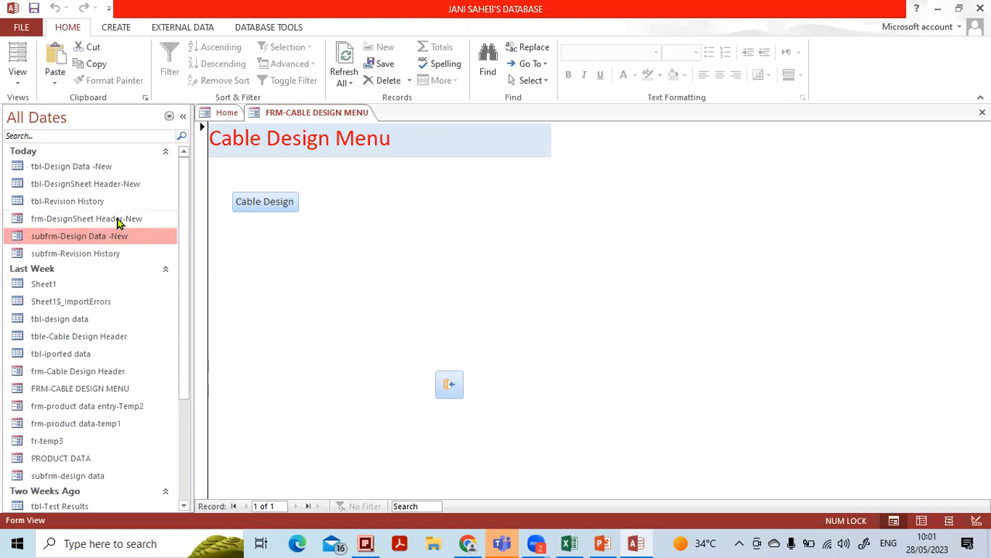
Open the frm-DesignSheet Header-New form and collapse the Navigation Pane
{"action": "left_click", "coordinate": [119, 220]}
{"action": "double_click", "coordinate": [116, 222]}
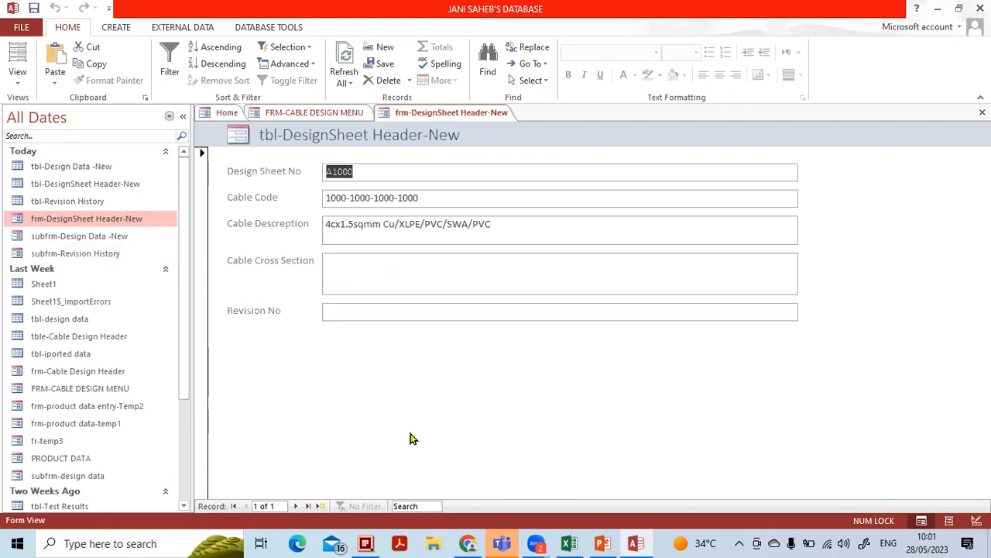
{"action": "left_click_drag", "start_coordinate": [203, 96], "coordinate": [157, 104]}
{"action": "left_click_drag", "start_coordinate": [201, 121], "coordinate": [175, 92]}
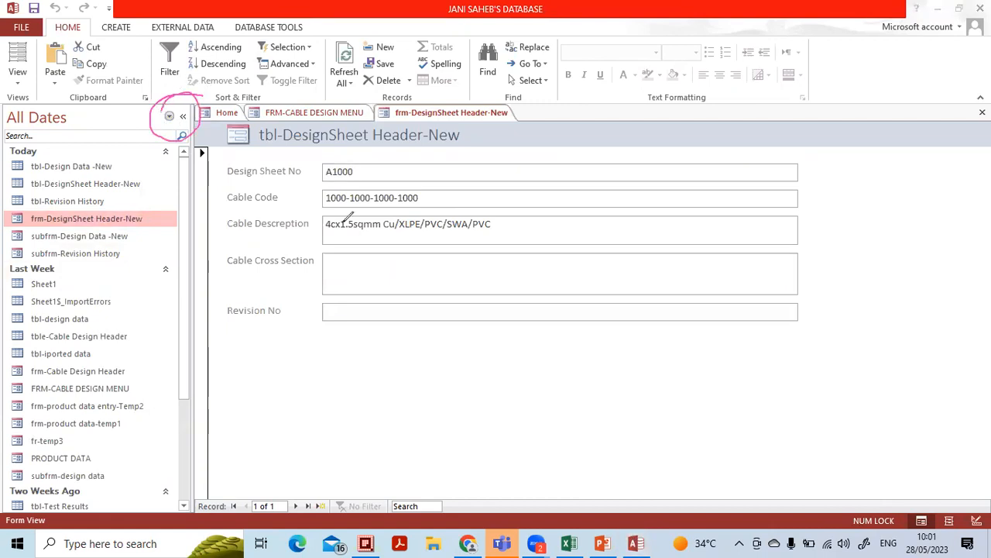
{"action": "left_click_drag", "start_coordinate": [198, 99], "coordinate": [155, 112]}
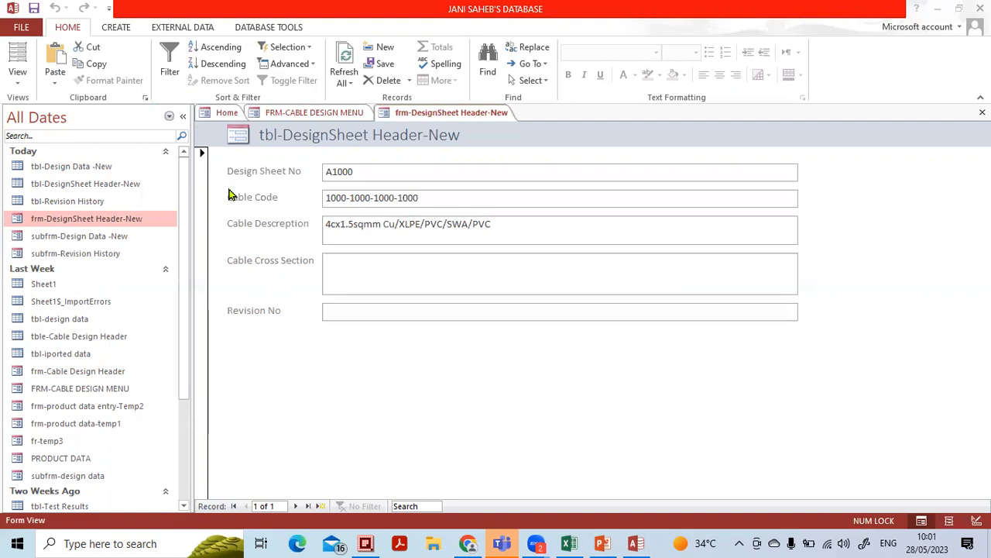
{"action": "left_click", "coordinate": [183, 116]}
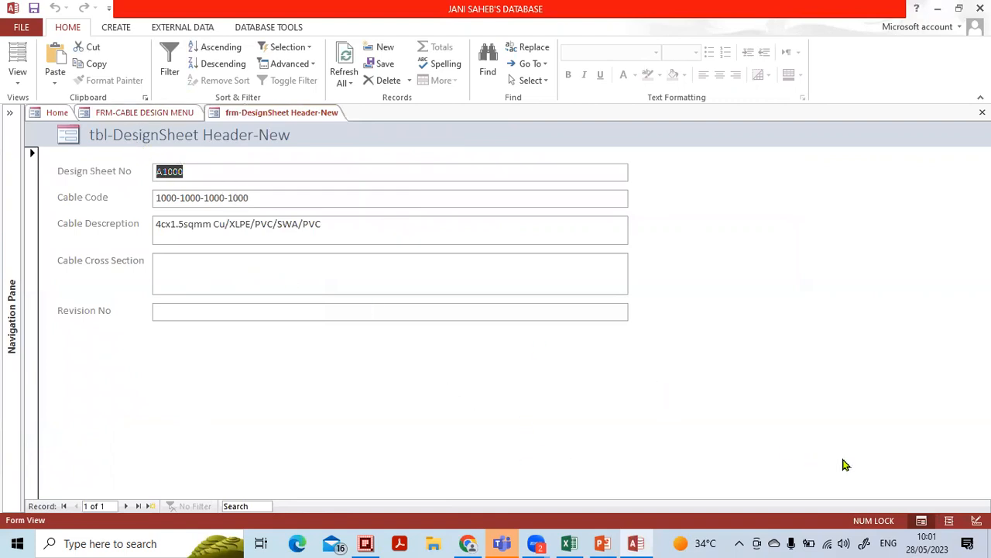
Switch the frm-DesignSheet Header-New form to Design View
{"action": "left_click", "coordinate": [807, 496]}
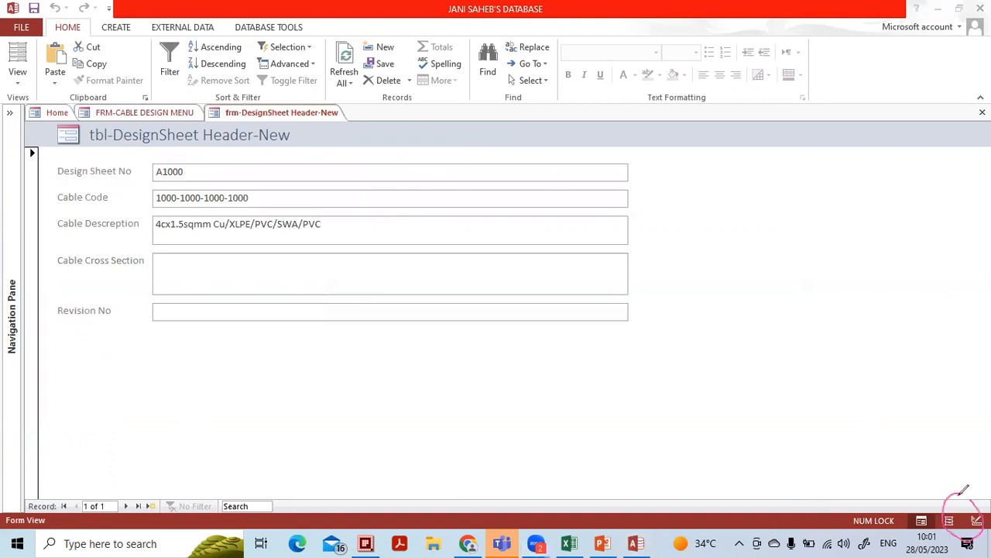
{"action": "mouse_move", "coordinate": [11, 29]}
{"action": "left_mouse_down"}
{"action": "mouse_move", "coordinate": [3, 87]}
{"action": "mouse_move", "coordinate": [50, 74]}
{"action": "left_mouse_up"}
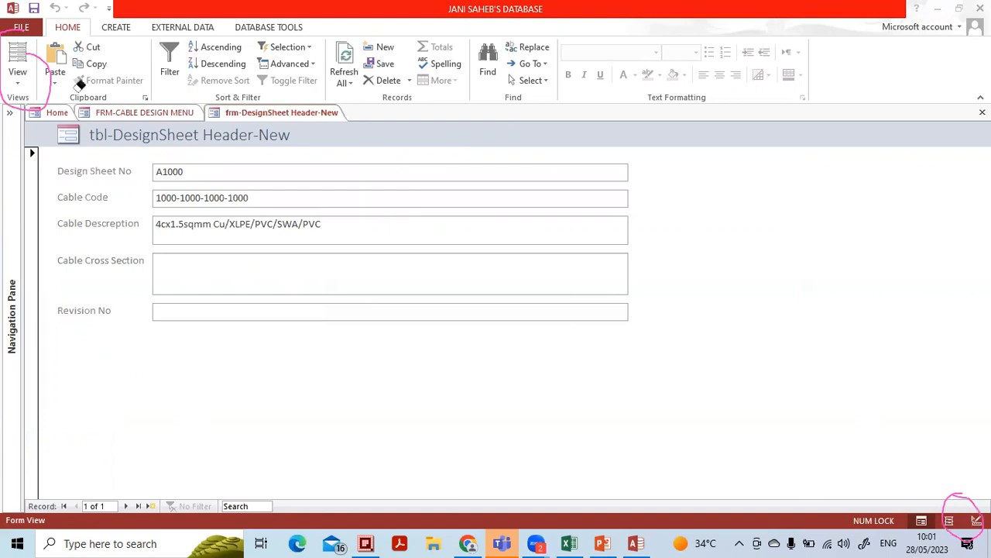
{"action": "left_click", "coordinate": [42, 62]}
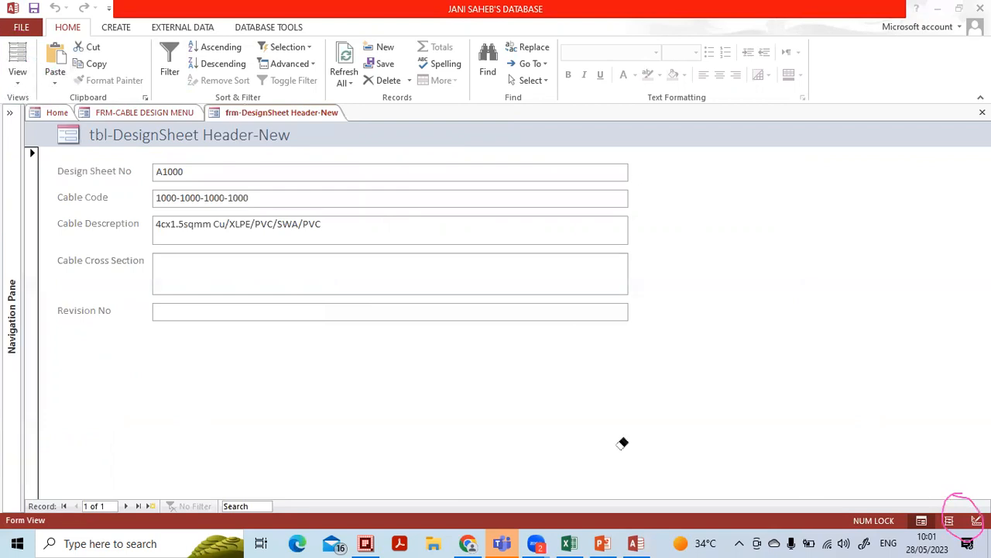
{"action": "left_click", "coordinate": [961, 496]}
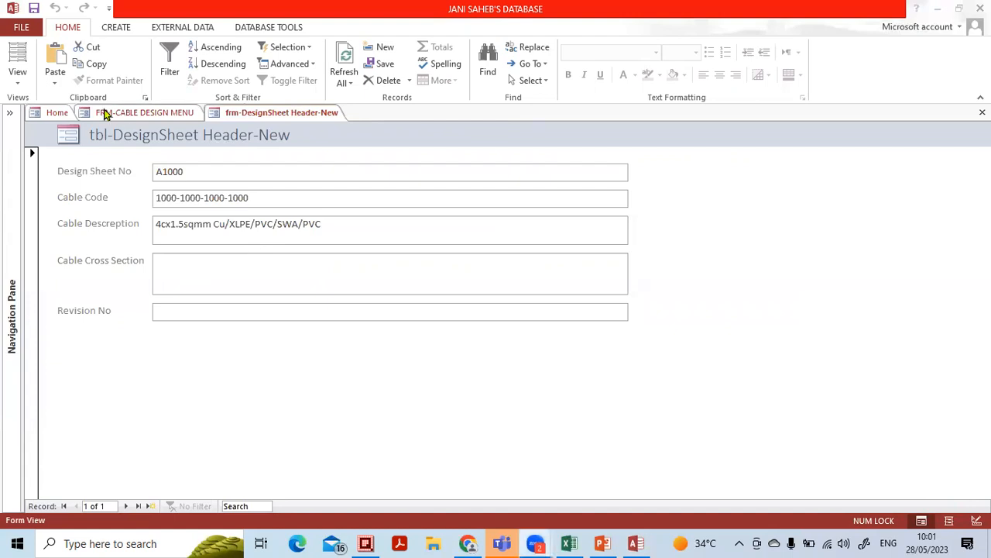
{"action": "left_click", "coordinate": [18, 84]}
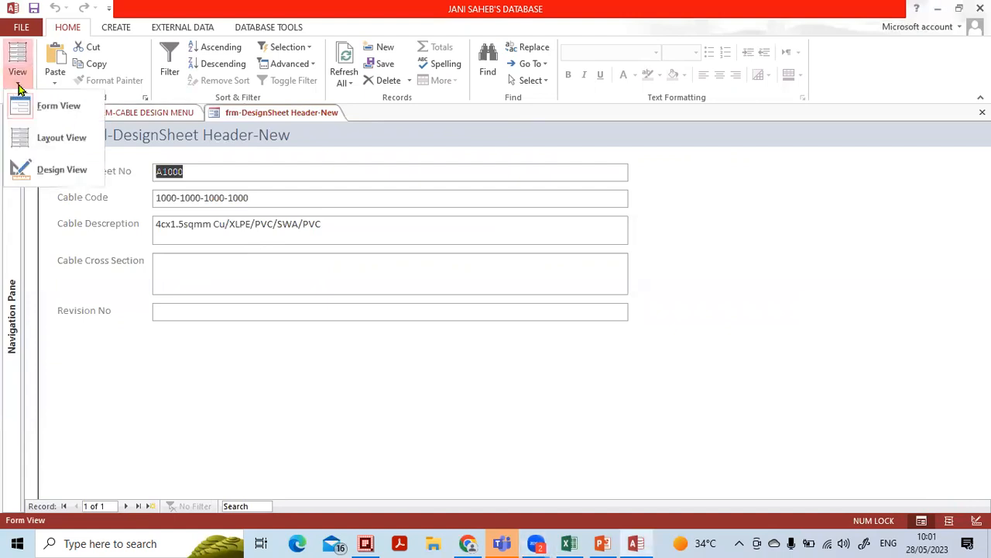
{"action": "left_click", "coordinate": [31, 169]}
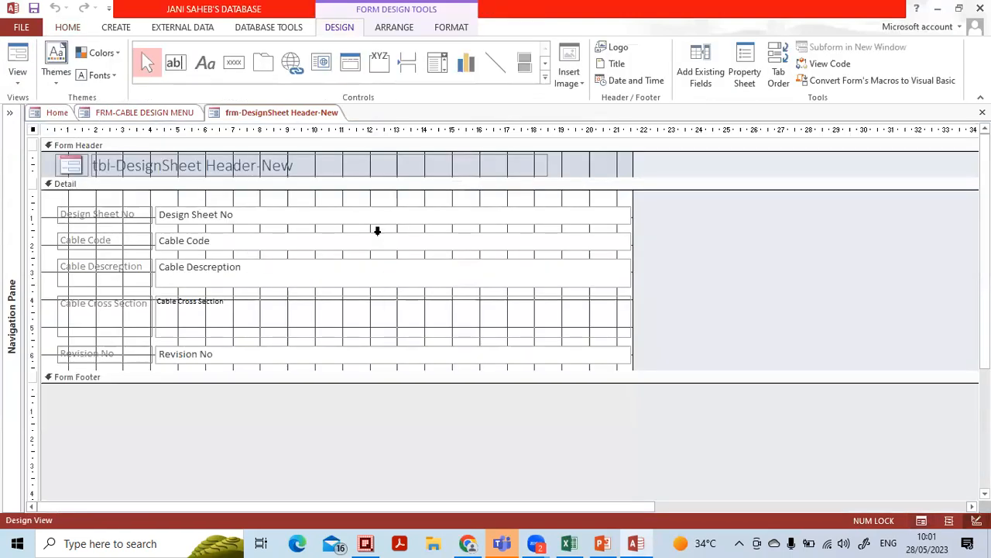
Enlarge the form's Detail section to about 15 cm high and open up the Form Footer section to about 2 cm
{"action": "left_click", "coordinate": [352, 371]}
{"action": "left_click_drag", "start_coordinate": [352, 372], "coordinate": [348, 395]}
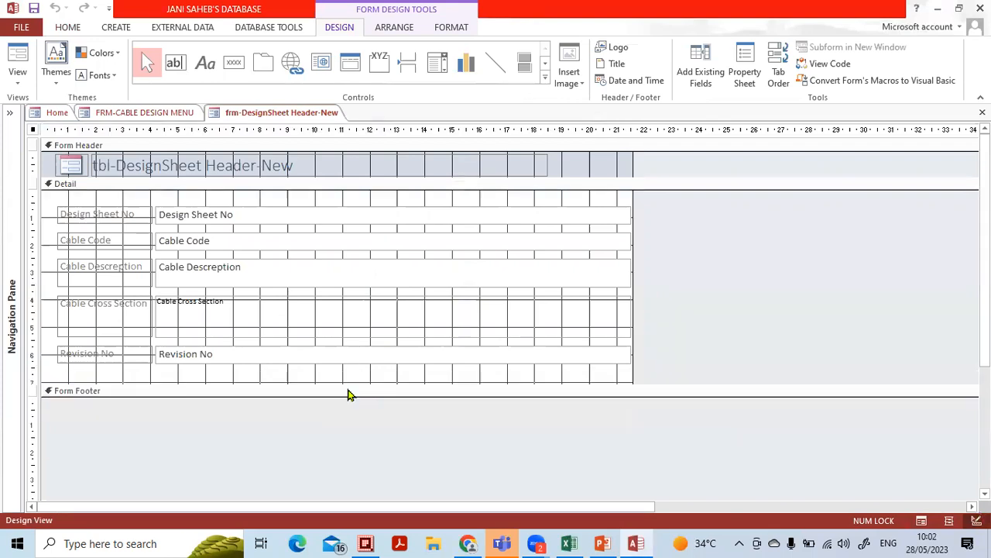
{"action": "left_click", "coordinate": [118, 395]}
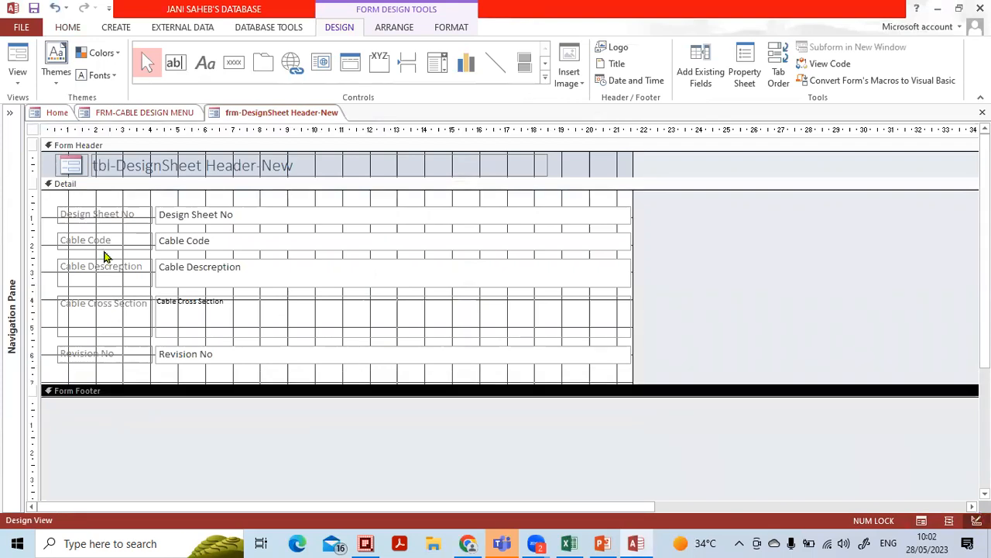
{"action": "left_click", "coordinate": [96, 185]}
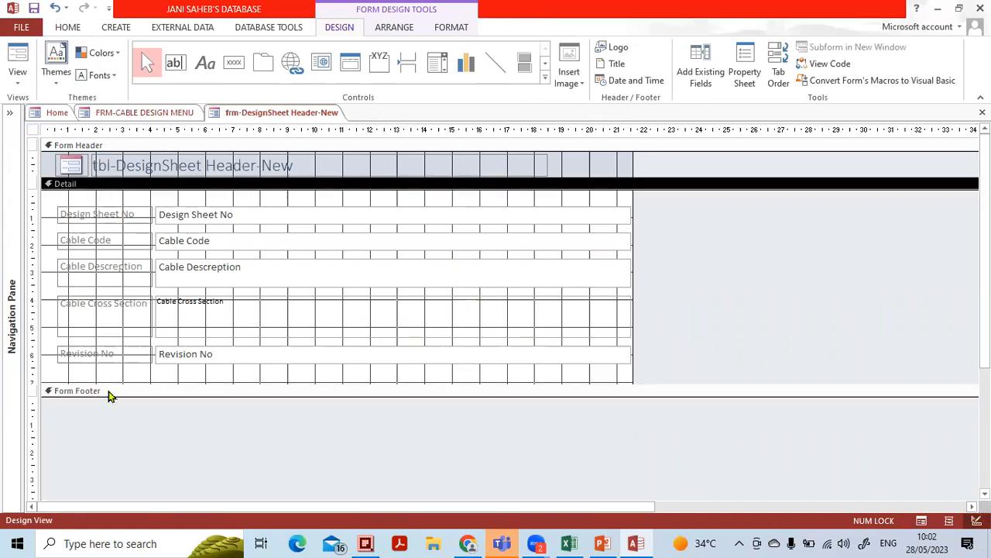
{"action": "left_click_drag", "start_coordinate": [111, 397], "coordinate": [121, 458]}
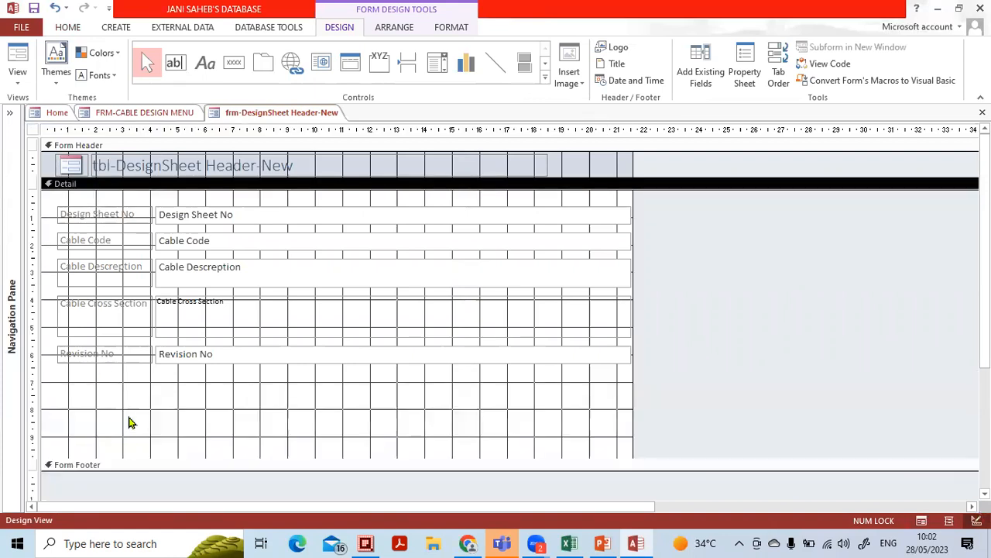
{"action": "scroll", "coordinate": [135, 410], "scroll_direction": "down", "scroll_amount": 2}
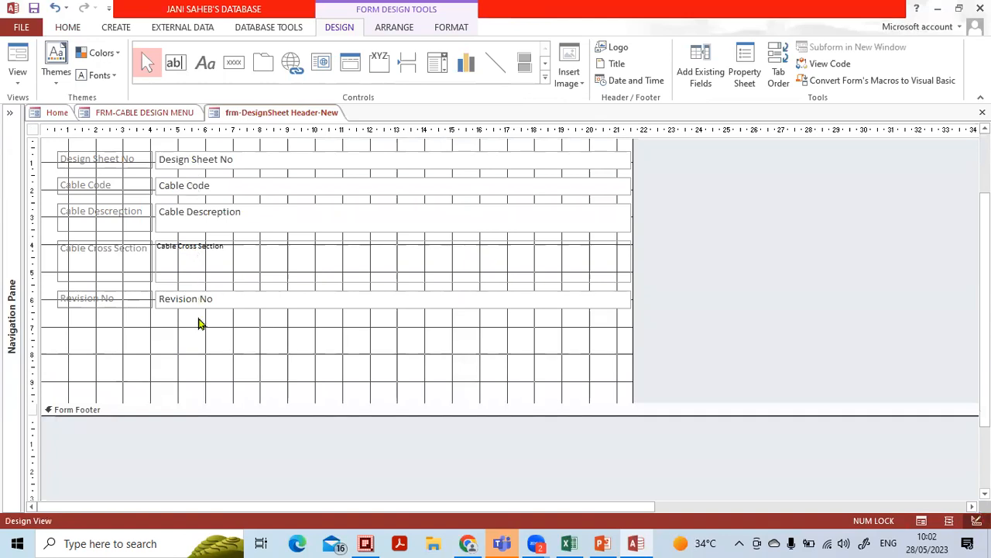
{"action": "scroll", "coordinate": [191, 356], "scroll_direction": "down", "scroll_amount": 2}
{"action": "left_click_drag", "start_coordinate": [188, 346], "coordinate": [189, 449]}
{"action": "scroll", "coordinate": [199, 374], "scroll_direction": "down", "scroll_amount": 2}
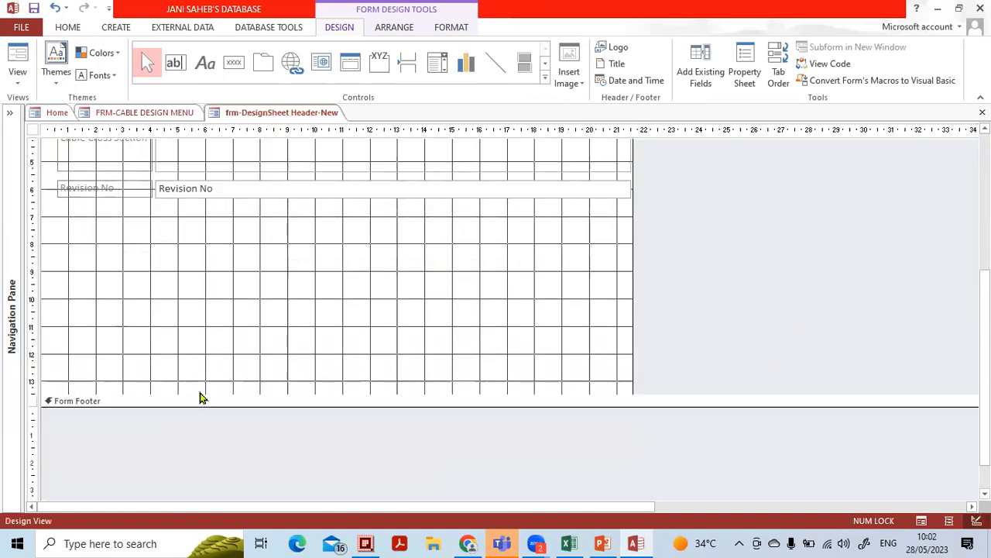
{"action": "left_click_drag", "start_coordinate": [199, 397], "coordinate": [201, 435]}
{"action": "scroll", "coordinate": [225, 372], "scroll_direction": "down", "scroll_amount": 1}
{"action": "scroll", "coordinate": [229, 363], "scroll_direction": "down", "scroll_amount": 1}
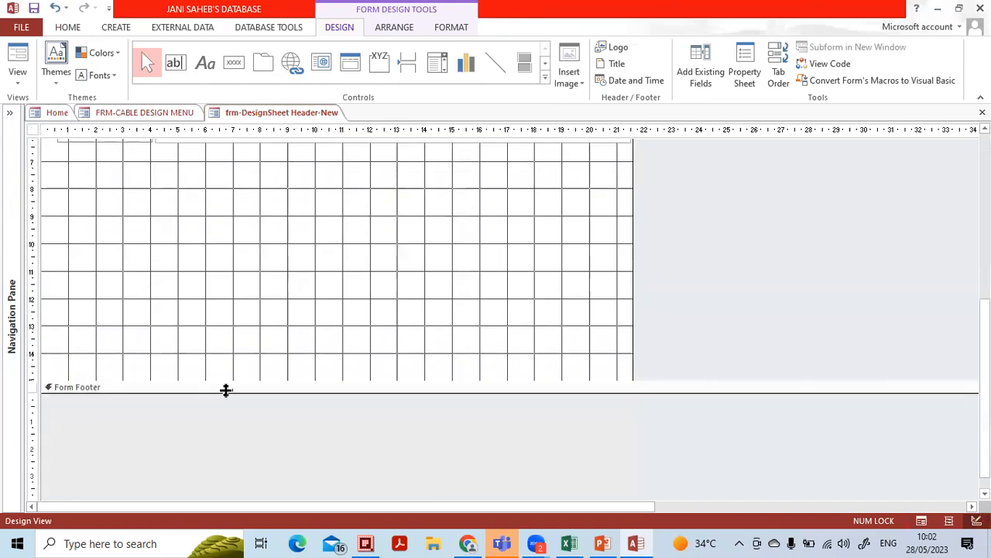
{"action": "left_click_drag", "start_coordinate": [152, 396], "coordinate": [155, 456]}
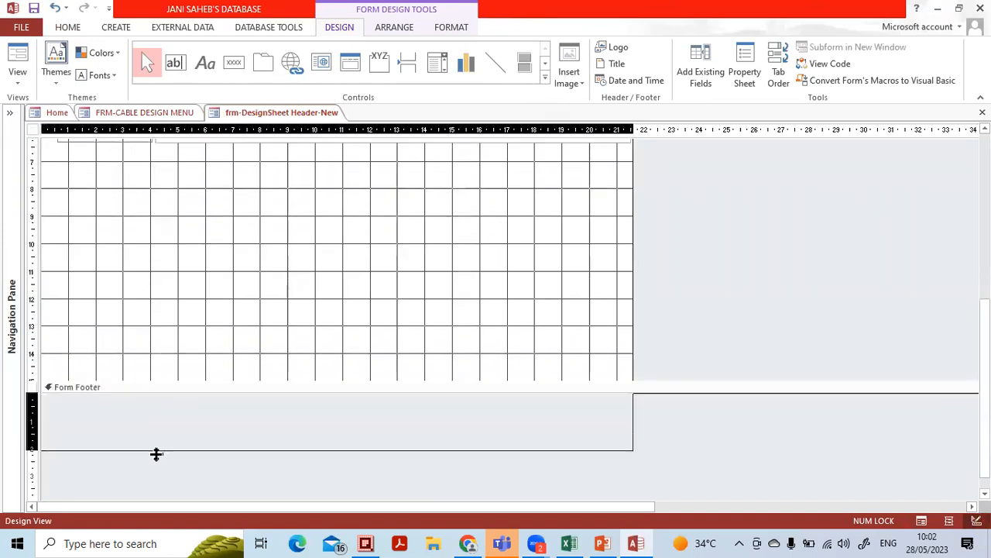
{"action": "scroll", "coordinate": [223, 426], "scroll_direction": "down", "scroll_amount": 2}
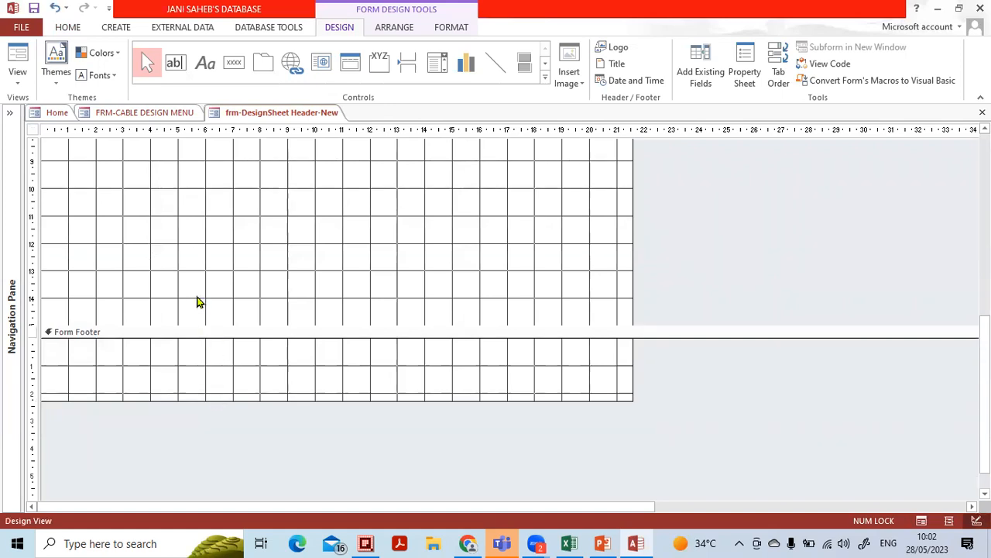
Try to move the Revision No field further down the Detail section
{"action": "scroll", "coordinate": [199, 258], "scroll_direction": "up", "scroll_amount": 4}
{"action": "scroll", "coordinate": [199, 258], "scroll_direction": "up", "scroll_amount": 6}
{"action": "scroll", "coordinate": [147, 333], "scroll_direction": "down", "scroll_amount": 3}
{"action": "scroll", "coordinate": [152, 325], "scroll_direction": "up", "scroll_amount": 1}
{"action": "left_click", "coordinate": [191, 274]}
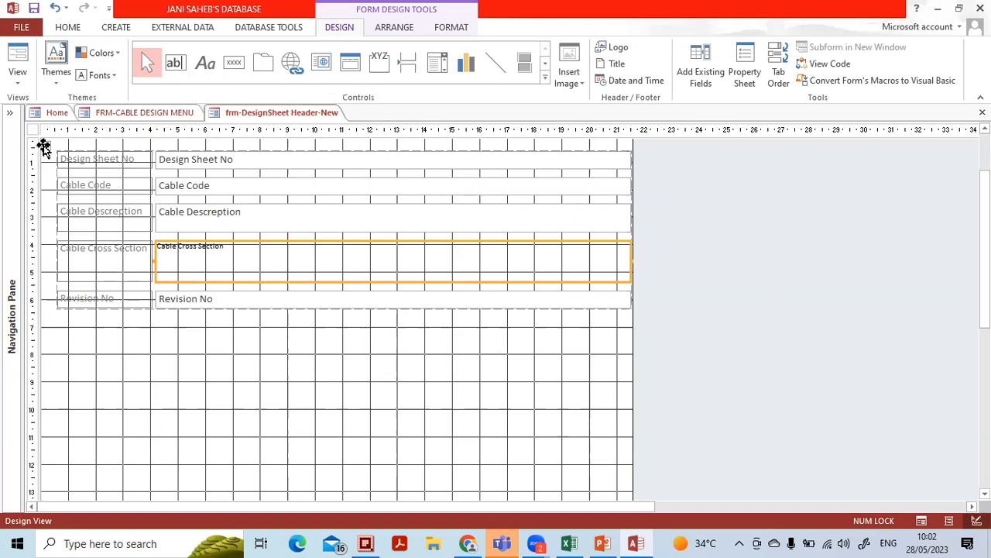
{"action": "left_click_drag", "start_coordinate": [210, 303], "coordinate": [209, 391]}
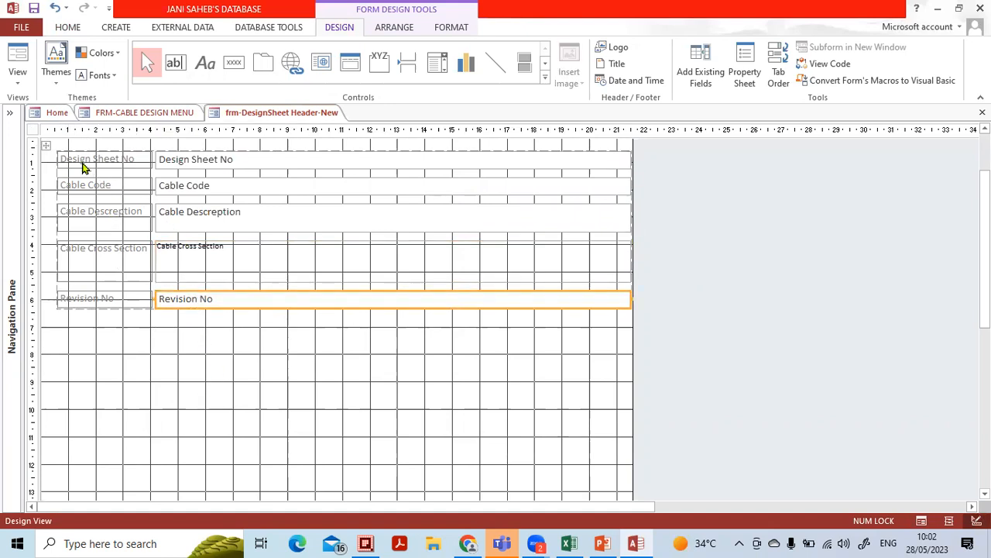
Remove the stacked layout from all the Detail controls so each field can be moved and resized individually
{"action": "left_click", "coordinate": [44, 144]}
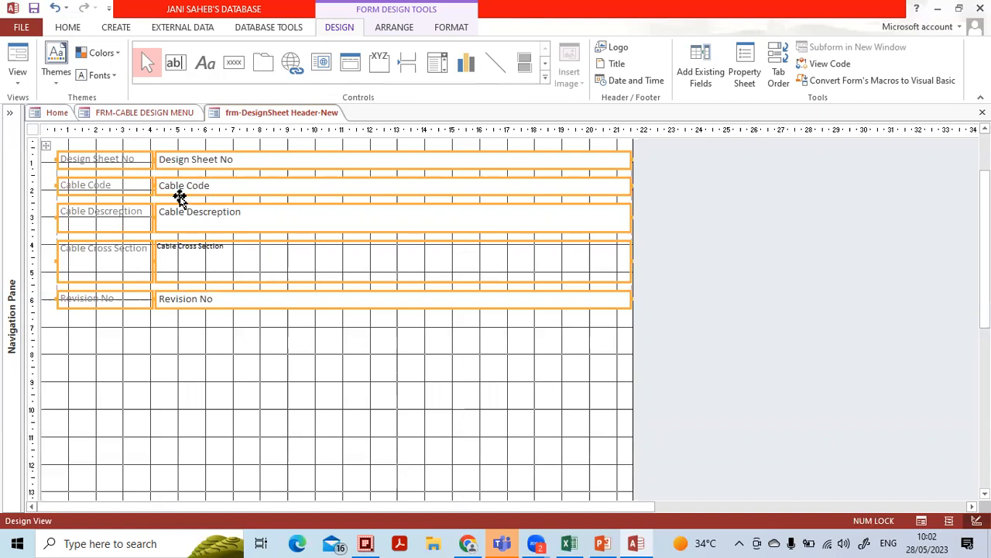
{"action": "right_click", "coordinate": [181, 201]}
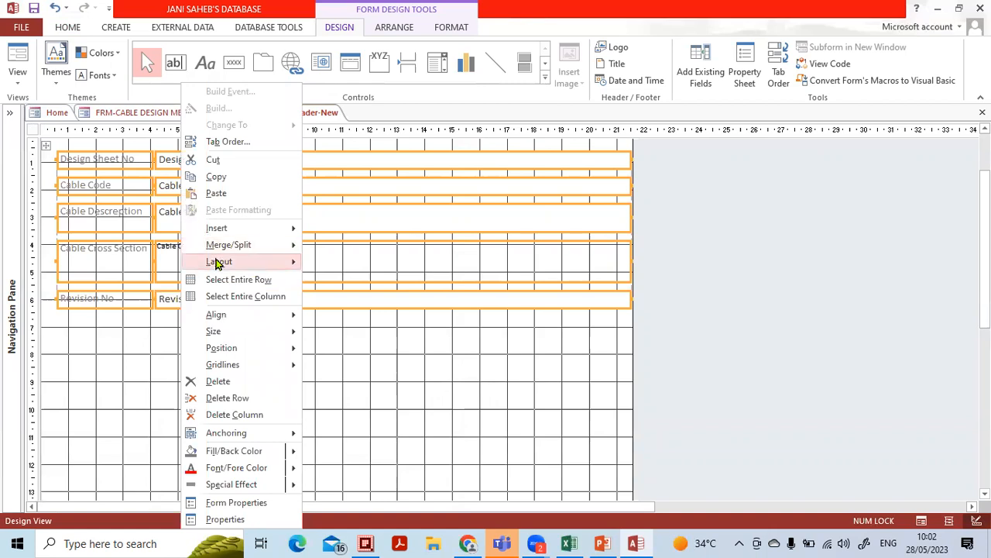
{"action": "mouse_move", "coordinate": [217, 261]}
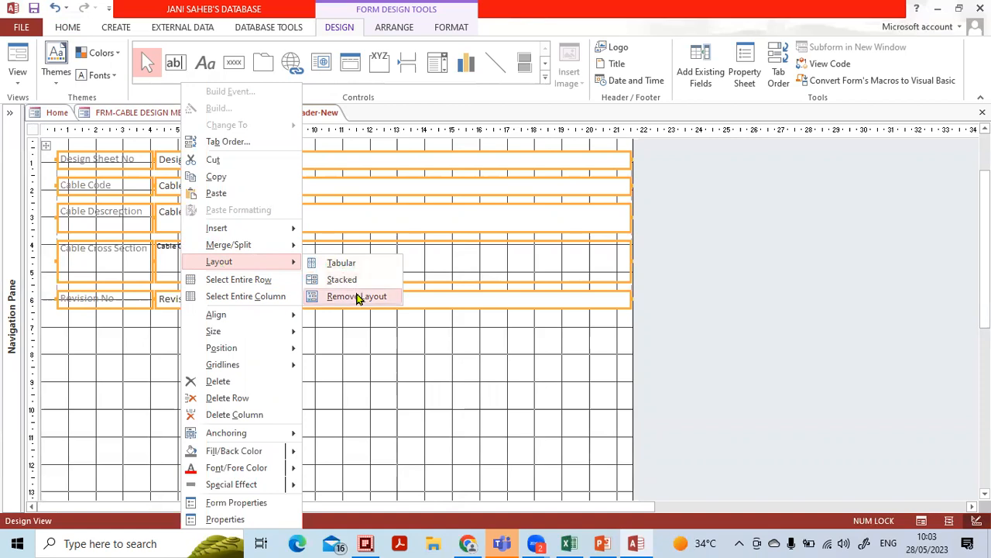
{"action": "left_click", "coordinate": [358, 298]}
{"action": "left_click", "coordinate": [283, 341]}
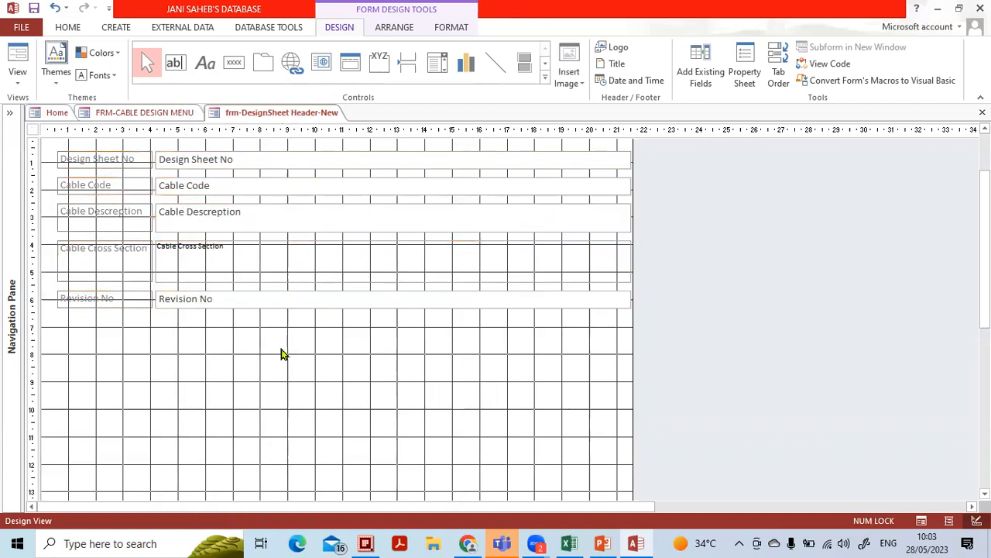
{"action": "left_click", "coordinate": [303, 217]}
{"action": "left_click", "coordinate": [305, 189]}
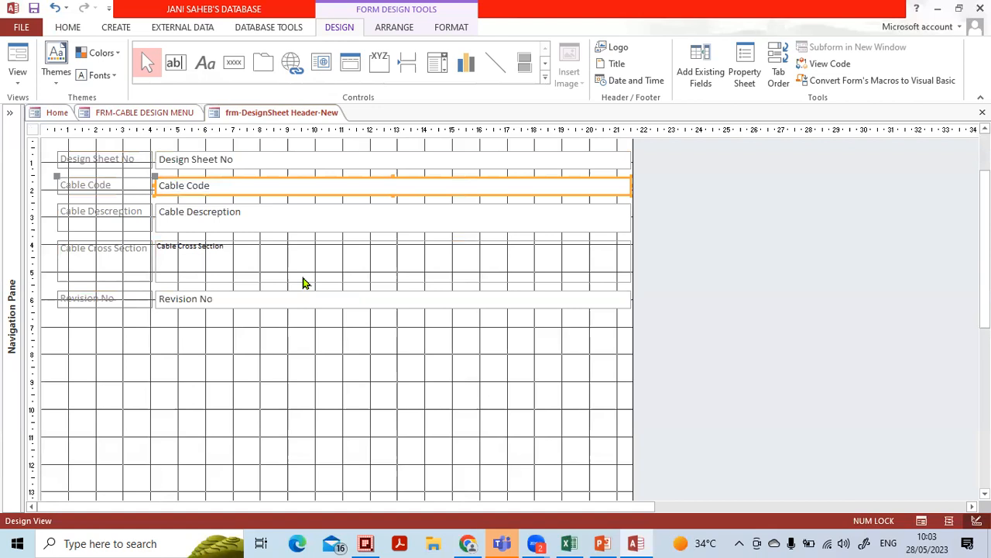
{"action": "left_click", "coordinate": [361, 392]}
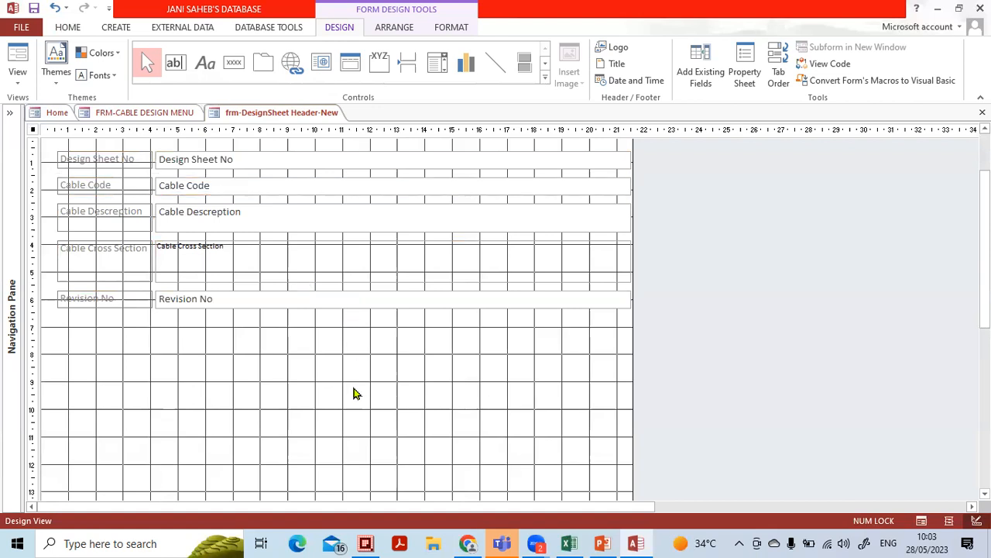
Narrow Cable Cross Section and move it beside Design Sheet No at about 21.5 cm, and raise Revision No directly beneath Cable Descreption
{"action": "left_click", "coordinate": [193, 259]}
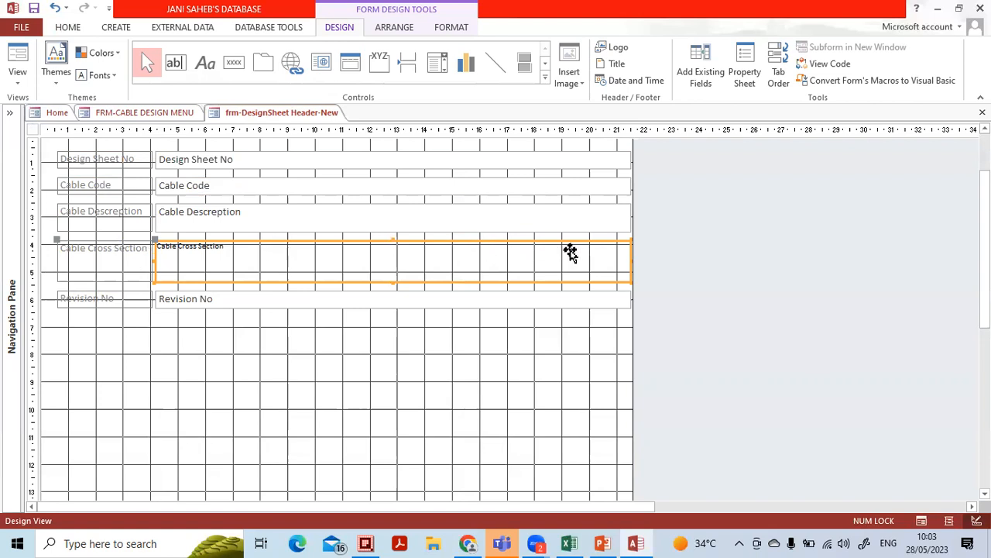
{"action": "left_click_drag", "start_coordinate": [633, 258], "coordinate": [303, 257]}
{"action": "left_click_drag", "start_coordinate": [75, 249], "coordinate": [653, 151]}
{"action": "left_click", "coordinate": [731, 222]}
{"action": "left_click", "coordinate": [758, 177]}
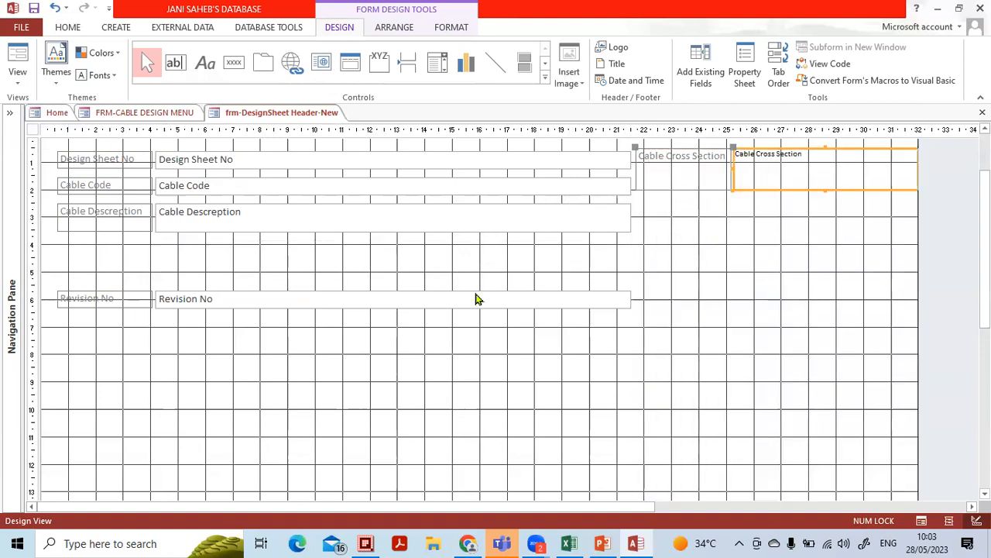
{"action": "left_click_drag", "start_coordinate": [671, 343], "coordinate": [67, 238]}
{"action": "left_click", "coordinate": [137, 321]}
Resize the Cable Cross Section label to about 2.5 by 2 cm and its text box to about 7.6 by 6 cm
{"action": "left_click", "coordinate": [701, 156]}
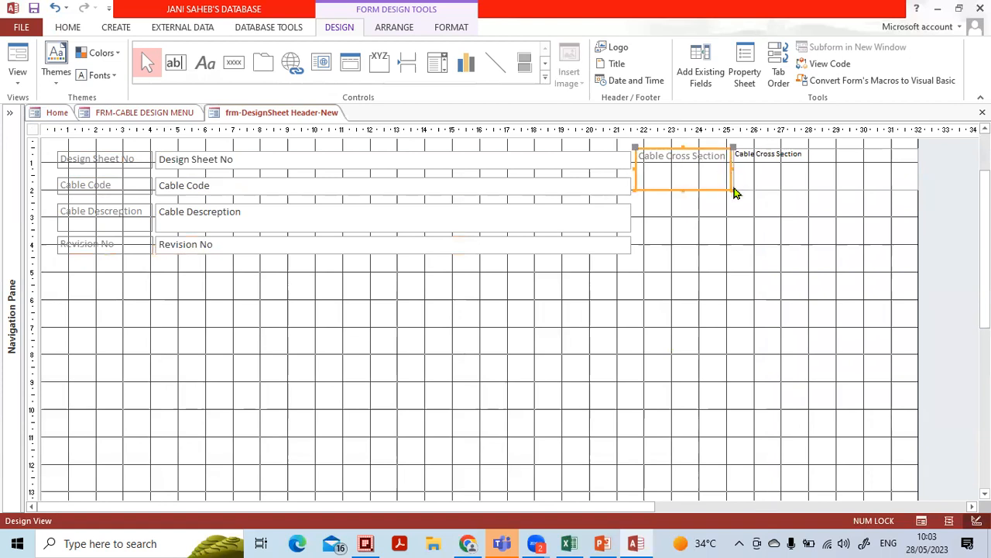
{"action": "left_click", "coordinate": [730, 188]}
{"action": "left_click_drag", "start_coordinate": [729, 187], "coordinate": [705, 193]}
{"action": "left_click", "coordinate": [775, 182]}
{"action": "left_click_drag", "start_coordinate": [918, 189], "coordinate": [922, 309]}
{"action": "left_click_drag", "start_coordinate": [734, 228], "coordinate": [711, 228]}
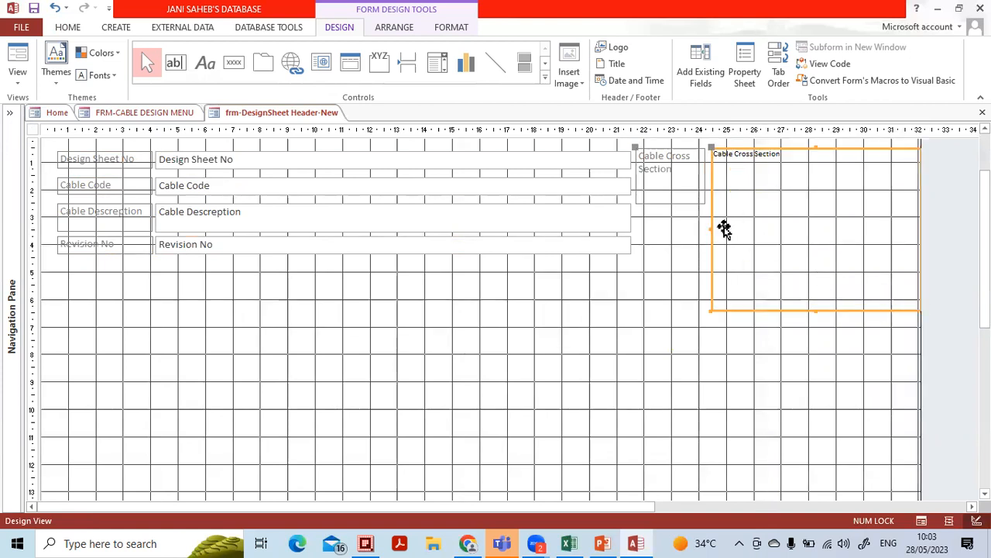
{"action": "left_click", "coordinate": [401, 306]}
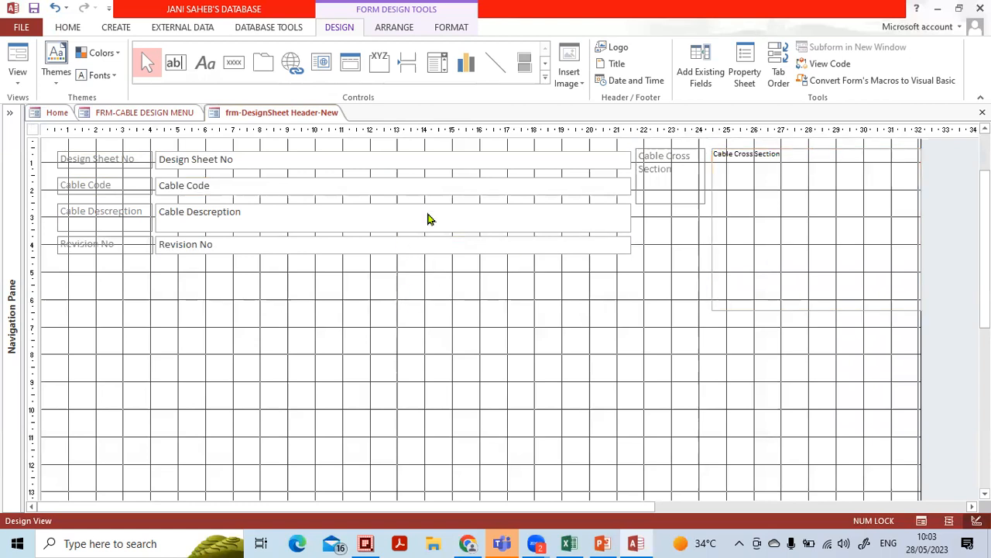
Shorten the Design Sheet No, Cable Code and Cable Descreption text boxes to about 10.8 cm and Revision No to about 2.2 cm
{"action": "left_click_drag", "start_coordinate": [563, 296], "coordinate": [566, 138]}
{"action": "left_click_drag", "start_coordinate": [626, 158], "coordinate": [454, 159]}
{"action": "left_click", "coordinate": [529, 262]}
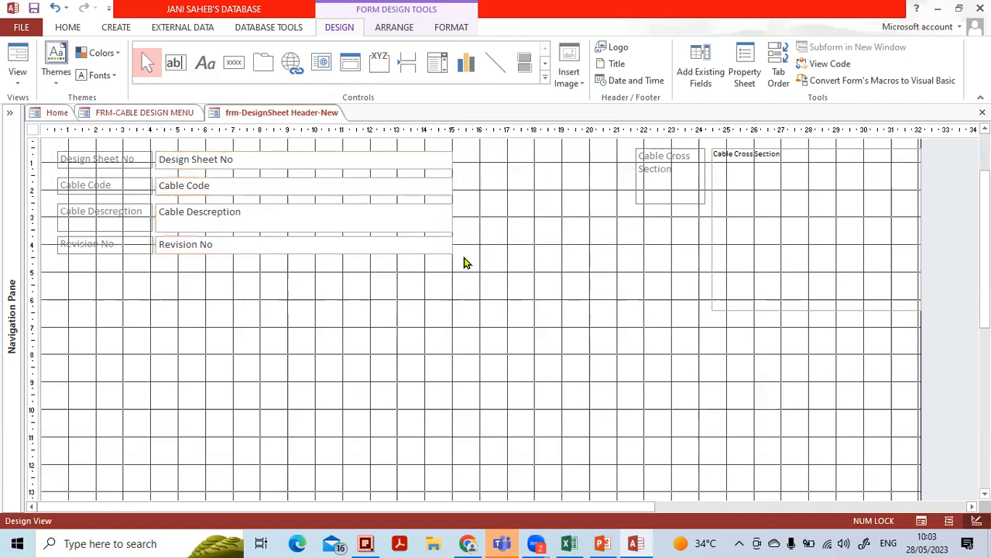
{"action": "left_click", "coordinate": [447, 243]}
{"action": "left_click_drag", "start_coordinate": [454, 243], "coordinate": [217, 243]}
{"action": "left_click", "coordinate": [253, 291]}
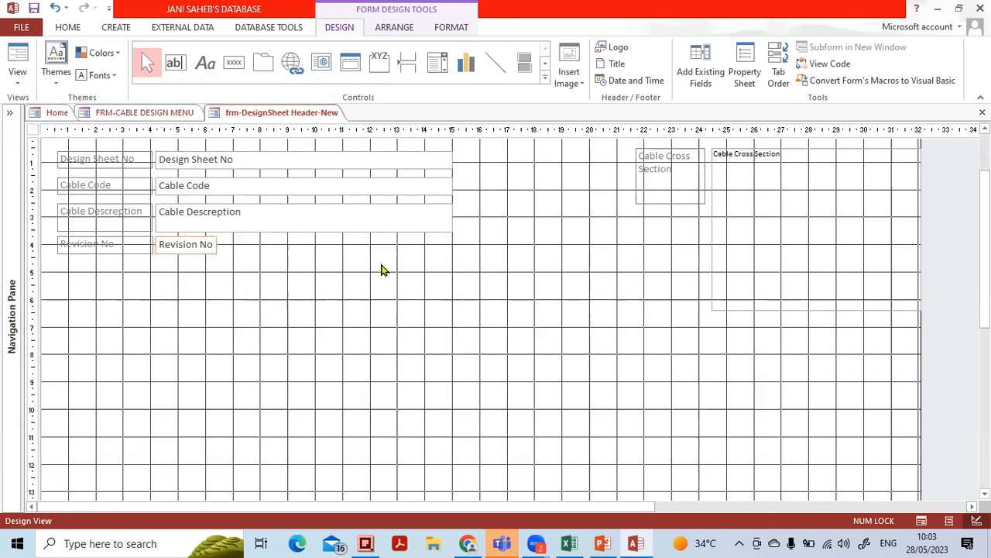
Move the Cable Cross Section label and text box closer to the other fields, starting at about 16.5 cm across and 1 cm down
{"action": "left_click_drag", "start_coordinate": [683, 192], "coordinate": [543, 189]}
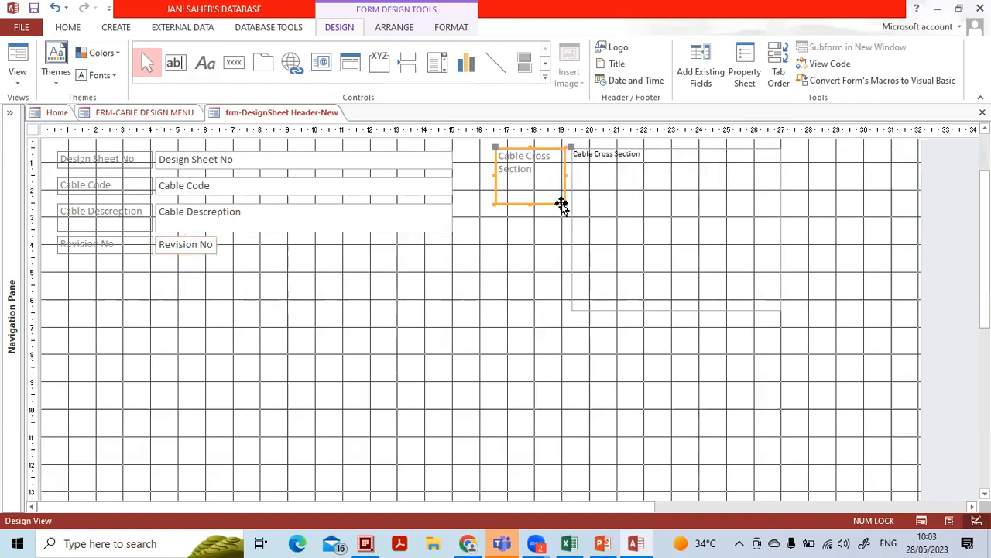
{"action": "left_click", "coordinate": [595, 155]}
{"action": "left_click", "coordinate": [596, 154]}
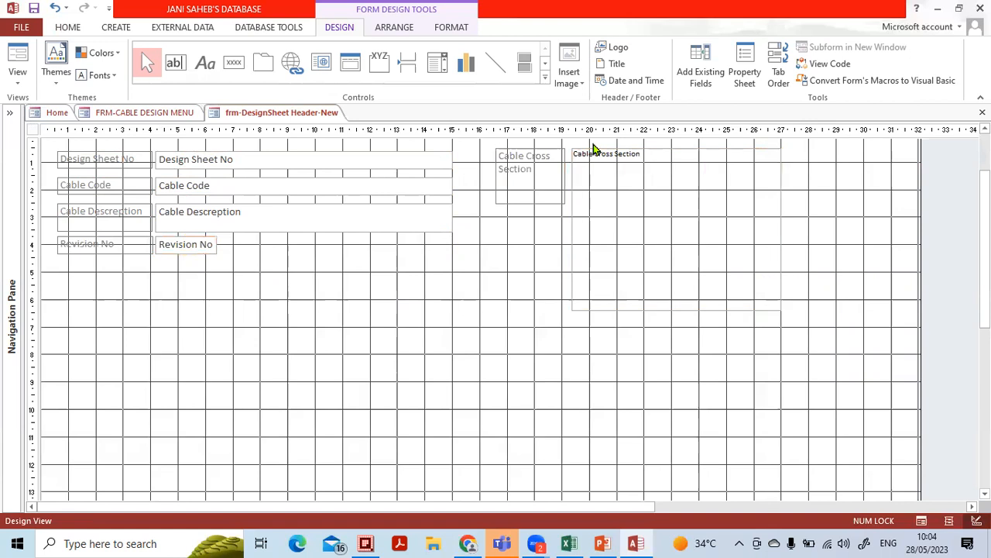
{"action": "left_click_drag", "start_coordinate": [596, 155], "coordinate": [595, 171]}
Place the Cable Cross Section label directly above its text box at about 19 cm across, sizing the label about 5.5 cm wide
{"action": "left_click", "coordinate": [511, 163]}
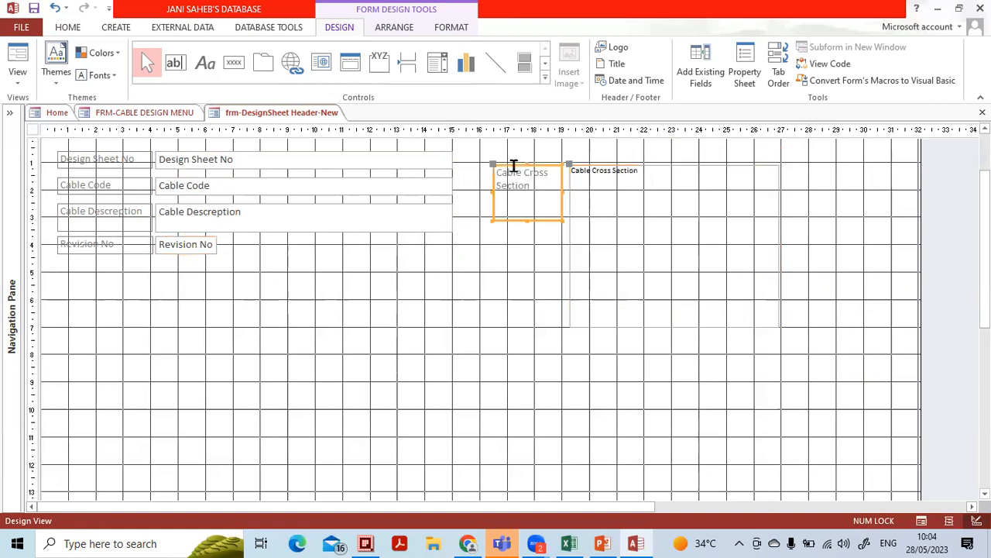
{"action": "left_click_drag", "start_coordinate": [504, 168], "coordinate": [504, 136]}
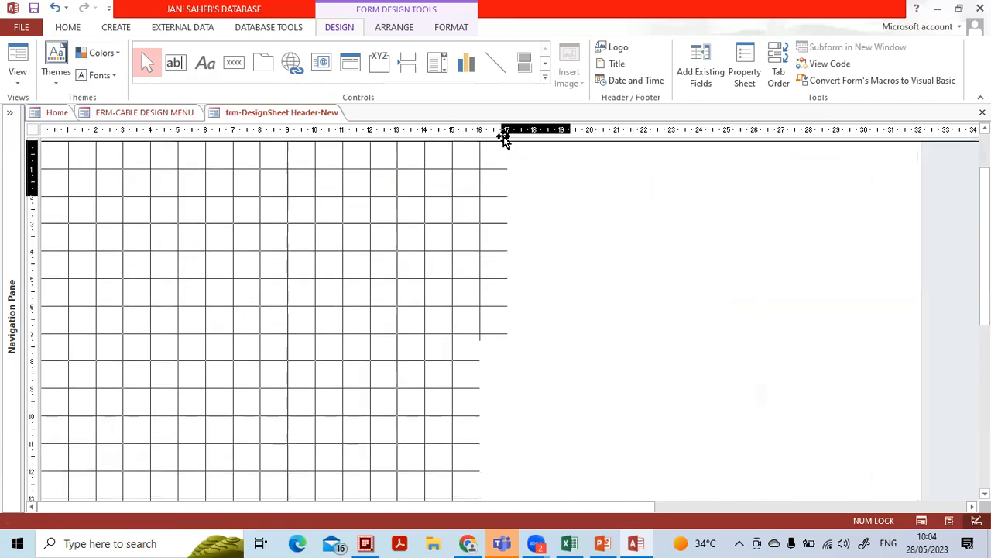
{"action": "left_click_drag", "start_coordinate": [571, 195], "coordinate": [780, 166]}
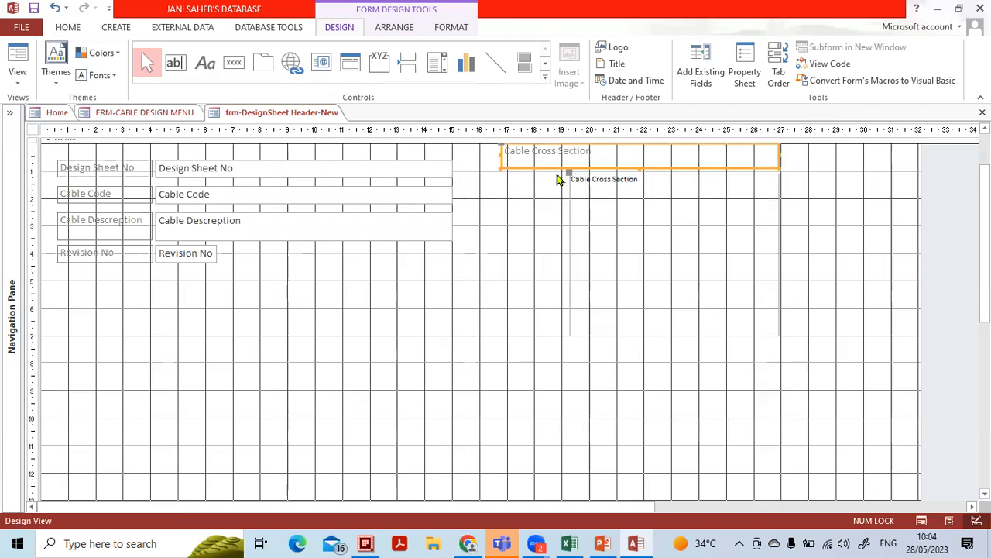
{"action": "left_click_drag", "start_coordinate": [502, 156], "coordinate": [564, 155]}
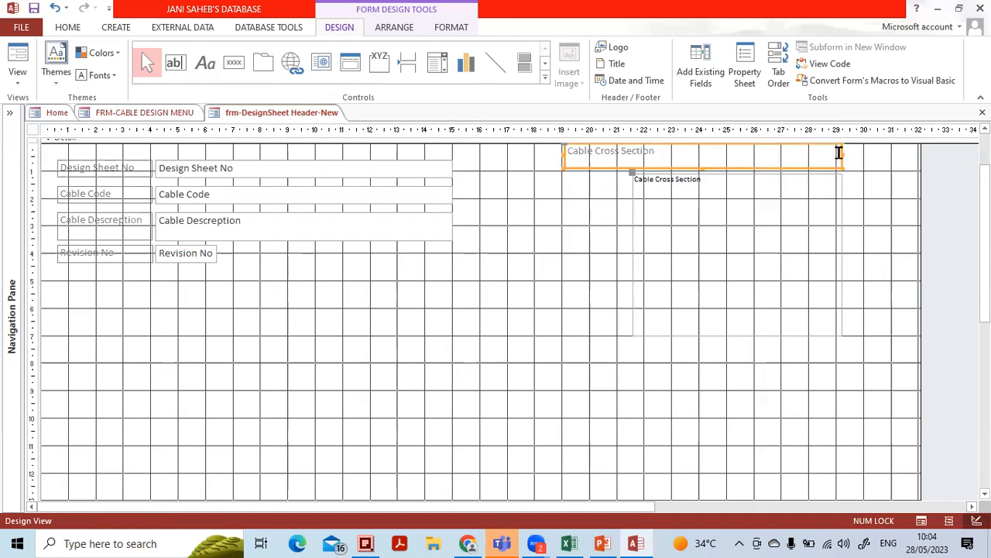
{"action": "left_click_drag", "start_coordinate": [846, 159], "coordinate": [718, 159]}
{"action": "left_click_drag", "start_coordinate": [644, 175], "coordinate": [566, 173]}
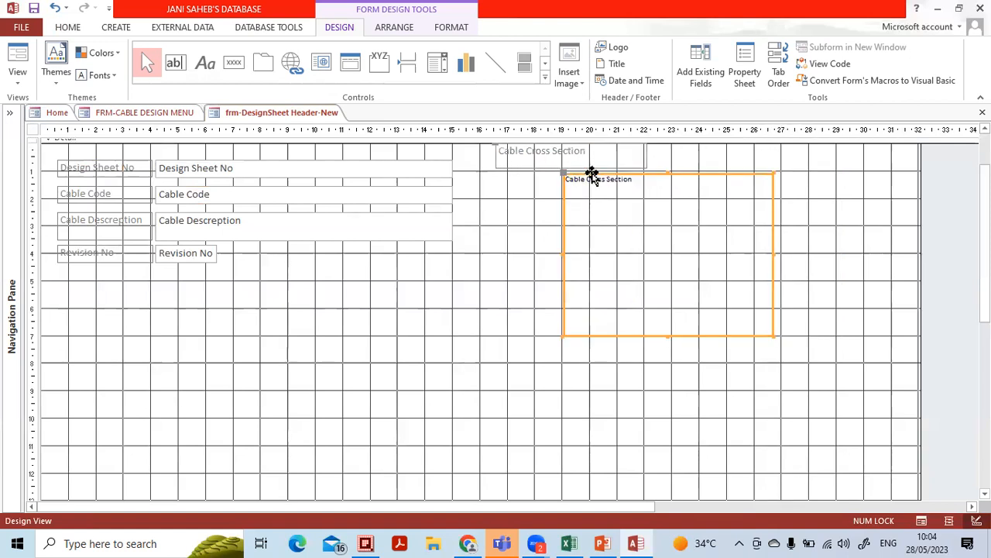
{"action": "left_click", "coordinate": [506, 155]}
{"action": "left_click_drag", "start_coordinate": [501, 148], "coordinate": [561, 148]}
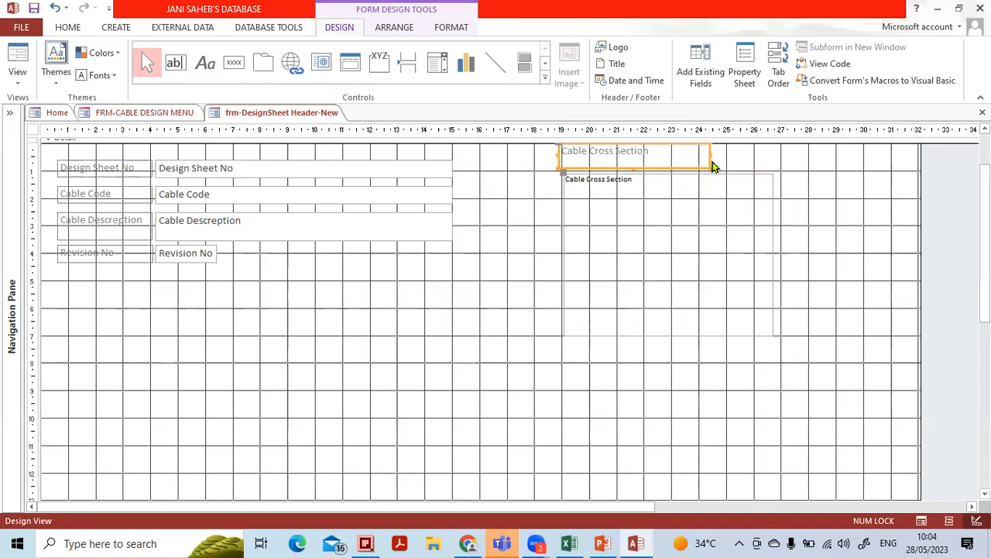
Give the Design Sheet No, Cable Code, Cable Descreption and Revision No labels a purple fill and white text
{"action": "left_click_drag", "start_coordinate": [109, 275], "coordinate": [68, 150]}
{"action": "left_click_drag", "start_coordinate": [96, 282], "coordinate": [45, 147]}
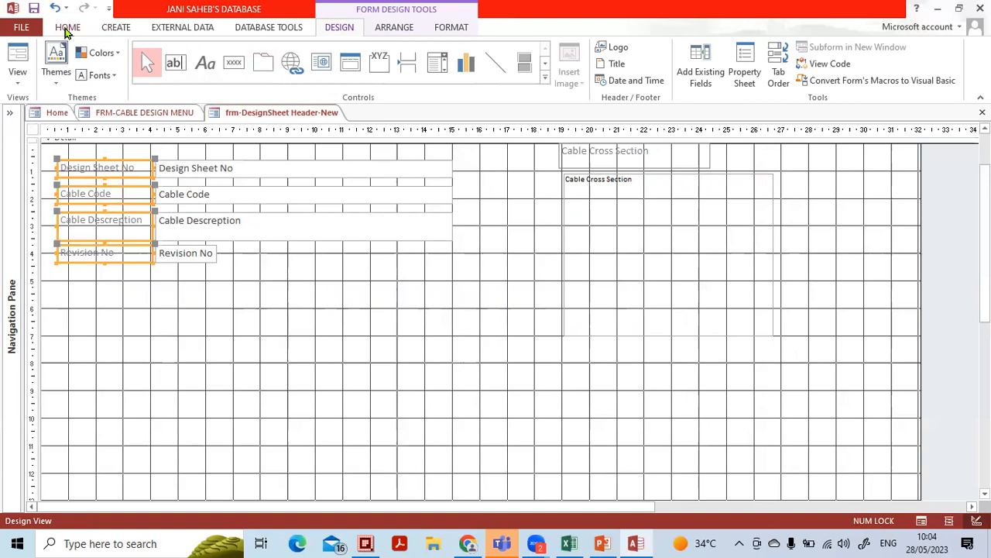
{"action": "left_click", "coordinate": [68, 30]}
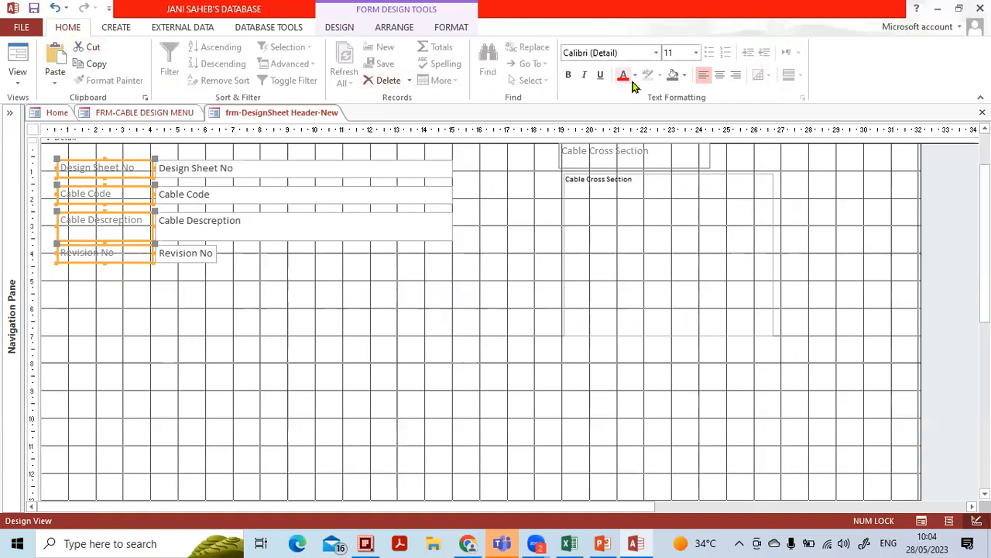
{"action": "left_click", "coordinate": [685, 78]}
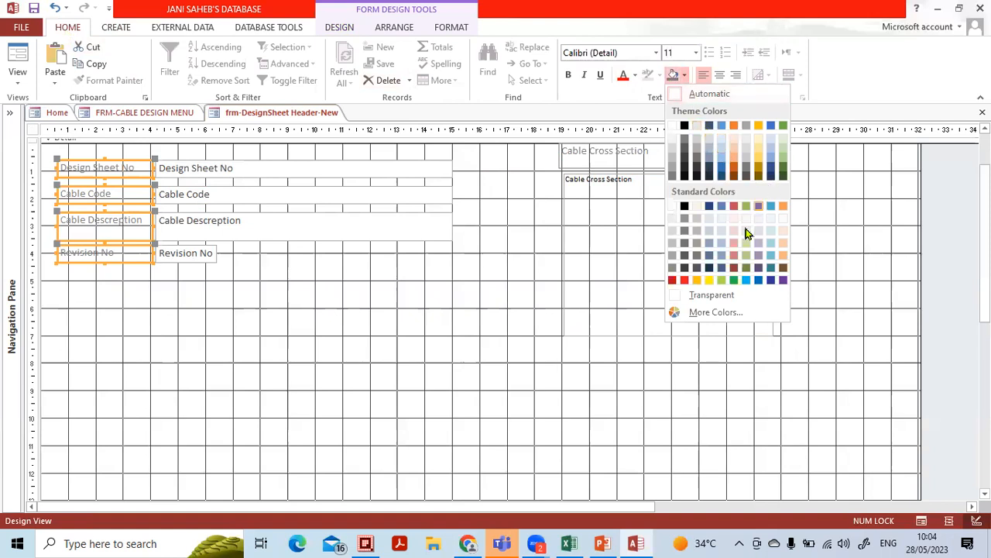
{"action": "left_click", "coordinate": [782, 280]}
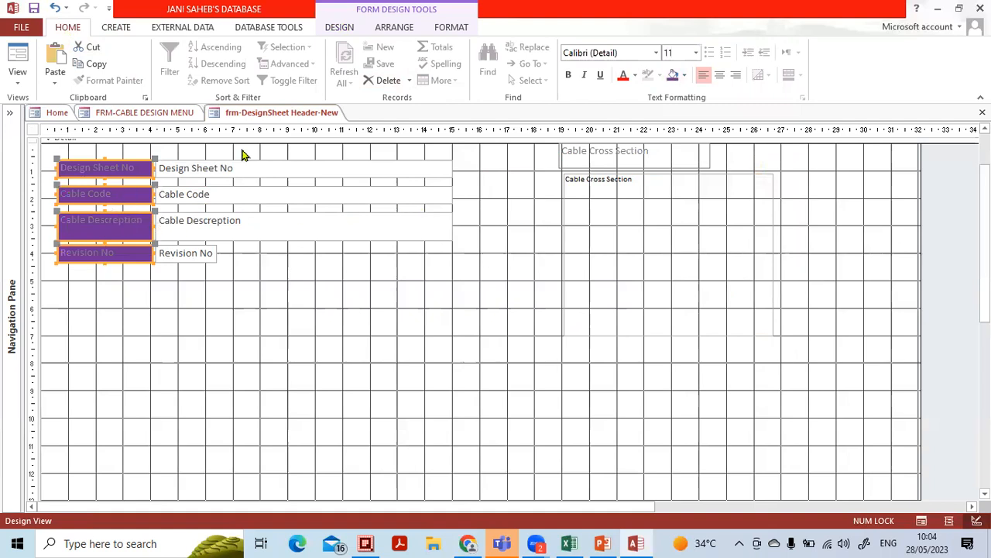
{"action": "left_click", "coordinate": [634, 75]}
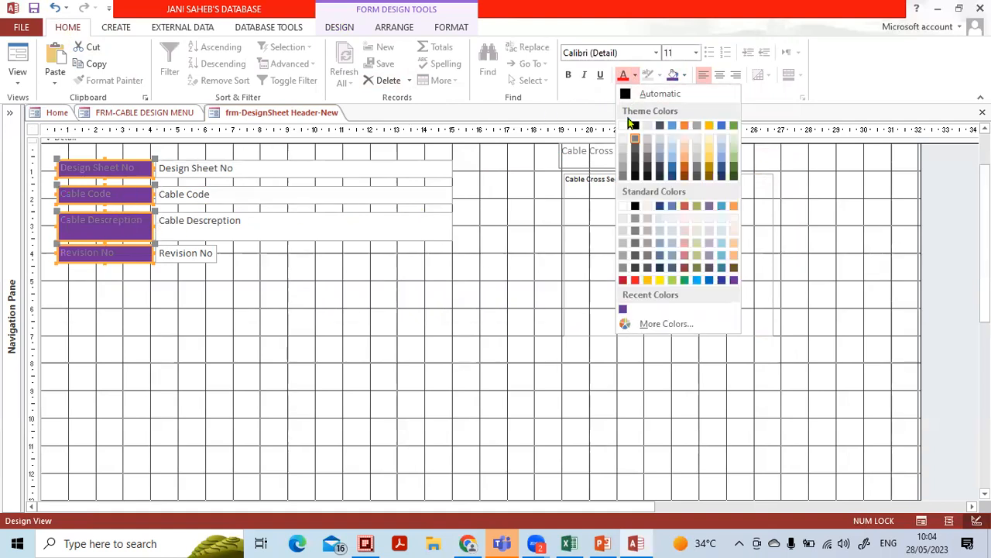
{"action": "left_click", "coordinate": [628, 127]}
{"action": "left_click", "coordinate": [254, 334]}
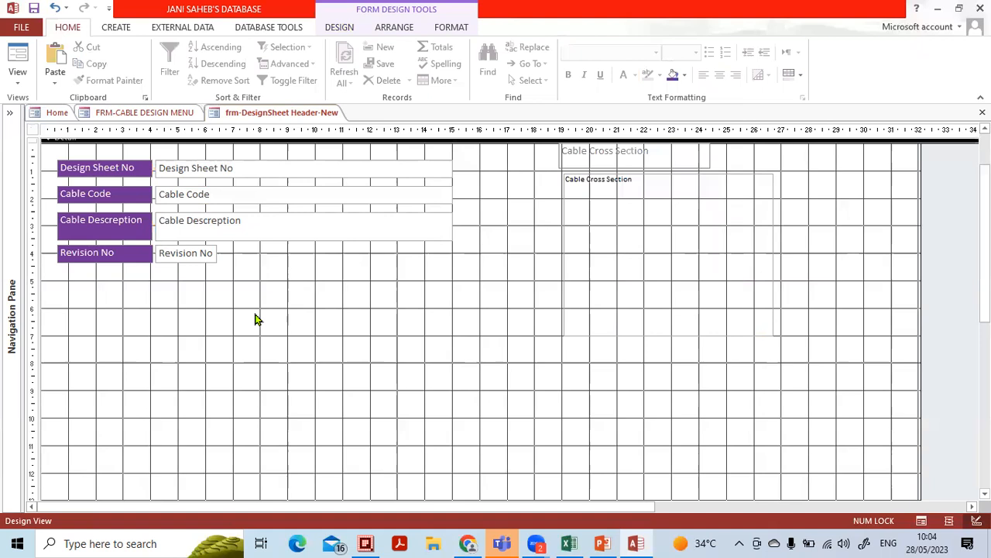
Apply the same purple fill and white text to the Cable Cross Section label
{"action": "left_click", "coordinate": [576, 153]}
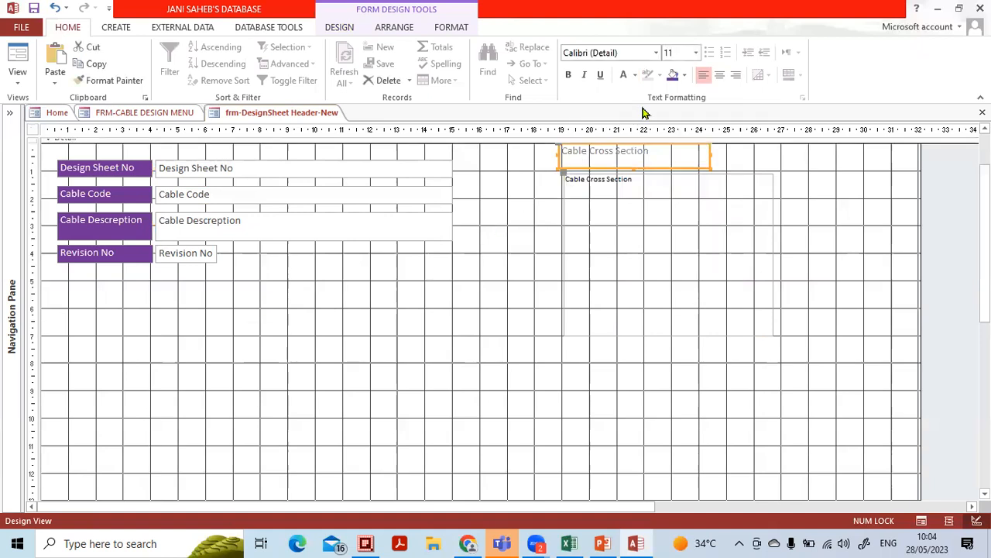
{"action": "left_click", "coordinate": [670, 77]}
{"action": "left_click", "coordinate": [625, 75]}
{"action": "left_click", "coordinate": [457, 326]}
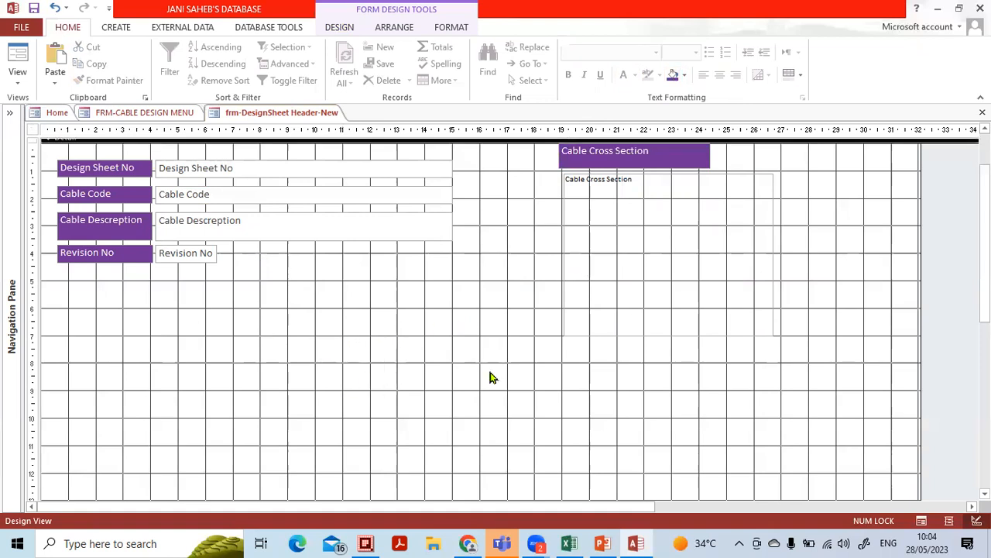
{"action": "left_click", "coordinate": [657, 313]}
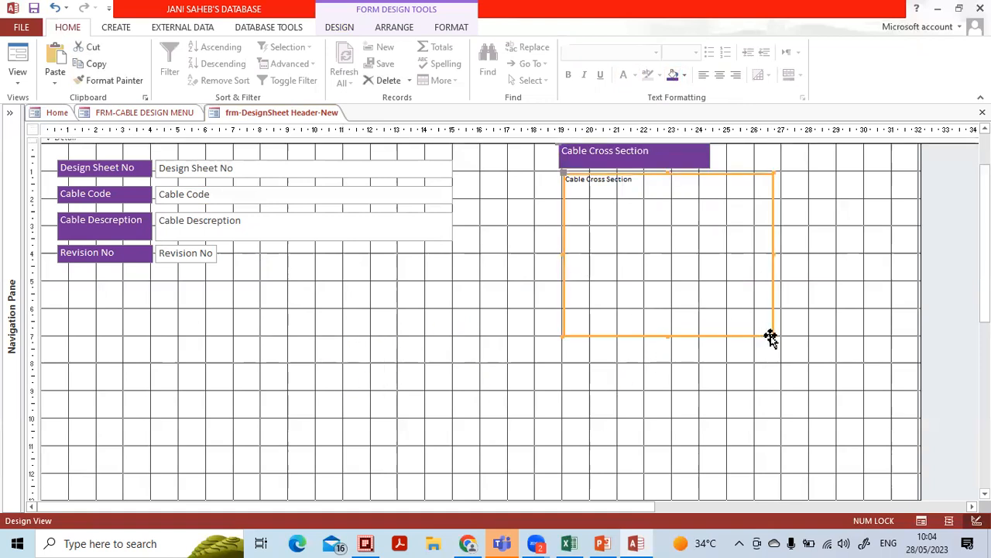
{"action": "left_click", "coordinate": [332, 332]}
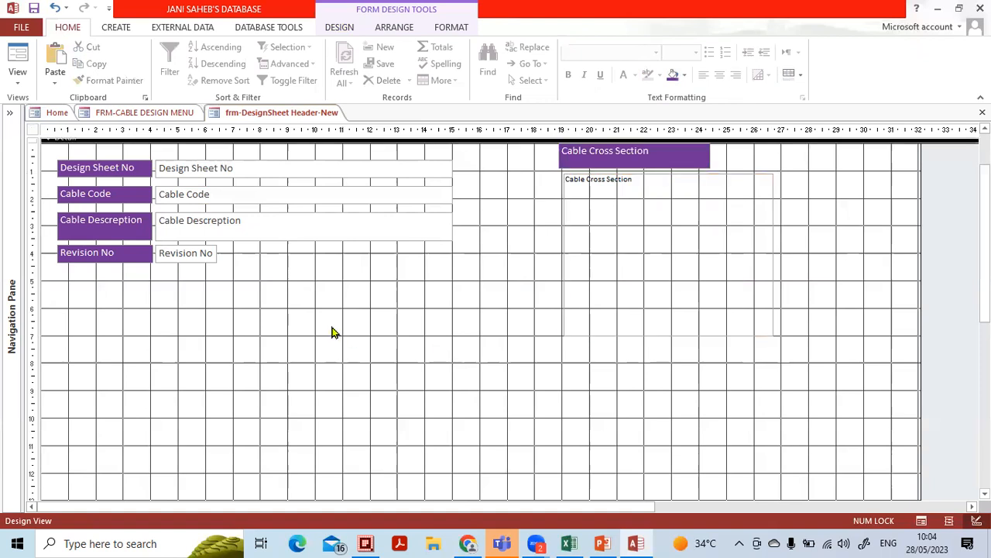
{"action": "scroll", "coordinate": [332, 332], "scroll_direction": "down", "scroll_amount": 1}
{"action": "scroll", "coordinate": [332, 333], "scroll_direction": "up", "scroll_amount": 3}
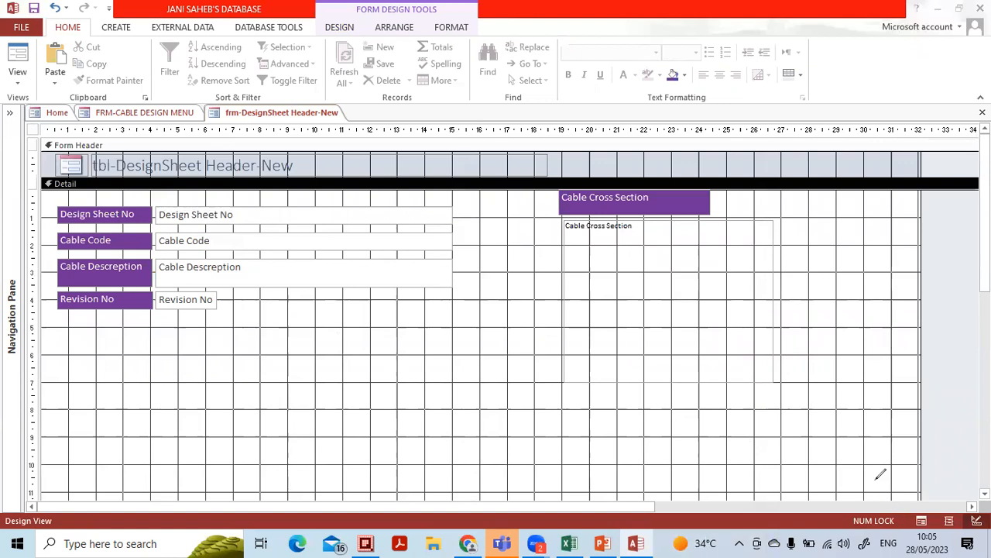
{"action": "left_click_drag", "start_coordinate": [948, 478], "coordinate": [873, 527]}
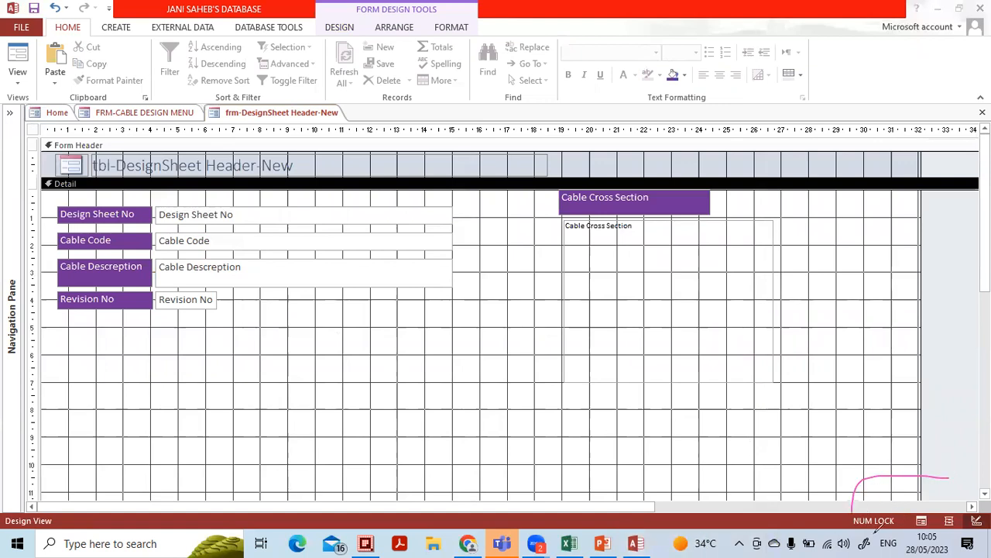
Preview the design sheet header form in Form View and return to Design View
{"action": "left_click_drag", "start_coordinate": [936, 482], "coordinate": [897, 479]}
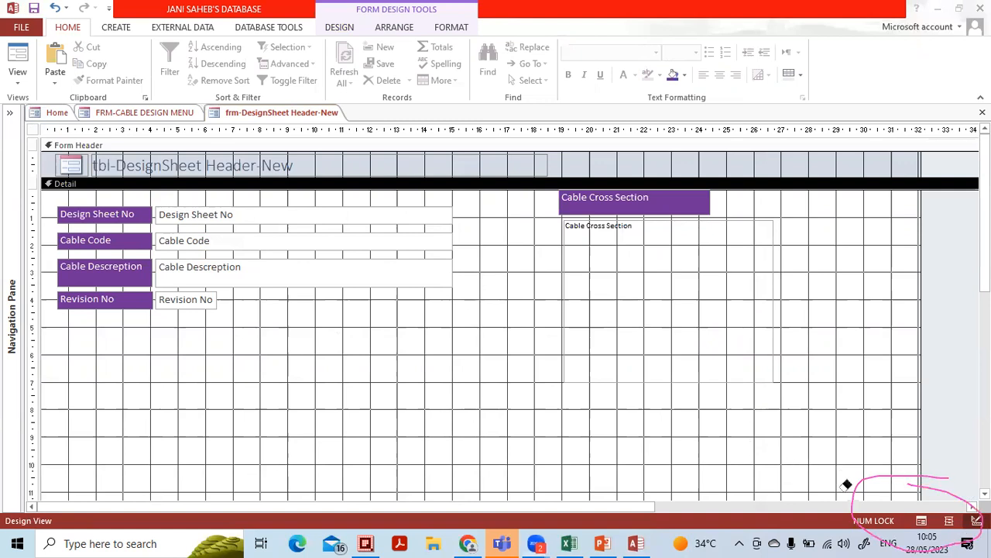
{"action": "left_click_drag", "start_coordinate": [933, 481], "coordinate": [955, 518]}
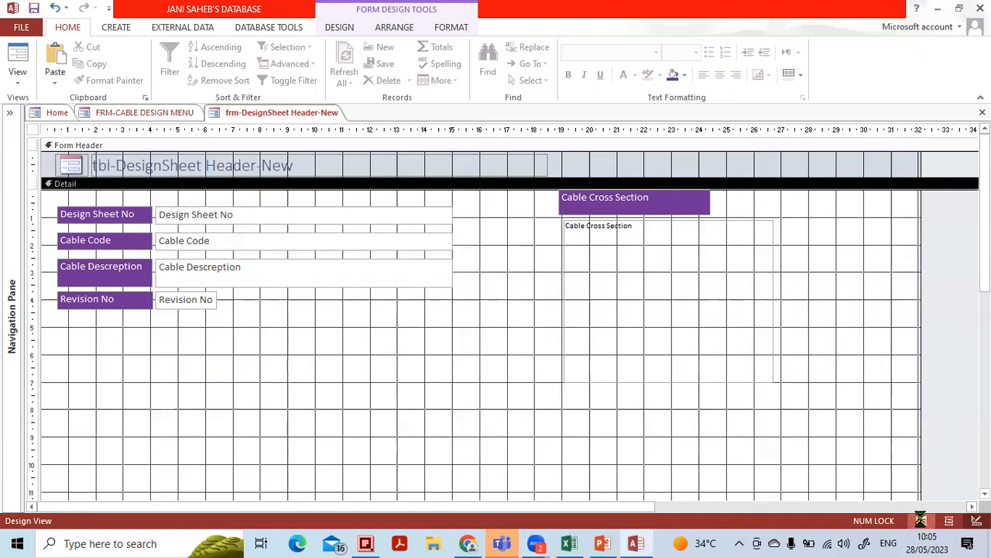
{"action": "left_click", "coordinate": [922, 521]}
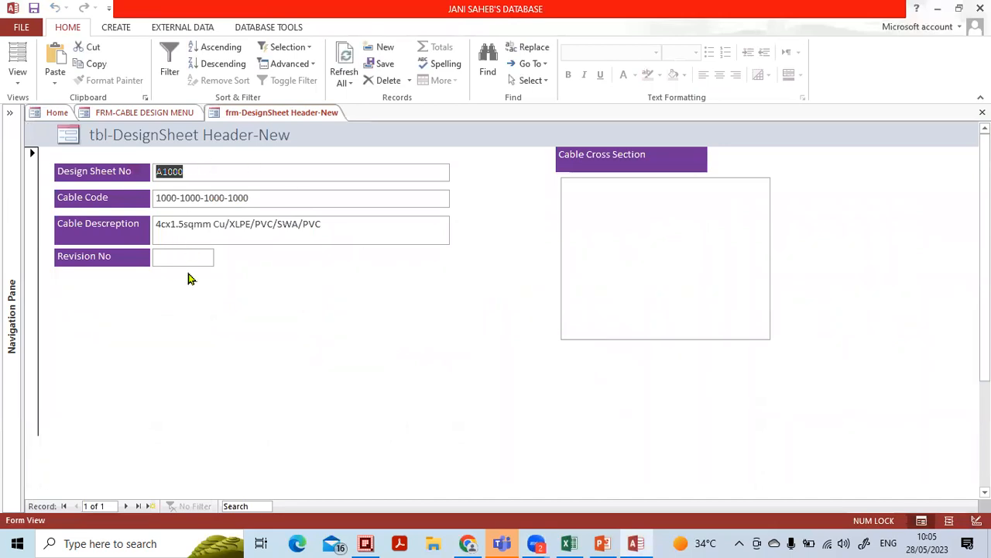
{"action": "left_click", "coordinate": [518, 472]}
{"action": "left_click", "coordinate": [976, 521]}
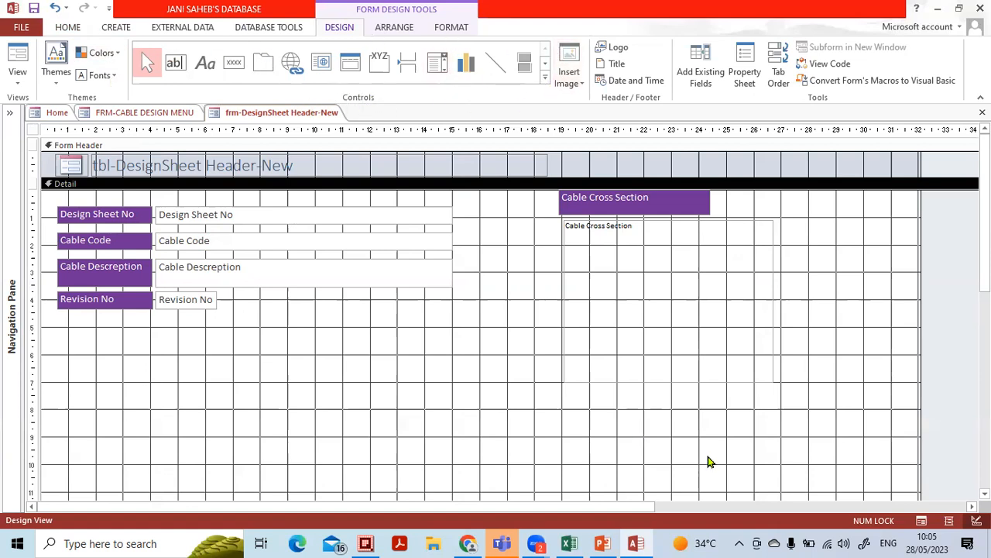
{"action": "mouse_move", "coordinate": [128, 42]}
{"action": "left_mouse_down"}
{"action": "mouse_move", "coordinate": [537, 47]}
{"action": "mouse_move", "coordinate": [572, 81]}
{"action": "mouse_move", "coordinate": [485, 101]}
{"action": "mouse_move", "coordinate": [158, 91]}
{"action": "mouse_move", "coordinate": [136, 44]}
{"action": "left_mouse_up"}
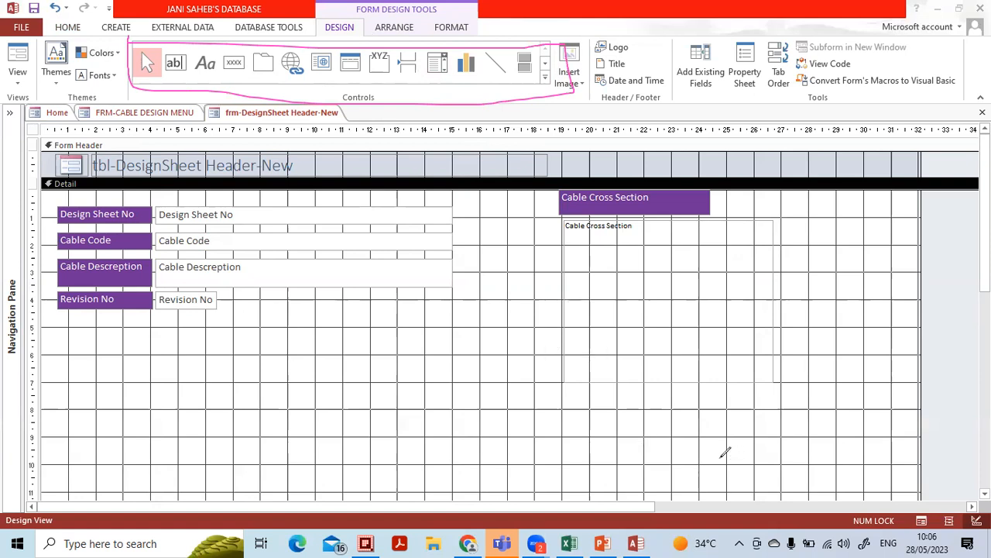
{"action": "left_click", "coordinate": [363, 100]}
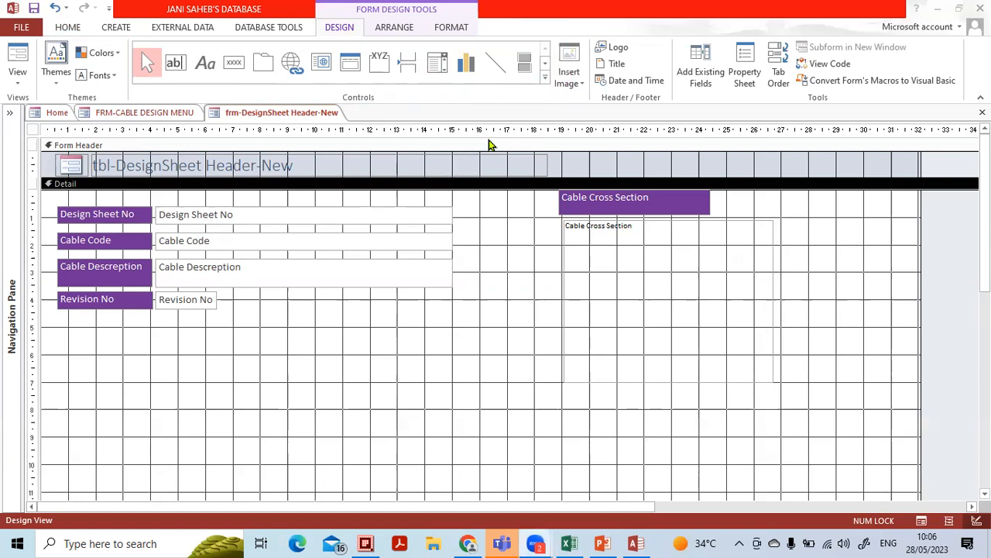
{"action": "left_click", "coordinate": [546, 80]}
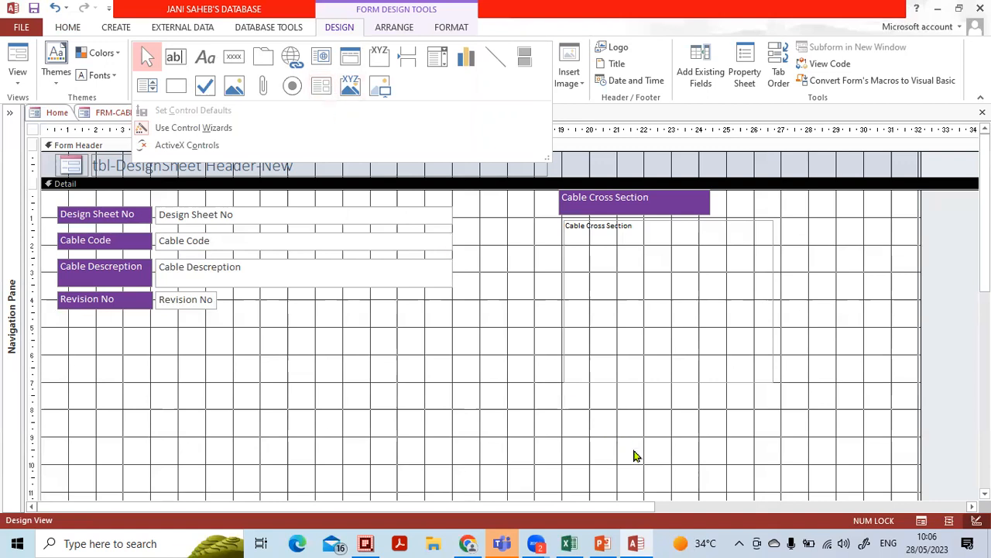
{"action": "left_click", "coordinate": [145, 54]}
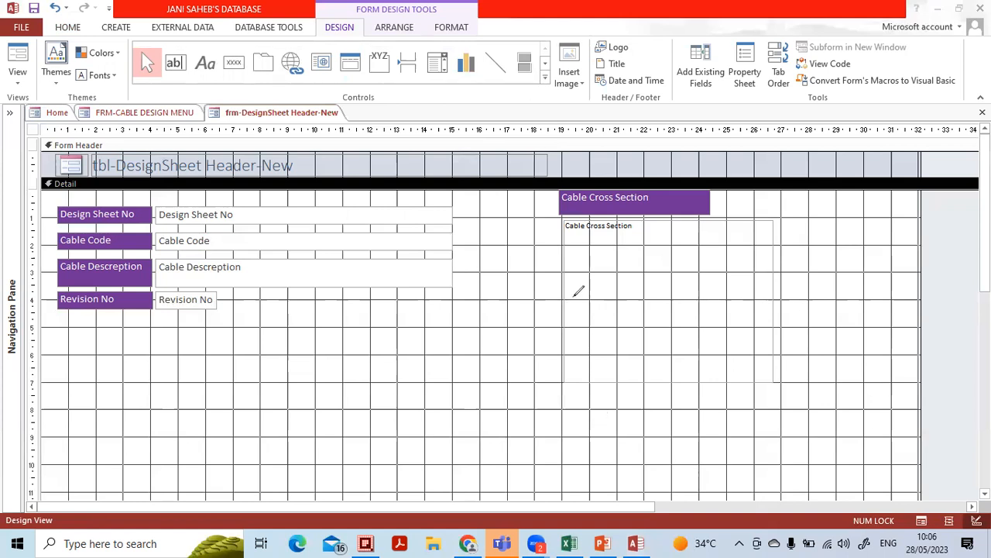
Place a Subform/Subreport control in the Detail section beside the Cable Cross Section box, at about 29 cm across and 1.5 cm down
{"action": "left_click", "coordinate": [544, 80]}
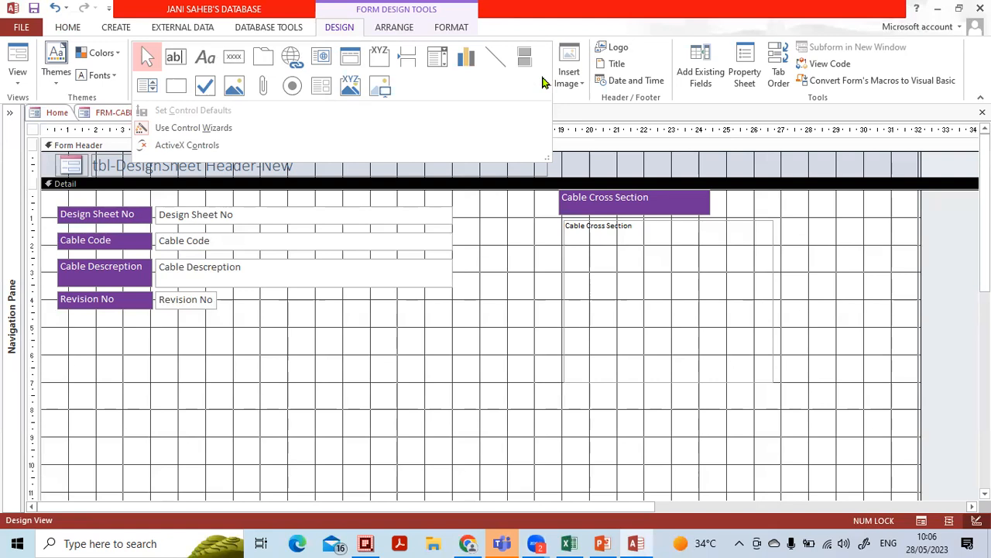
{"action": "left_click", "coordinate": [320, 85]}
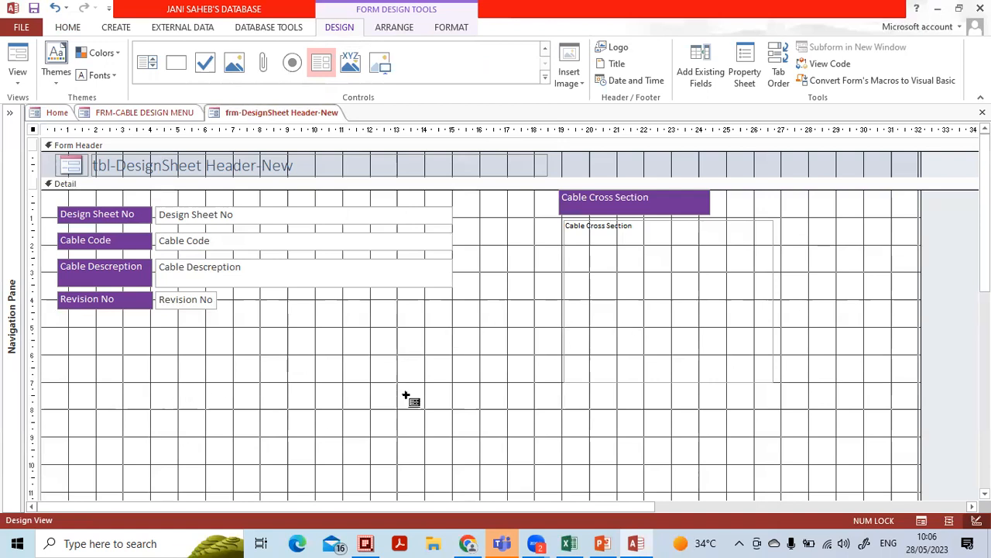
{"action": "scroll", "coordinate": [755, 349], "scroll_direction": "down", "scroll_amount": 1}
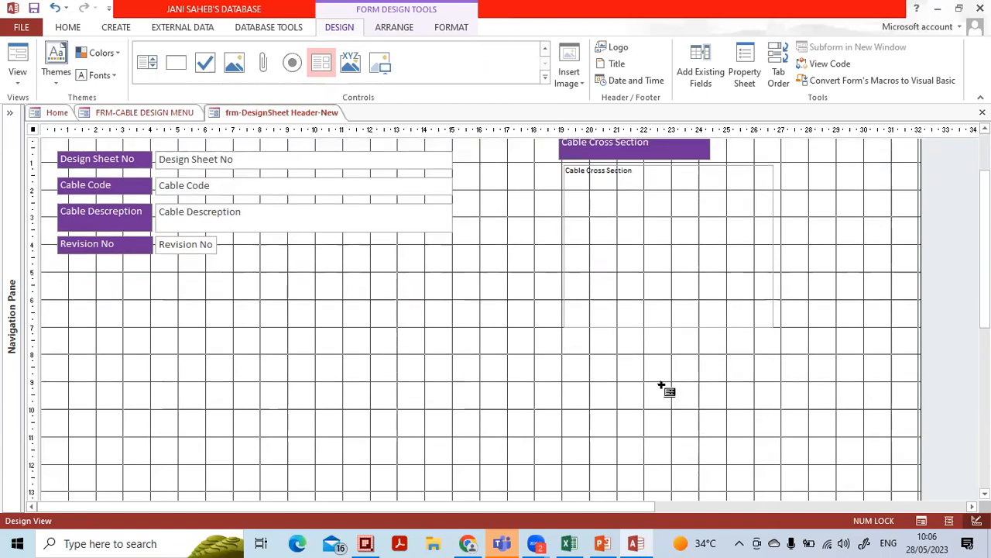
{"action": "left_click", "coordinate": [831, 173]}
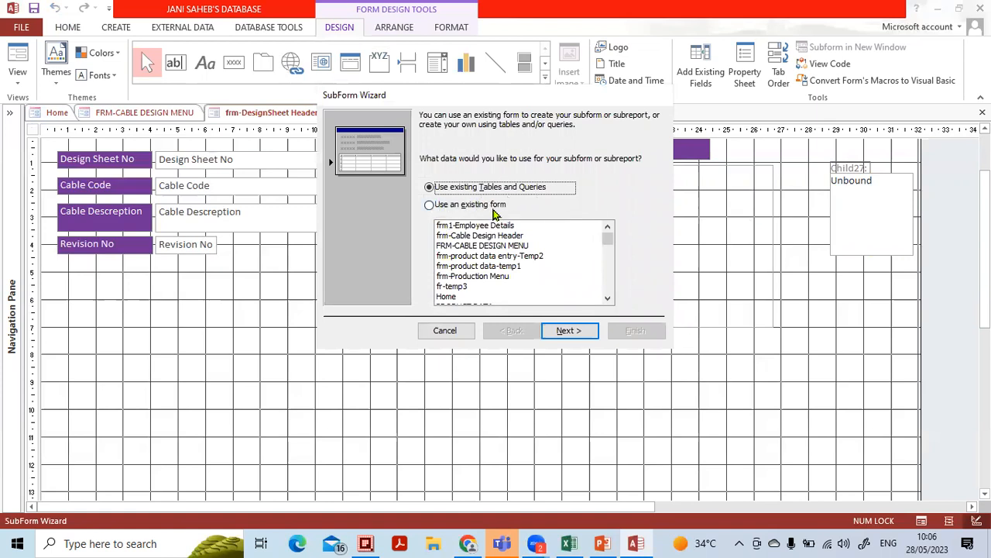
Base the new subform on the existing form subfrm-Revision History
{"action": "left_click", "coordinate": [443, 209]}
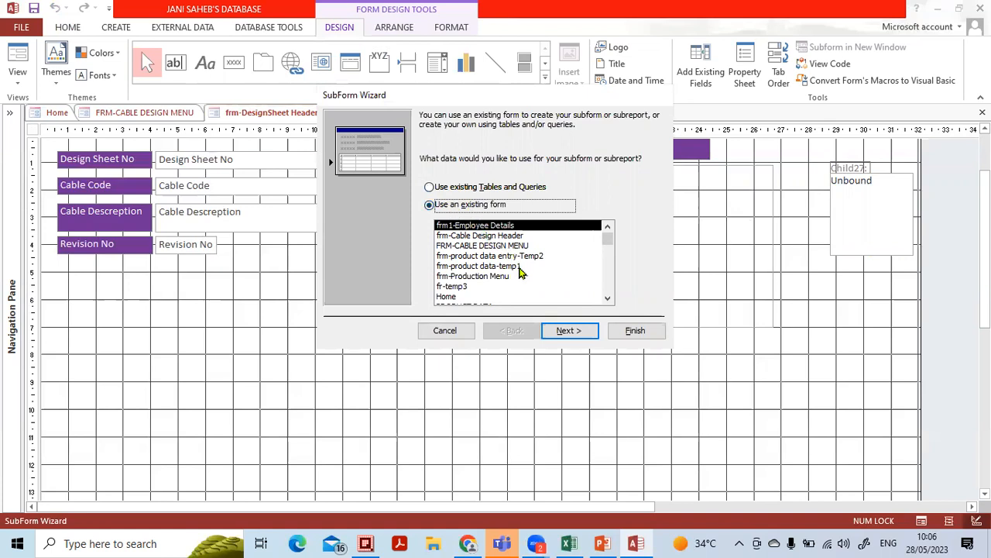
{"action": "scroll", "coordinate": [524, 267], "scroll_direction": "down", "scroll_amount": 3}
{"action": "scroll", "coordinate": [529, 269], "scroll_direction": "up", "scroll_amount": 2}
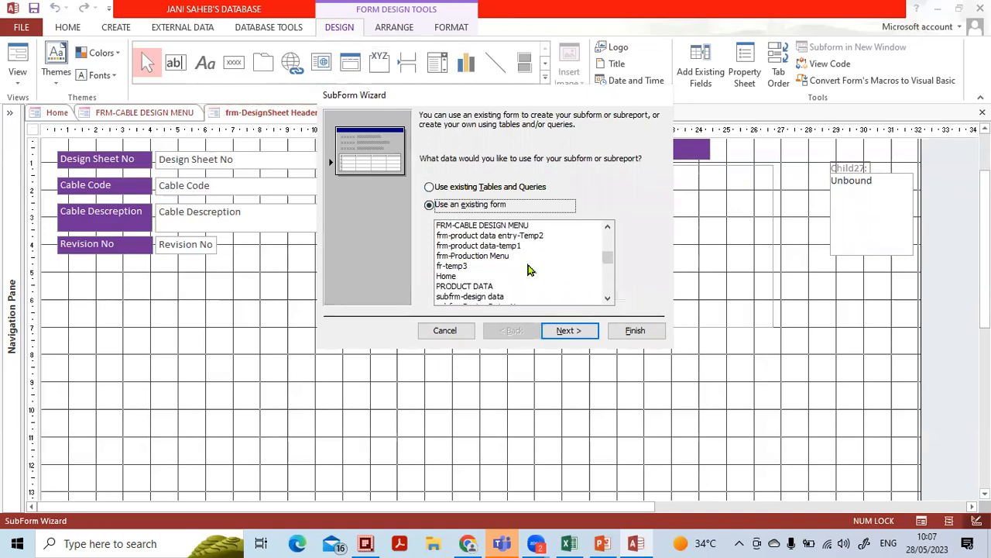
{"action": "scroll", "coordinate": [526, 269], "scroll_direction": "down", "scroll_amount": 2}
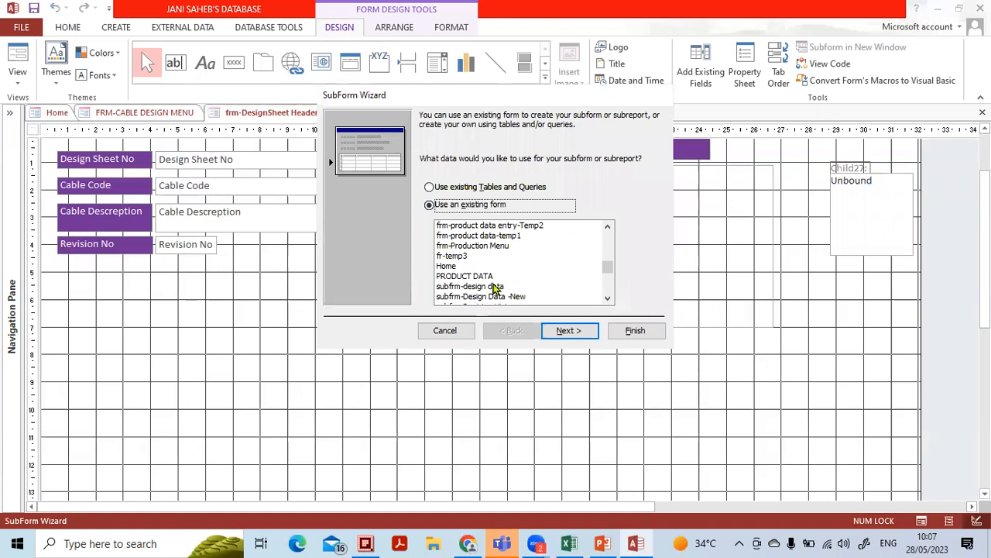
{"action": "left_click", "coordinate": [500, 286]}
{"action": "scroll", "coordinate": [525, 290], "scroll_direction": "down", "scroll_amount": 1}
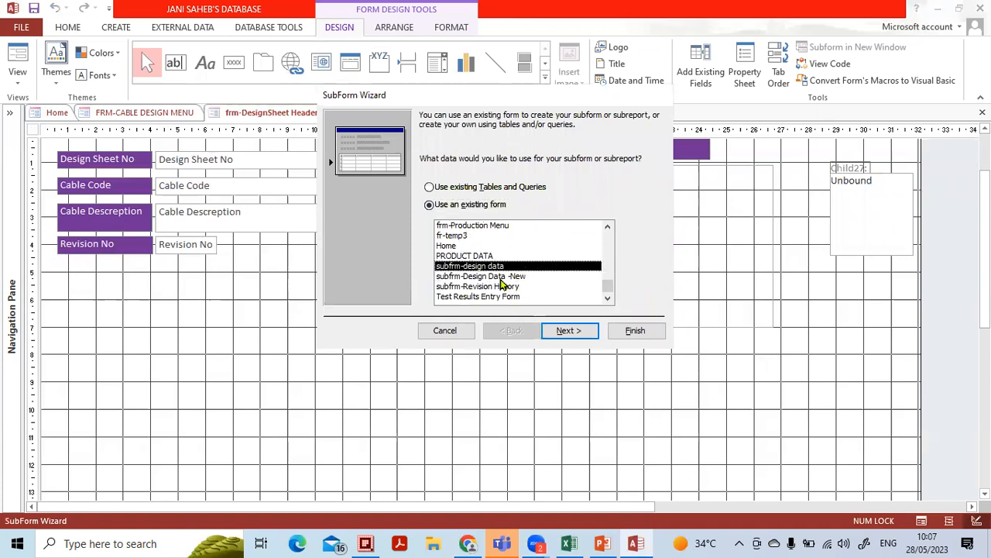
{"action": "left_click", "coordinate": [500, 277]}
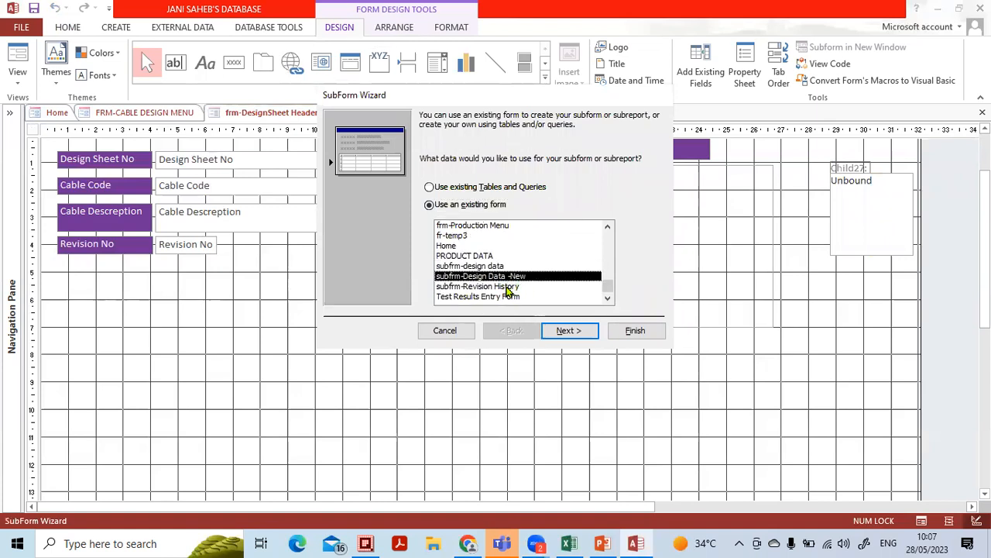
{"action": "left_click", "coordinate": [507, 286]}
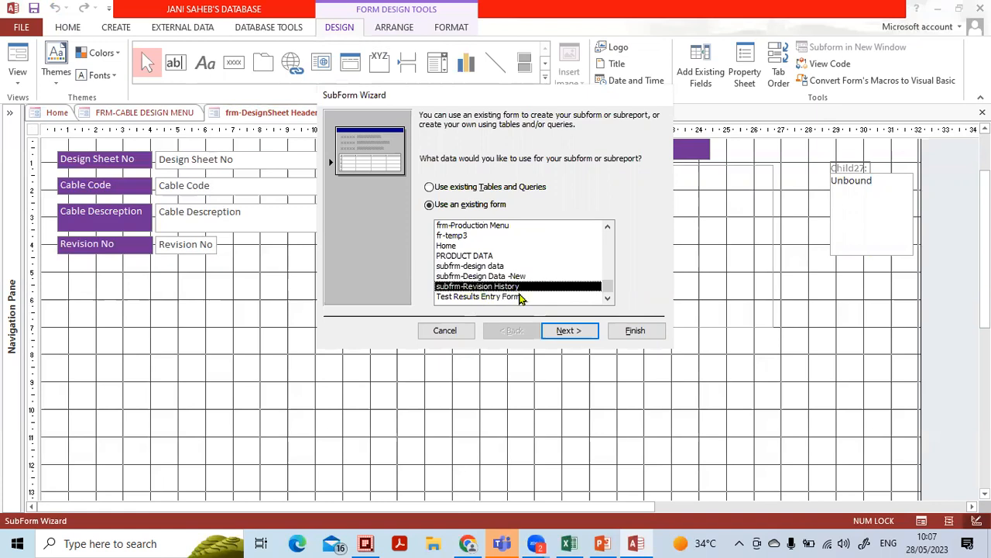
{"action": "left_click", "coordinate": [564, 331]}
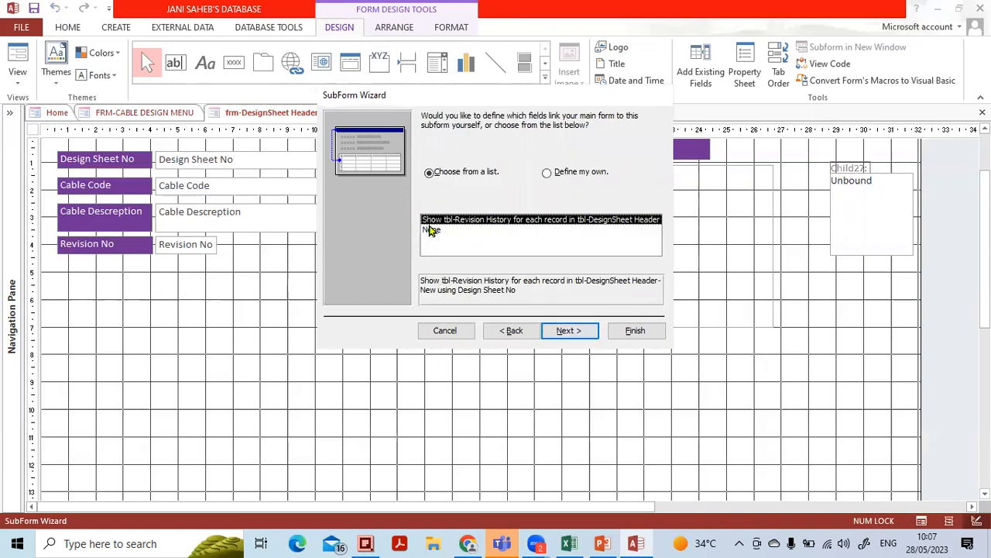
{"action": "left_click", "coordinate": [657, 531]}
{"action": "mouse_move", "coordinate": [514, 160]}
{"action": "left_mouse_down"}
{"action": "mouse_move", "coordinate": [423, 147]}
{"action": "mouse_move", "coordinate": [463, 192]}
{"action": "mouse_move", "coordinate": [511, 163]}
{"action": "left_mouse_up"}
{"action": "mouse_move", "coordinate": [620, 154]}
{"action": "left_mouse_down"}
{"action": "mouse_move", "coordinate": [517, 176]}
{"action": "mouse_move", "coordinate": [599, 165]}
{"action": "left_mouse_up"}
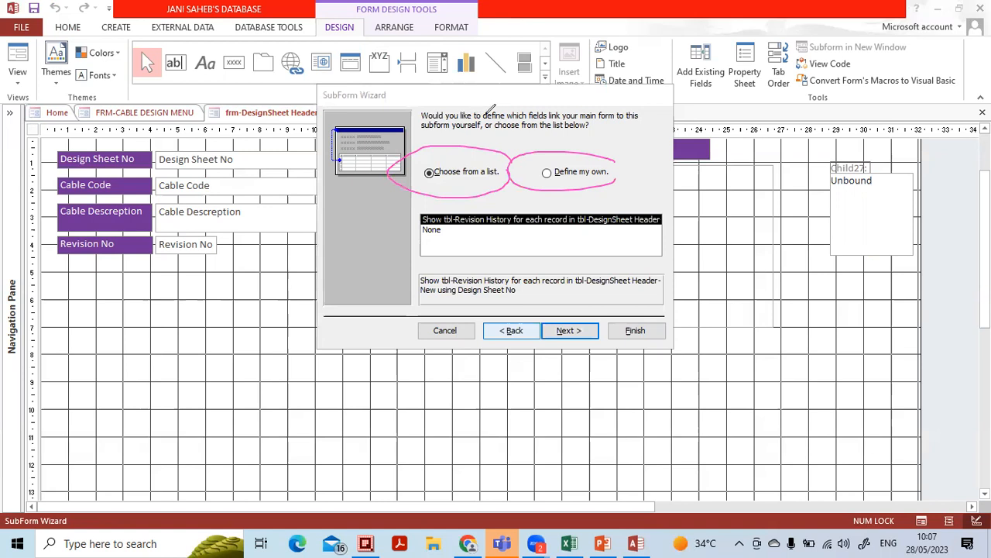
{"action": "mouse_move", "coordinate": [628, 99]}
{"action": "left_mouse_down"}
{"action": "mouse_move", "coordinate": [410, 99]}
{"action": "mouse_move", "coordinate": [543, 132]}
{"action": "mouse_move", "coordinate": [643, 118]}
{"action": "mouse_move", "coordinate": [635, 105]}
{"action": "mouse_move", "coordinate": [600, 101]}
{"action": "mouse_move", "coordinate": [630, 106]}
{"action": "left_mouse_up"}
{"action": "mouse_move", "coordinate": [458, 115]}
{"action": "left_mouse_down"}
{"action": "mouse_move", "coordinate": [418, 121]}
{"action": "mouse_move", "coordinate": [469, 122]}
{"action": "left_mouse_up"}
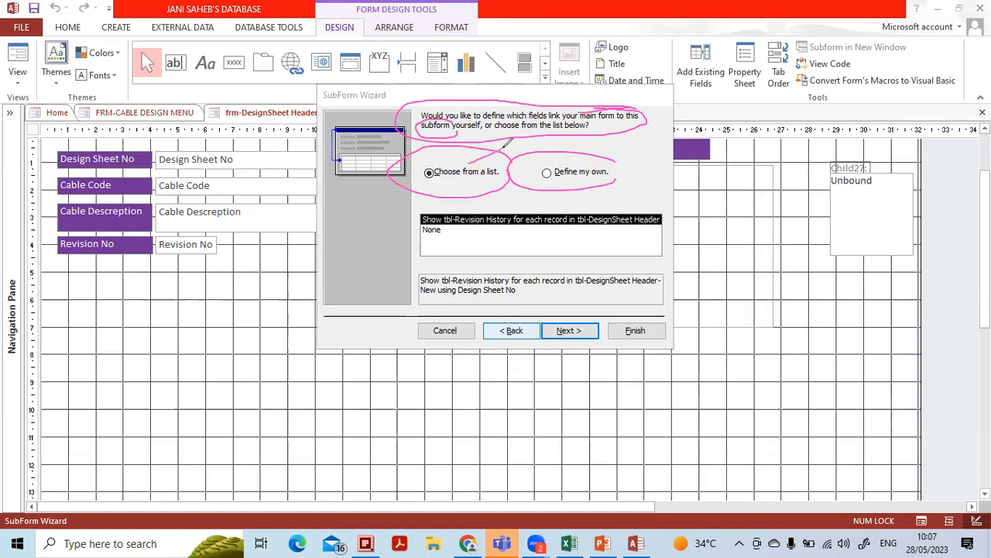
{"action": "left_click_drag", "start_coordinate": [589, 160], "coordinate": [608, 147]}
{"action": "mouse_move", "coordinate": [506, 168]}
{"action": "left_mouse_down"}
{"action": "mouse_move", "coordinate": [481, 167]}
{"action": "mouse_move", "coordinate": [422, 133]}
{"action": "mouse_move", "coordinate": [489, 149]}
{"action": "mouse_move", "coordinate": [604, 104]}
{"action": "mouse_move", "coordinate": [575, 150]}
{"action": "mouse_move", "coordinate": [593, 155]}
{"action": "left_mouse_up"}
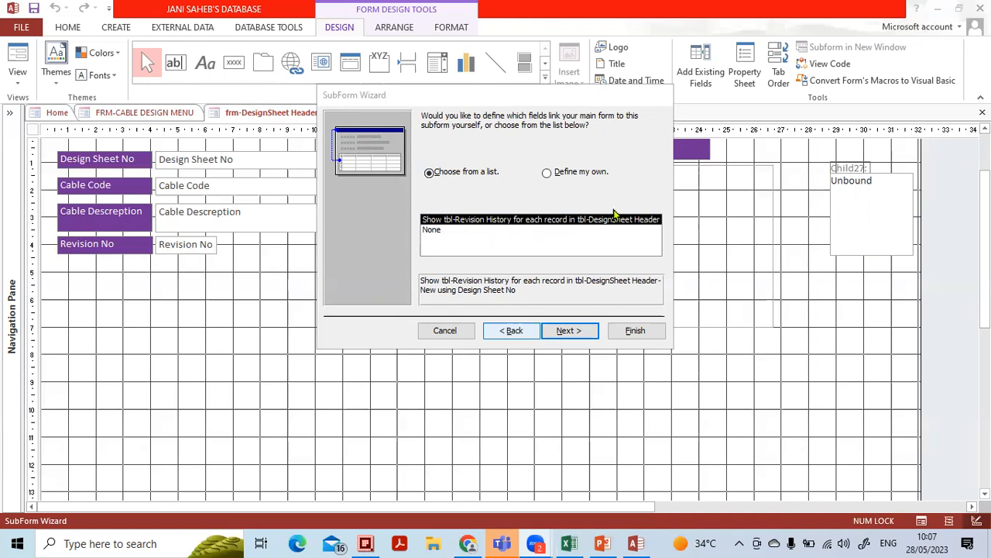
Define a custom link between the main form's Design Sheet No field and the subform's Design Sheet No field
{"action": "left_click", "coordinate": [547, 174]}
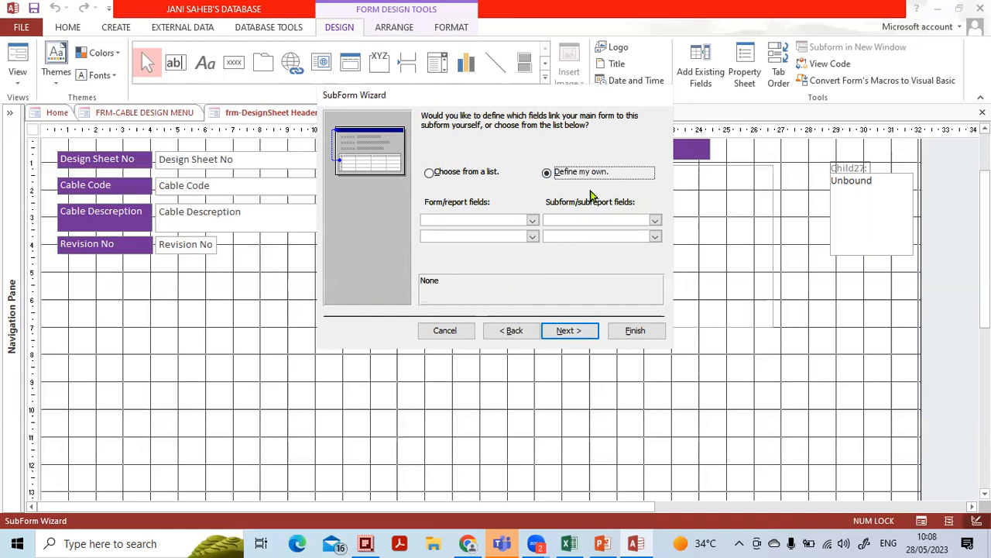
{"action": "left_click", "coordinate": [534, 221]}
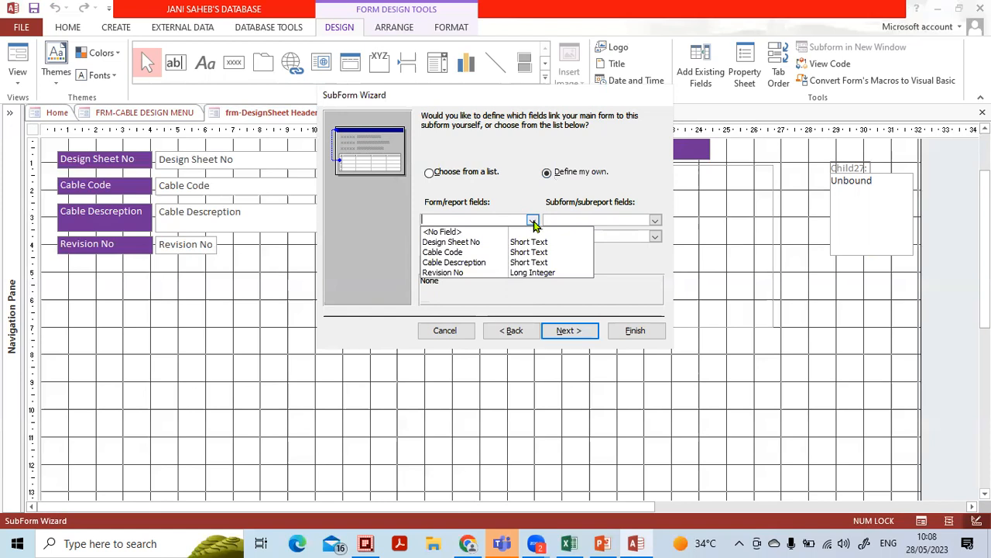
{"action": "left_click", "coordinate": [489, 249]}
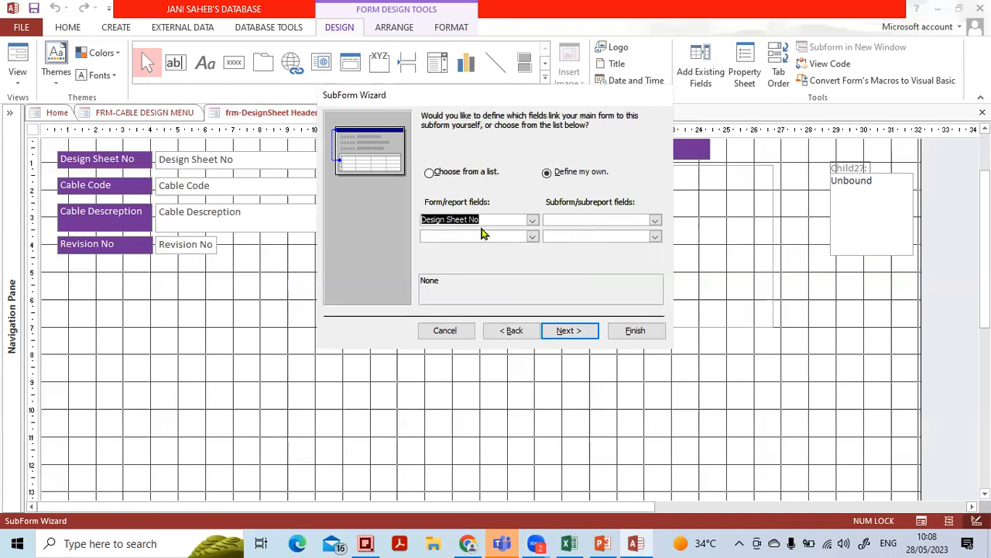
{"action": "left_click", "coordinate": [655, 220]}
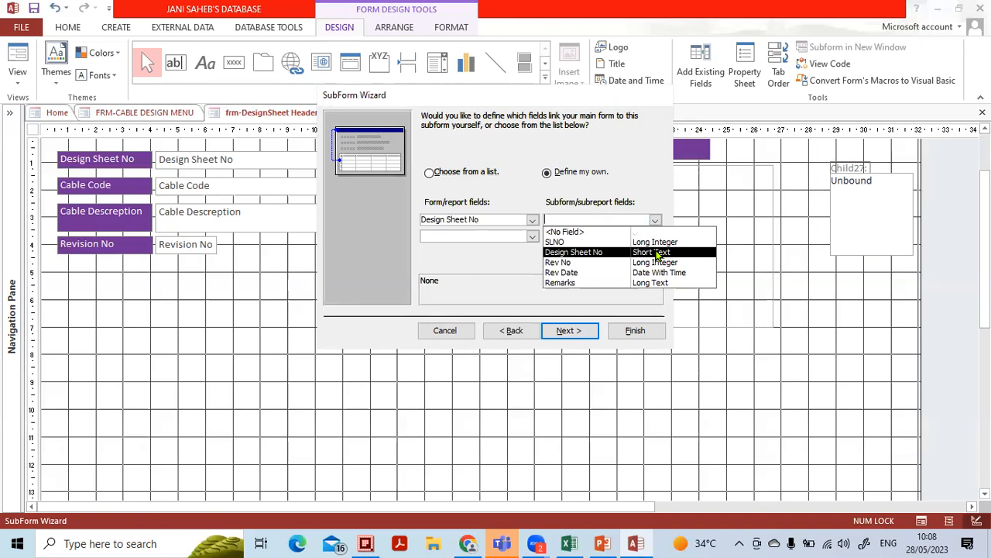
{"action": "left_click", "coordinate": [655, 254]}
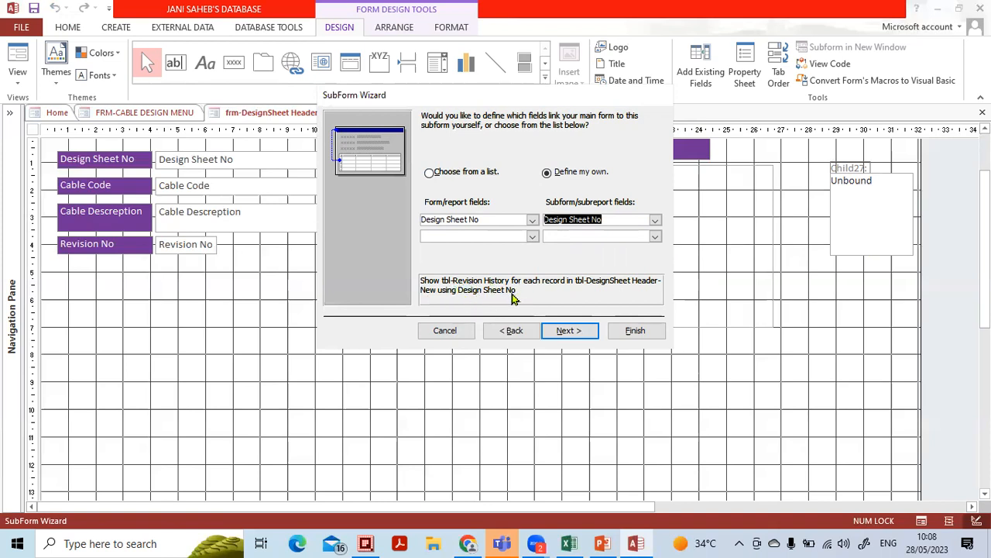
{"action": "left_click", "coordinate": [565, 331]}
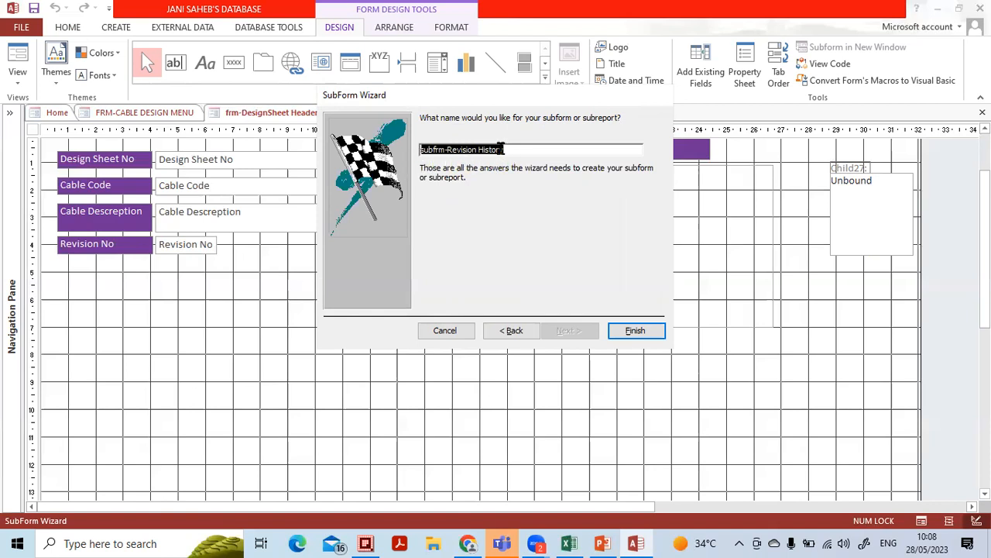
Remove the "subfrm-" prefix from the revision history subform's name
{"action": "left_click", "coordinate": [447, 150]}
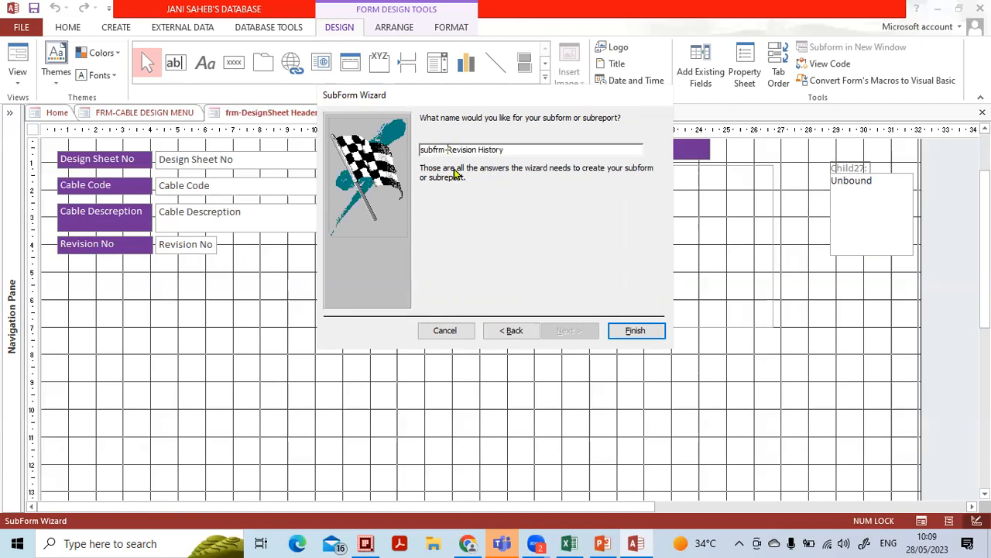
{"action": "left_click_drag", "start_coordinate": [448, 151], "coordinate": [391, 150]}
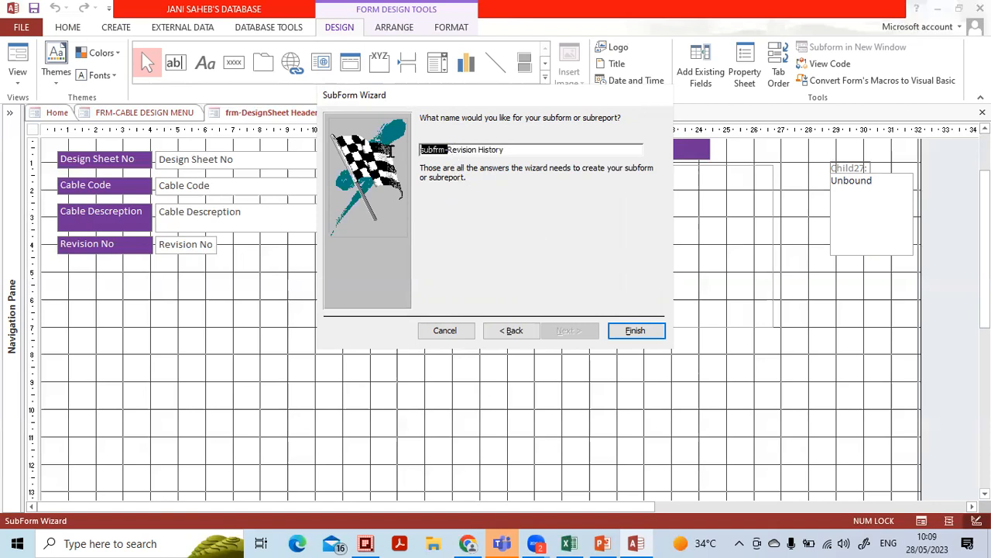